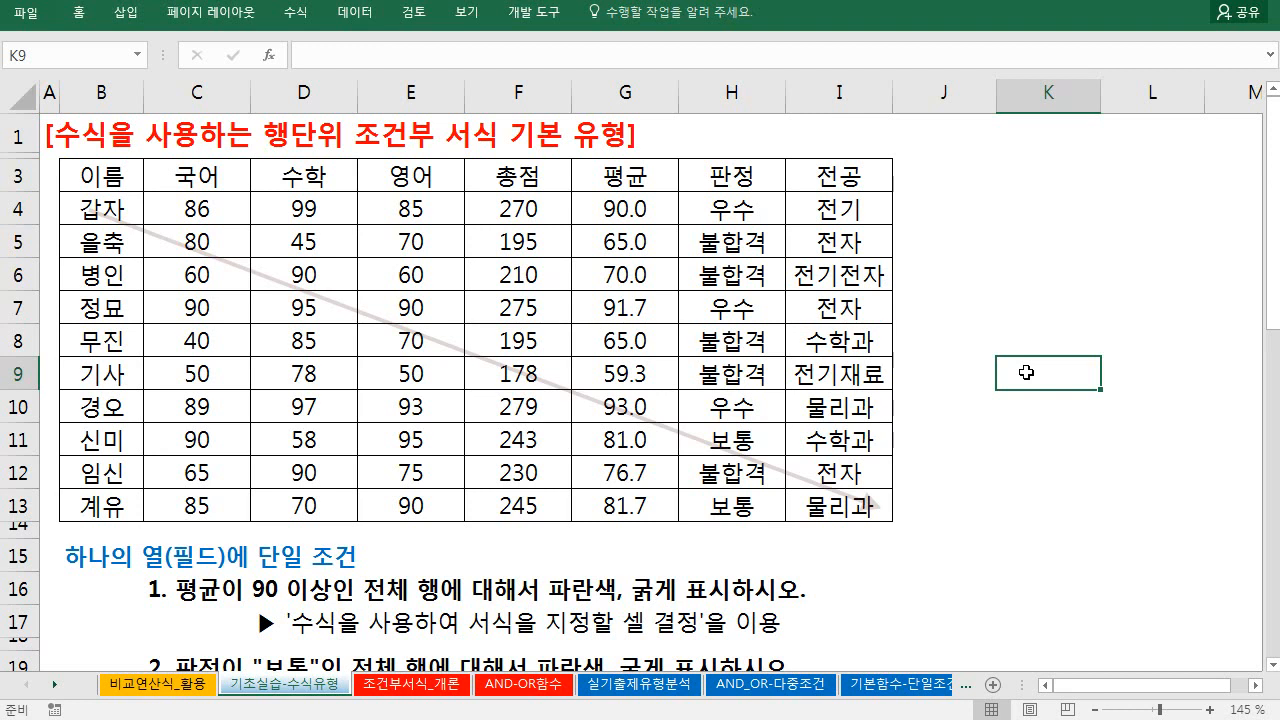
- Review the row-wise and column-wise conditional formatting practice tables and their titles on the sheet
left_click(46, 133)
left_click_drag(46, 133, 533, 133)
scroll(254, 280, "down", 6)
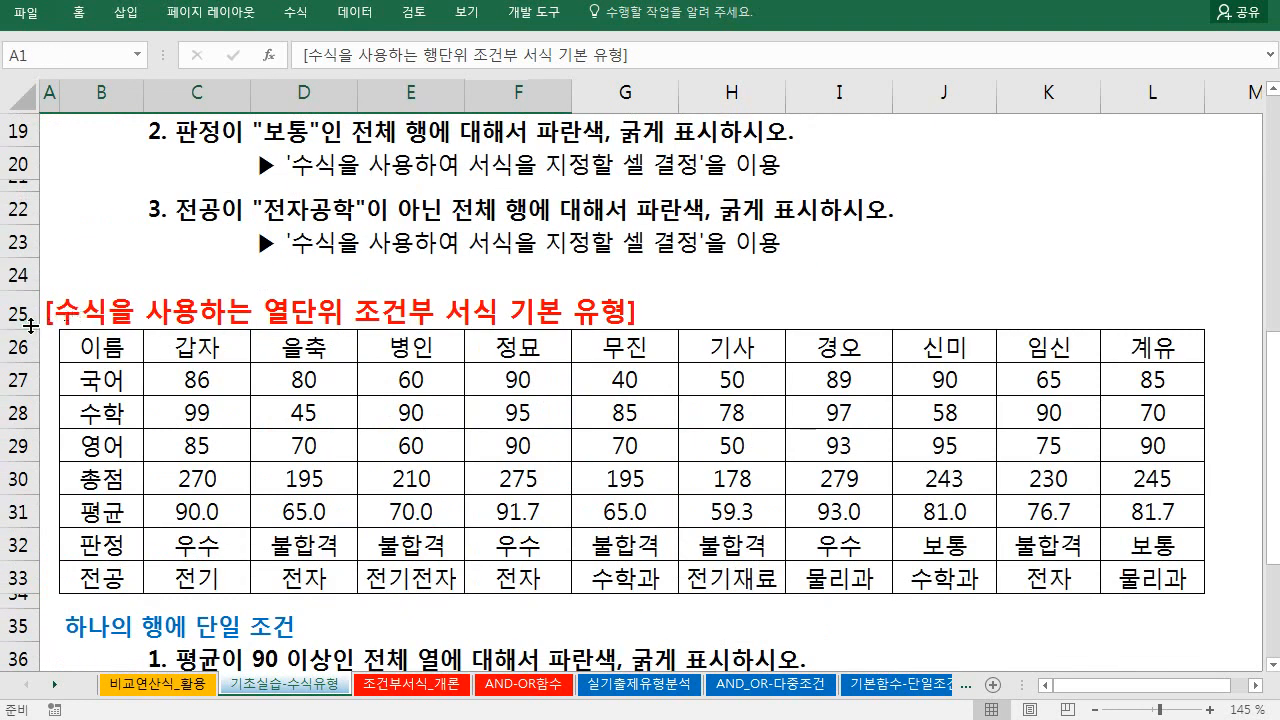
left_click_drag(30, 325, 30, 330)
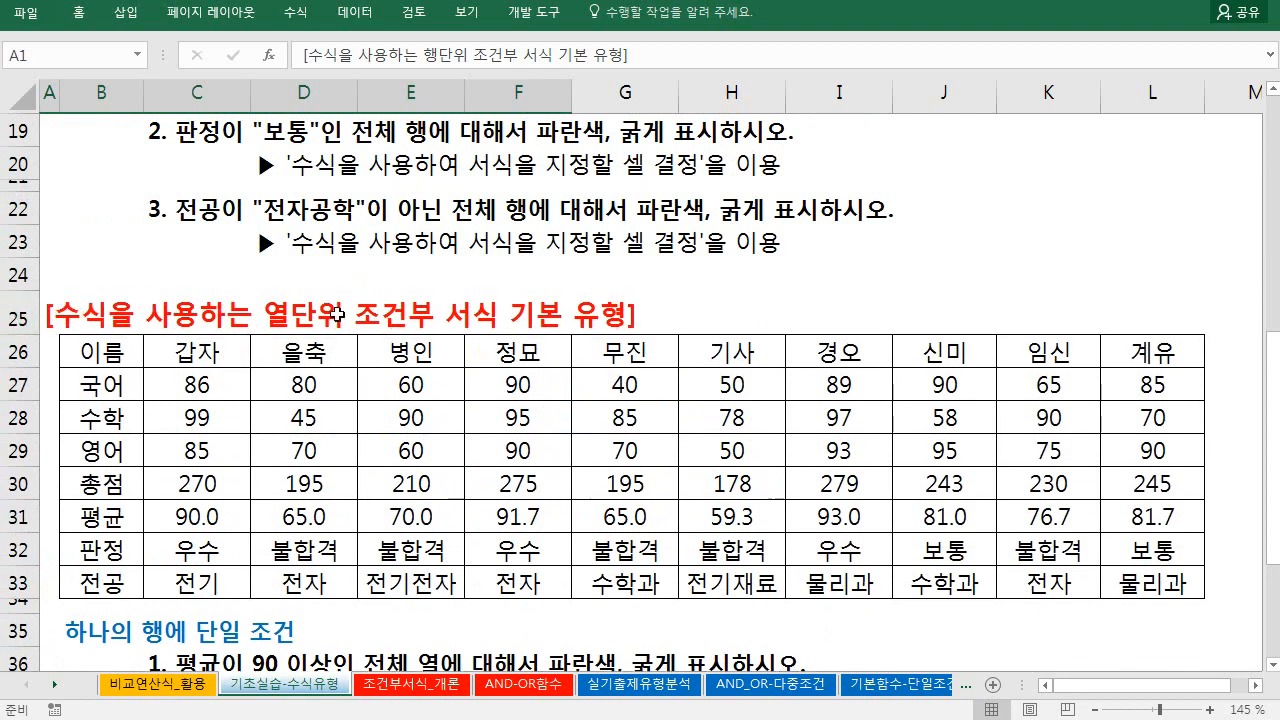
scroll(280, 250, "up", 6)
scroll(281, 314, "down", 4)
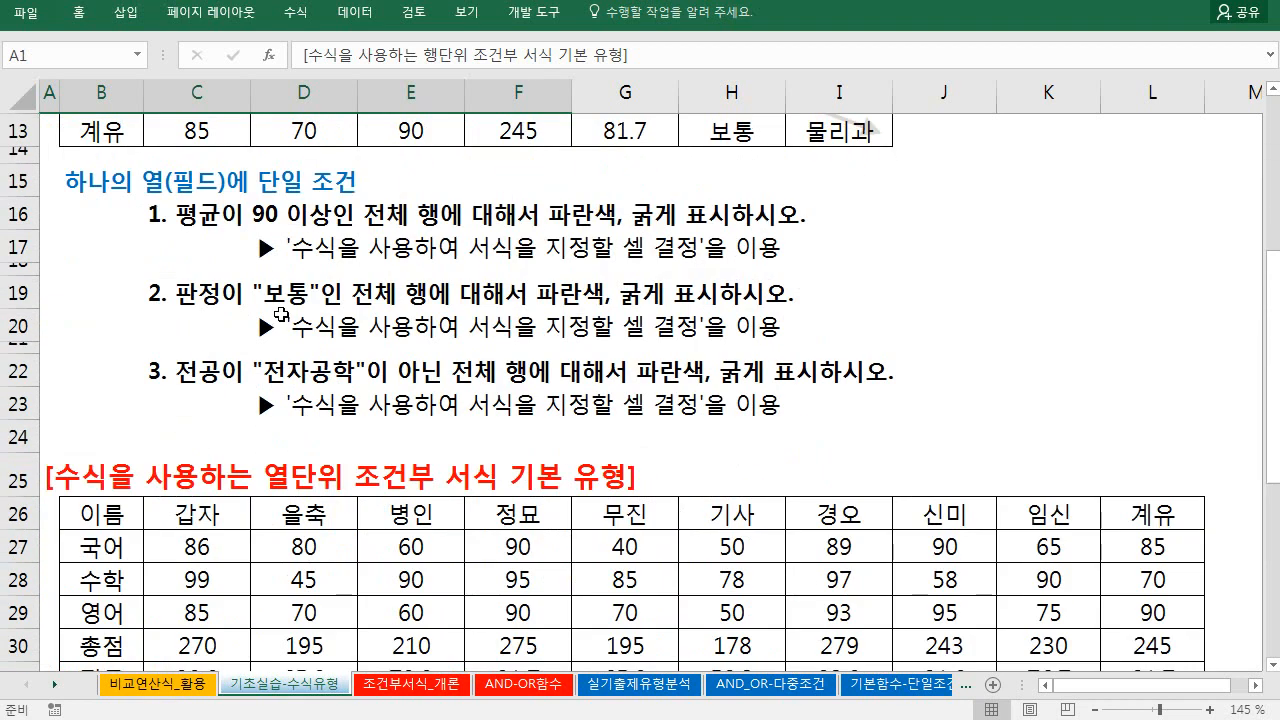
scroll(281, 314, "down", 4)
left_click(320, 264)
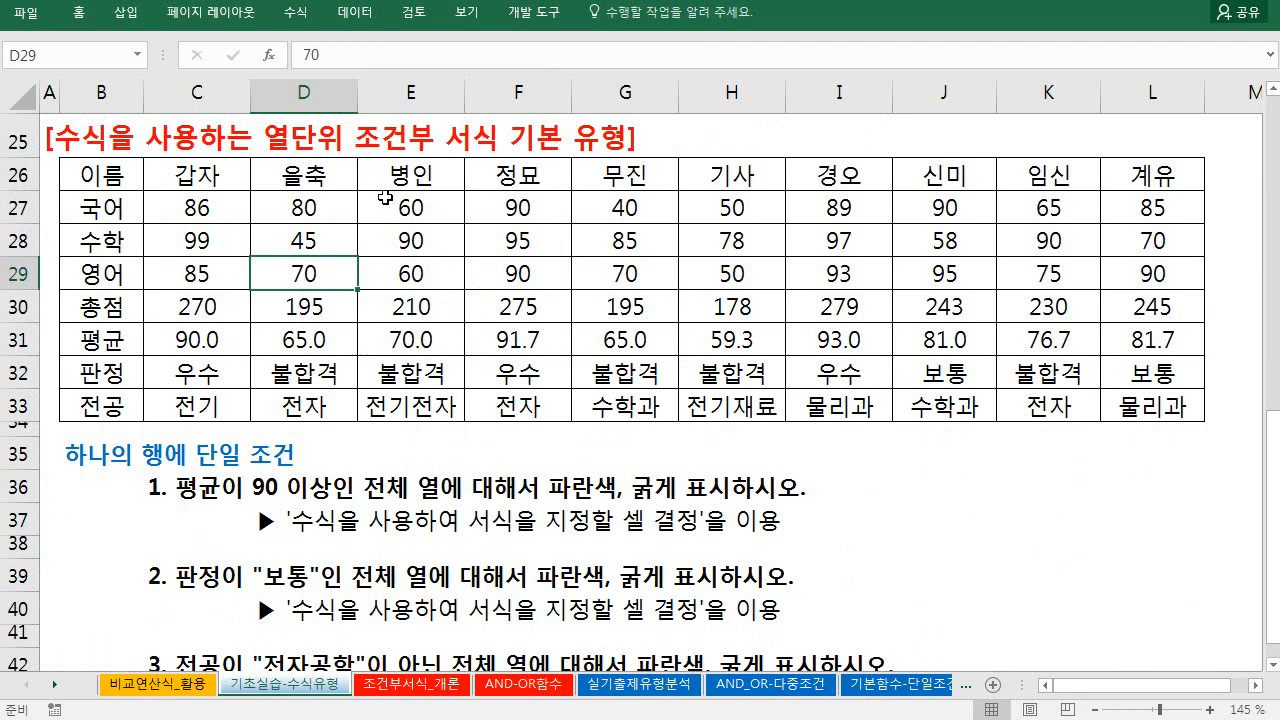
- Compare the whole-row conditions of the first exercise with the whole-column conditions of the second exercise
scroll(385, 200, "down", 1)
scroll(385, 220, "up", 6)
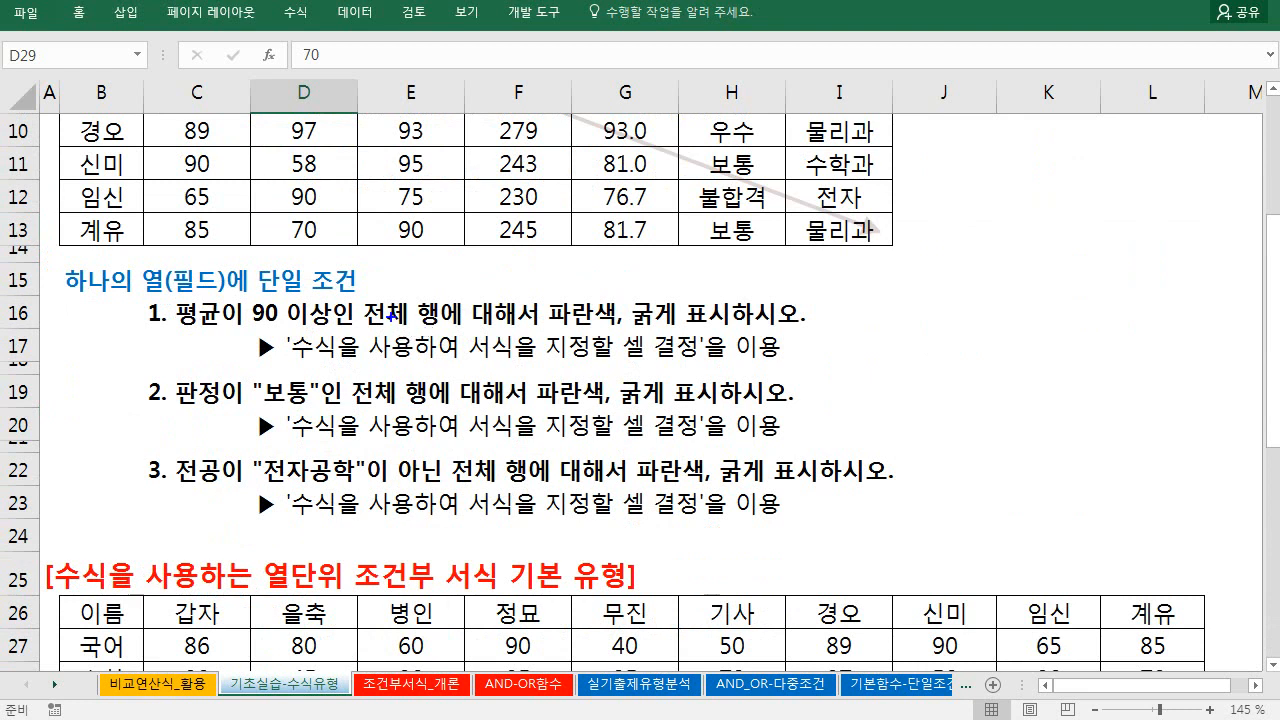
left_click_drag(354, 295, 442, 328)
left_click_drag(350, 373, 566, 498)
scroll(546, 491, "down", 6)
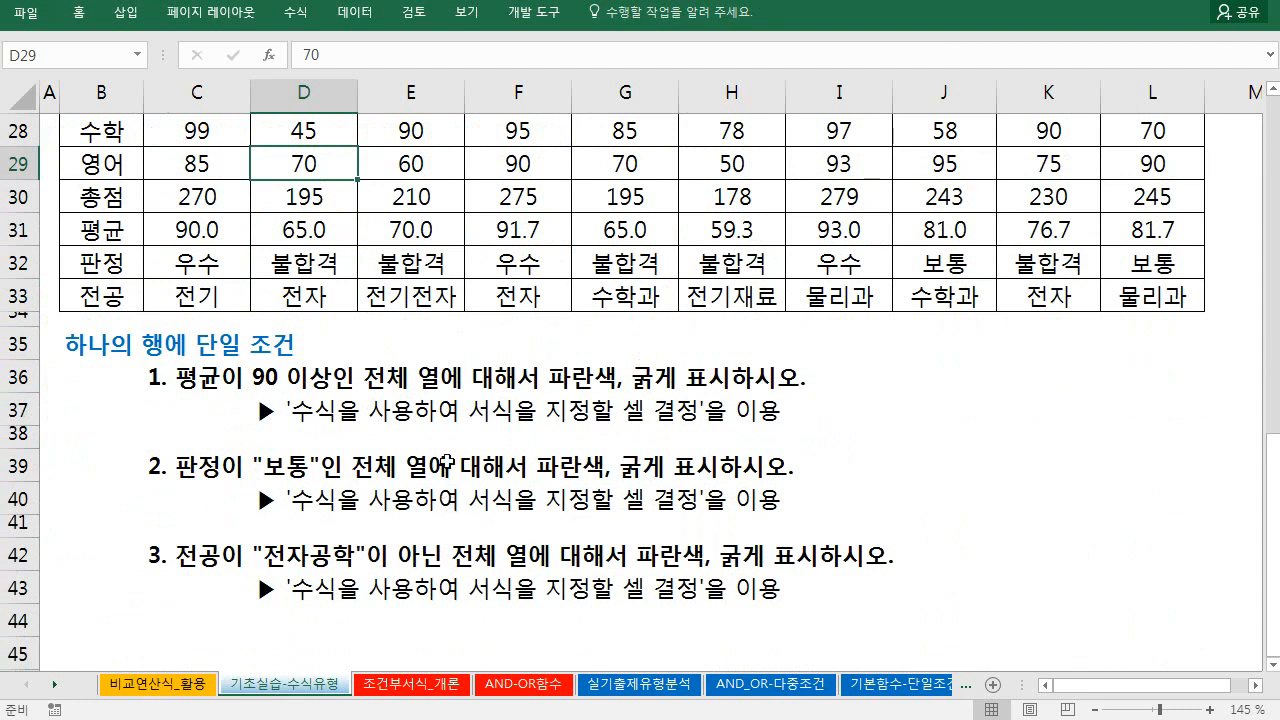
scroll(402, 320, "up", 7)
scroll(399, 295, "up", 2)
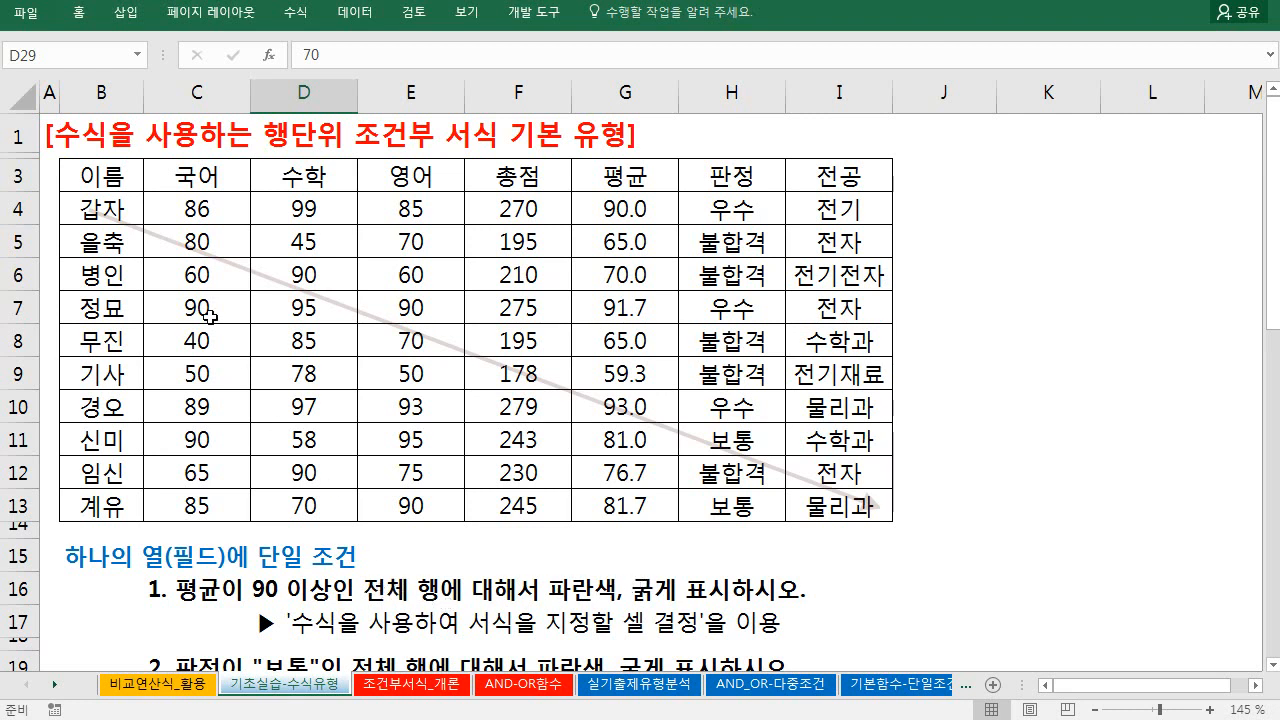
- Try selecting the row-wise table's records B4:I13, its header row B3:I3 and the whole table B3:I13
left_click(115, 198)
mouse_move(115, 198)
left_mouse_down()
mouse_move(740, 378)
mouse_move(870, 505)
left_mouse_up()
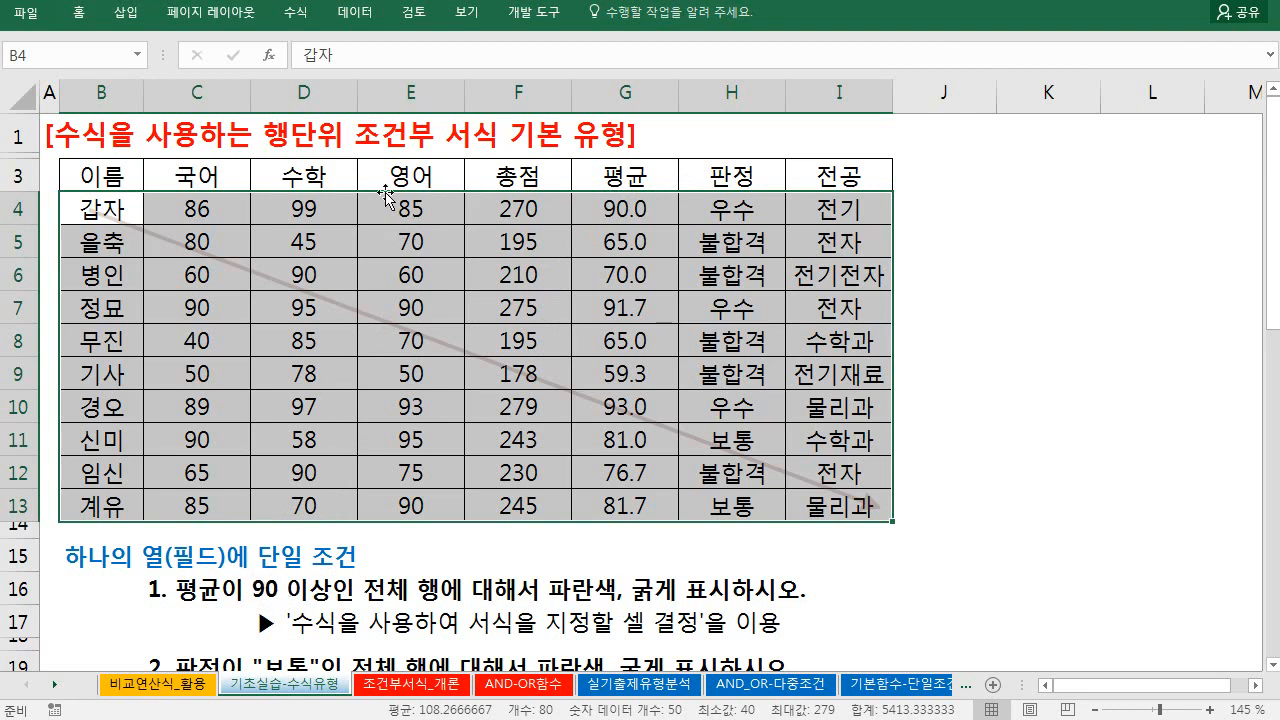
left_click_drag(100, 176, 835, 176)
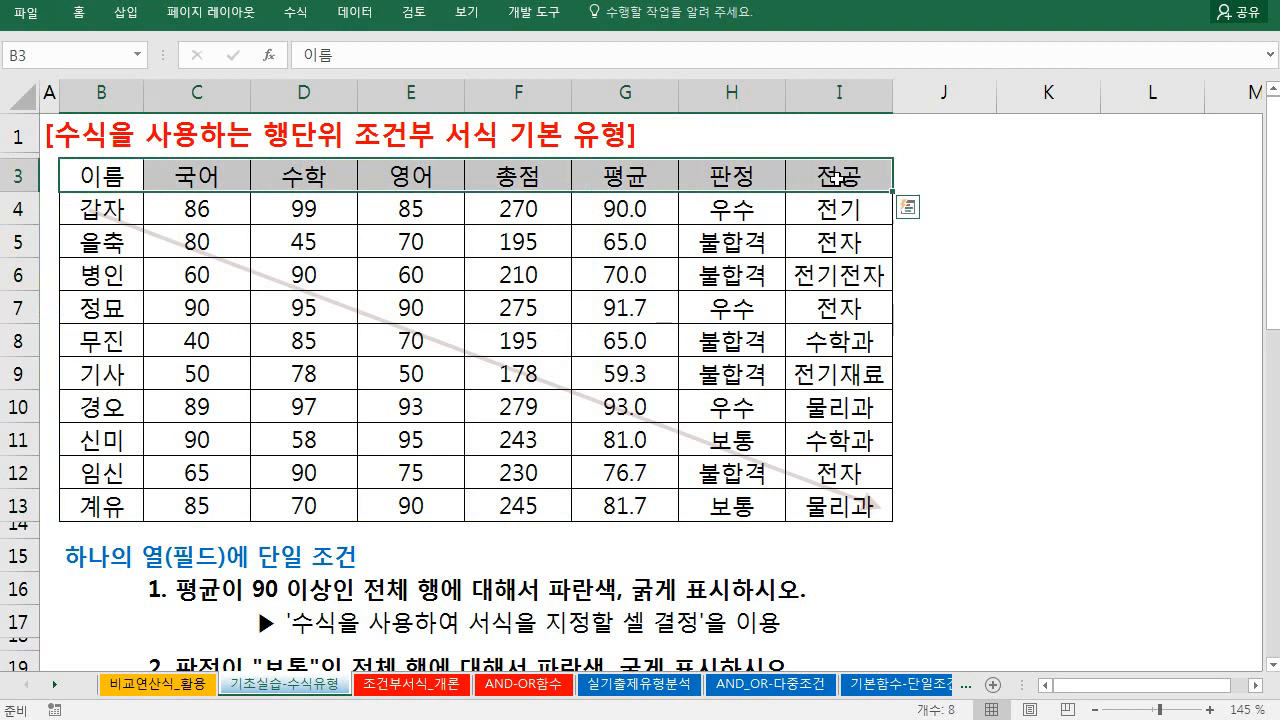
scroll(352, 486, "down", 1)
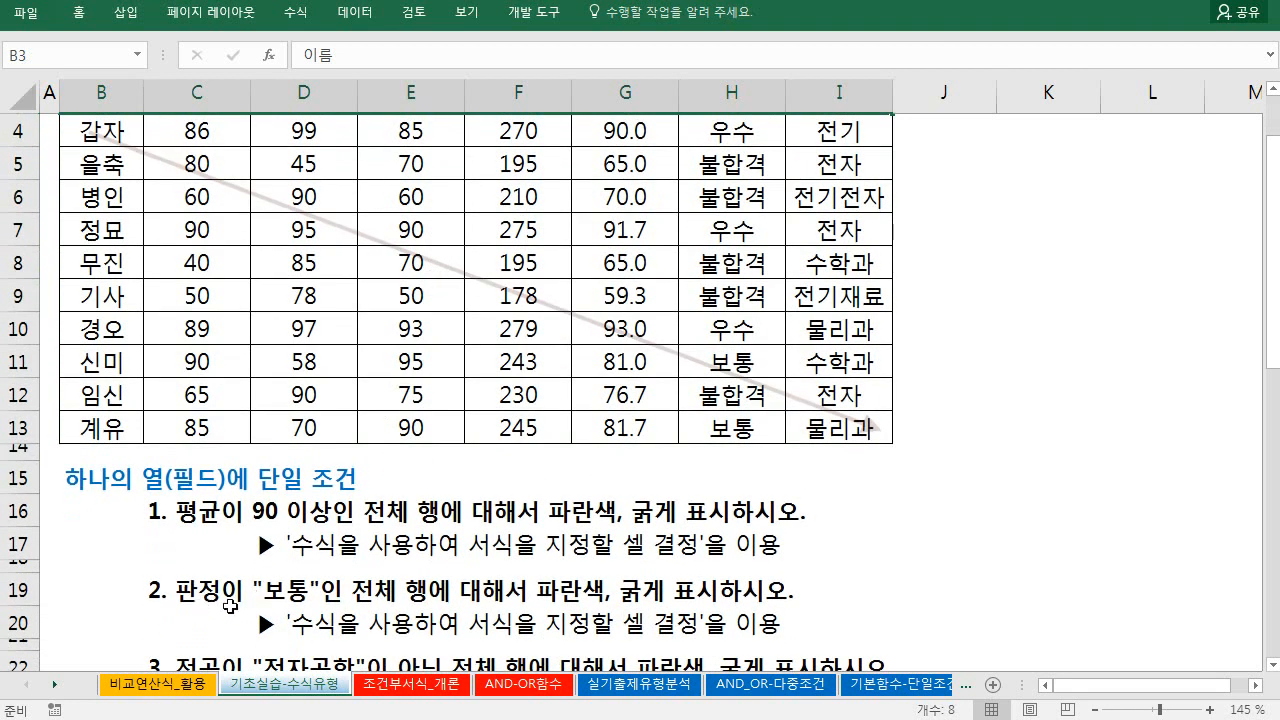
scroll(302, 482, "up", 1)
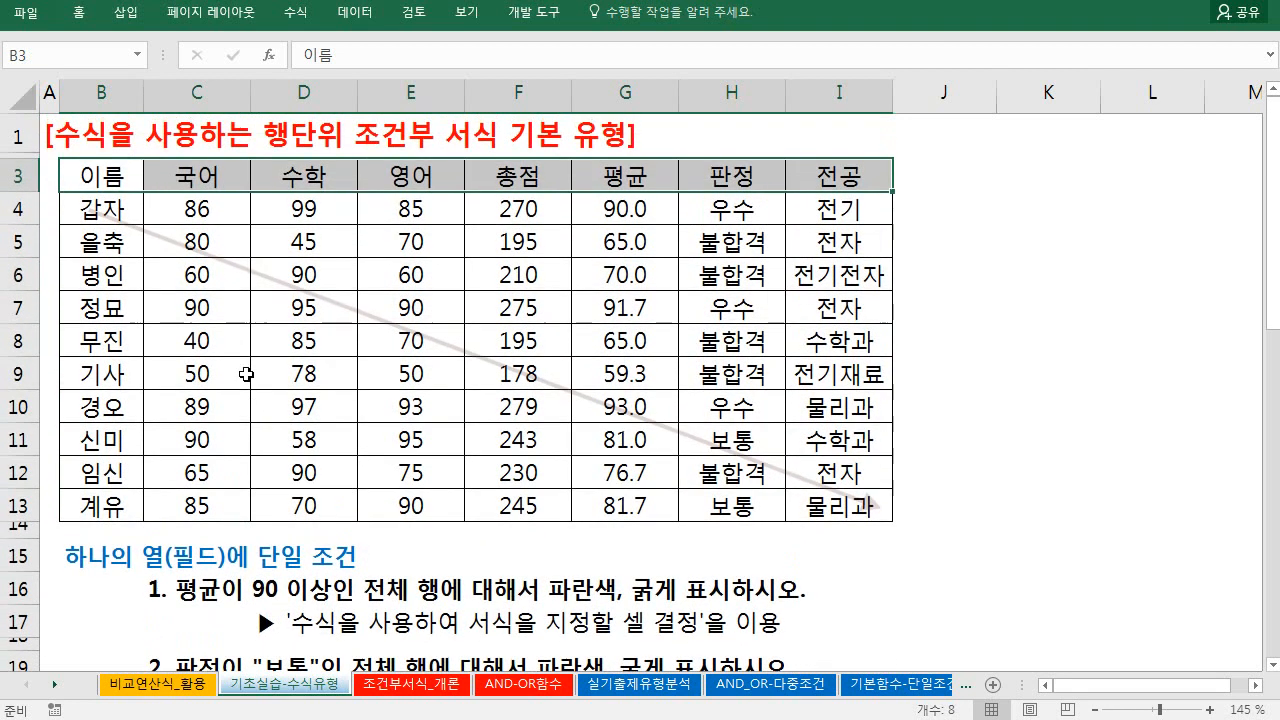
left_click_drag(100, 176, 815, 513)
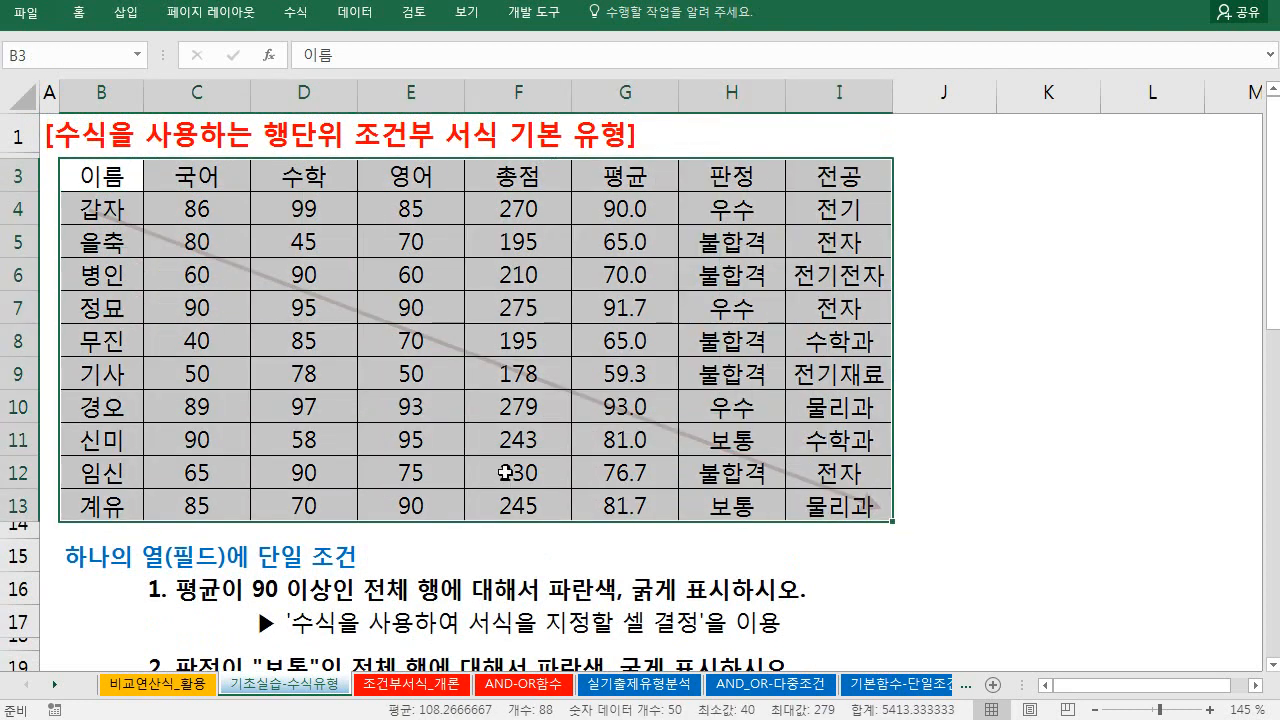
scroll(418, 450, "down", 2)
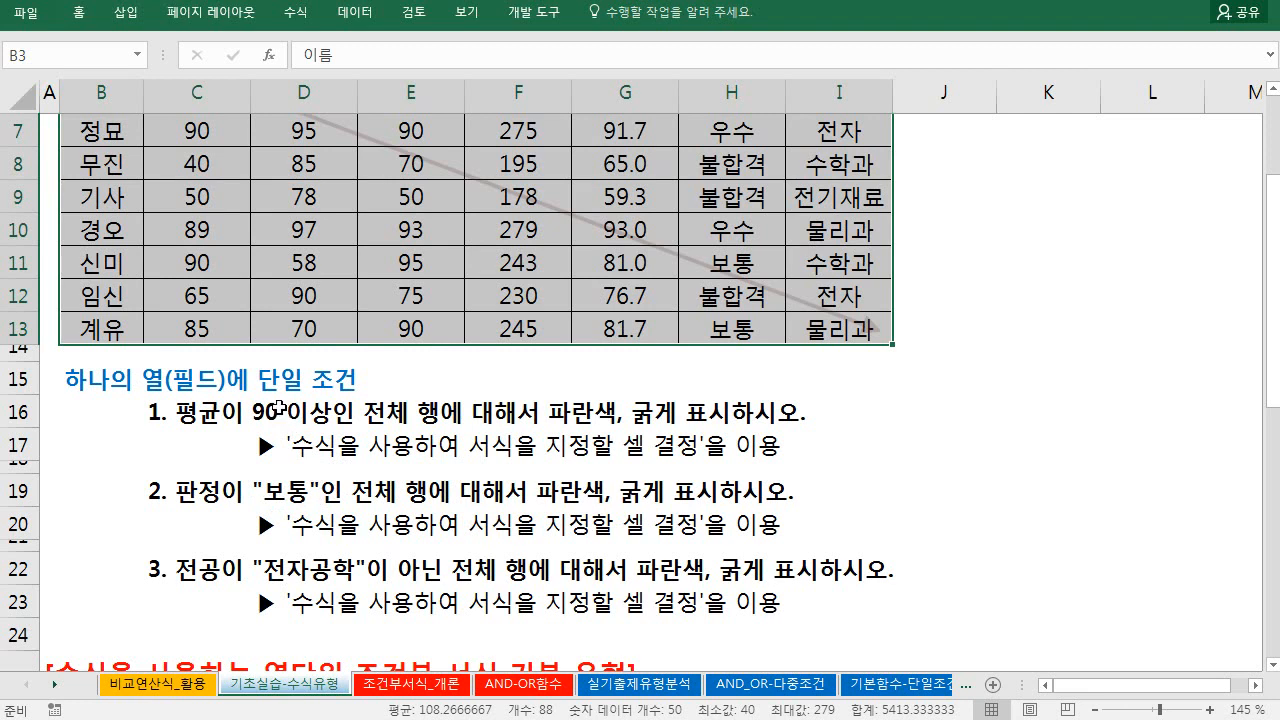
left_click(298, 316)
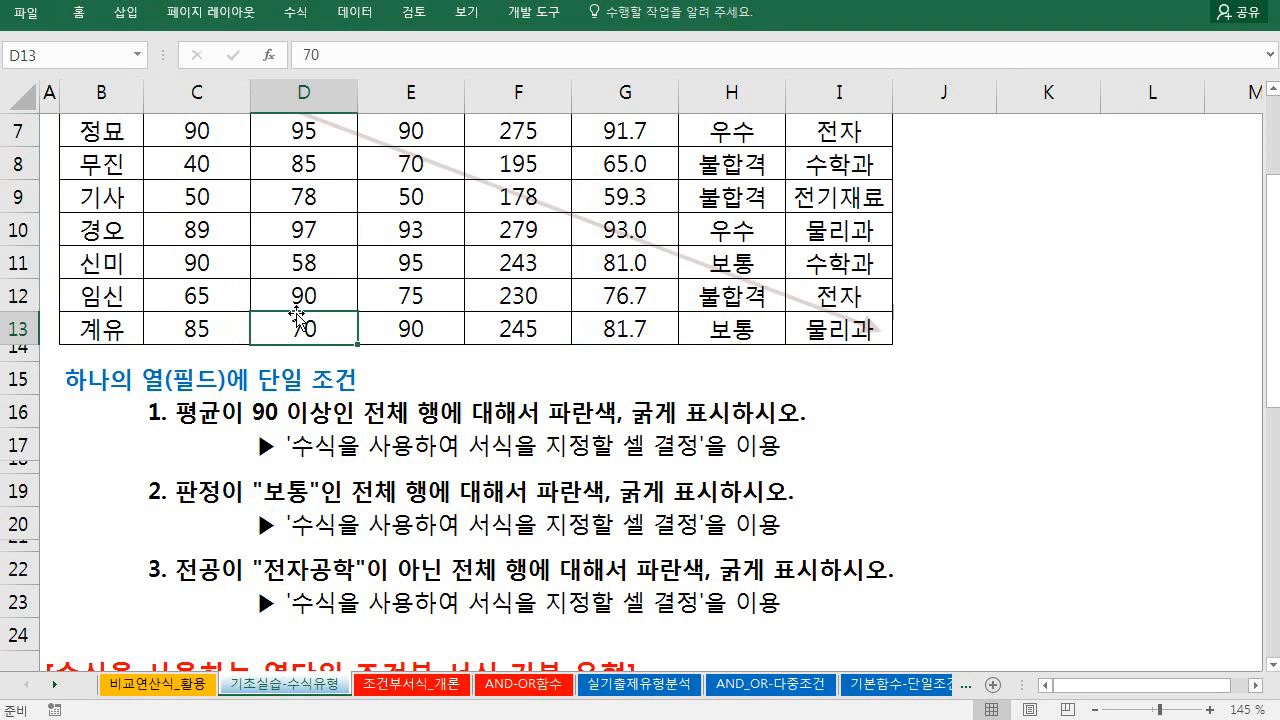
- Try selecting the table with and without headers, including the records range from B4 to I13 and from B13 to I4
scroll(298, 316, "up", 2)
left_click_drag(103, 200, 850, 510)
left_click(625, 338)
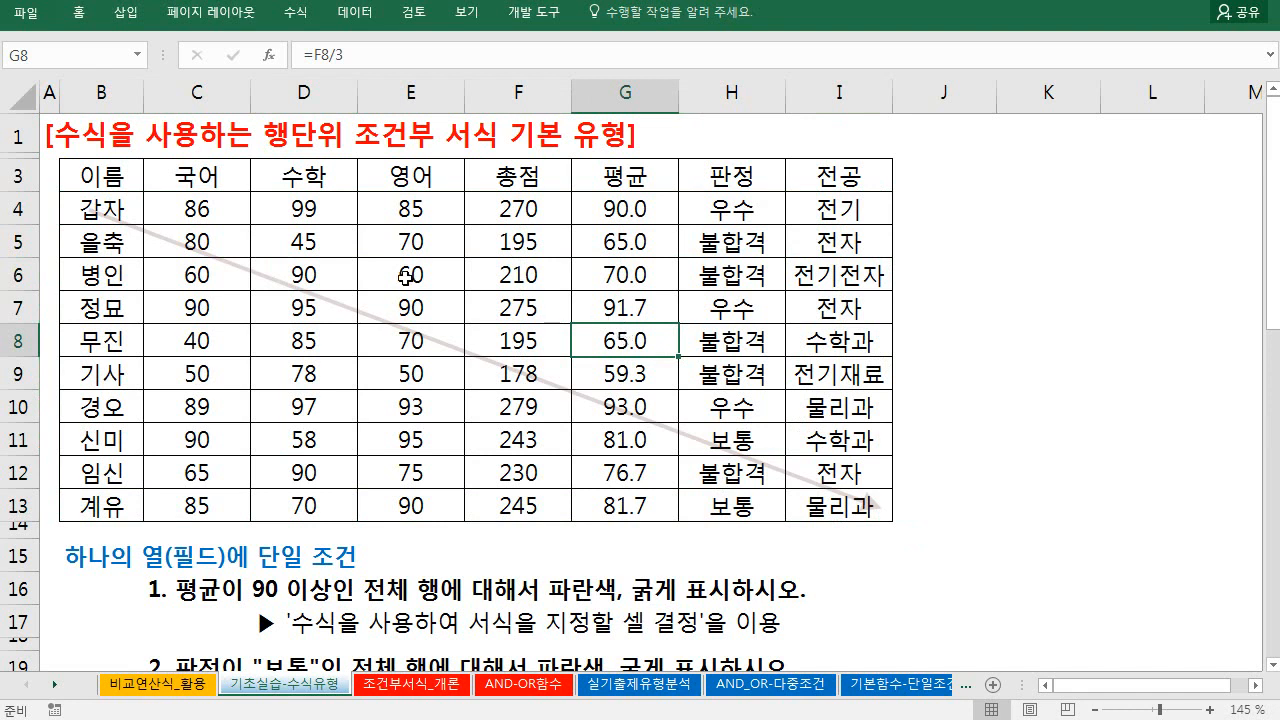
left_click_drag(110, 186, 872, 505)
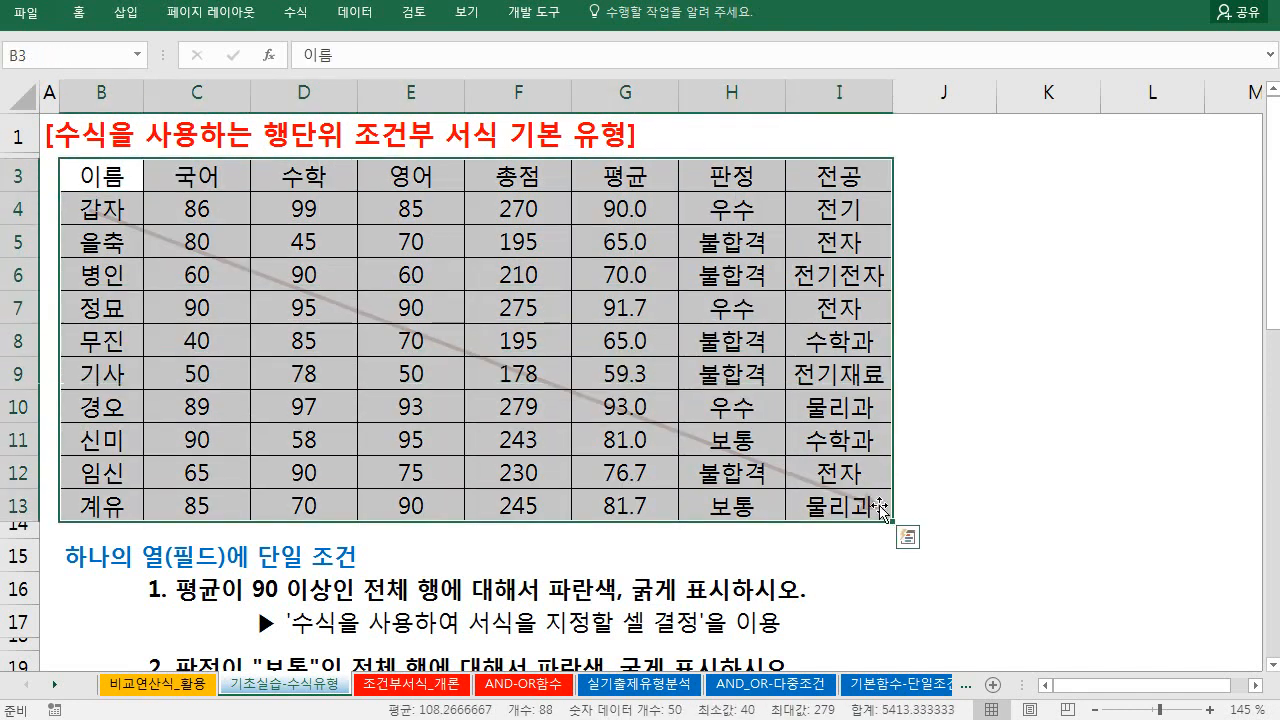
left_click(276, 232)
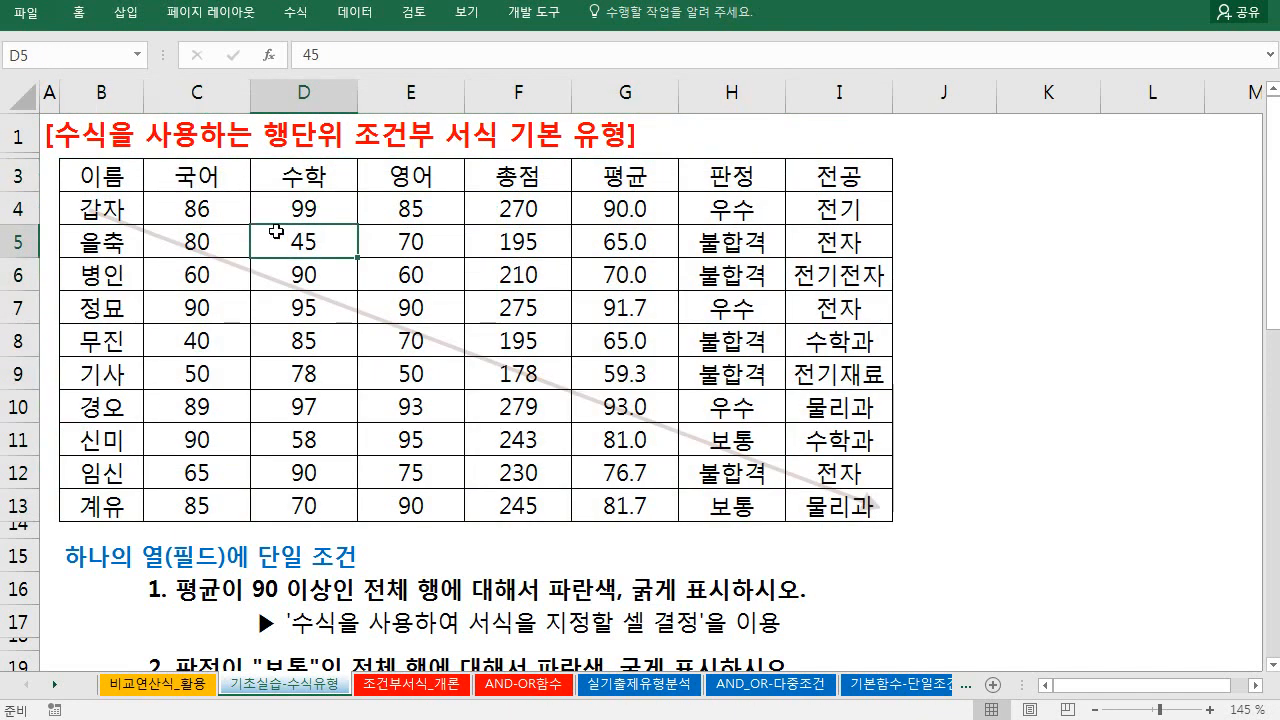
left_click(118, 208)
left_click_drag(118, 208, 850, 505)
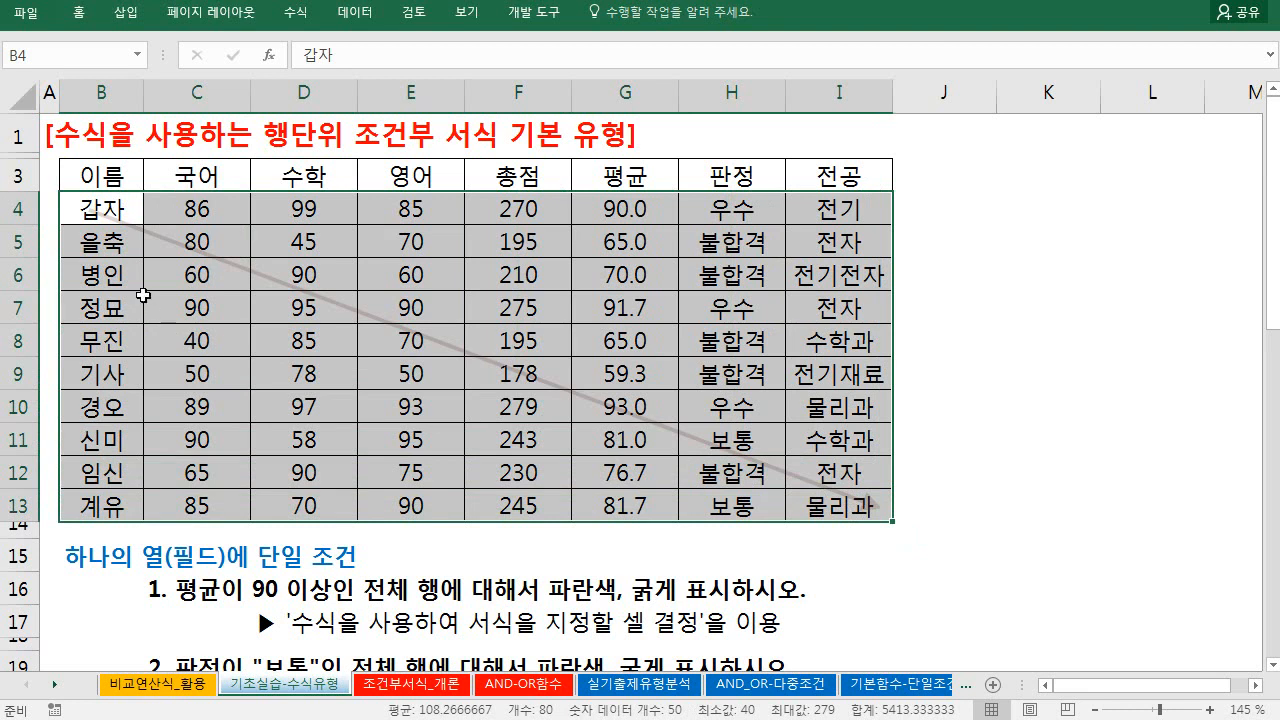
left_click_drag(80, 207, 838, 507)
left_click_drag(118, 505, 806, 213)
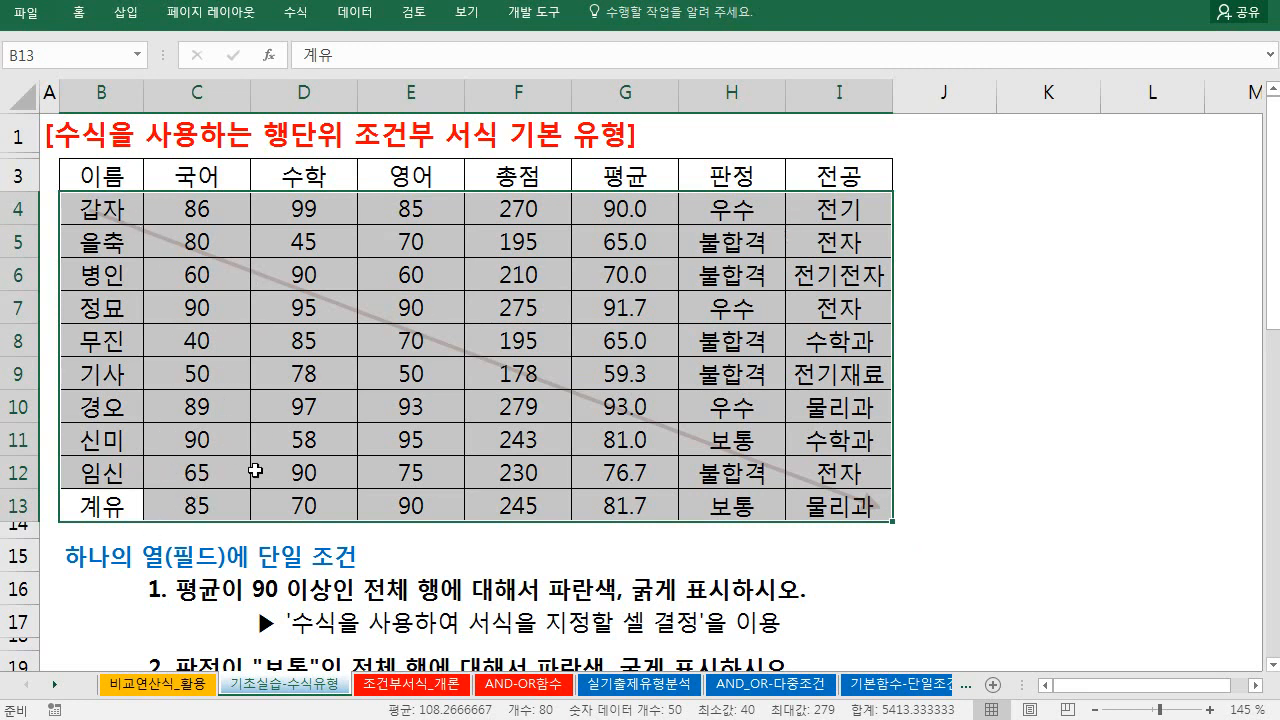
- Start a new conditional formatting rule for B4:I13 that uses a formula to determine which cells to format
left_click(118, 205)
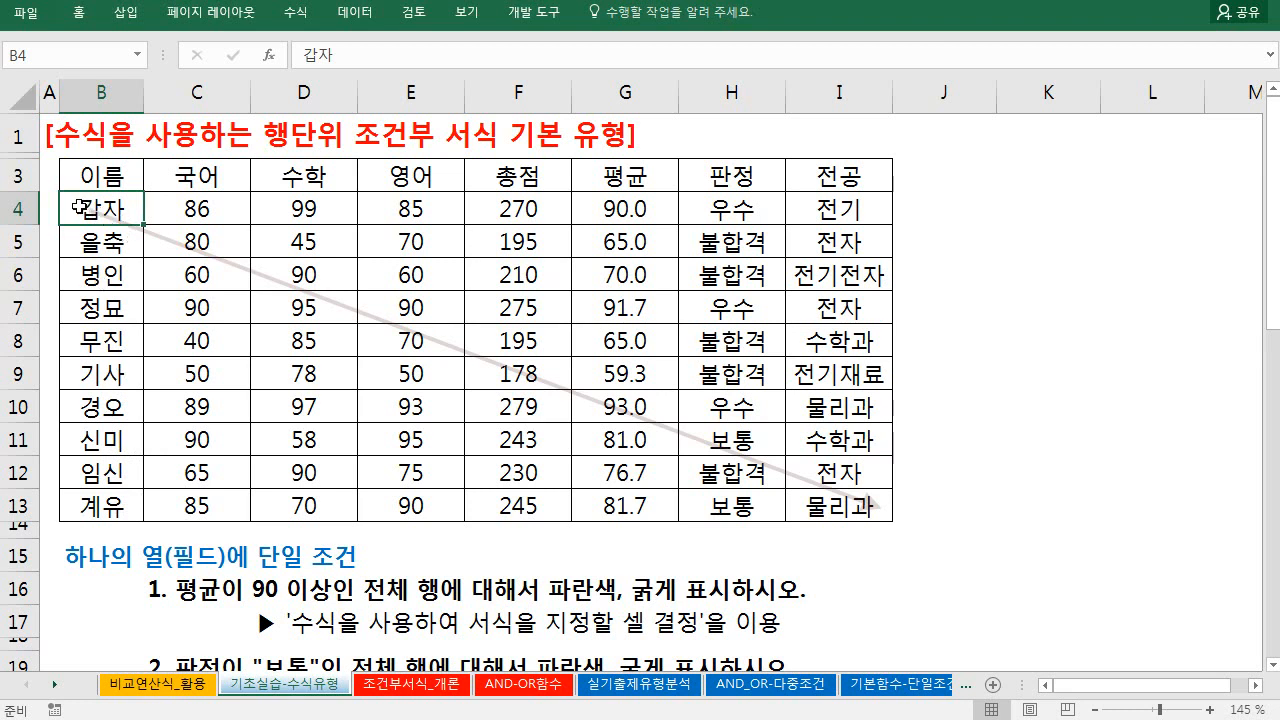
mouse_move(92, 208)
left_mouse_down()
mouse_move(760, 460)
mouse_move(804, 497)
left_mouse_up()
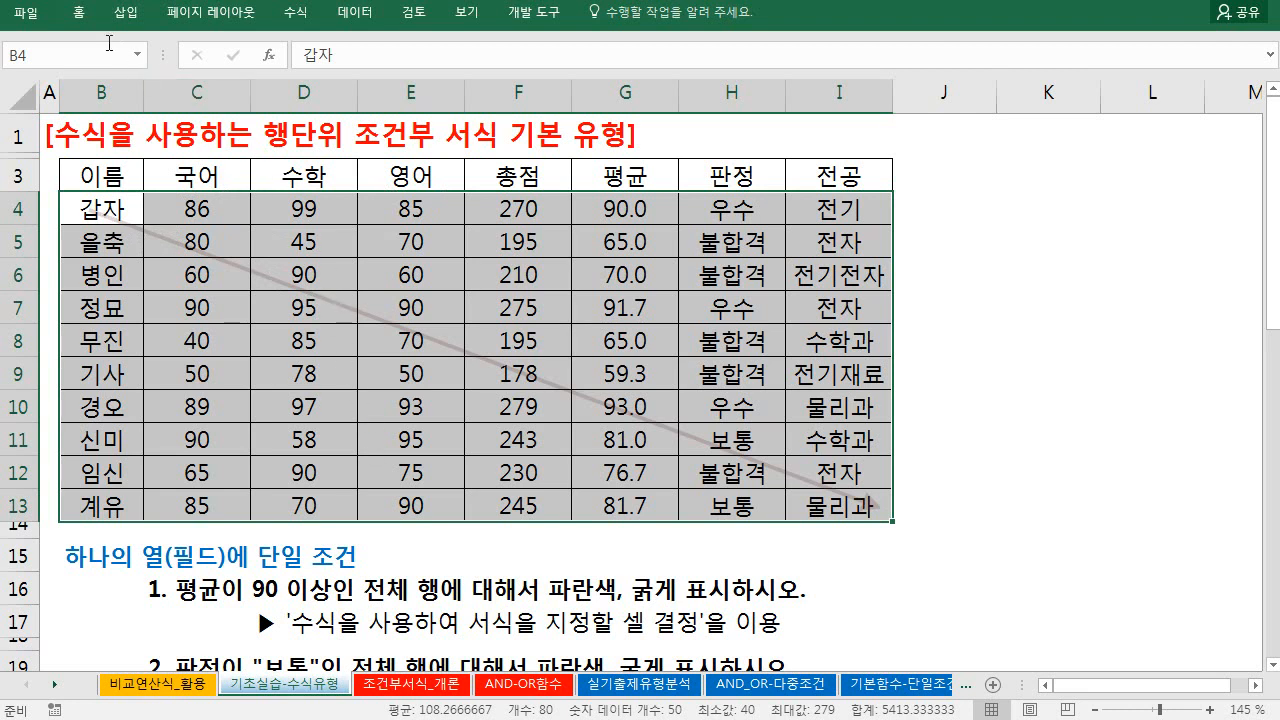
left_click(78, 12)
left_click(816, 90)
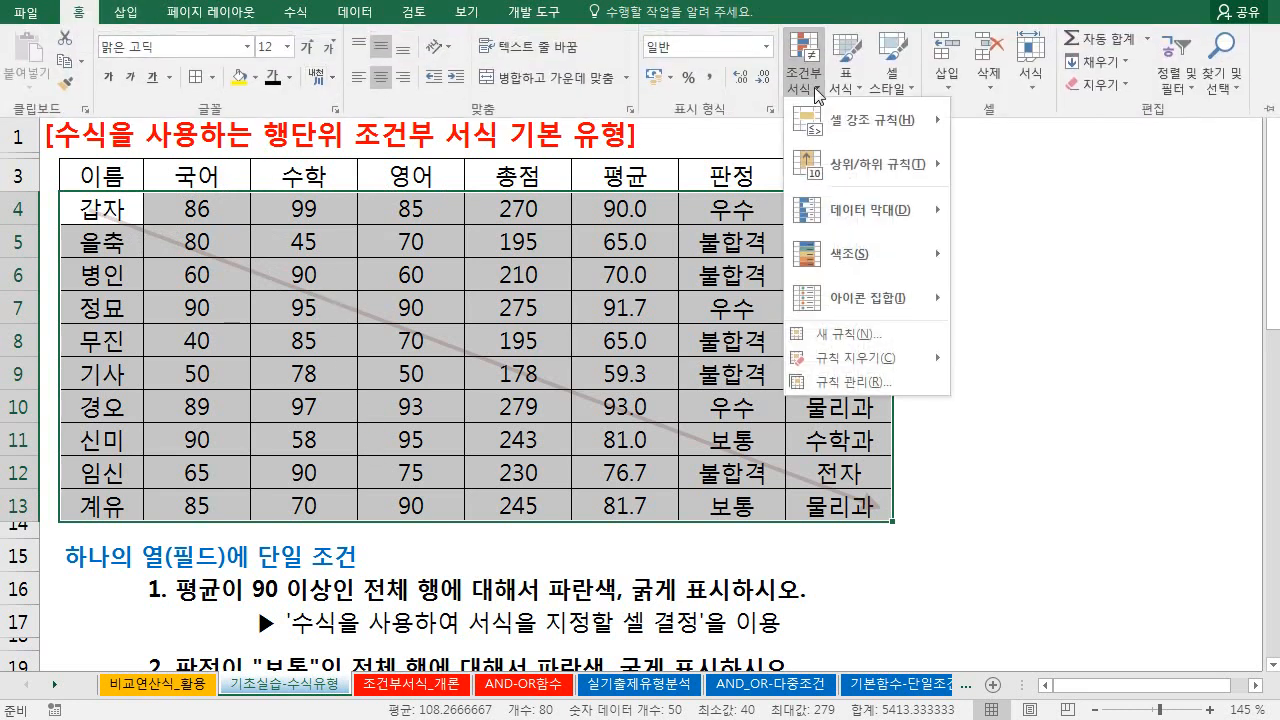
left_click(864, 331)
left_click(240, 254)
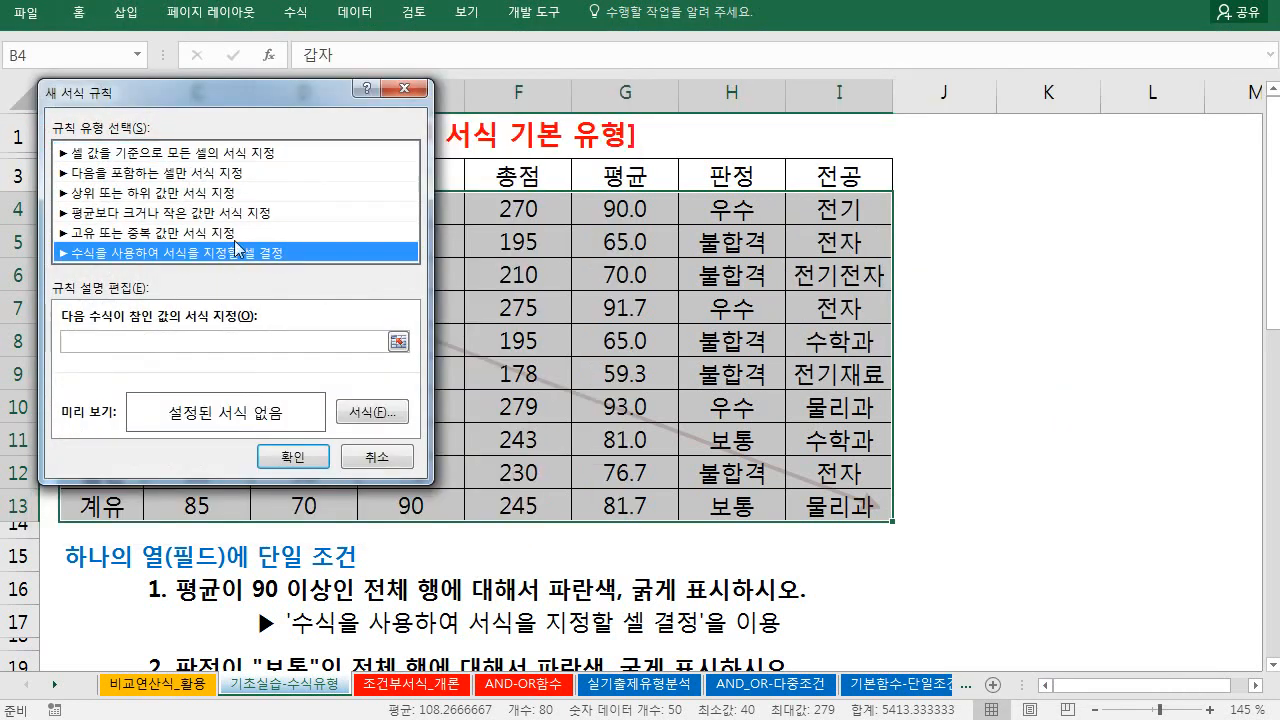
left_click_drag(236, 99, 705, 155)
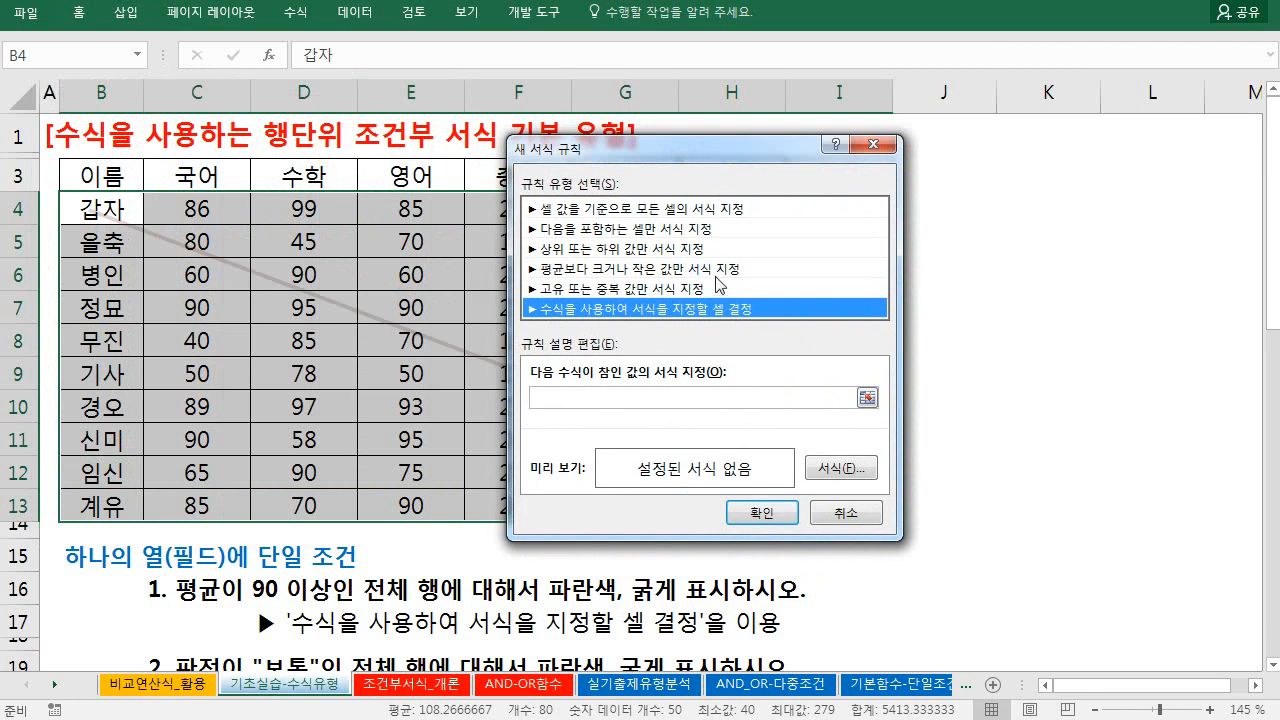
left_click_drag(587, 152, 814, 154)
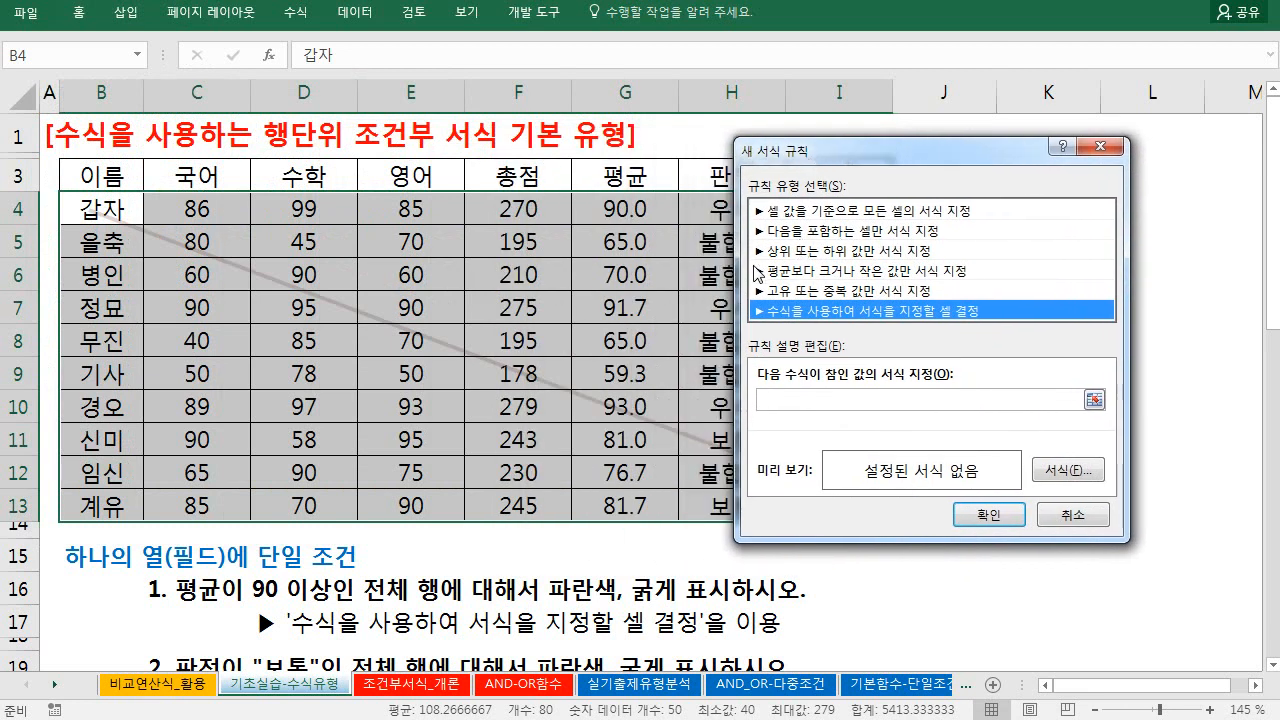
- Try the header cell $G$3 and the average range $G$4:$G$13 as references in the rule formula, and delete them
left_click(783, 400)
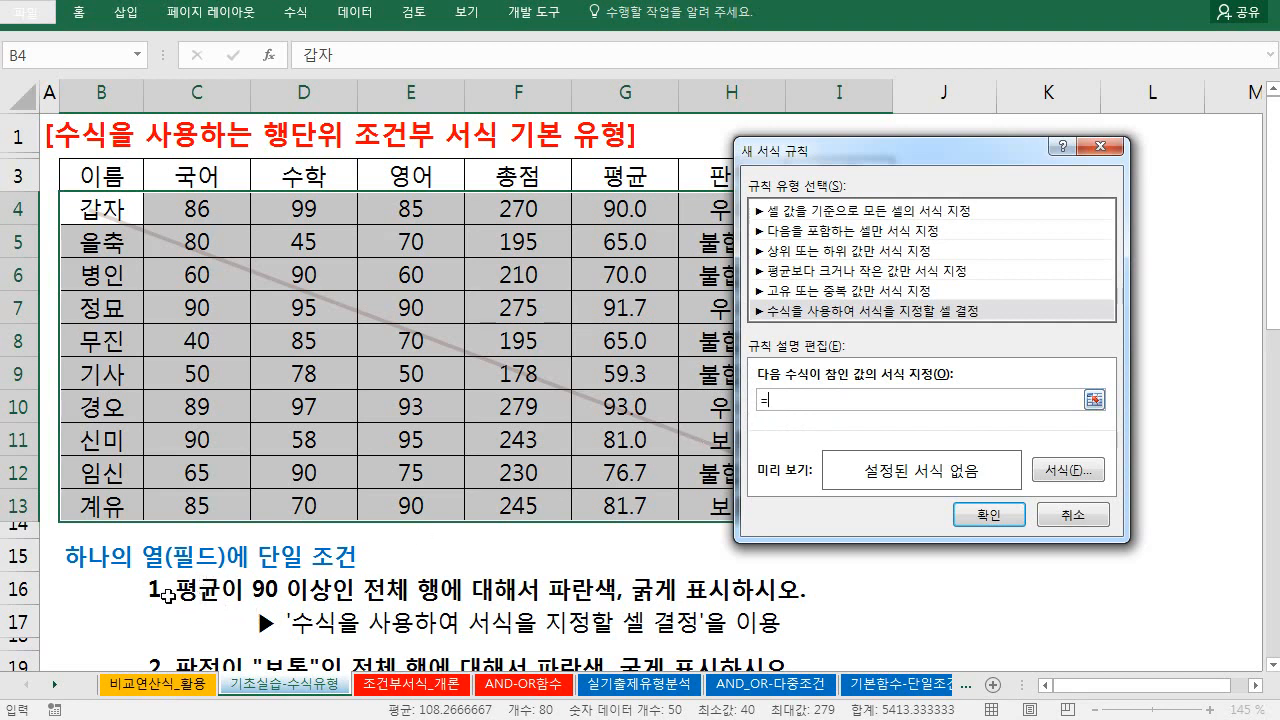
left_click(635, 180)
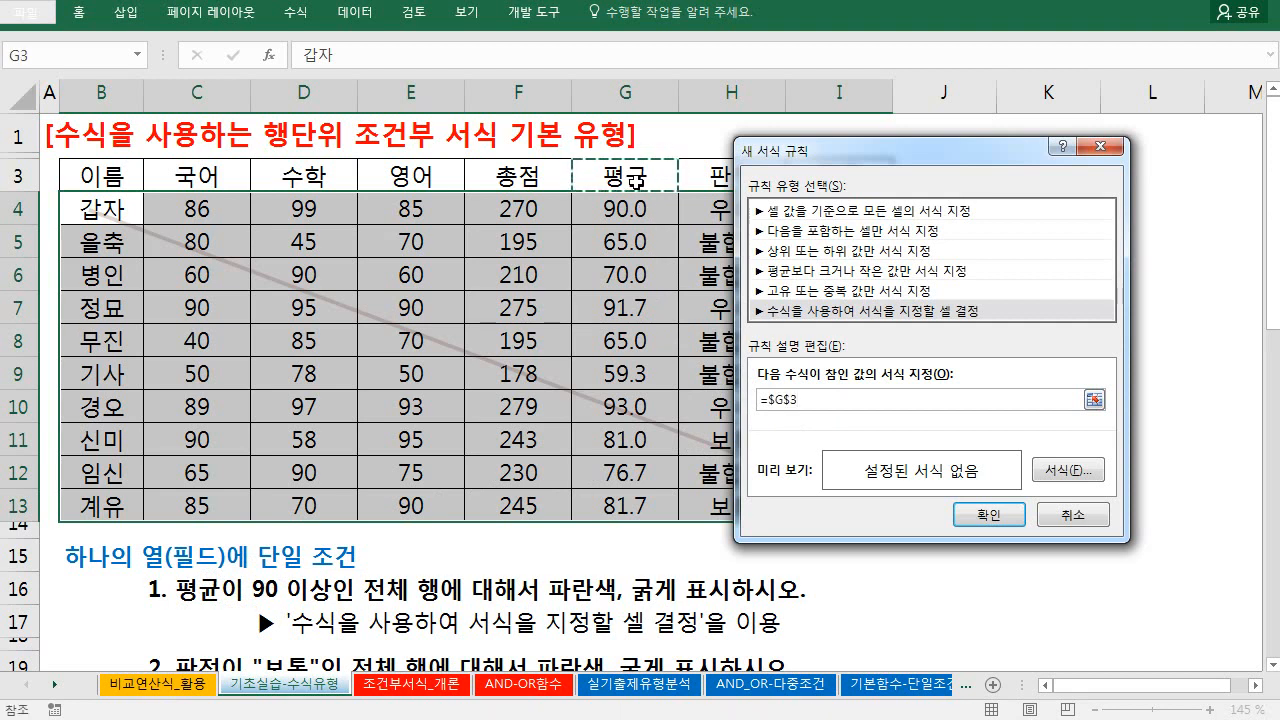
left_click_drag(655, 143, 582, 217)
mouse_move(604, 146)
left_mouse_down()
mouse_move(634, 188)
mouse_move(685, 521)
left_mouse_up()
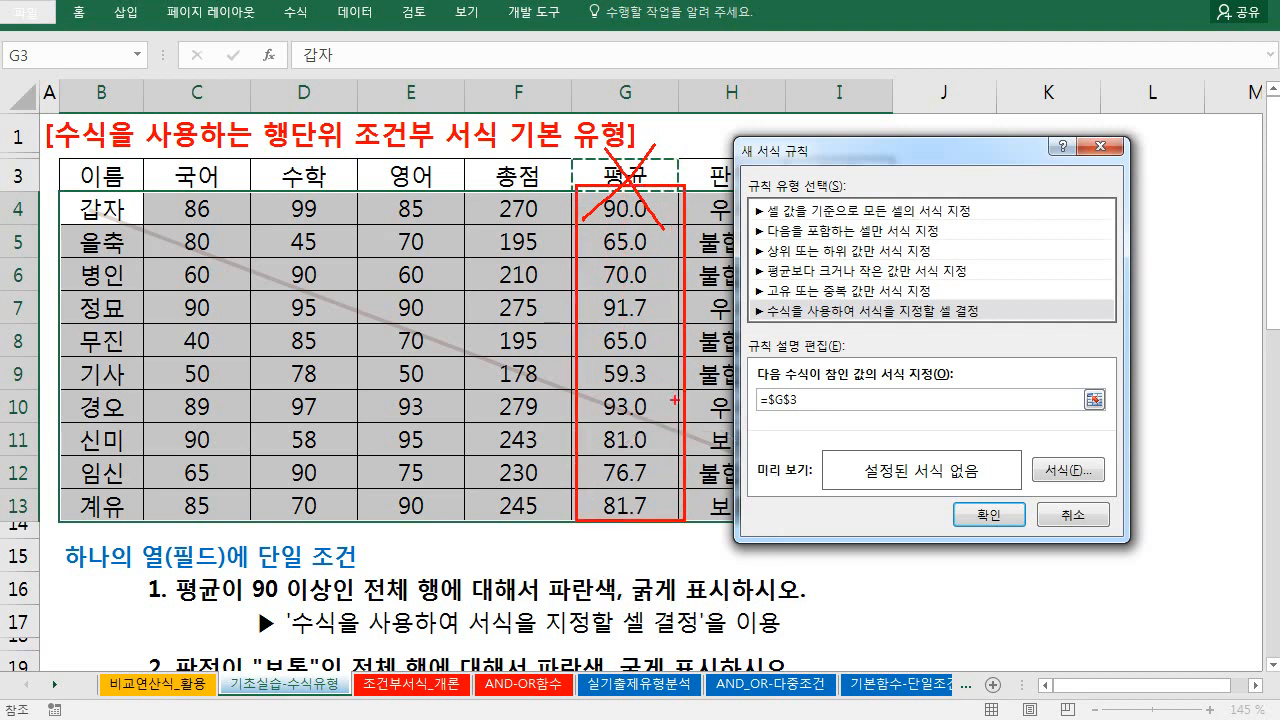
key("Escape")
type("+")
left_click_drag(622, 208, 622, 498)
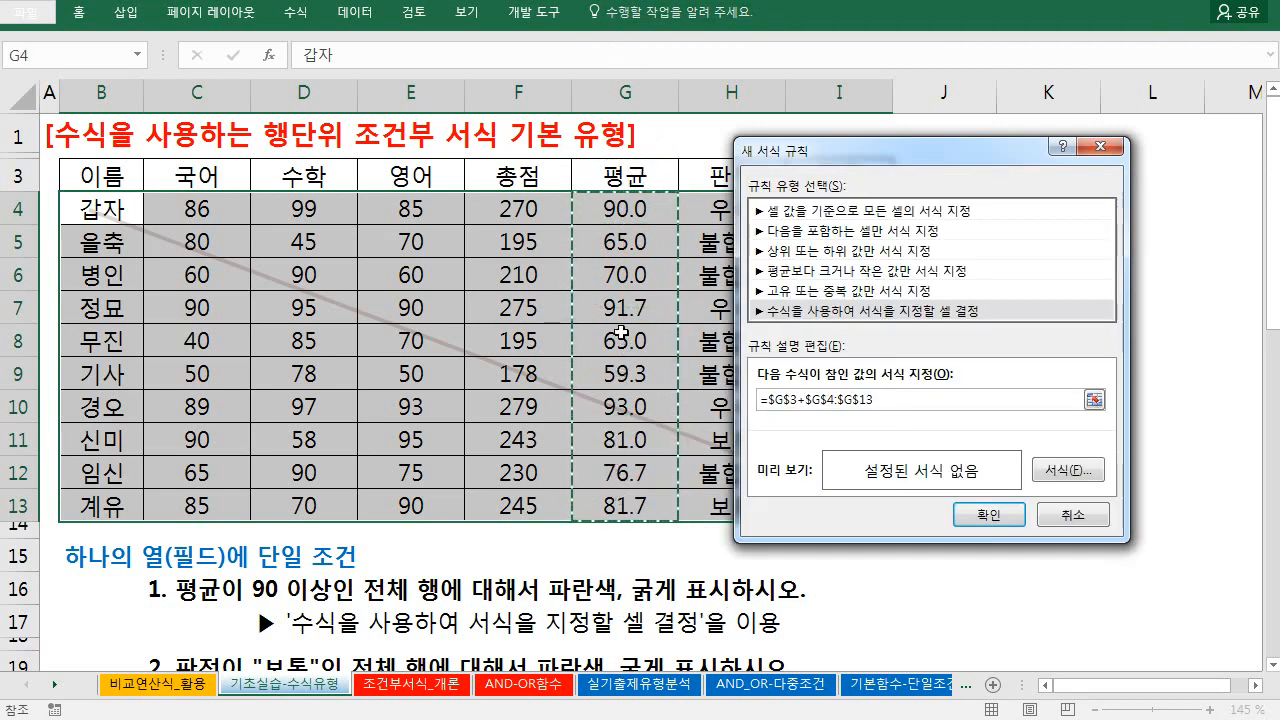
key("BackSpace")
key("BackSpace")
key("BackSpace")
key("BackSpace")
key("BackSpace")
key("BackSpace")
key("BackSpace")
key("BackSpace")
key("BackSpace")
key("BackSpace")
key("BackSpace")
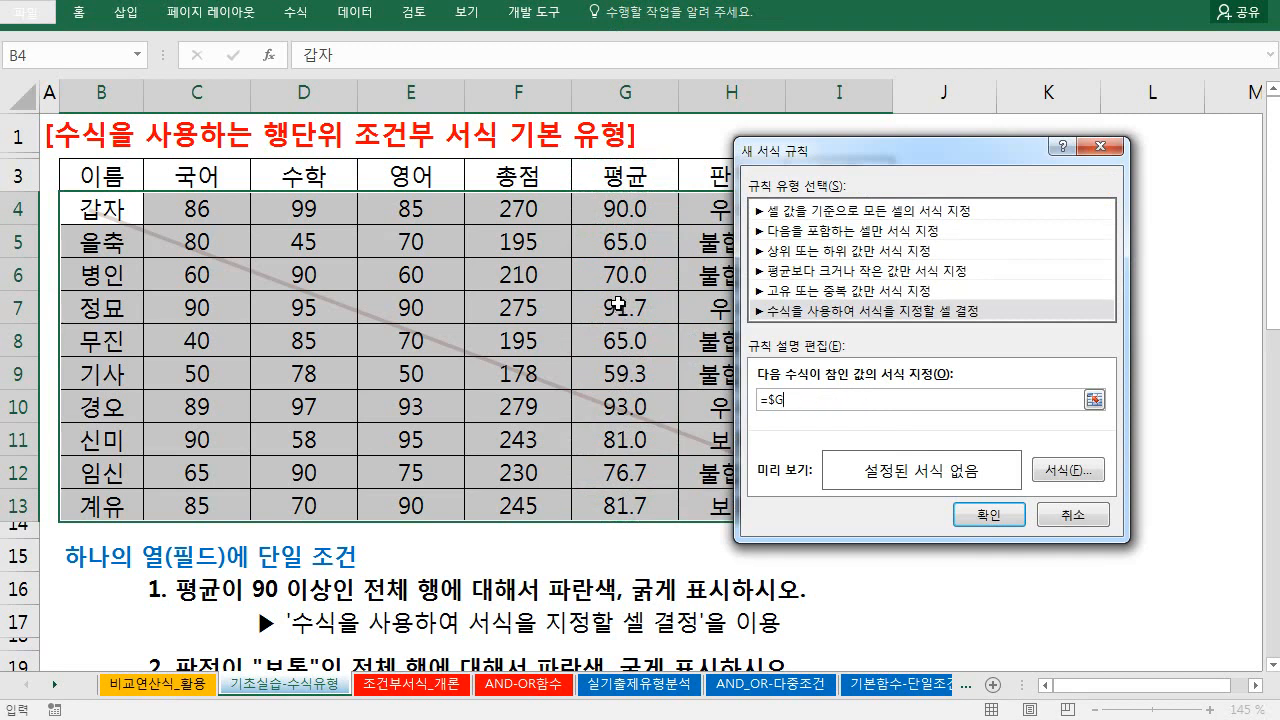
- Begin the rule formula with =$G$4, referencing the first average value in the table
type("=")
left_click(628, 208)
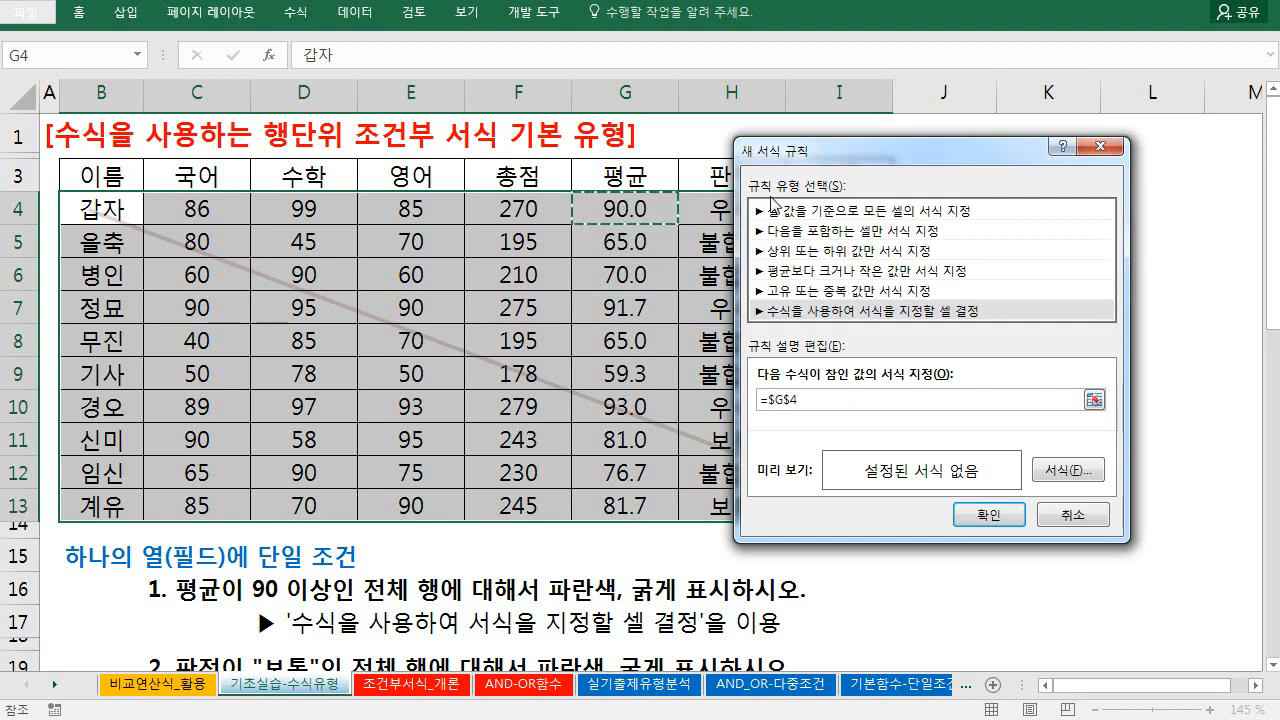
left_click_drag(826, 154, 791, 149)
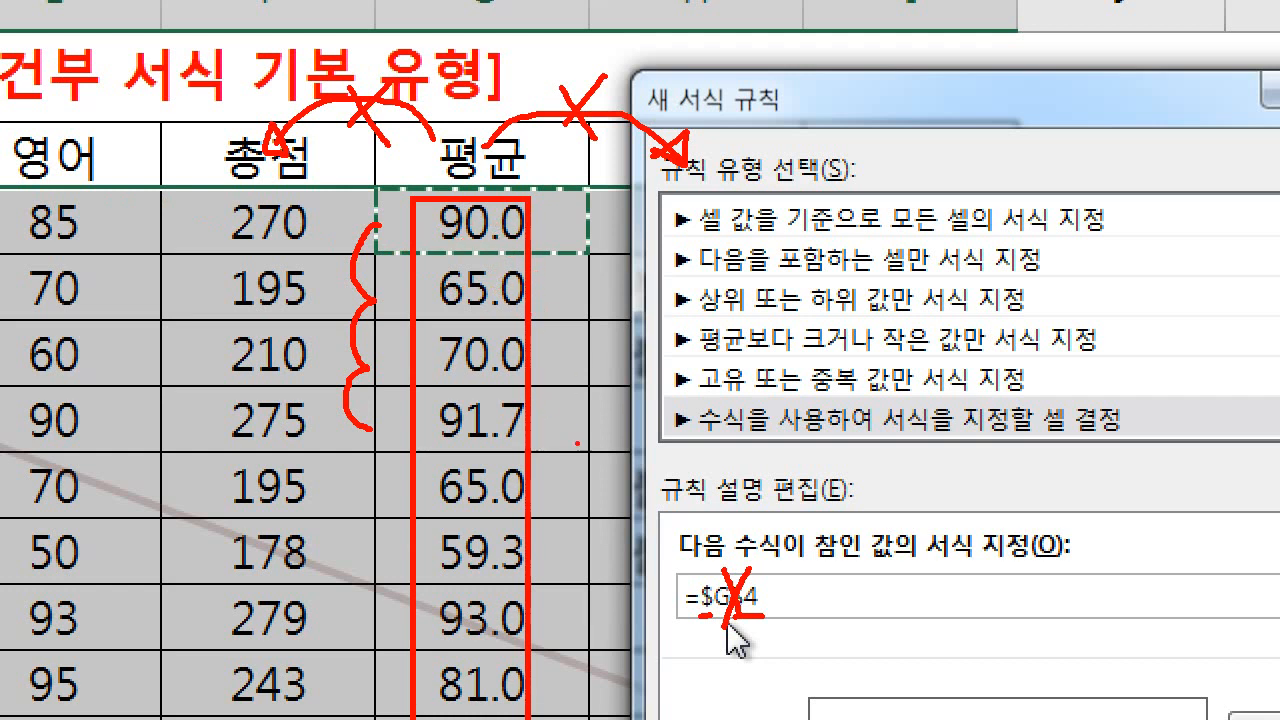
key("Escape")
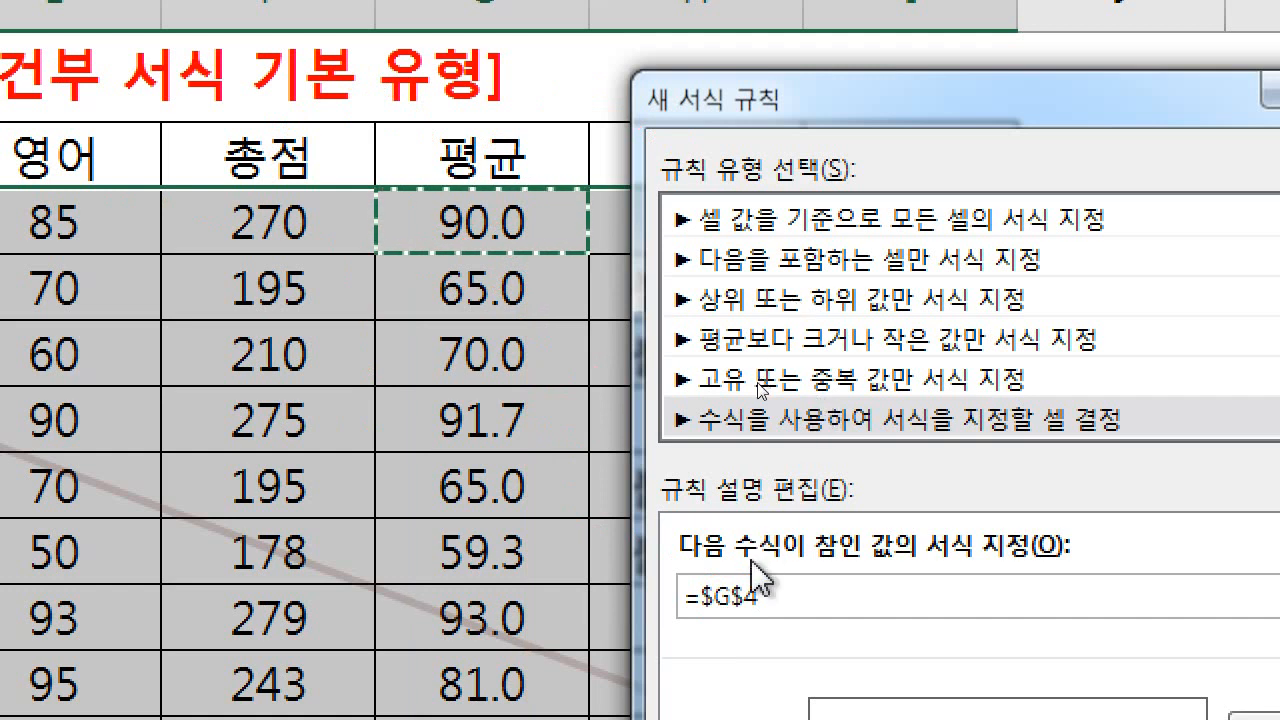
- Try adding a second G4 reference to the rule formula with mixed and absolute forms, and delete both references
type("+G$4")
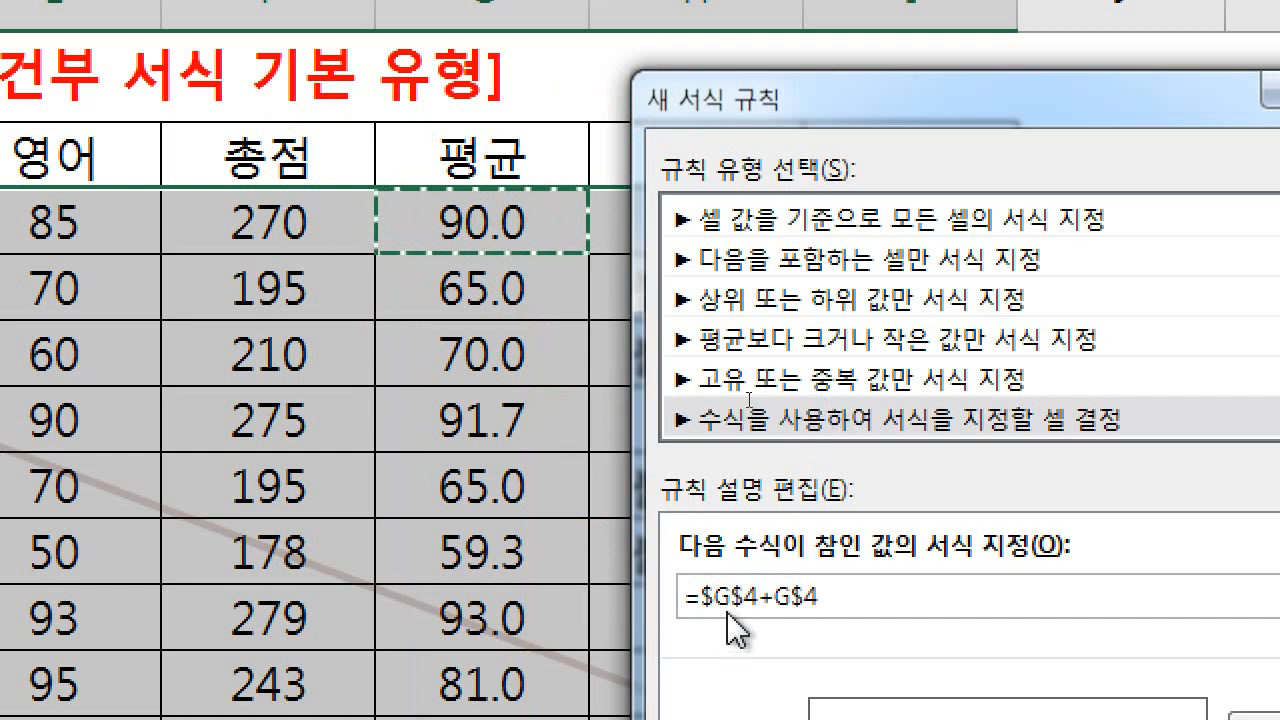
left_click_drag(857, 590, 702, 590)
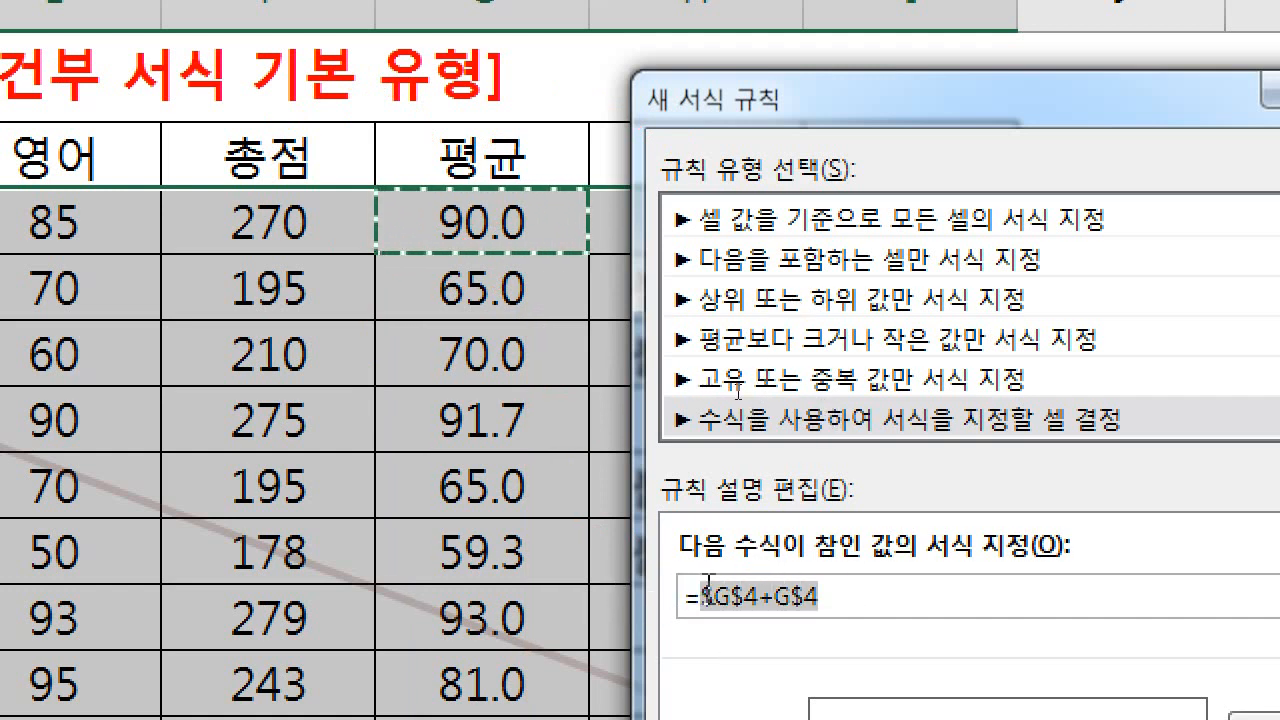
key("F4")
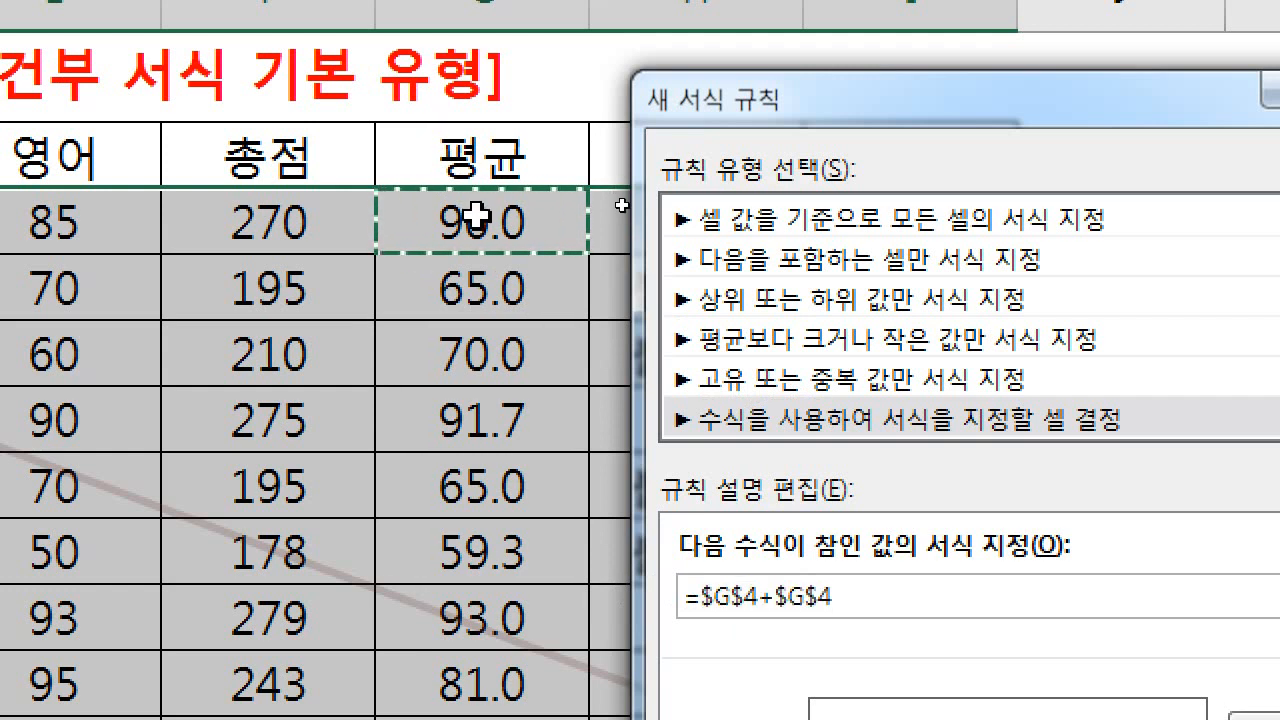
key("BackSpace")
key("BackSpace")
key("BackSpace")
key("BackSpace")
key("BackSpace")
key("BackSpace")
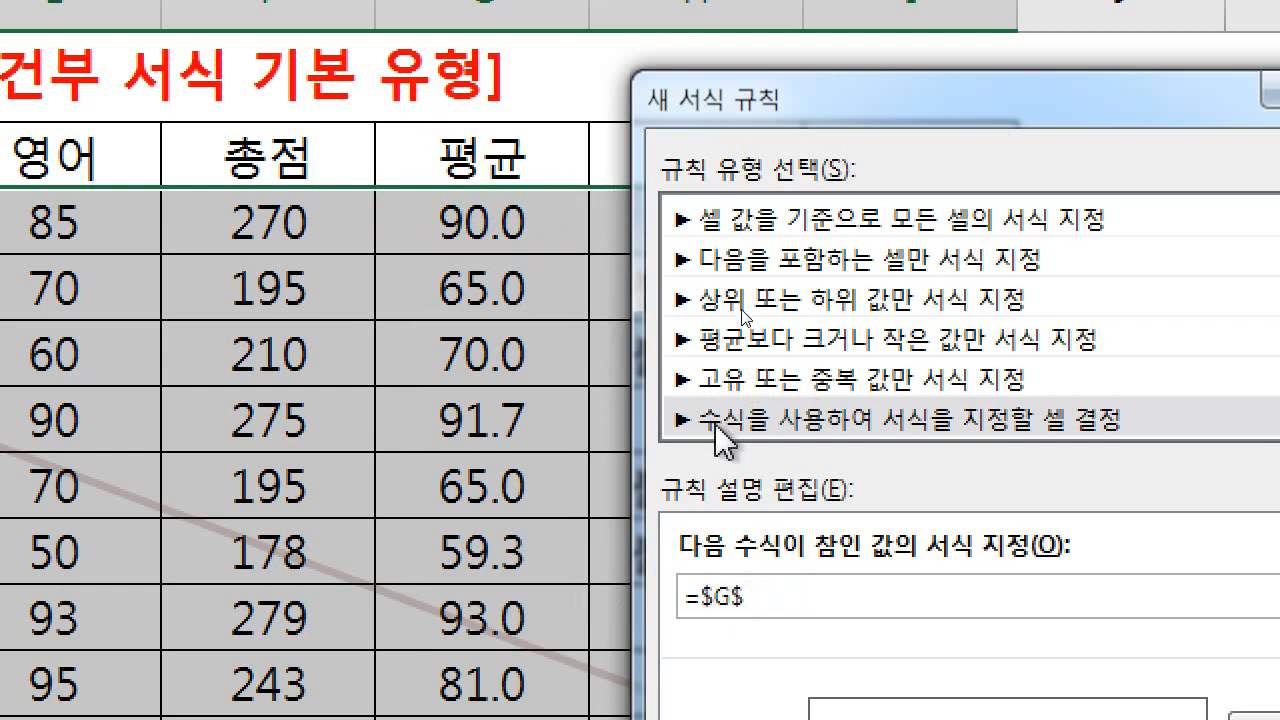
key("BackSpace")
key("BackSpace")
key("BackSpace")
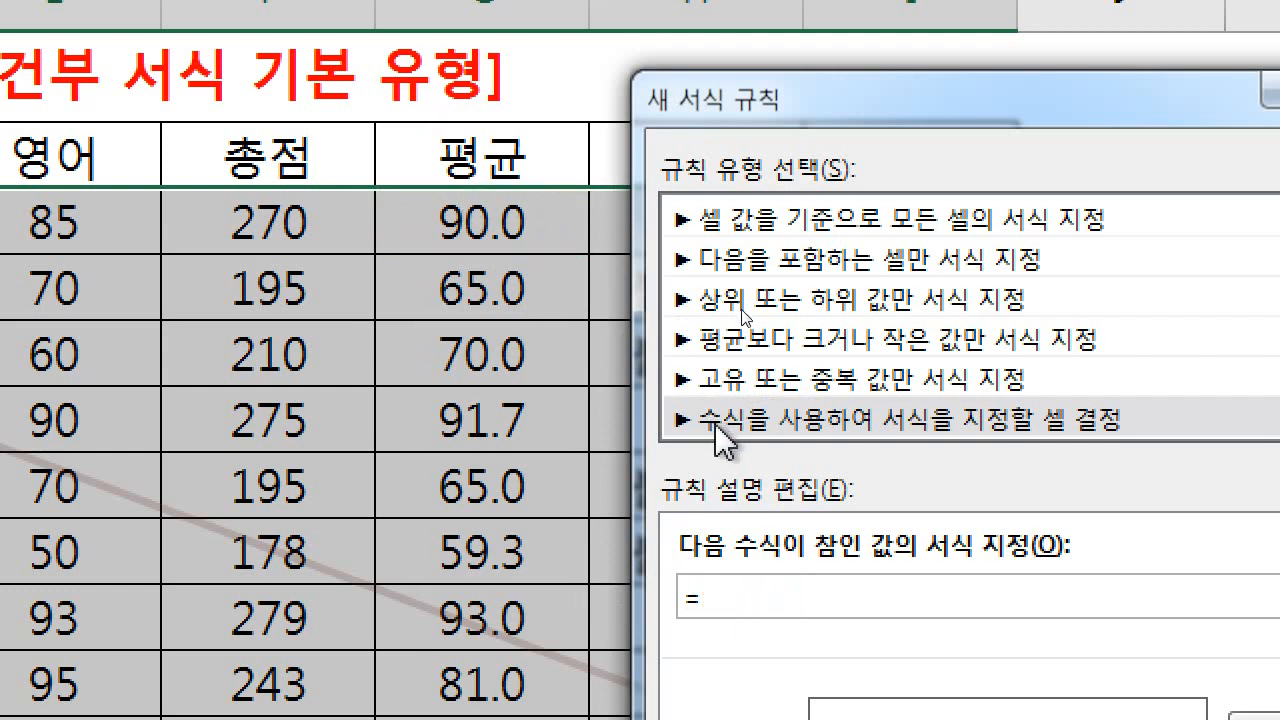
- Complete the rule formula as =$G4>=90, referencing the first average with only the column fixed
left_click(518, 203)
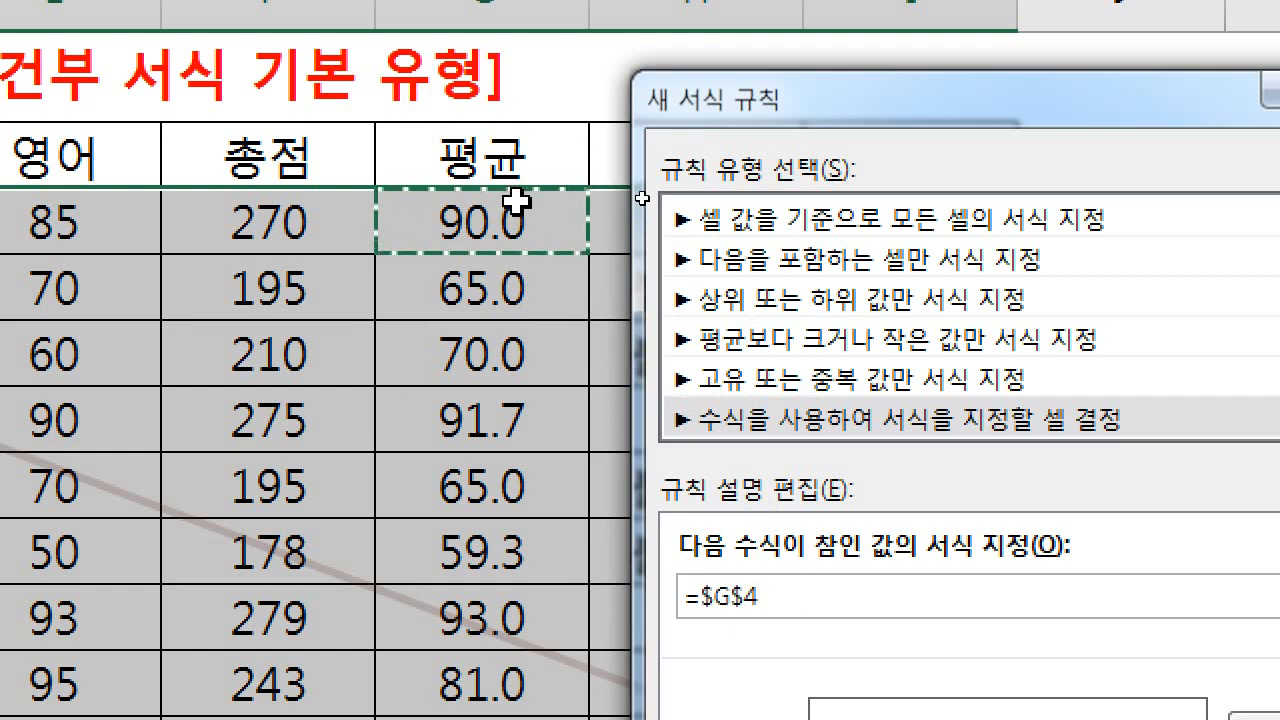
key("F4")
key("F4")
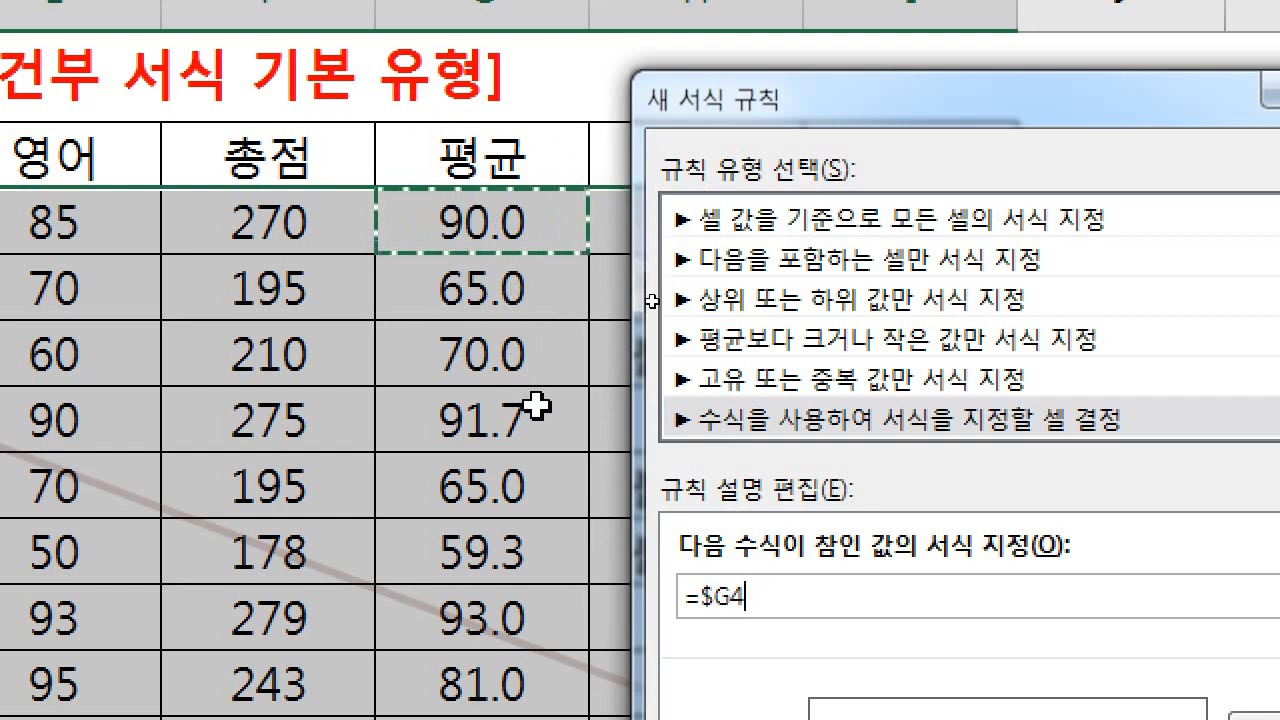
left_click(780, 591)
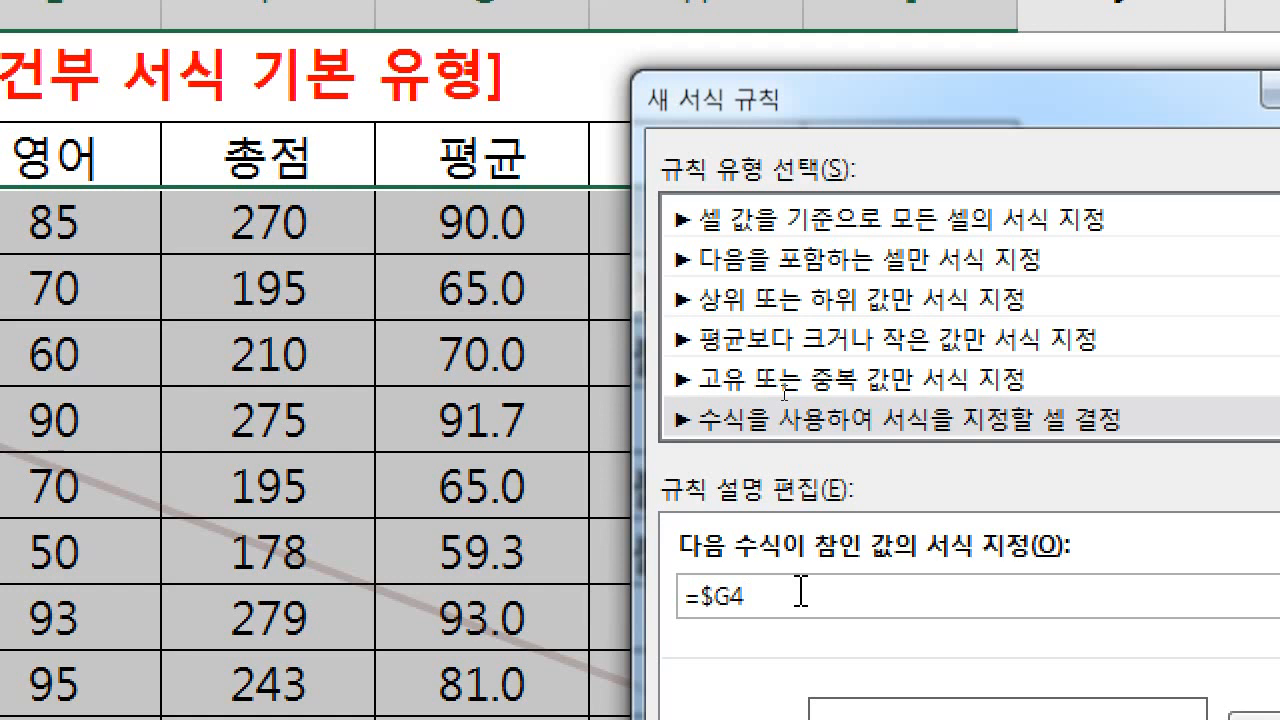
type(">=90")
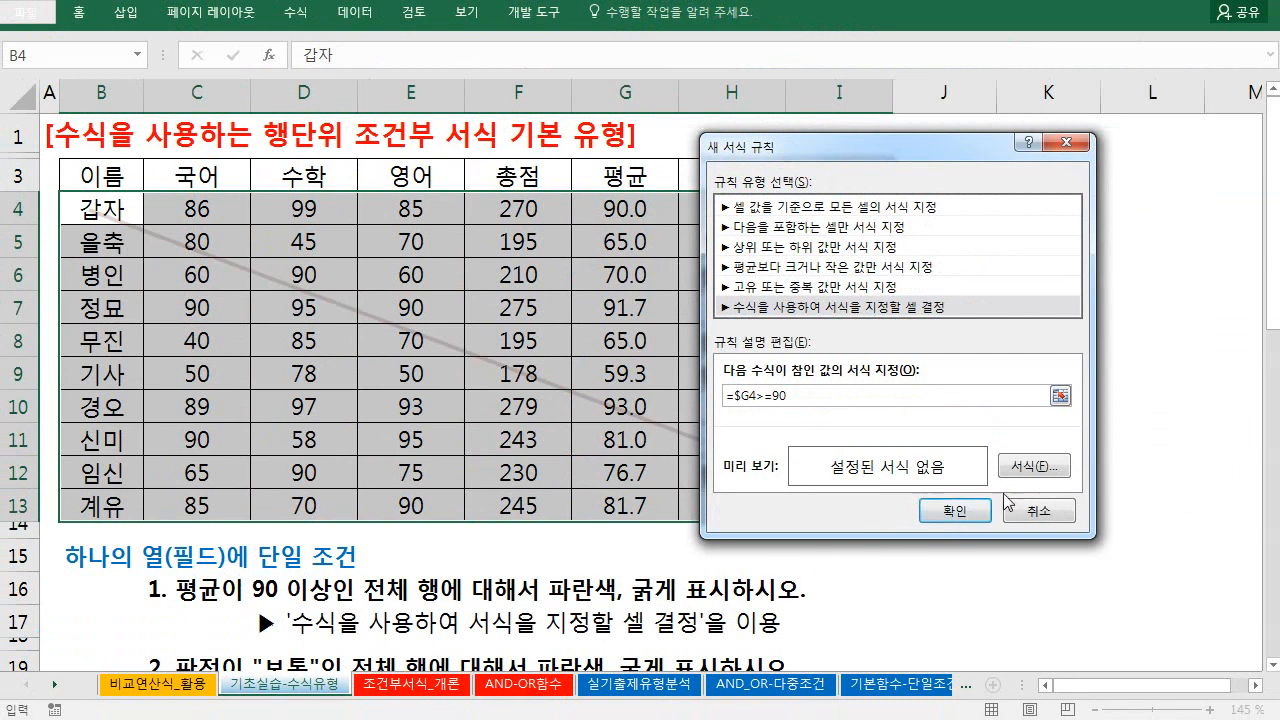
- Set the rule's font format to bold and standard blue, and apply the rule to the selected records
left_click(1022, 466)
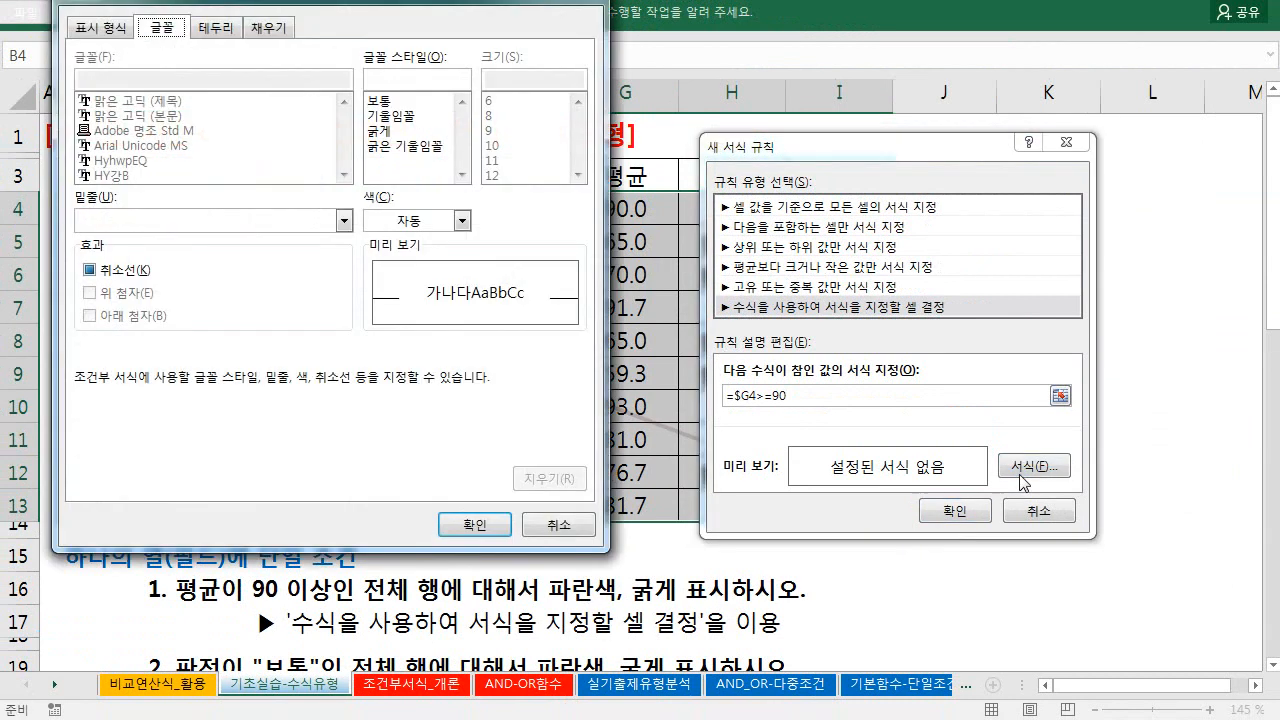
left_click(395, 135)
left_click(400, 222)
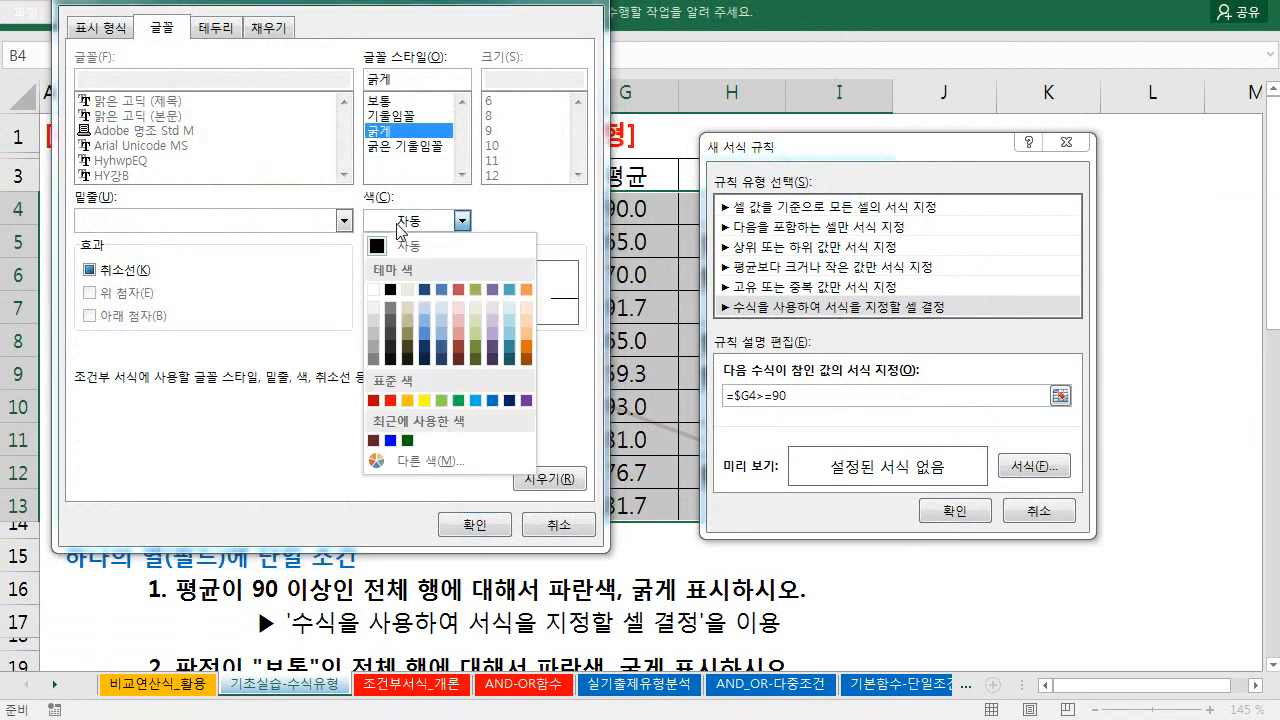
left_click(492, 400)
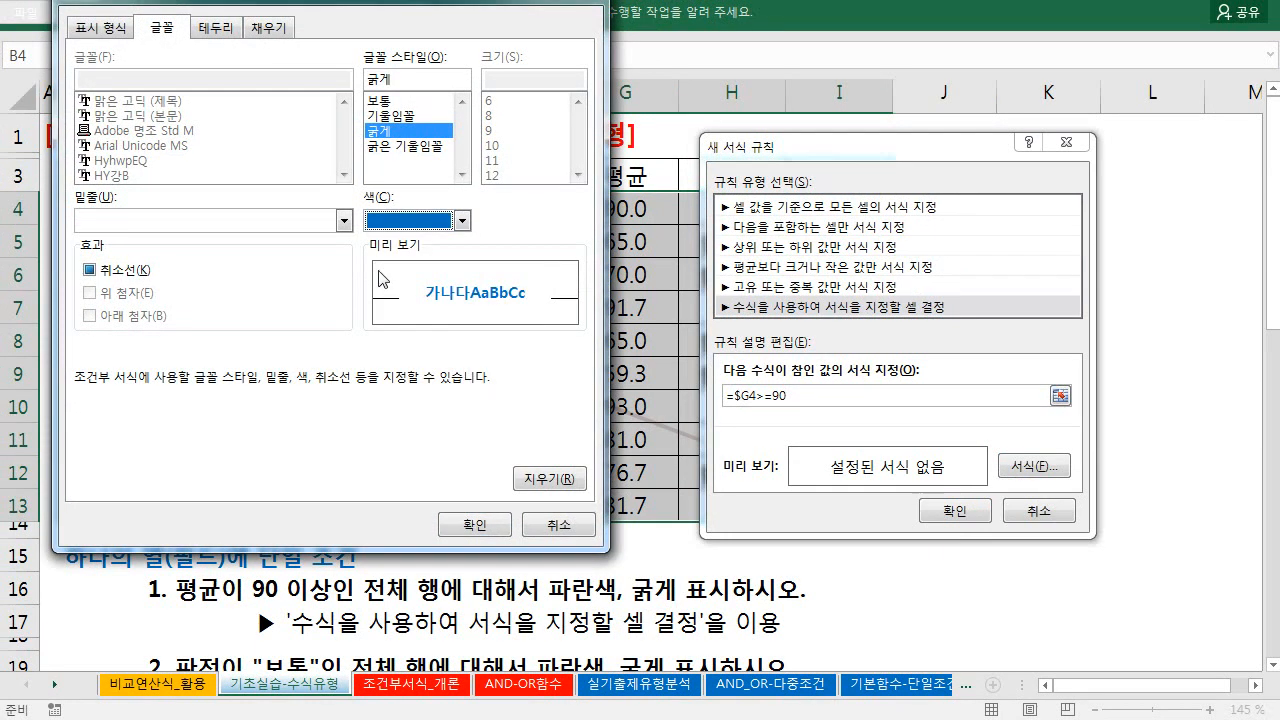
left_click(268, 32)
left_click(165, 32)
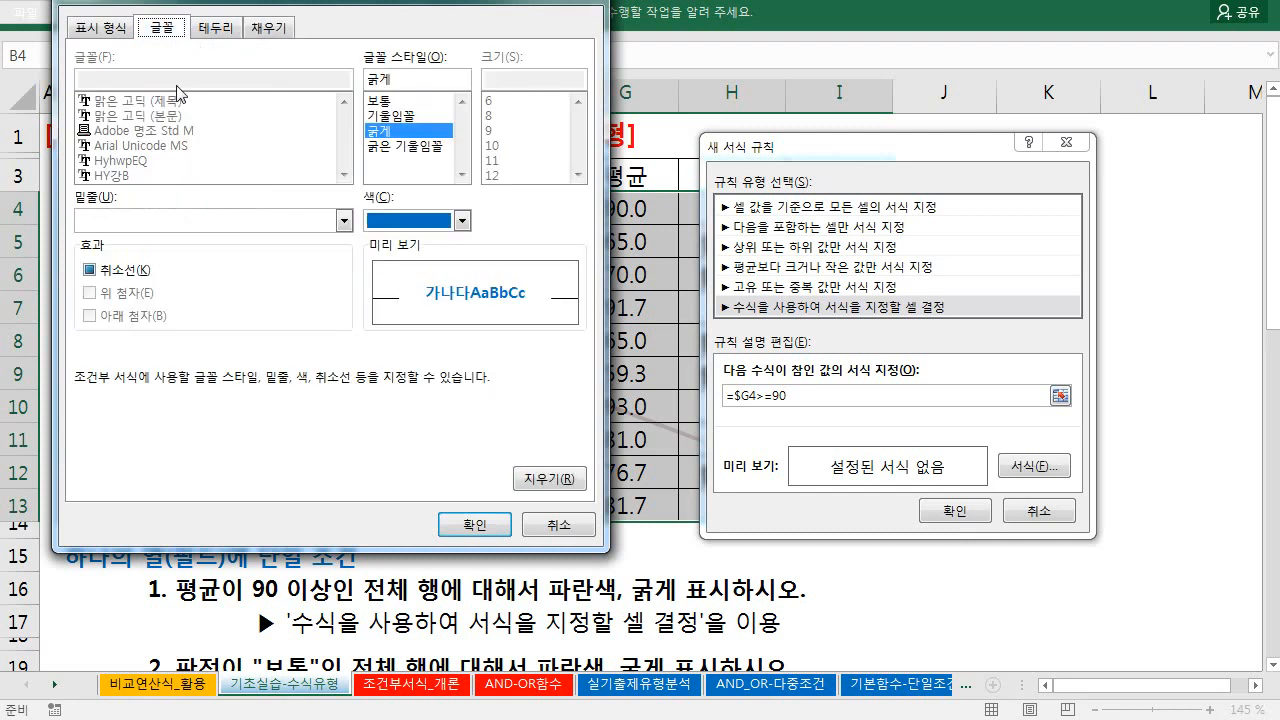
left_click(195, 222)
left_click(195, 222)
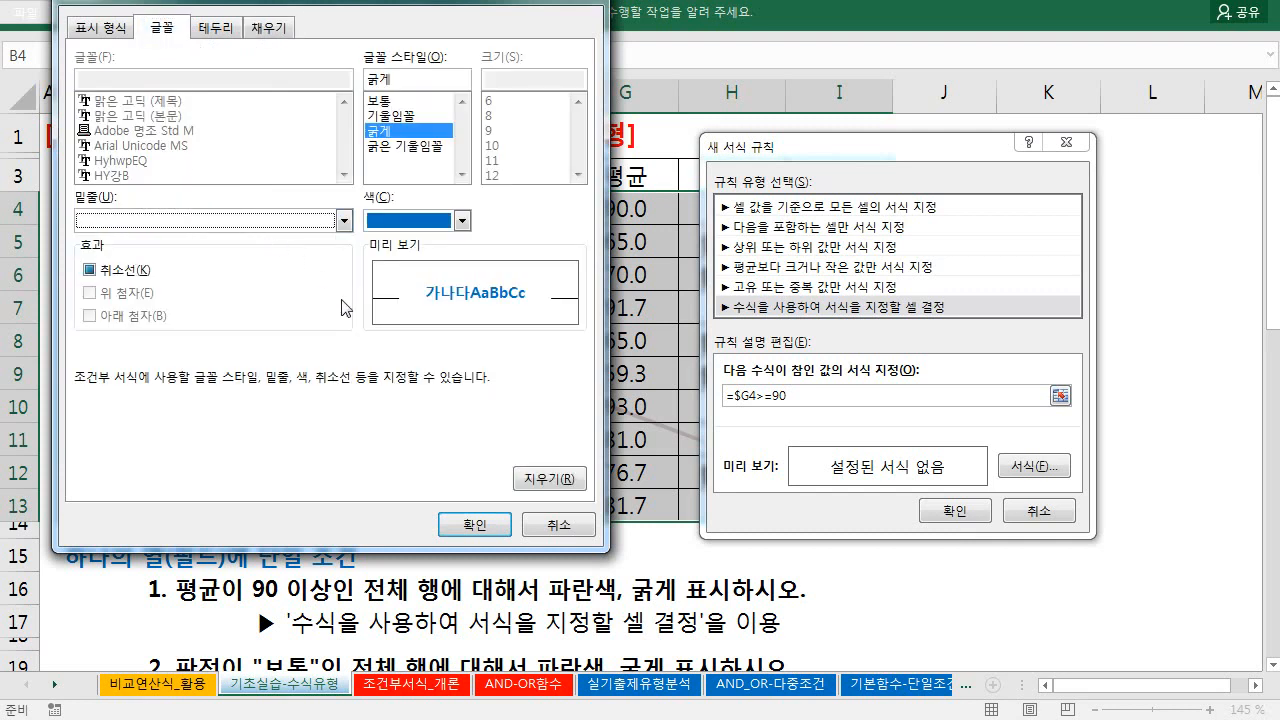
left_click(460, 517)
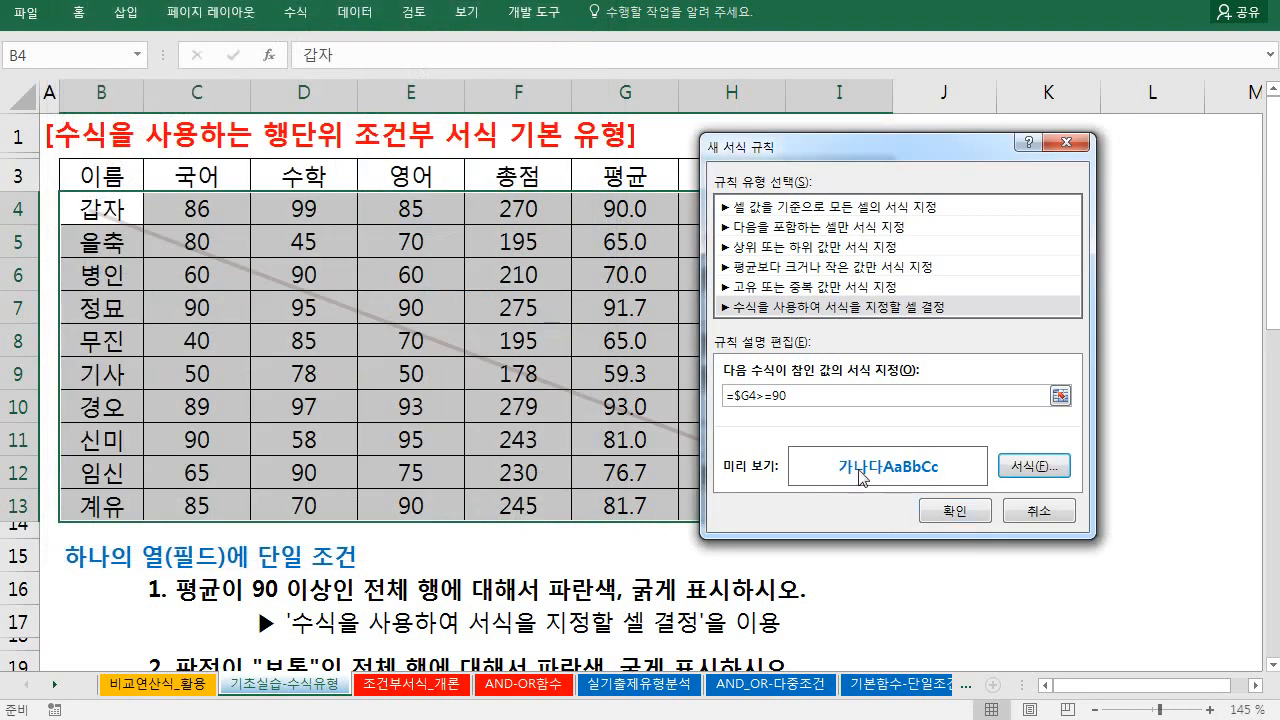
left_click(955, 511)
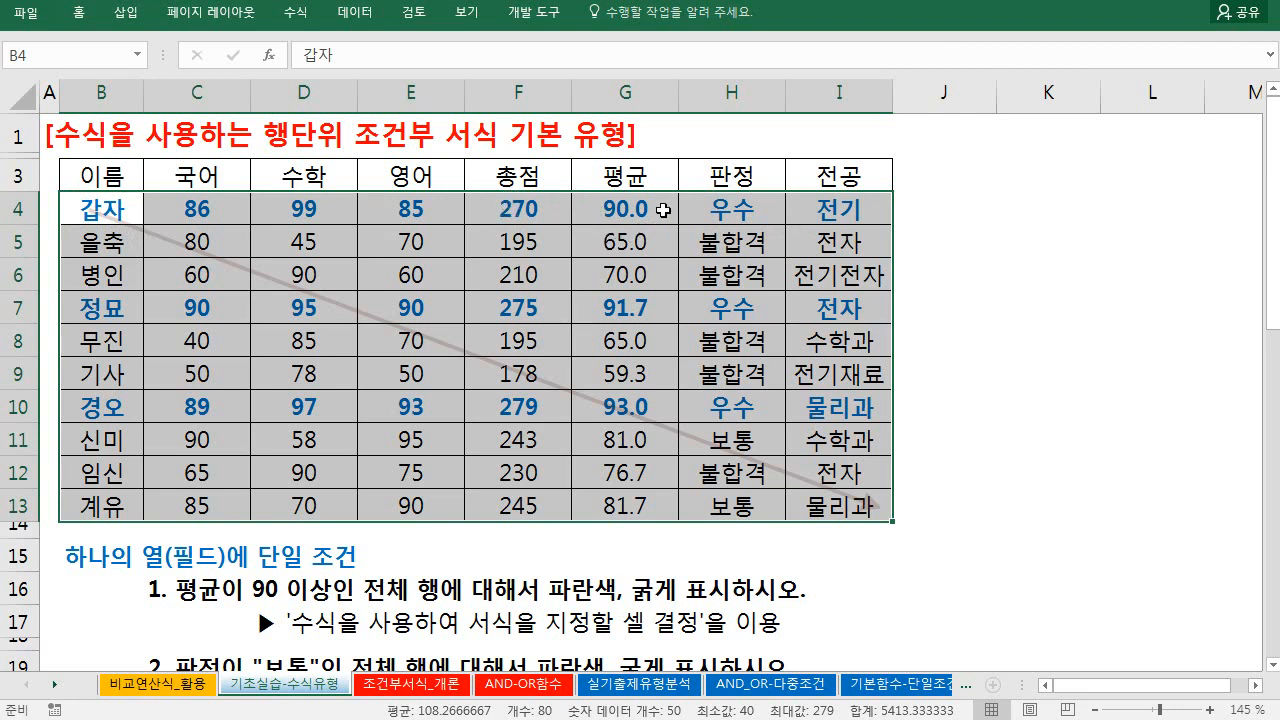
left_click_drag(584, 192, 670, 224)
mouse_move(63, 191)
left_mouse_down()
mouse_move(404, 224)
mouse_move(884, 224)
left_mouse_up()
left_click_drag(66, 291, 887, 328)
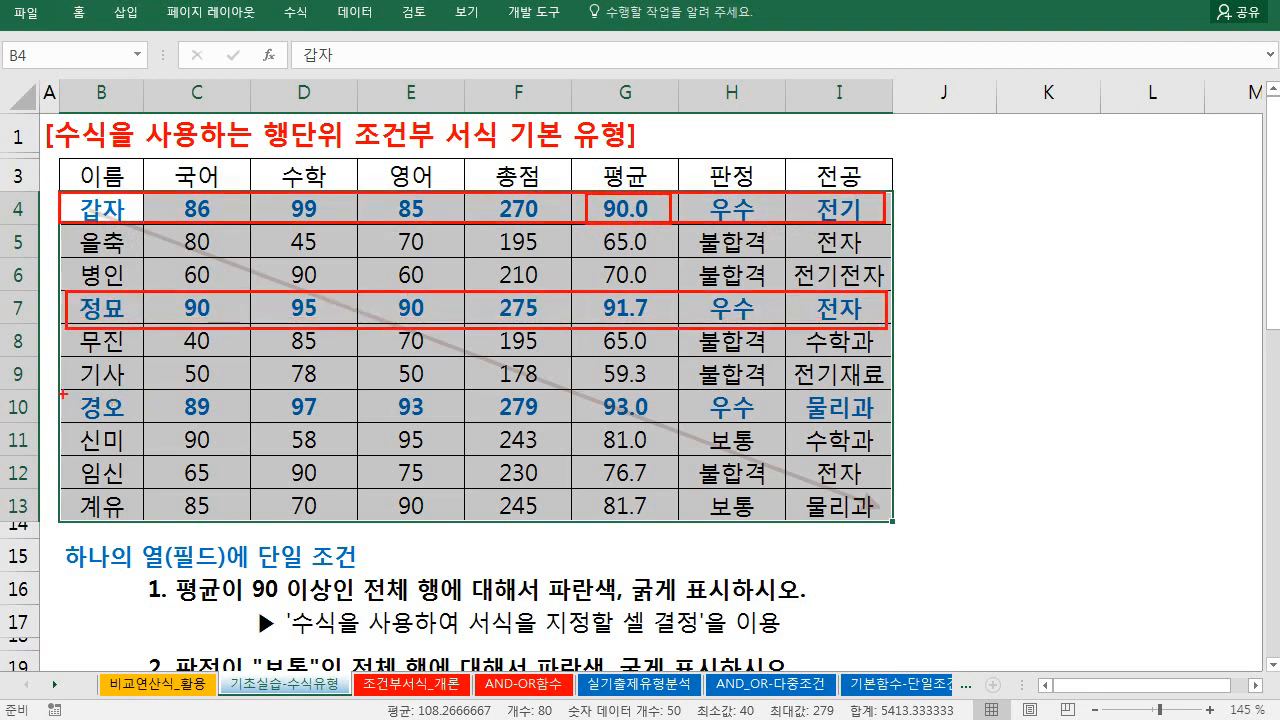
left_click_drag(63, 393, 870, 424)
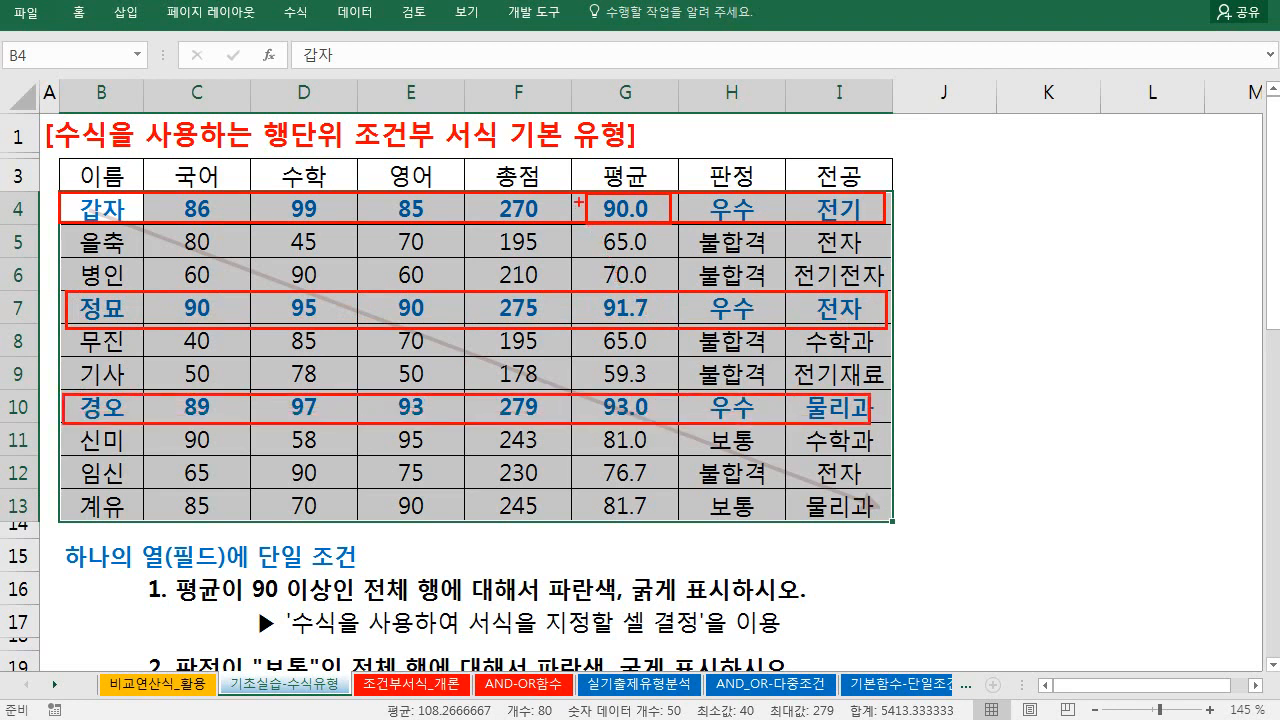
mouse_move(581, 192)
left_mouse_down()
mouse_move(668, 424)
mouse_move(666, 514)
left_mouse_up()
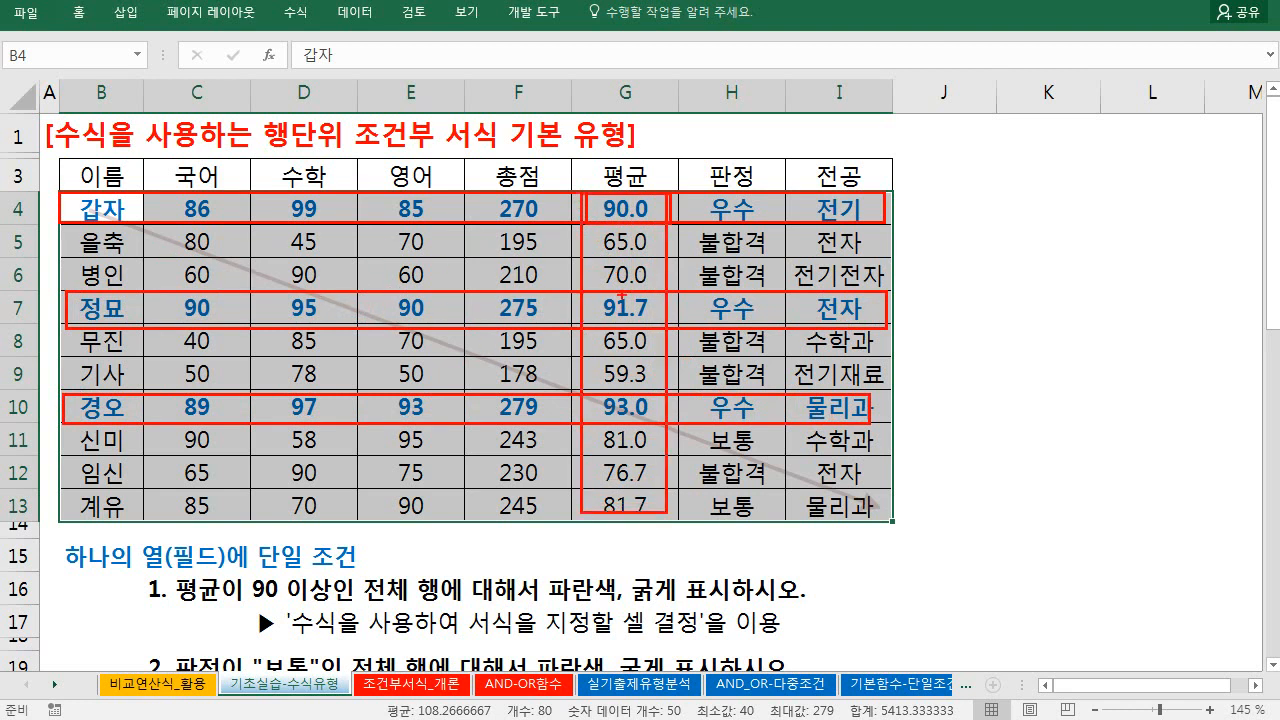
key("Escape")
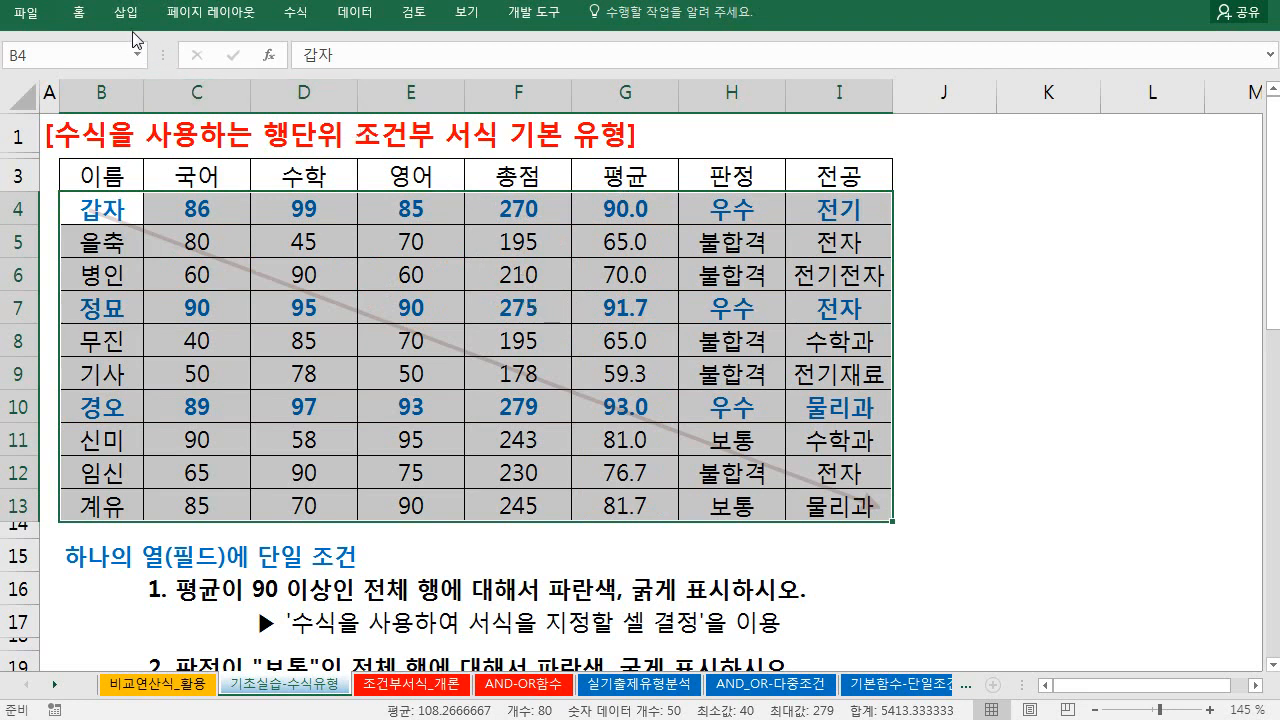
- Delete the =$G4>=90 rule from the selected records in the conditional formatting rules manager
left_click(95, 20)
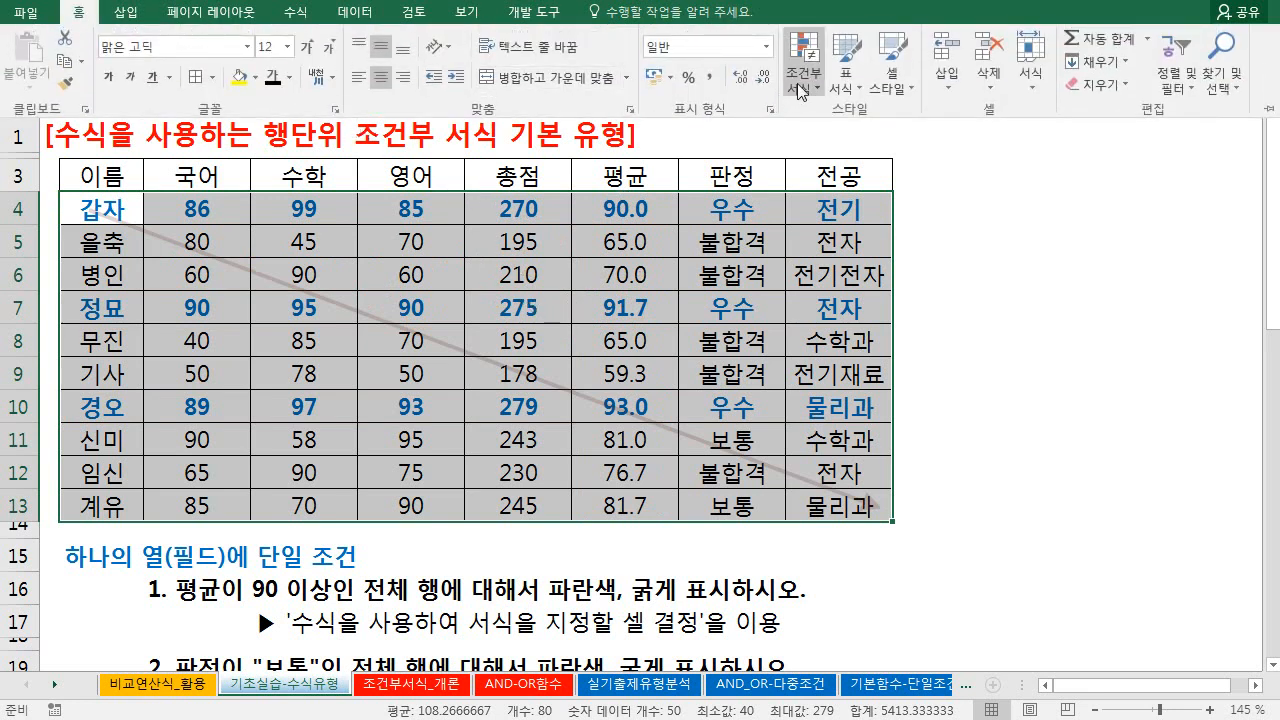
left_click(801, 92)
mouse_move(866, 360)
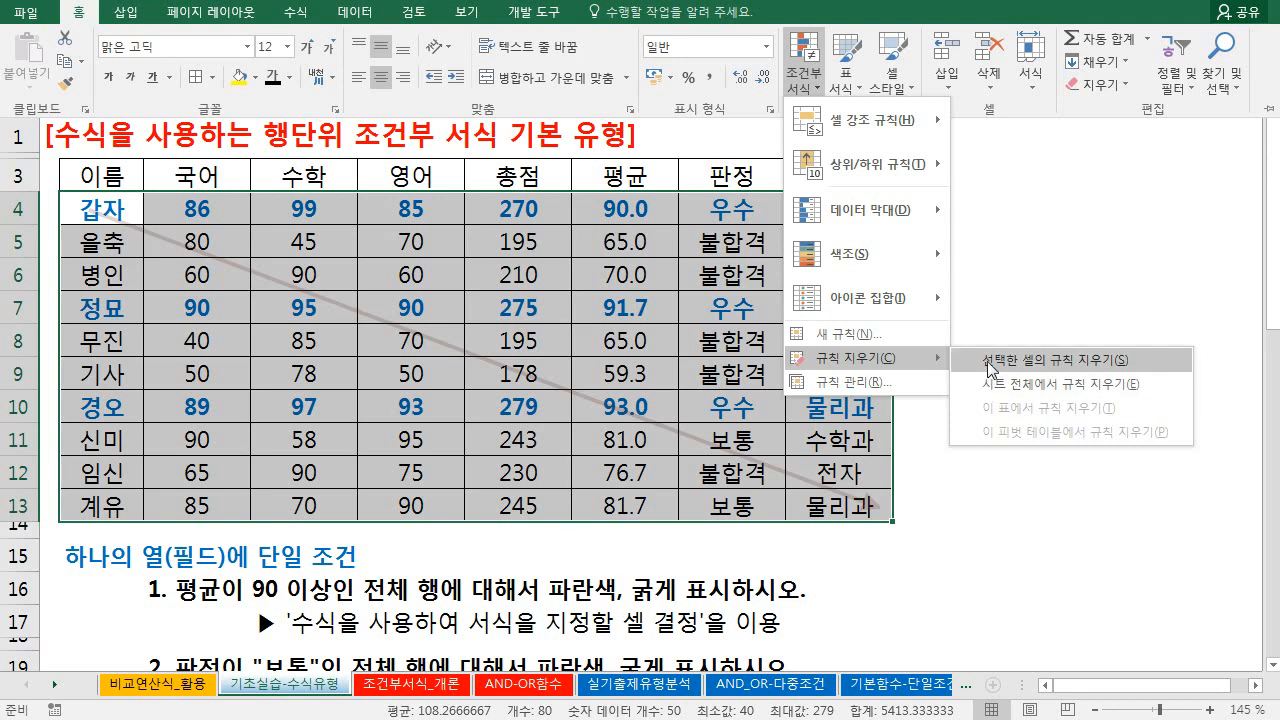
left_click(914, 376)
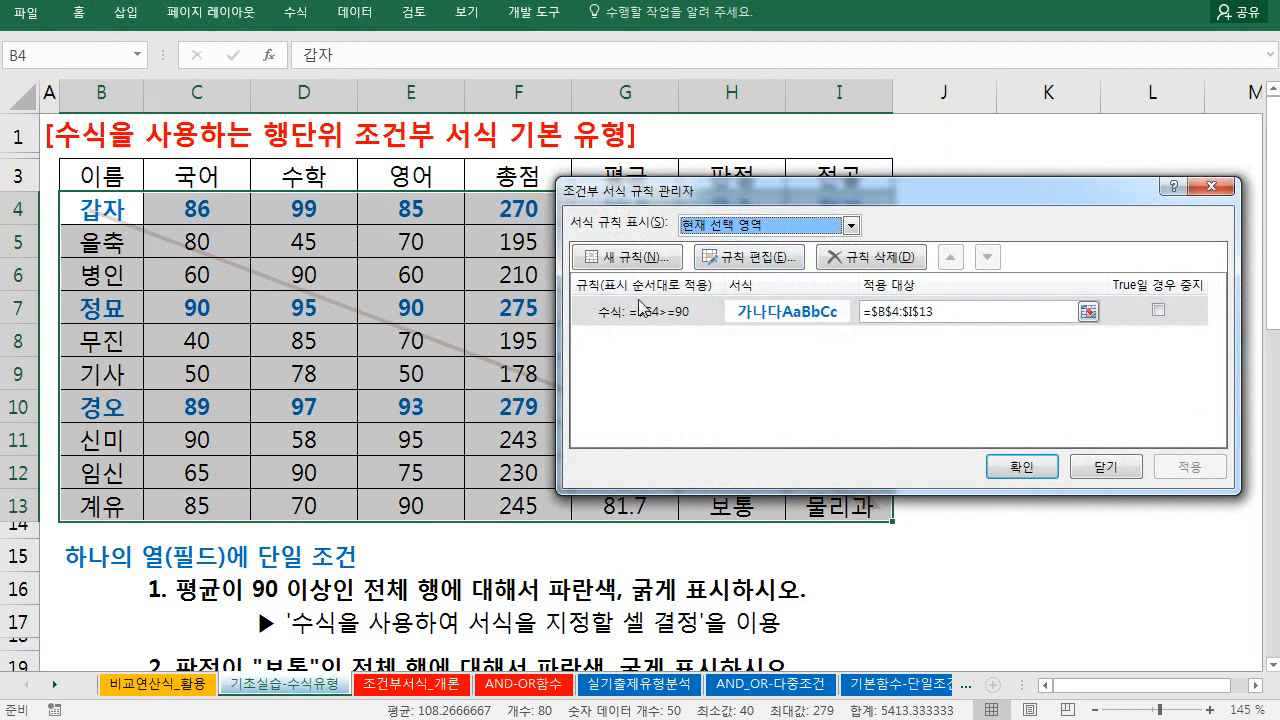
left_click_drag(777, 258, 933, 212)
left_click(902, 259)
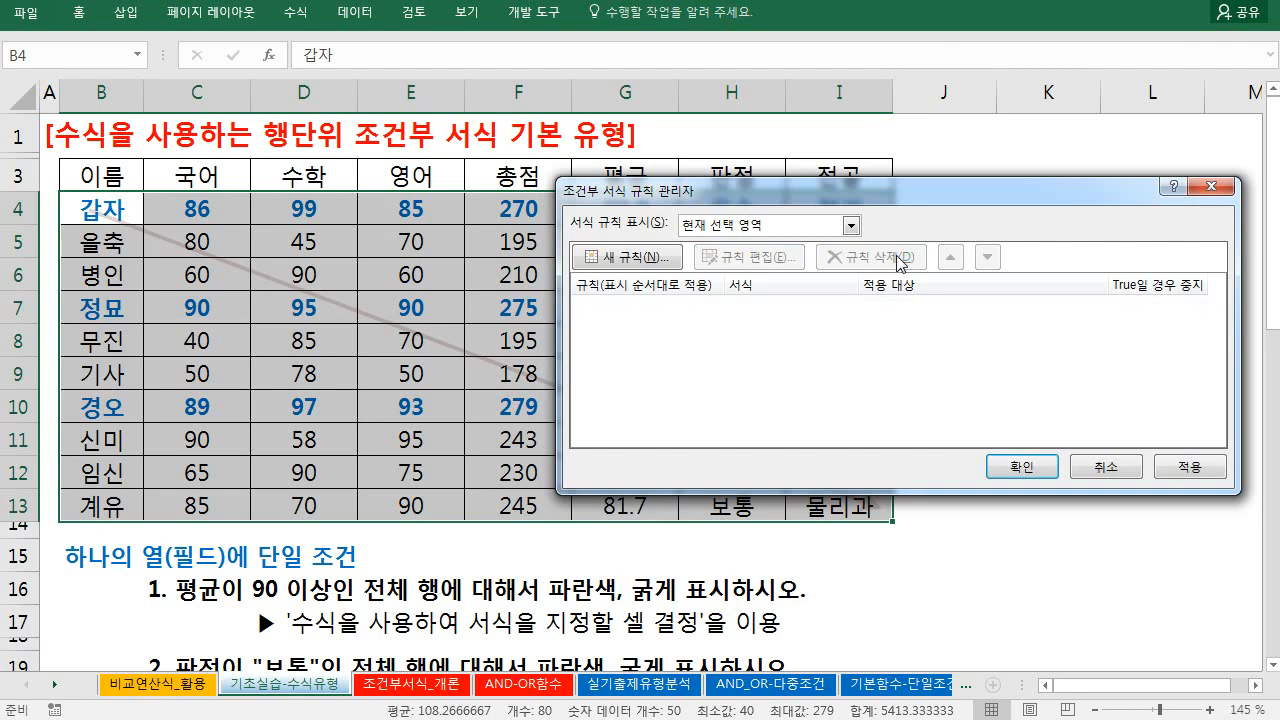
left_click(1021, 466)
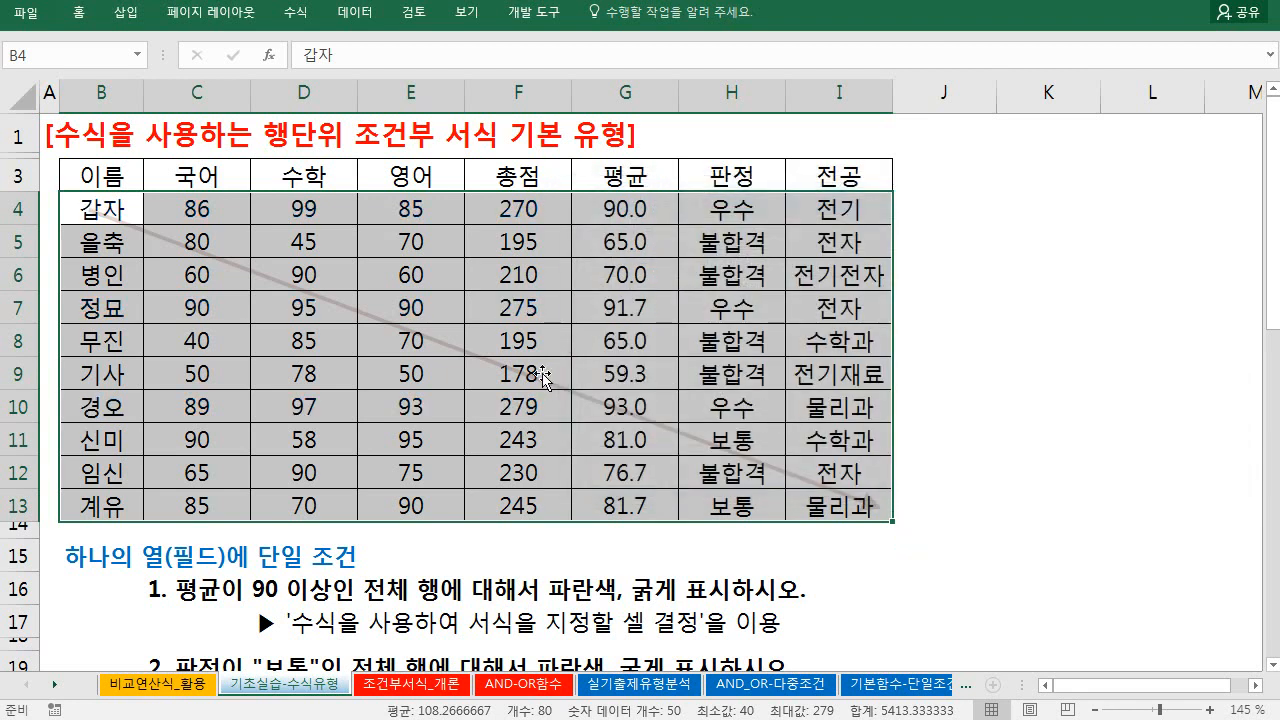
- Start a new conditional formatting rule for B3:I13 that uses a formula to determine which cells to format
scroll(438, 432, "down", 2)
scroll(398, 496, "up", 2)
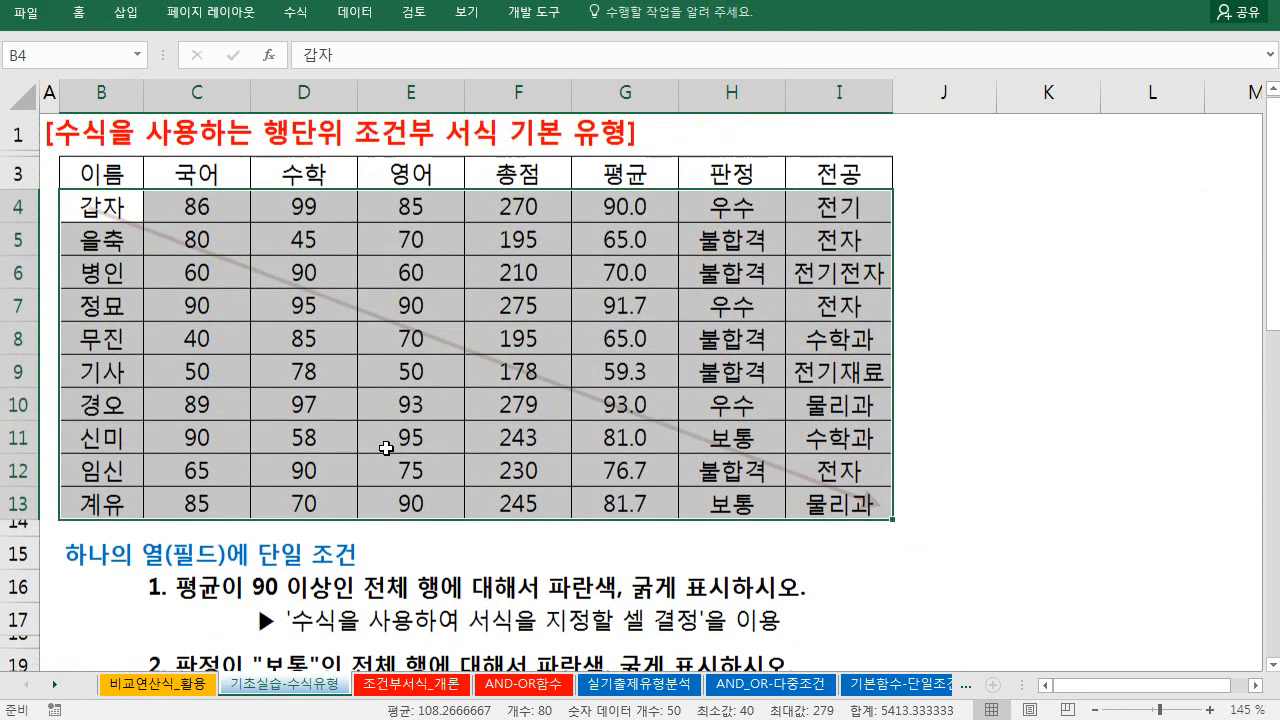
left_click_drag(104, 174, 820, 503)
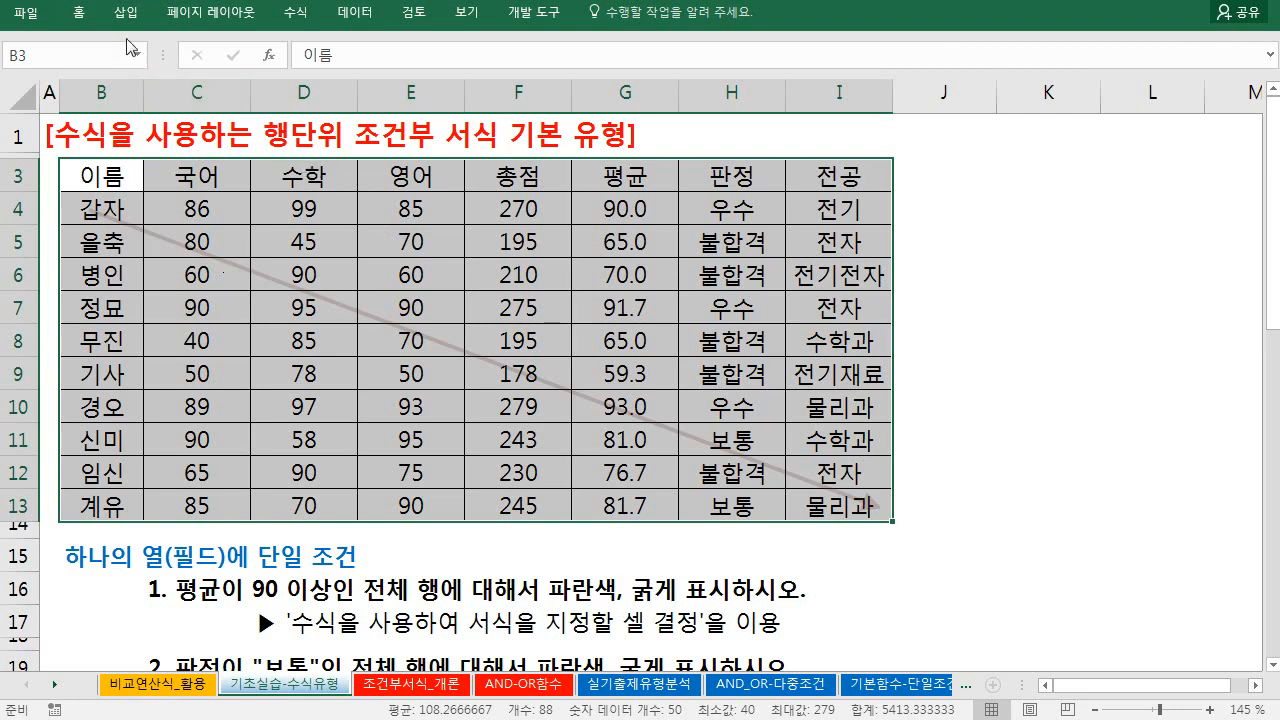
left_click(79, 12)
left_click(787, 92)
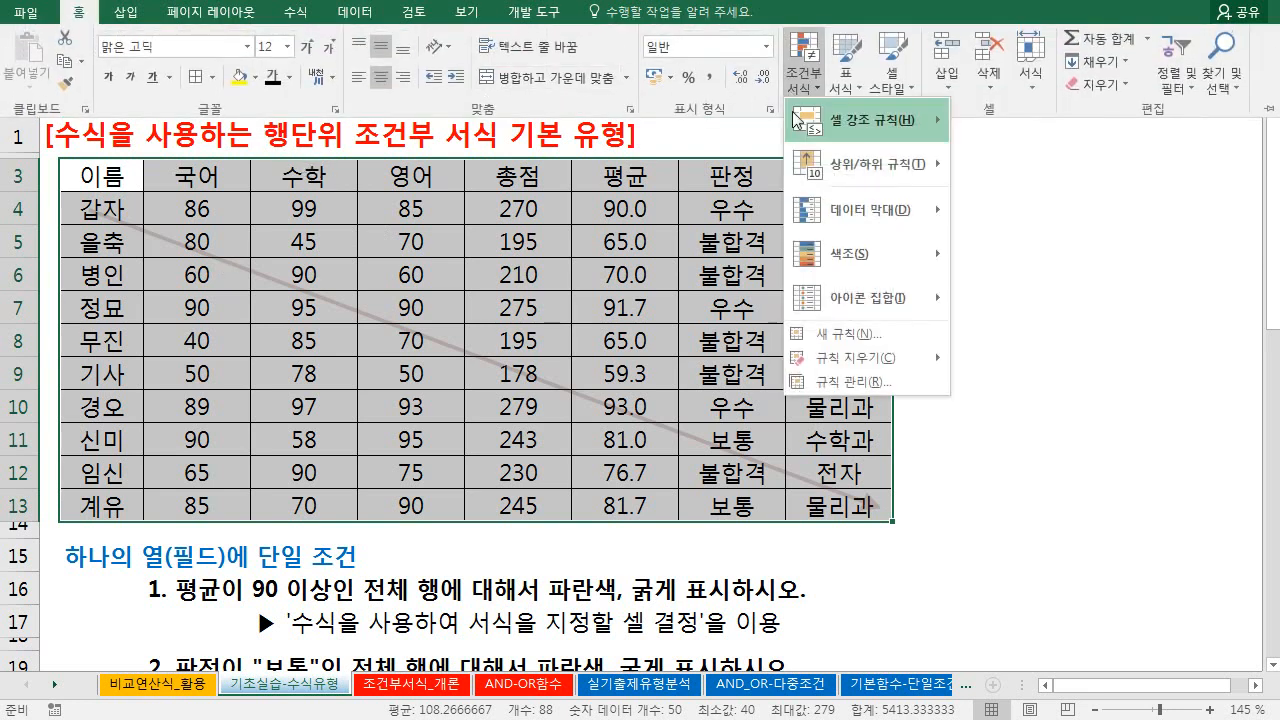
left_click(857, 331)
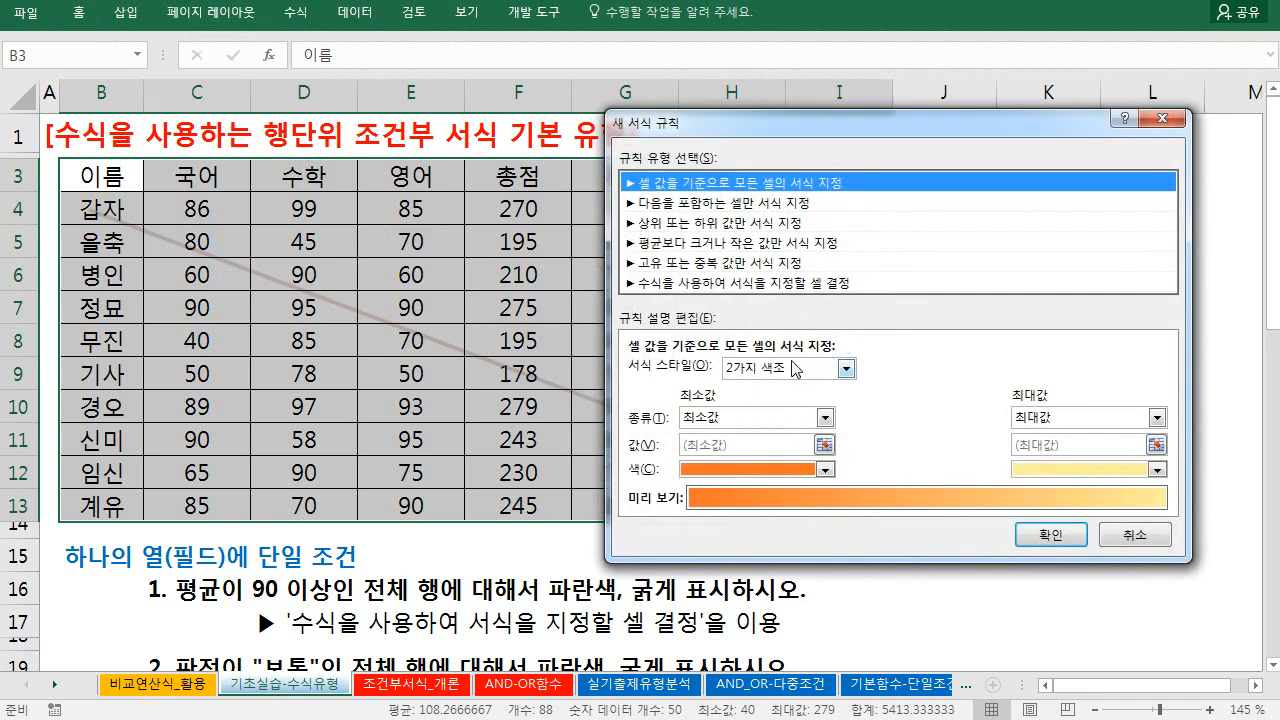
left_click(745, 284)
left_click(709, 367)
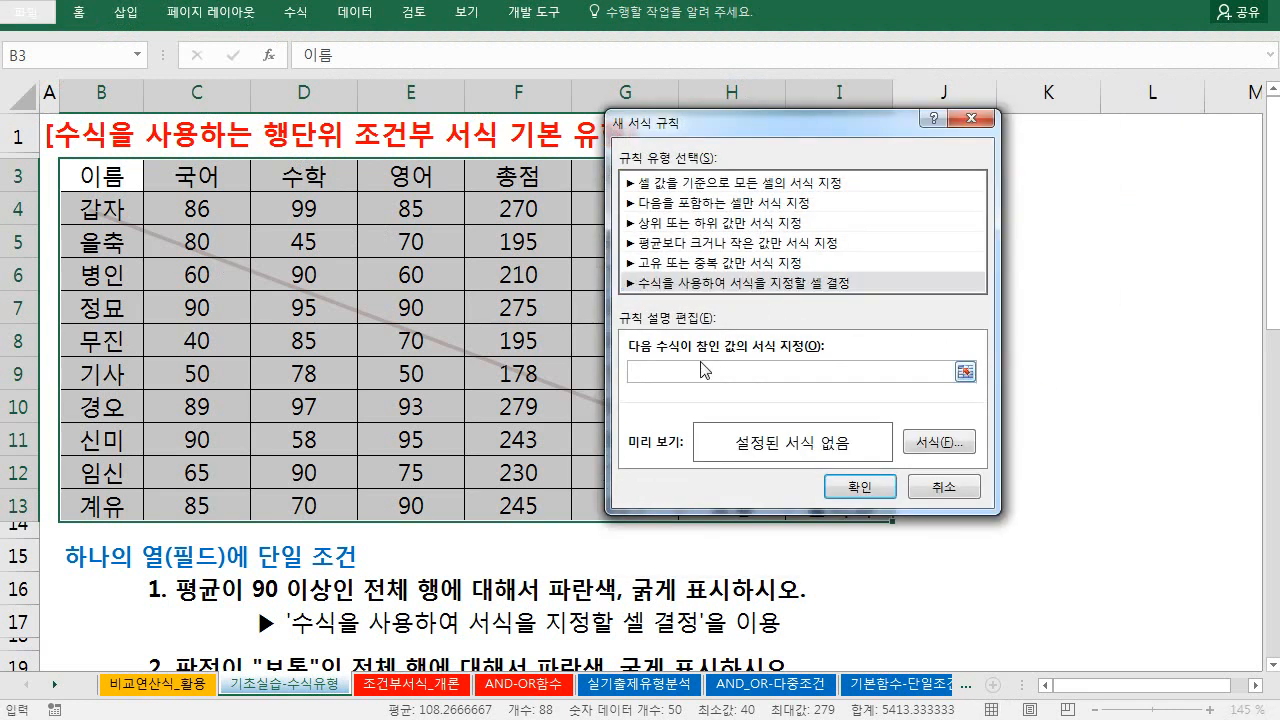
- Enter the rule formula =$H4="보통", referencing the first 판정 value with only the column fixed
type("=")
left_click_drag(715, 142, 625, 270)
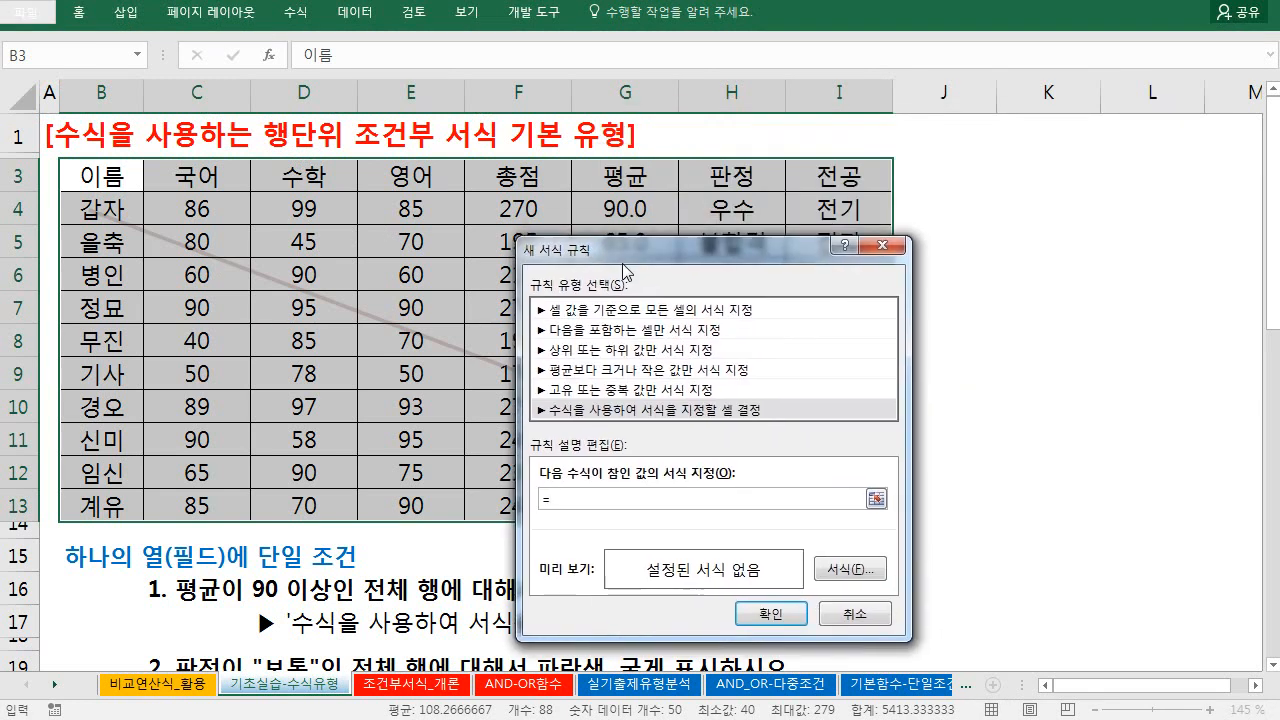
left_click(731, 210)
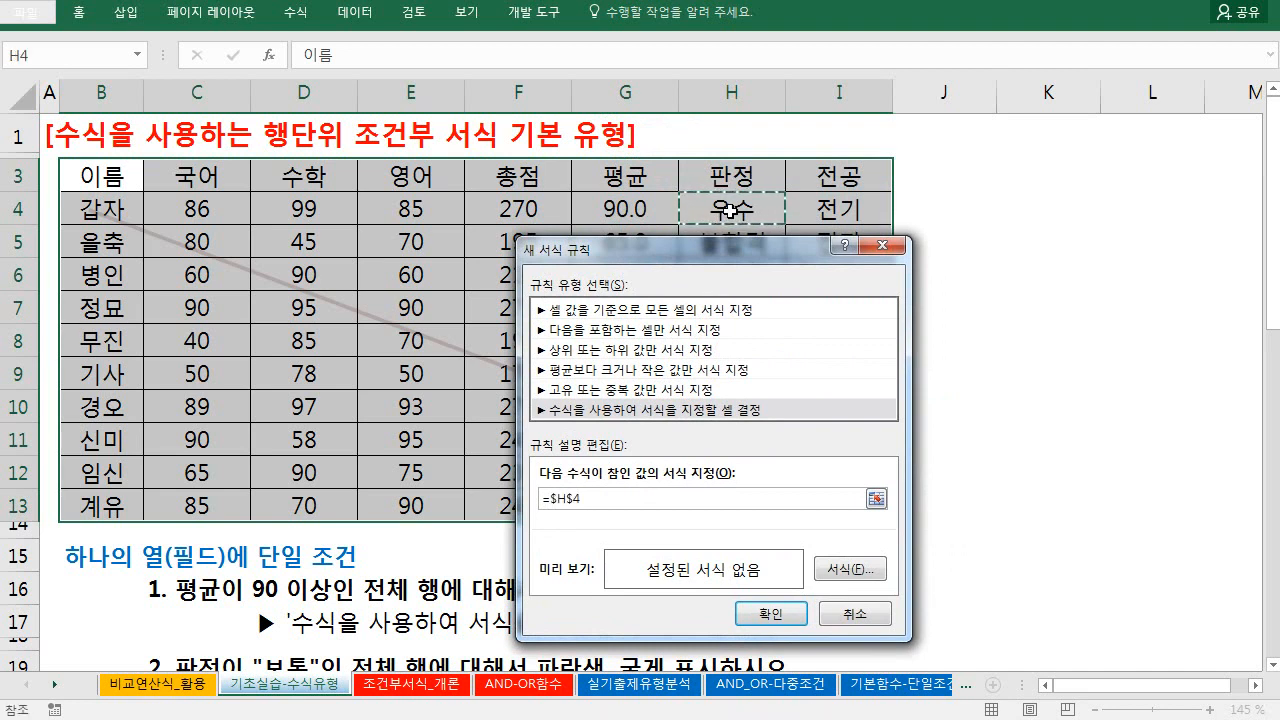
key("F4")
key("F4")
type("=")
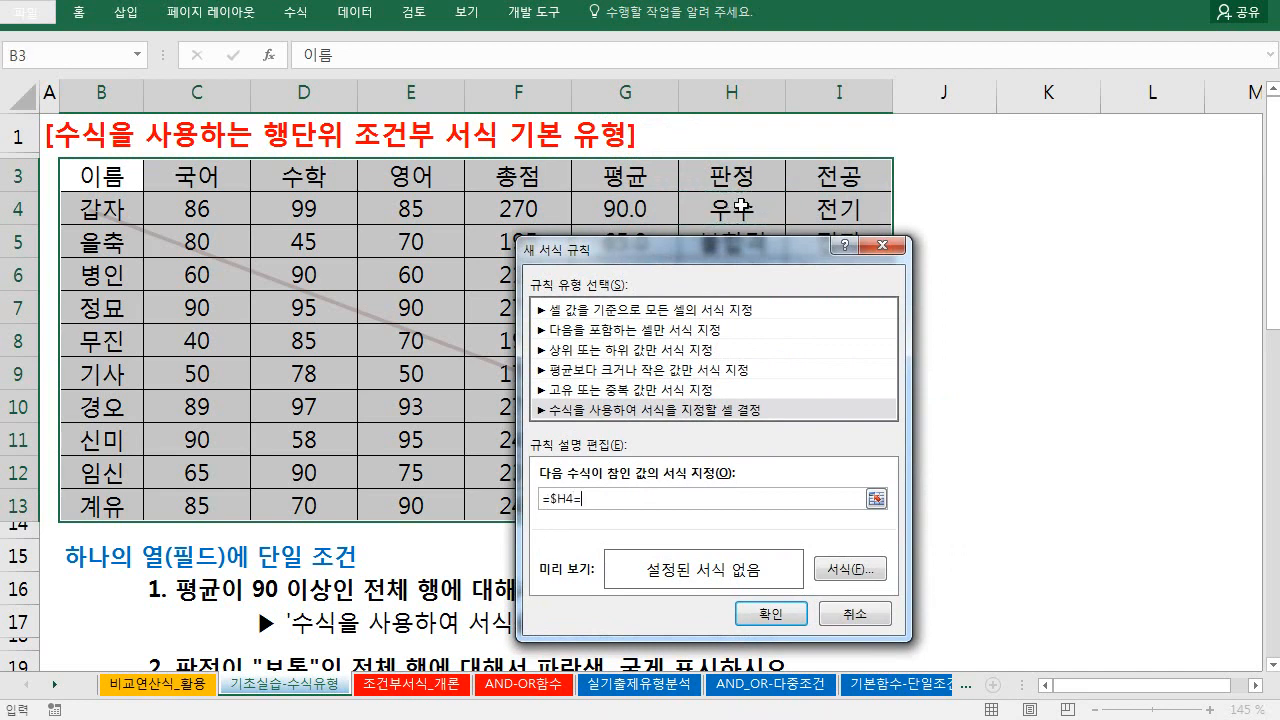
type("\"보통\"")
- Set the rule's font format to bold and standard red, and apply the rule to B3:I13
left_click(848, 568)
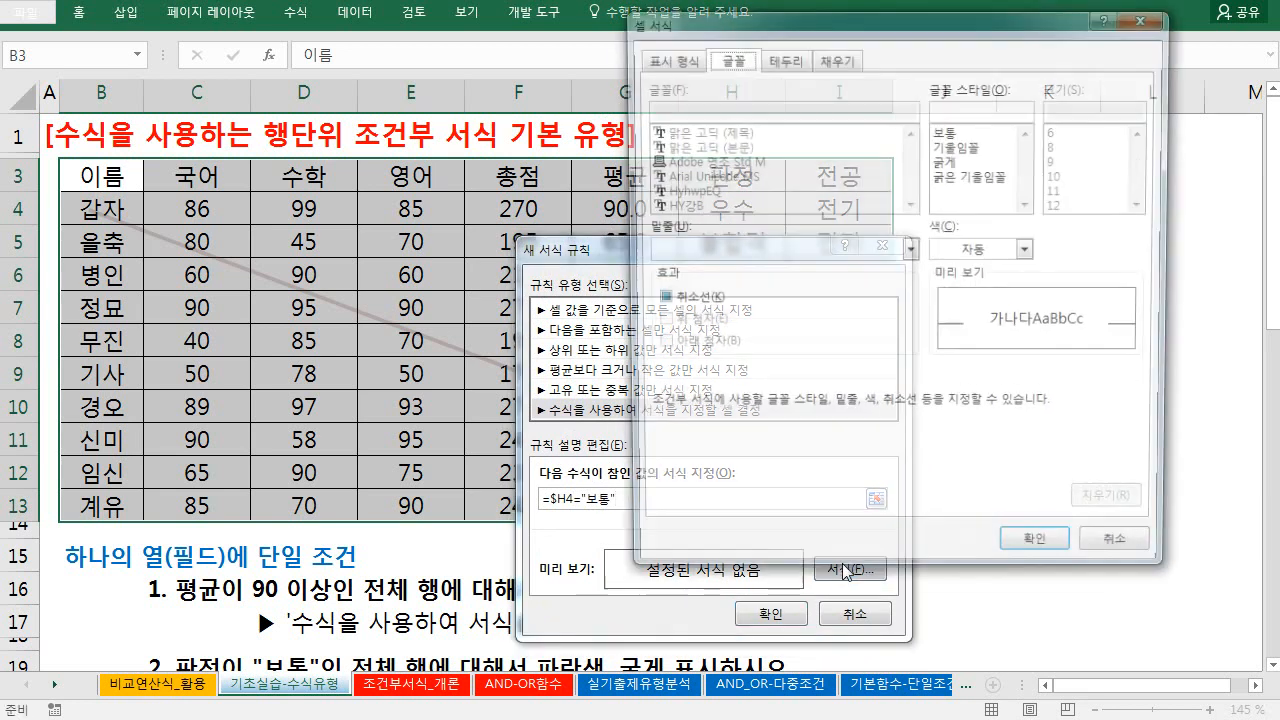
left_click(974, 252)
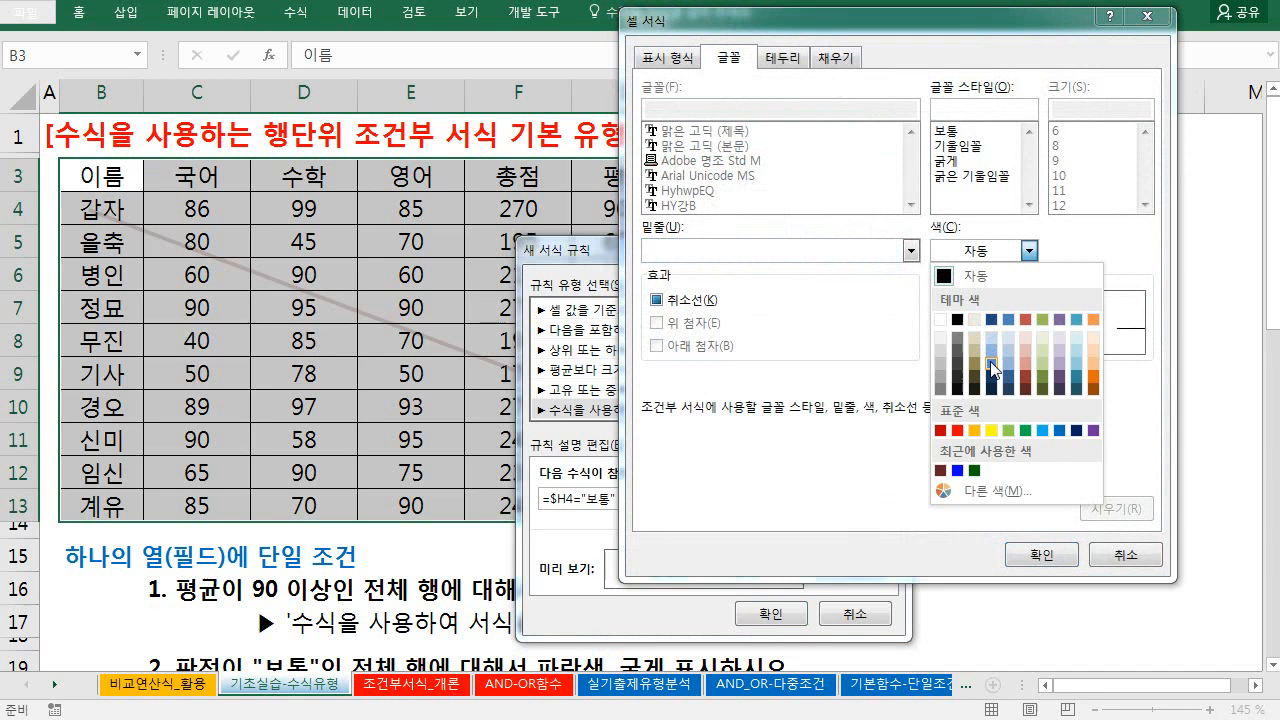
left_click(957, 431)
left_click(960, 167)
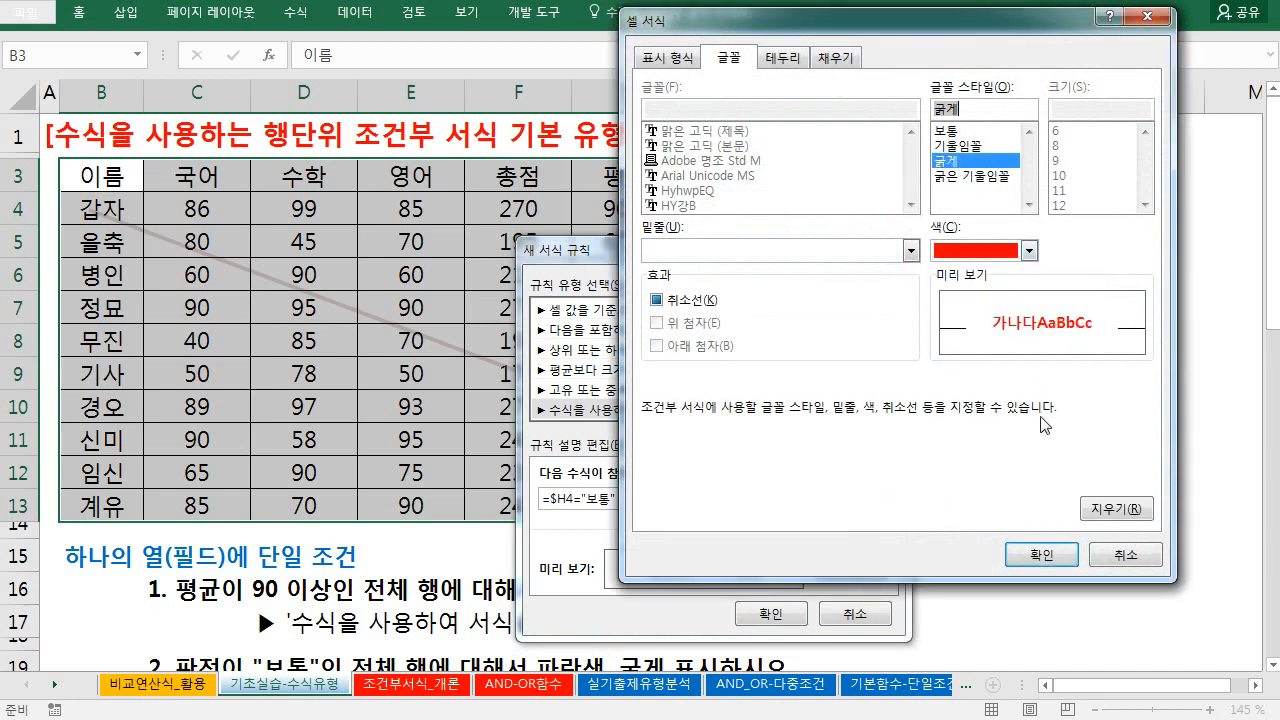
left_click(1041, 554)
left_click(772, 616)
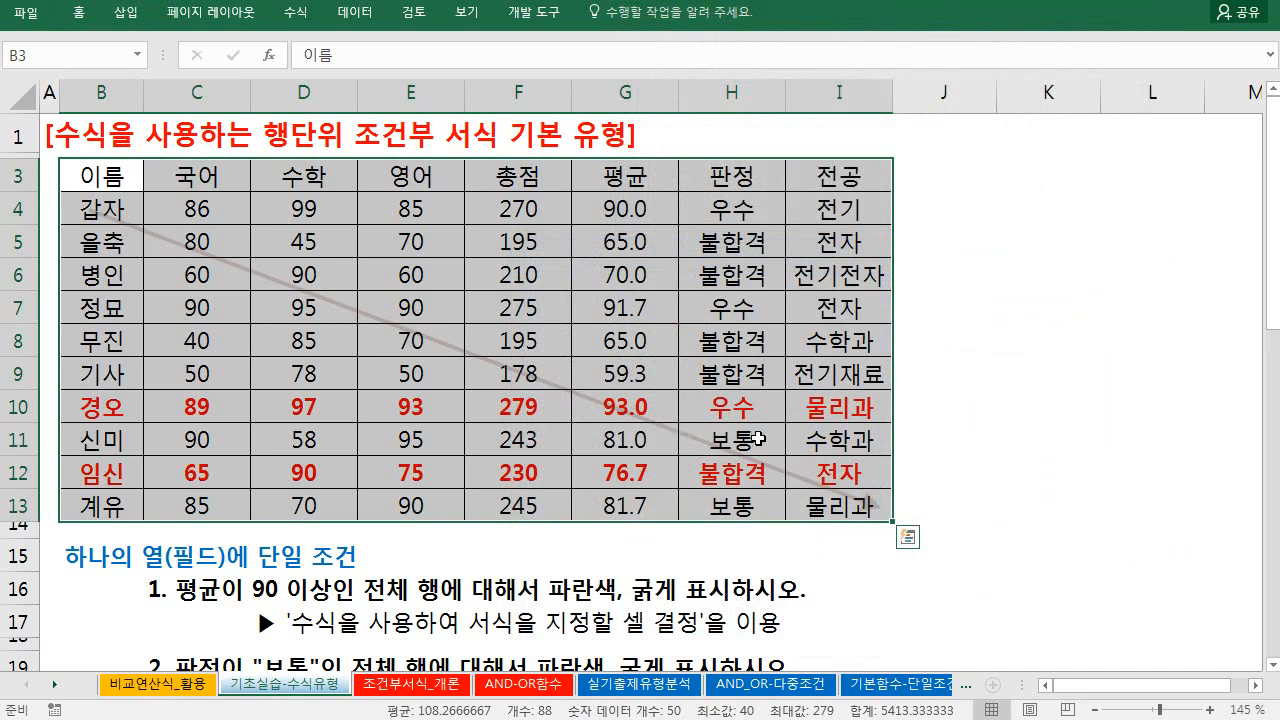
- Check the 판정 values of the formatted and unformatted rows in column H against the rule's condition
left_click(729, 505)
left_click(750, 432)
left_click(748, 406)
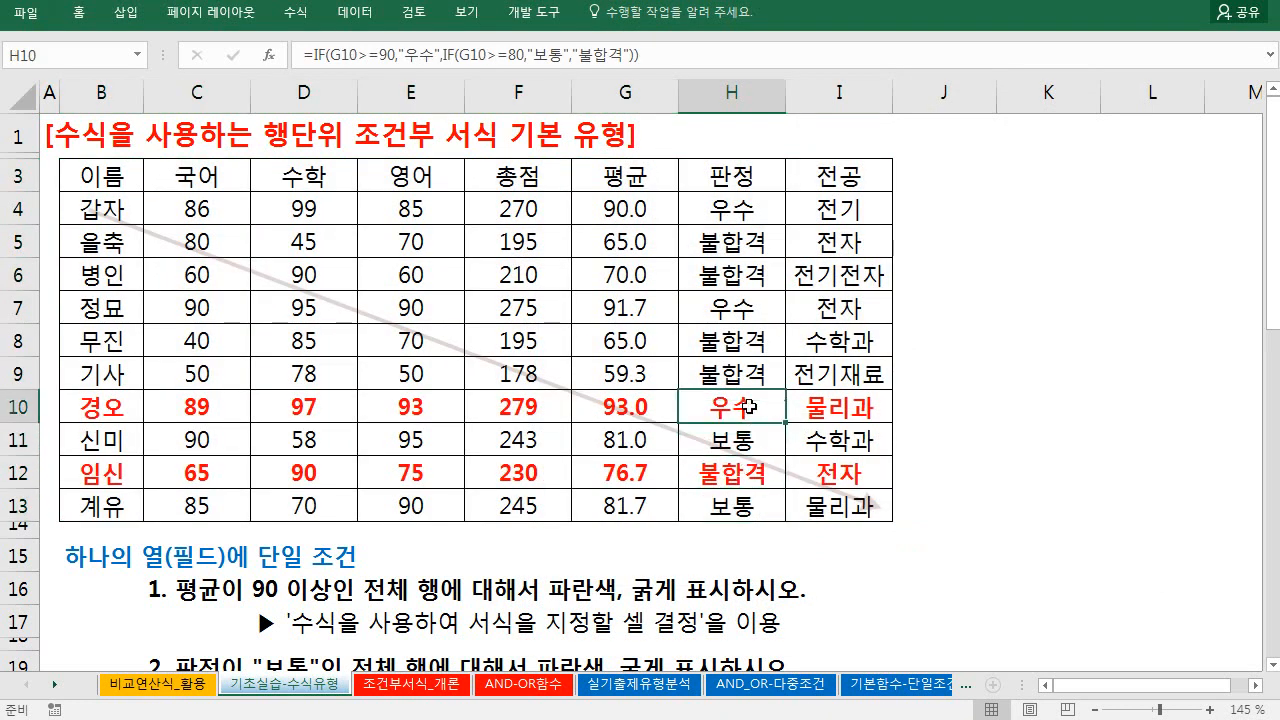
left_click(750, 373)
left_click(748, 340)
left_click(747, 275)
left_click(745, 211)
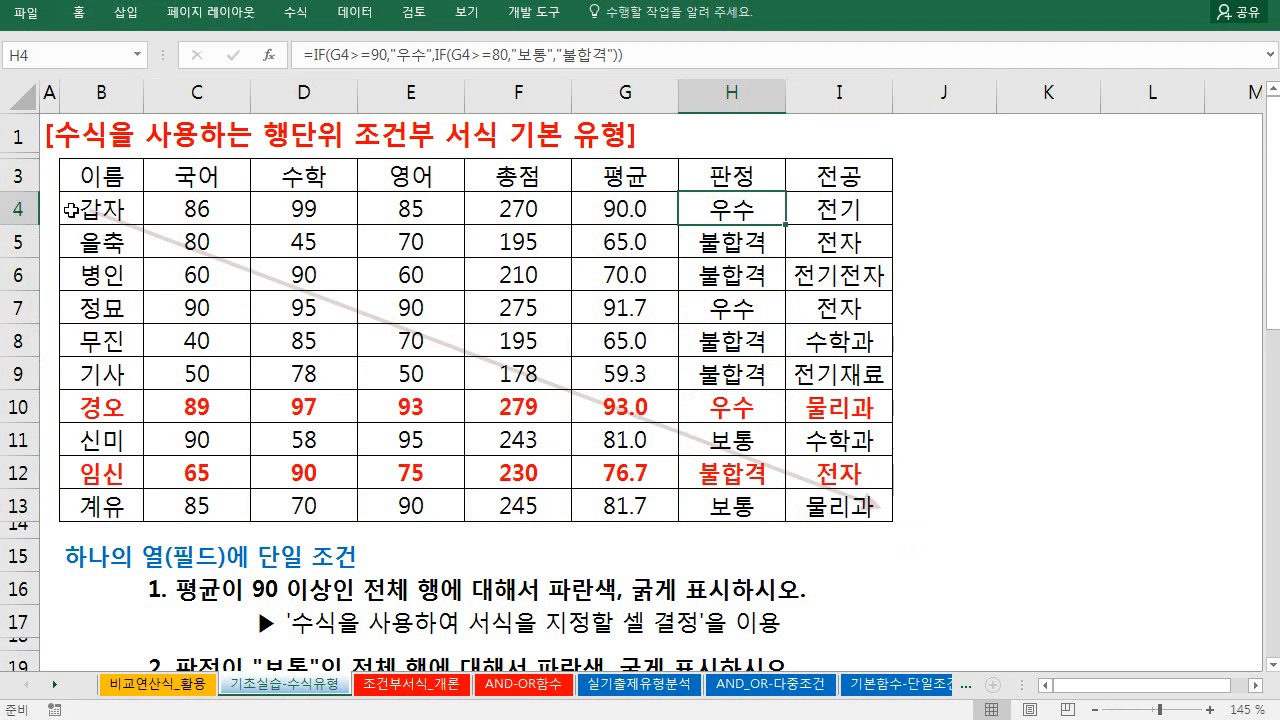
- Compare selecting only the records B4:I13 with selecting B3:I13 including the header row, and mark the referenced 판정 cell
left_click_drag(70, 210, 908, 534)
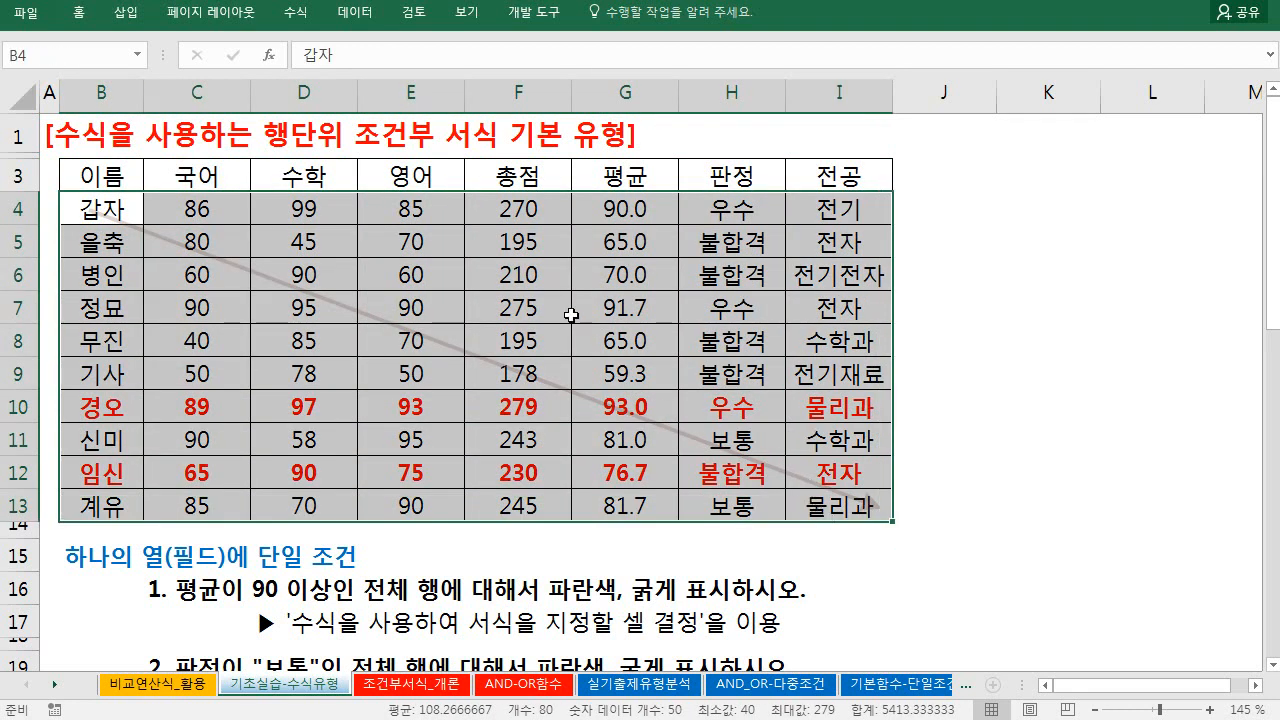
left_click_drag(100, 176, 818, 507)
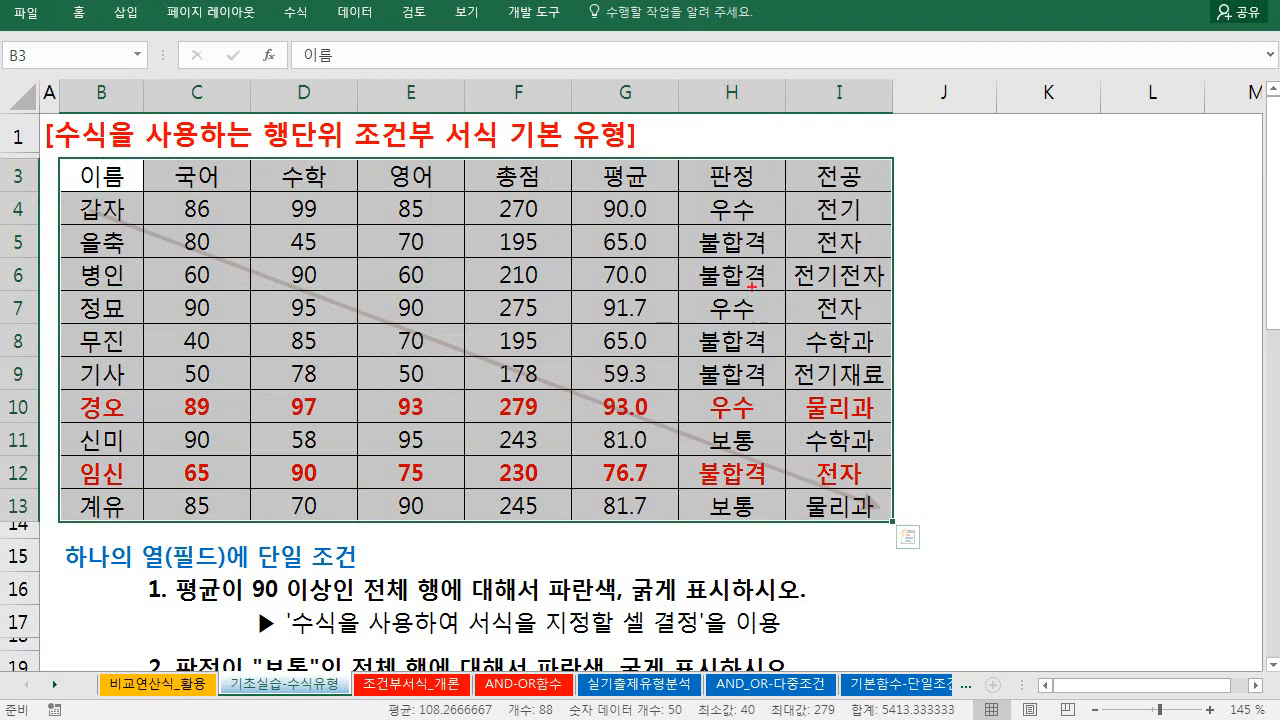
left_click_drag(697, 189, 778, 228)
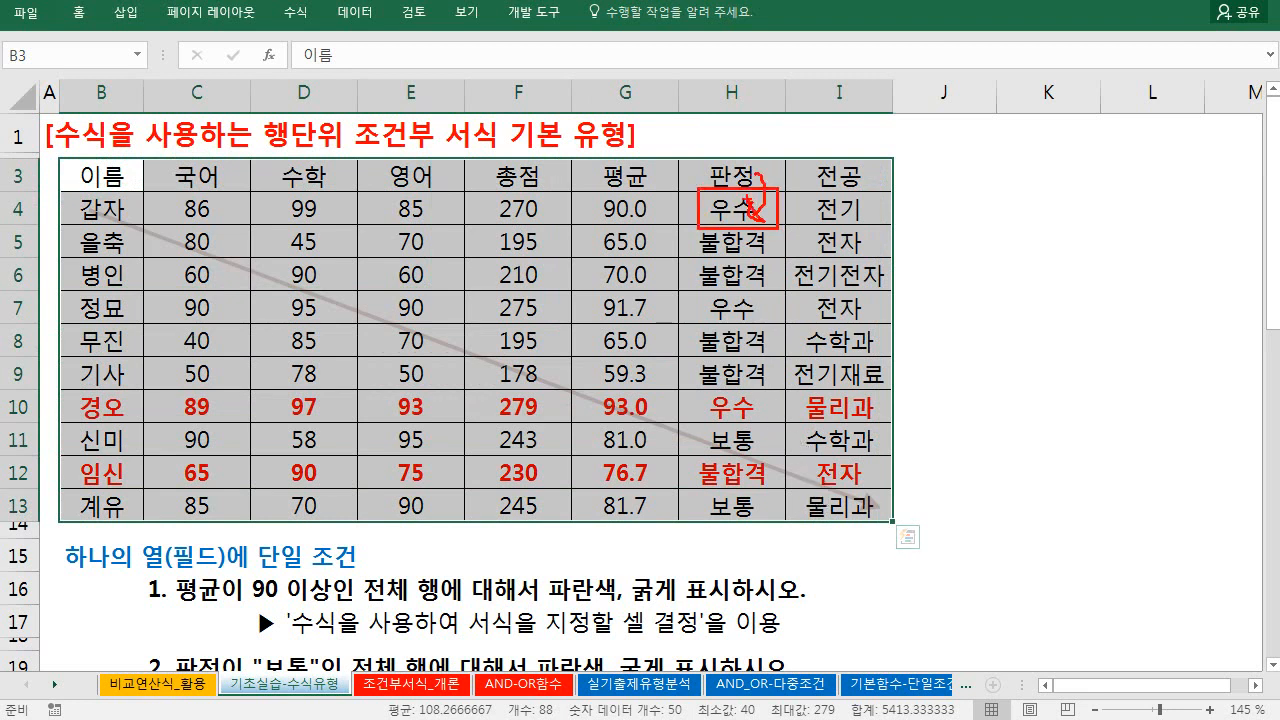
key("Escape")
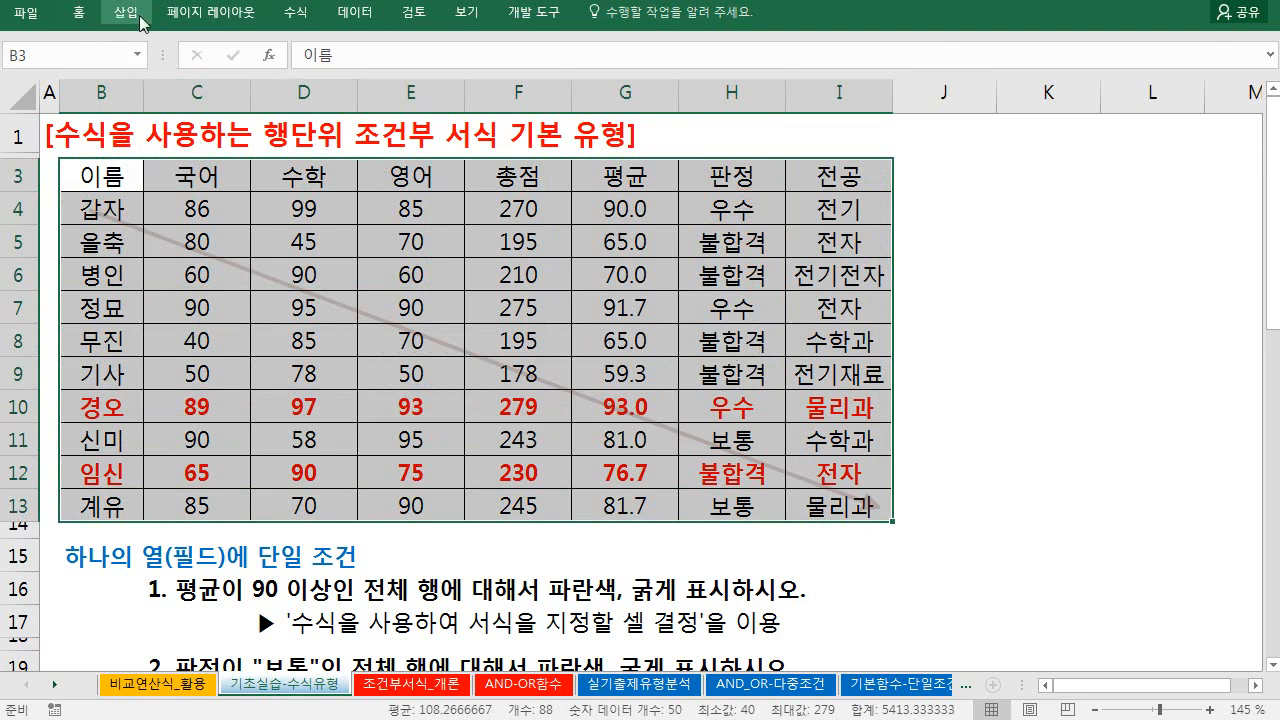
- Inspect the existing rule's formula and its applied range in the conditional formatting rules manager
left_click(78, 12)
left_click(804, 70)
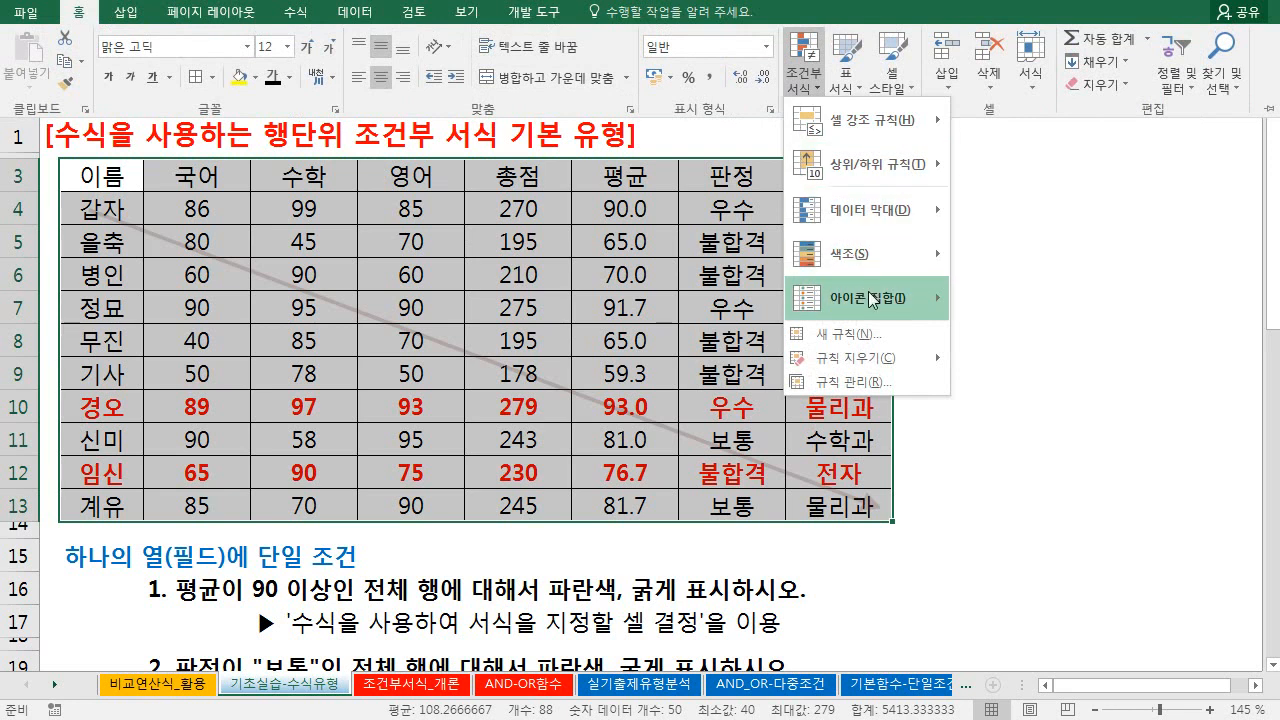
left_click(866, 381)
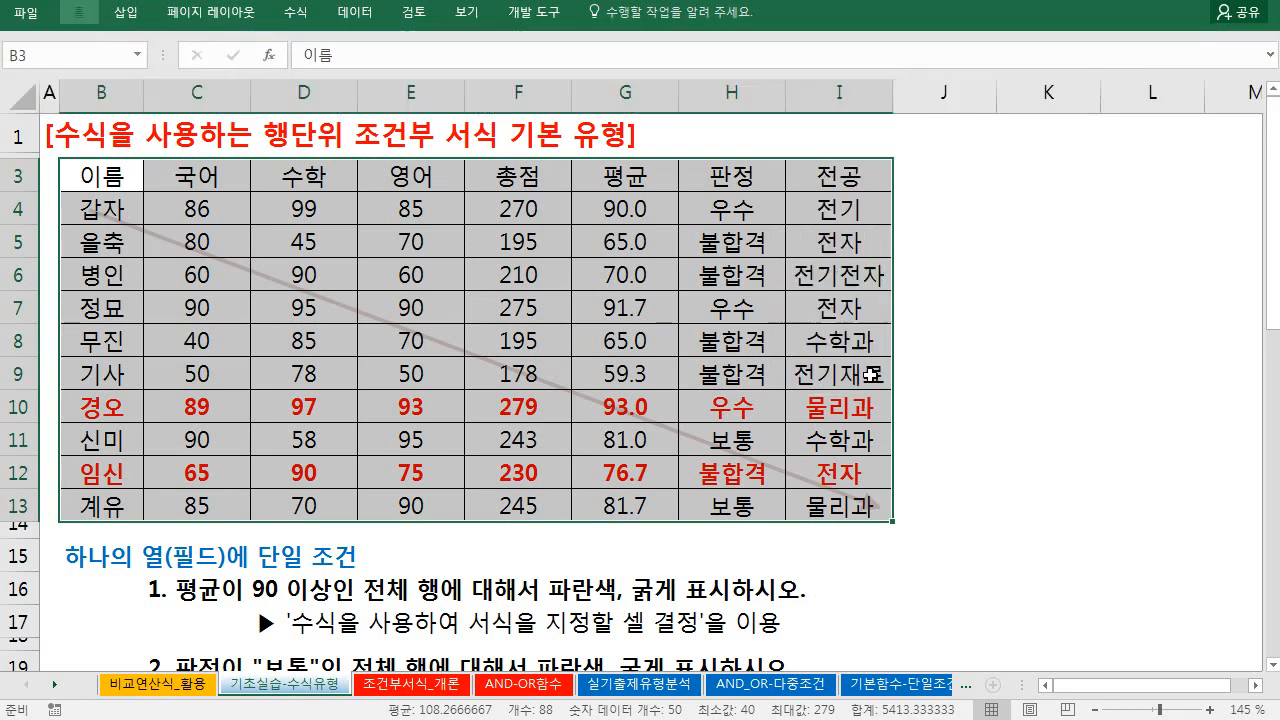
left_click(572, 360)
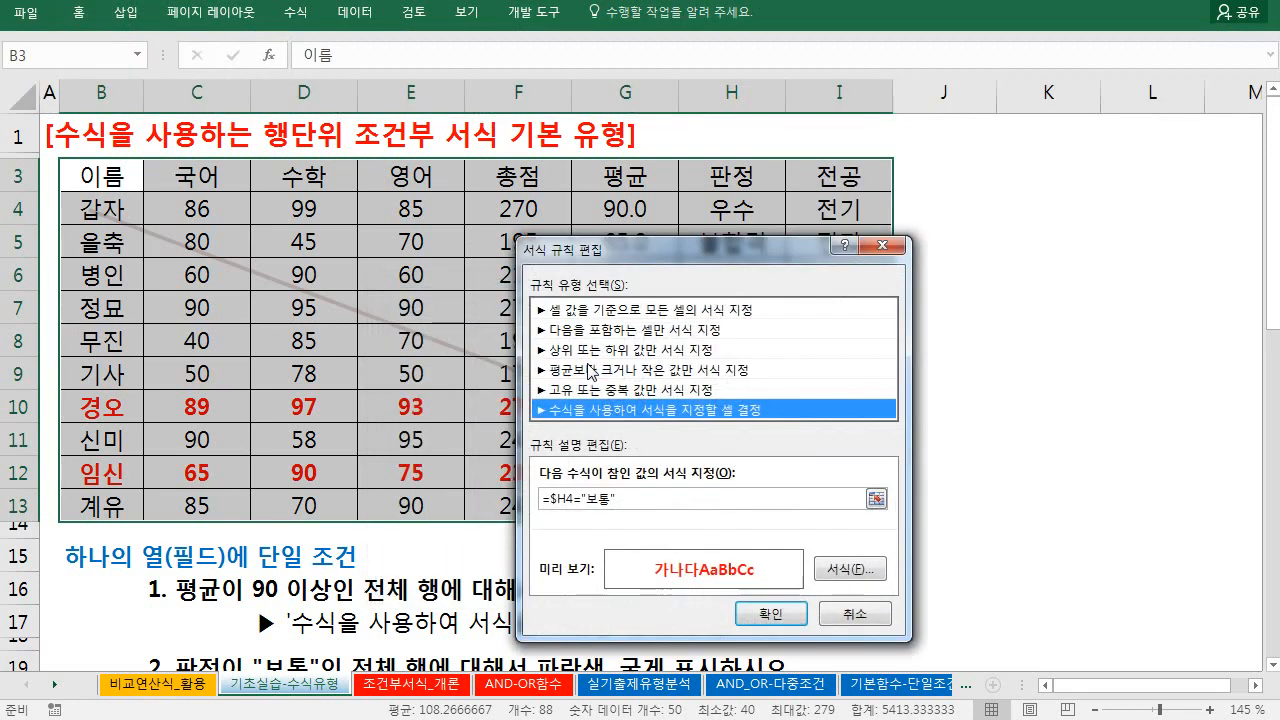
left_click(835, 612)
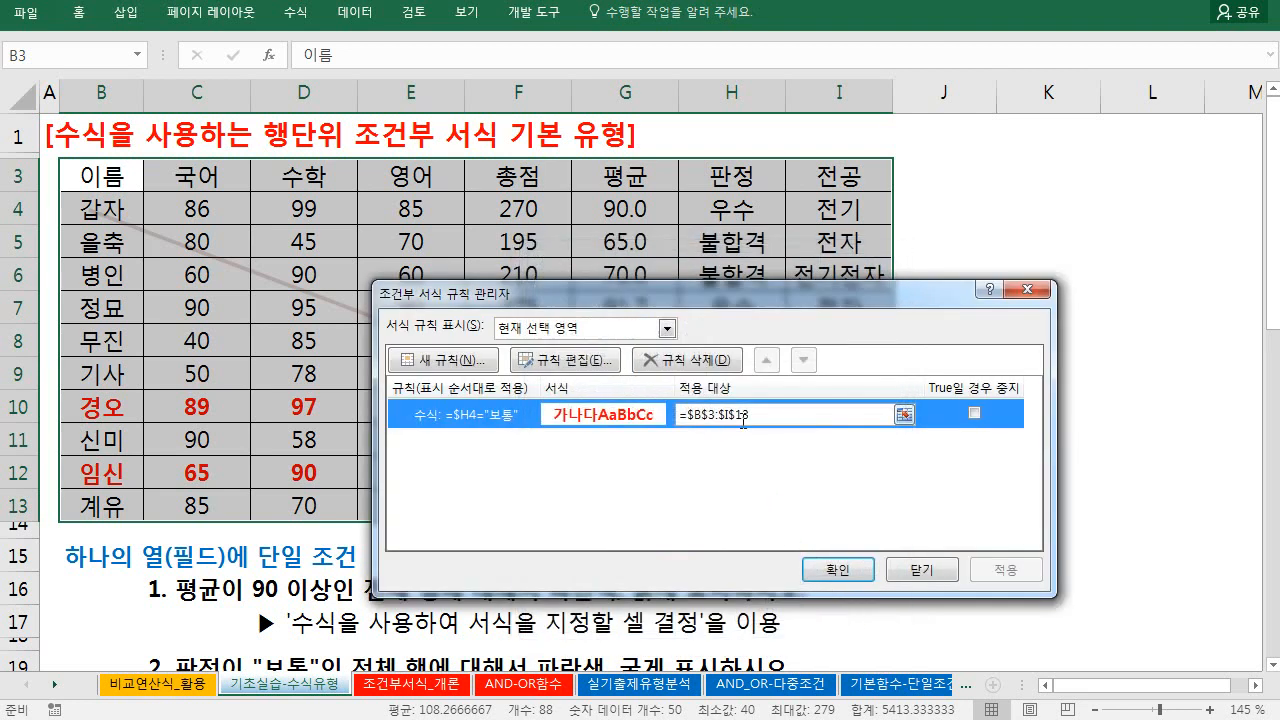
- Change the rule formula to =$H3="보통", referencing the 판정 header cell with only the column fixed, and apply it
left_click(586, 362)
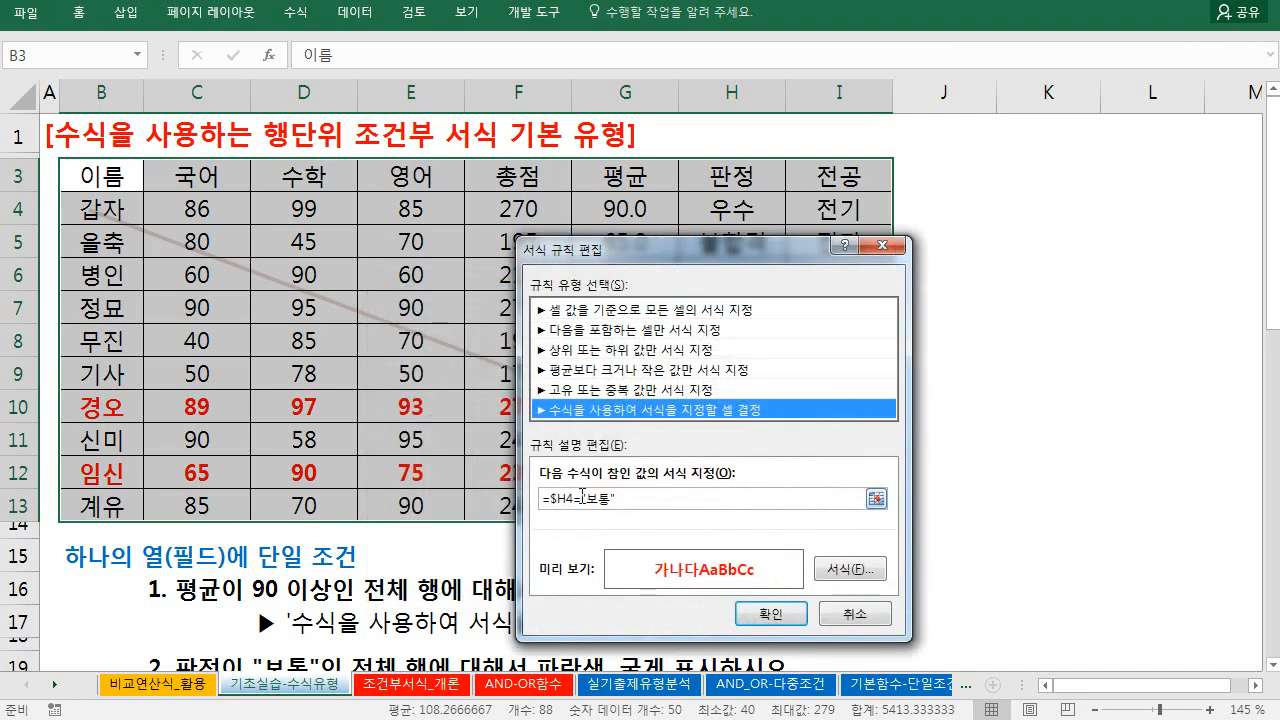
left_click(582, 496)
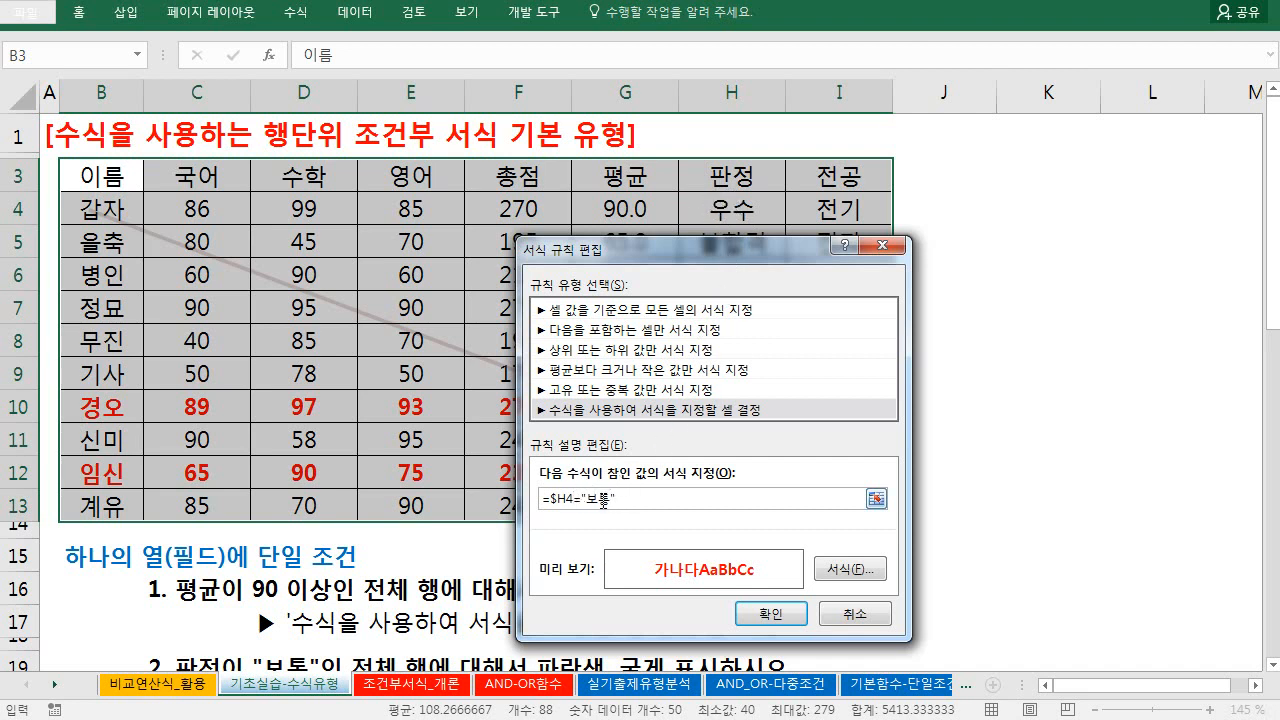
key("BackSpace")
left_click(732, 178)
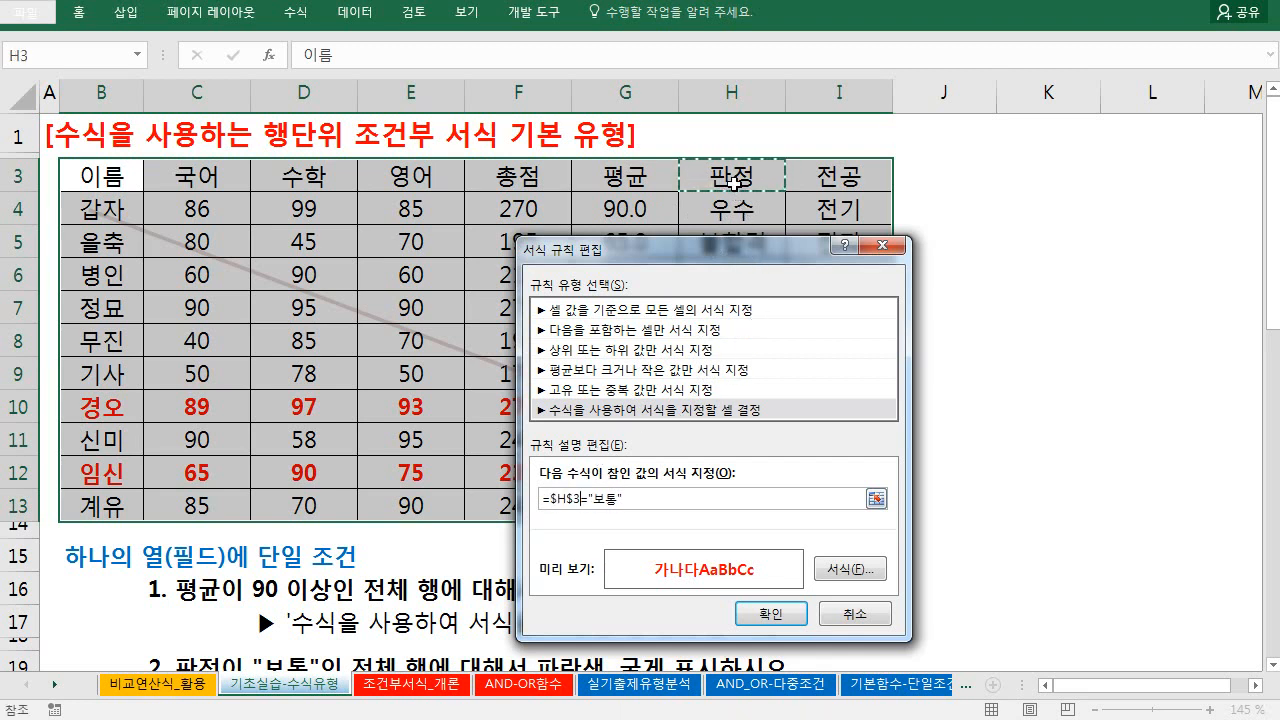
key("F4")
left_click(790, 612)
left_click(830, 570)
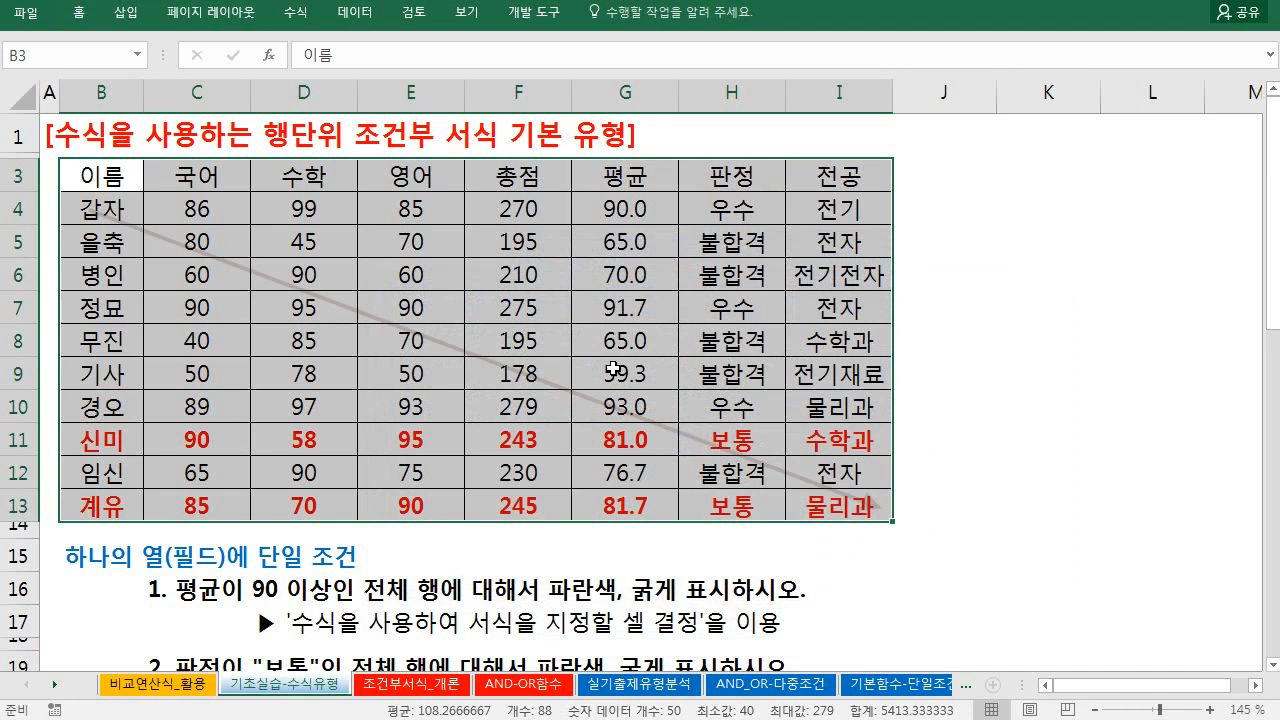
- Clear the conditional formatting rules from the score table
left_click(78, 12)
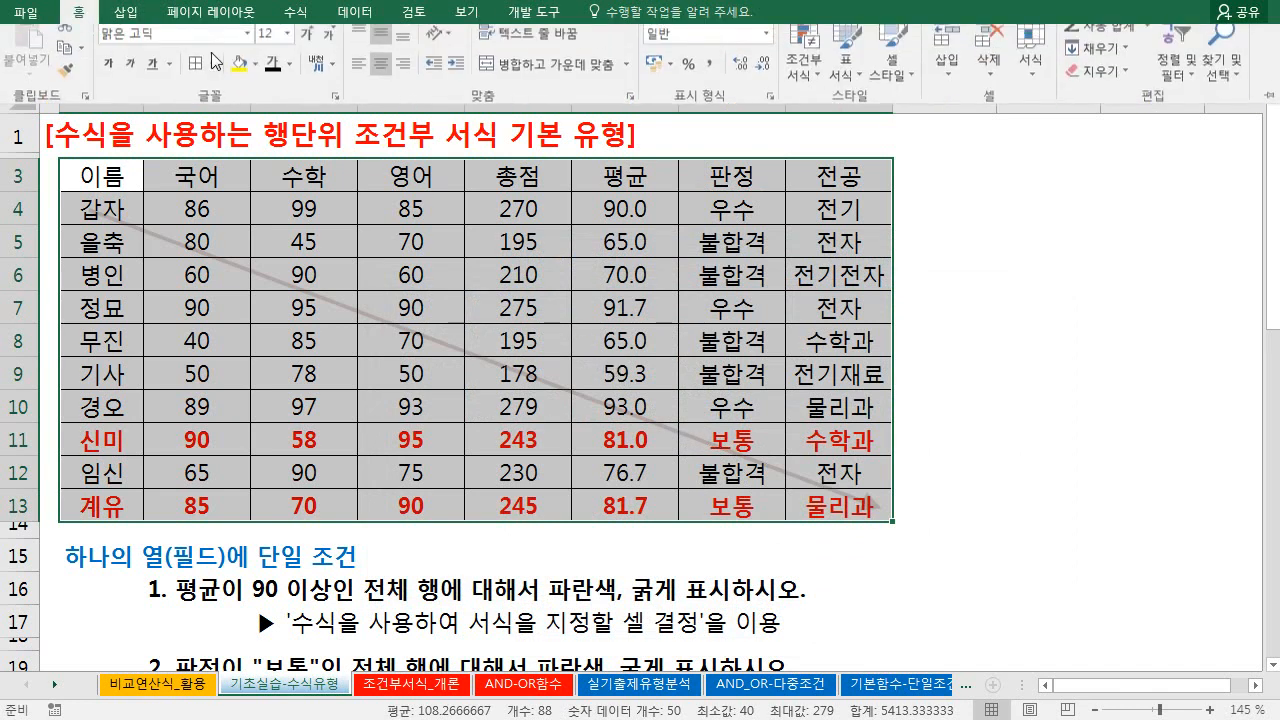
left_click(803, 72)
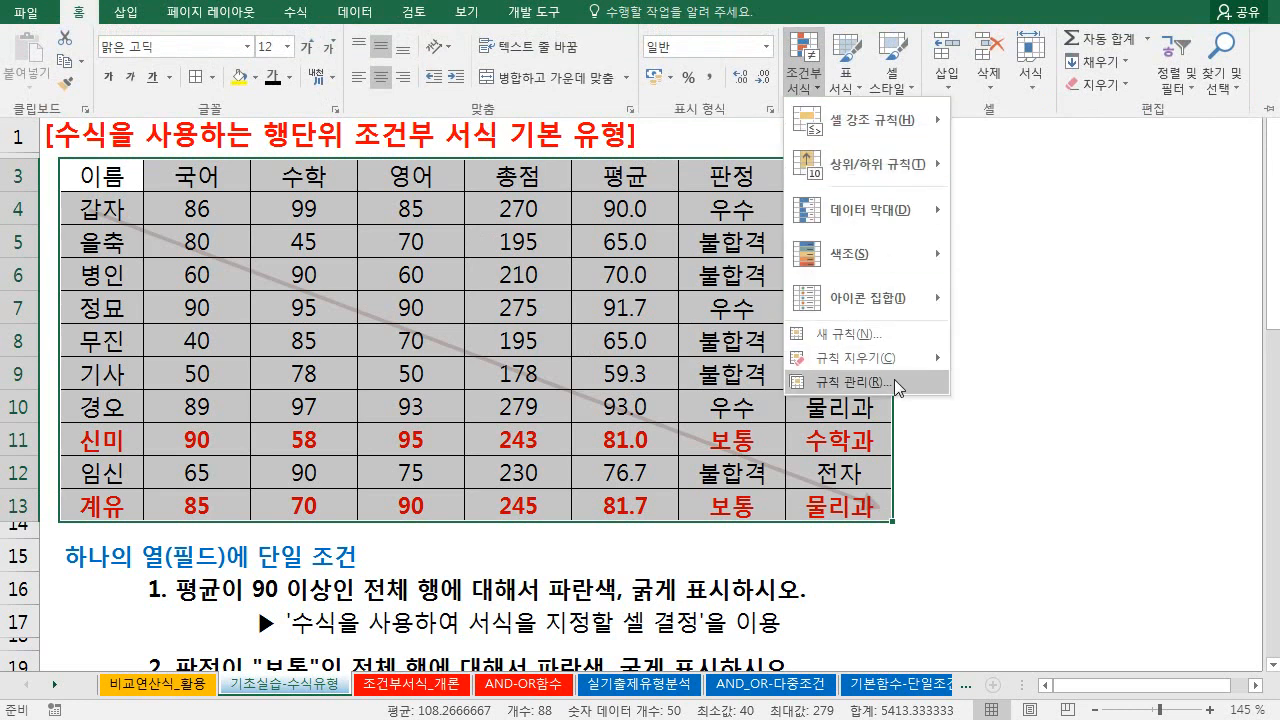
mouse_move(893, 358)
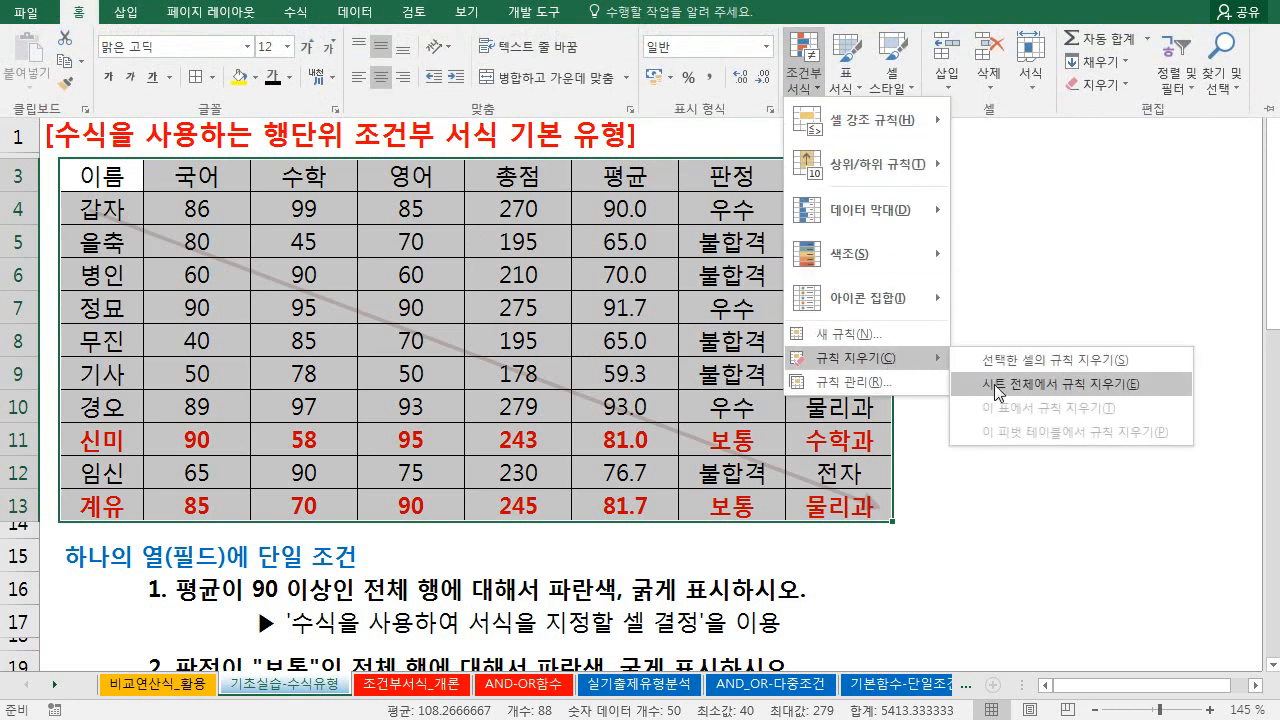
left_click(1040, 374)
left_click(442, 252)
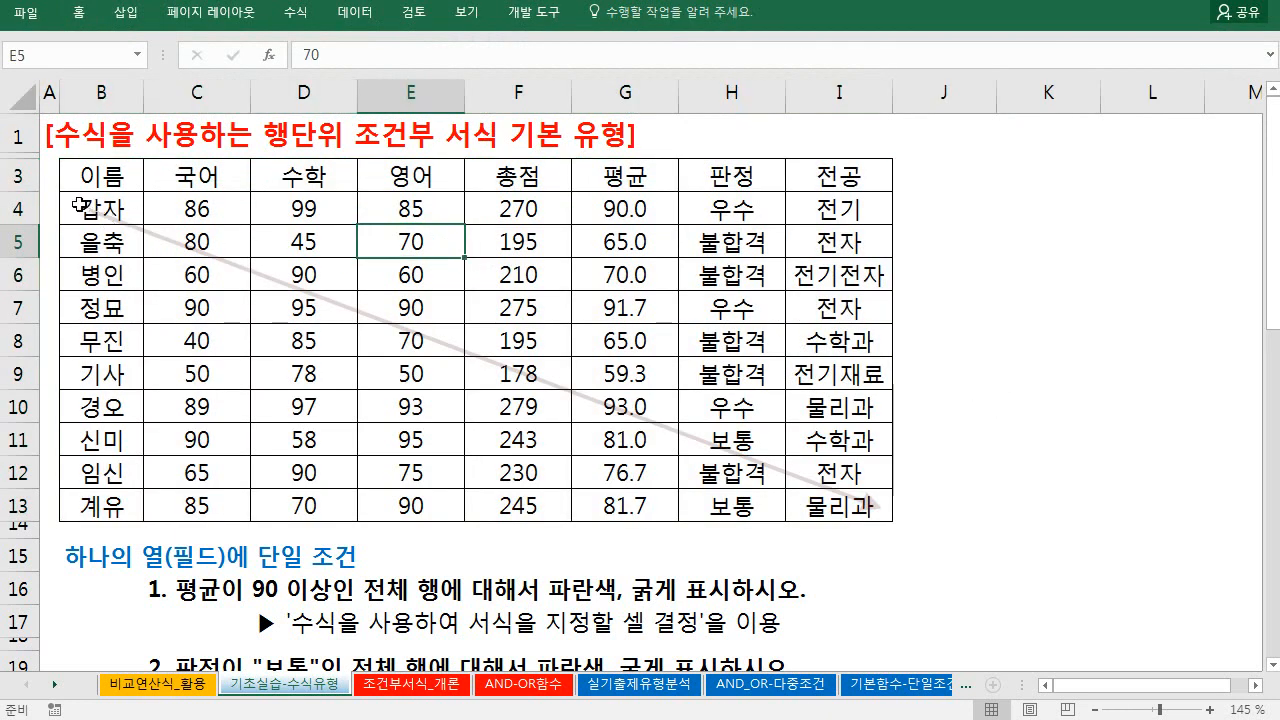
- Start a new conditional formatting rule for the records B4:I13 that uses a formula to determine which cells to format
left_click_drag(80, 203, 796, 512)
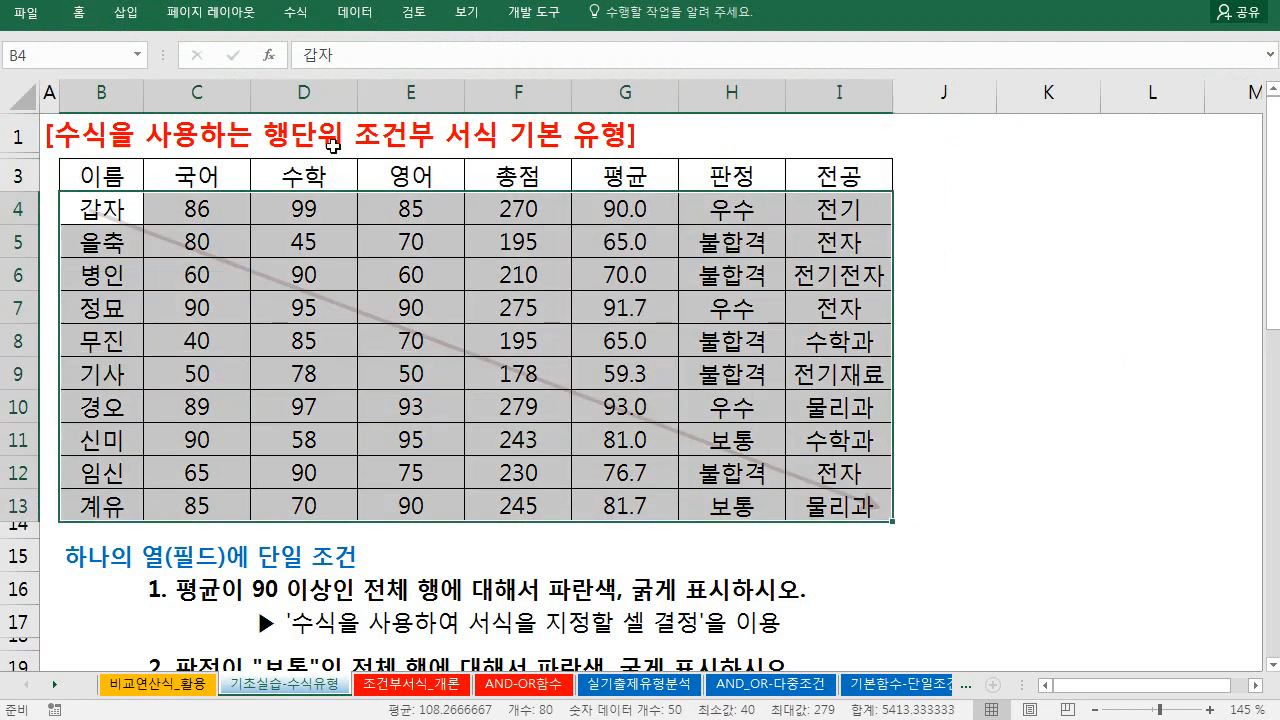
left_click(88, 17)
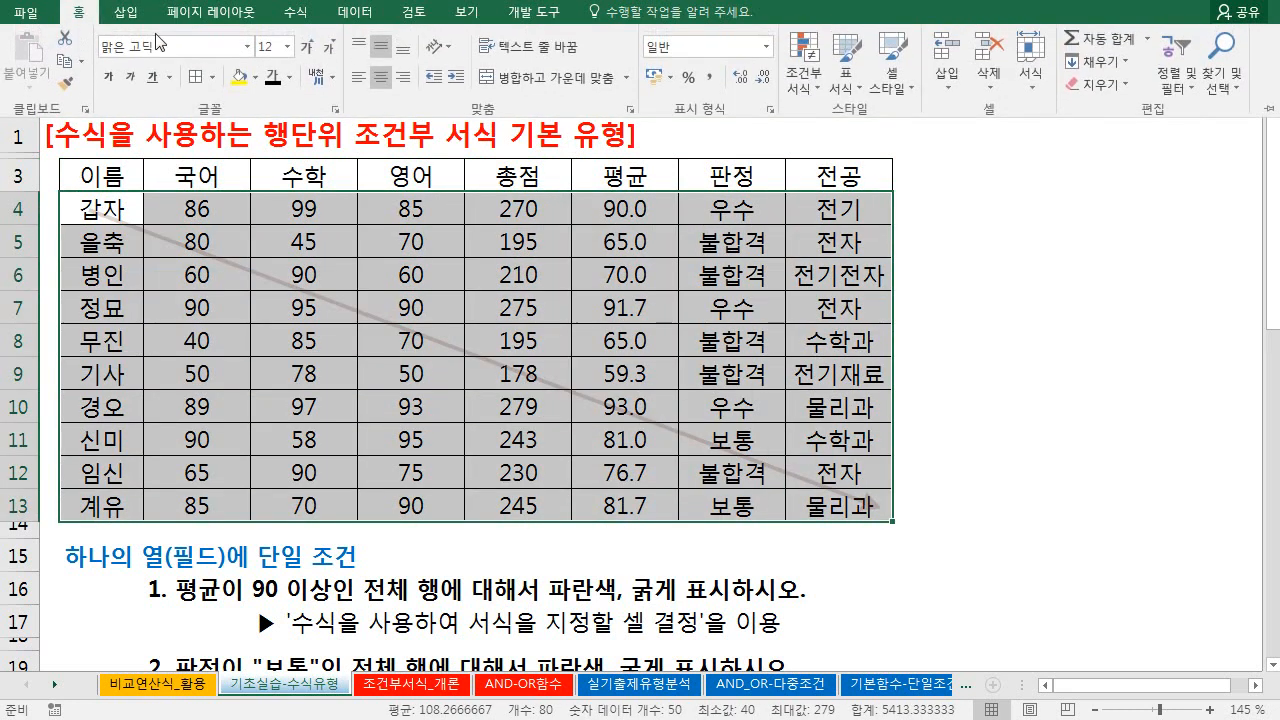
left_click(798, 88)
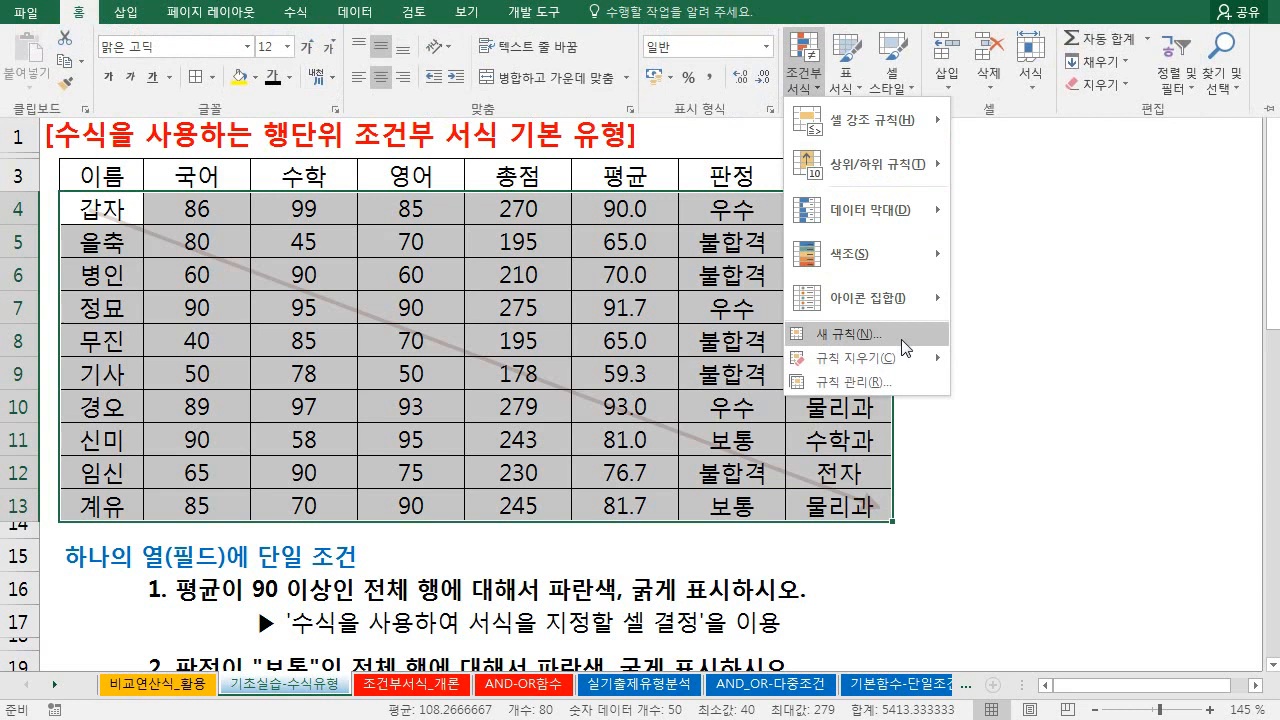
left_click(850, 334)
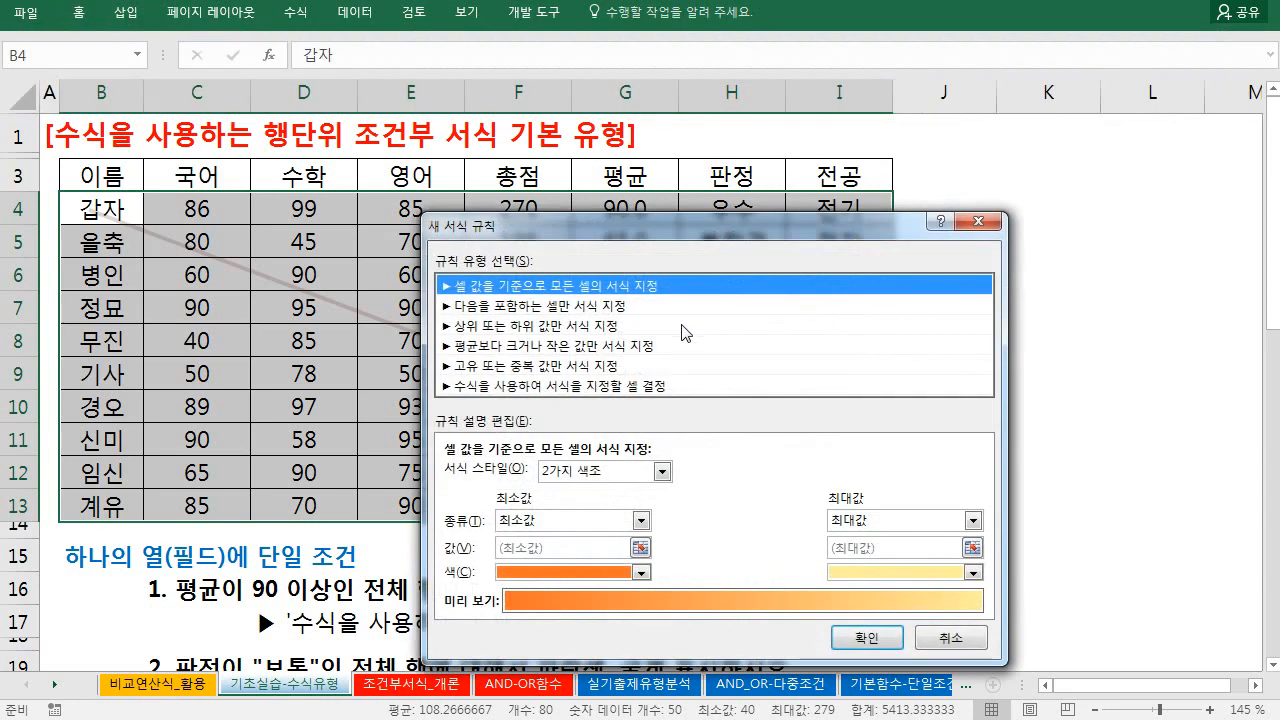
left_click(620, 385)
left_click(533, 474)
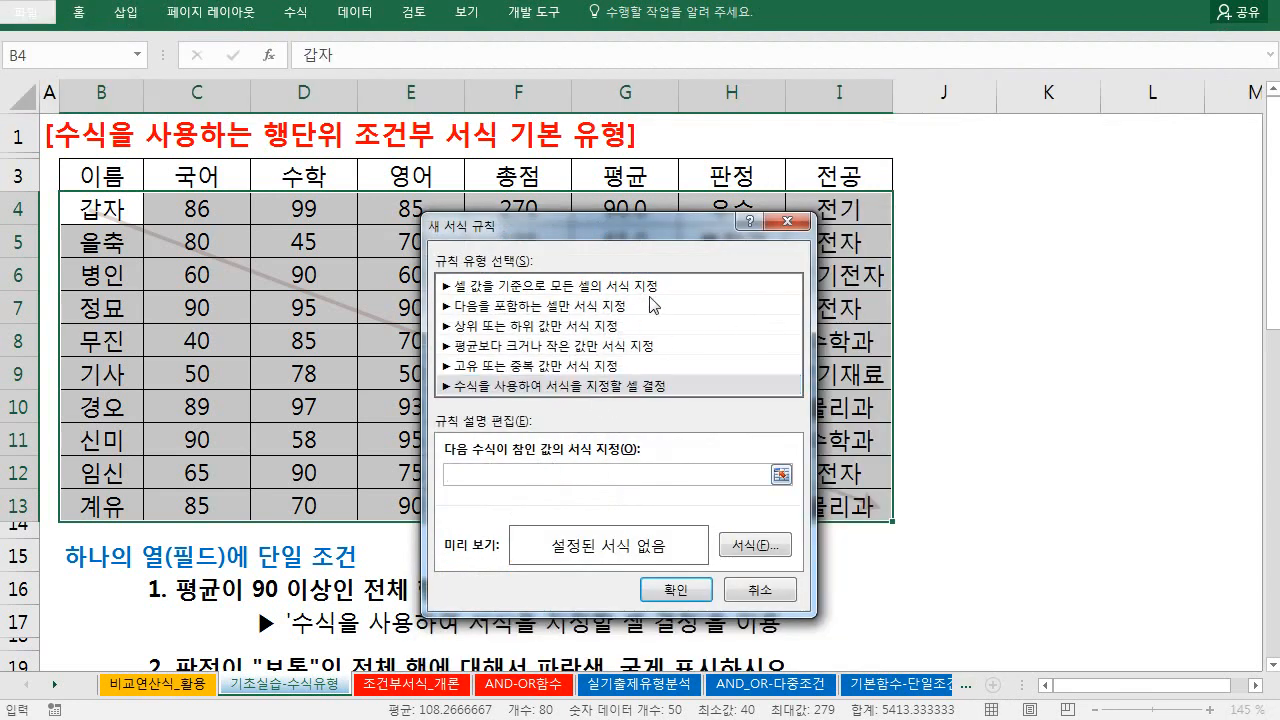
- Enter the rule formula =$H4="보통", referencing the first record's 판정 value with only the column fixed
left_click(728, 199)
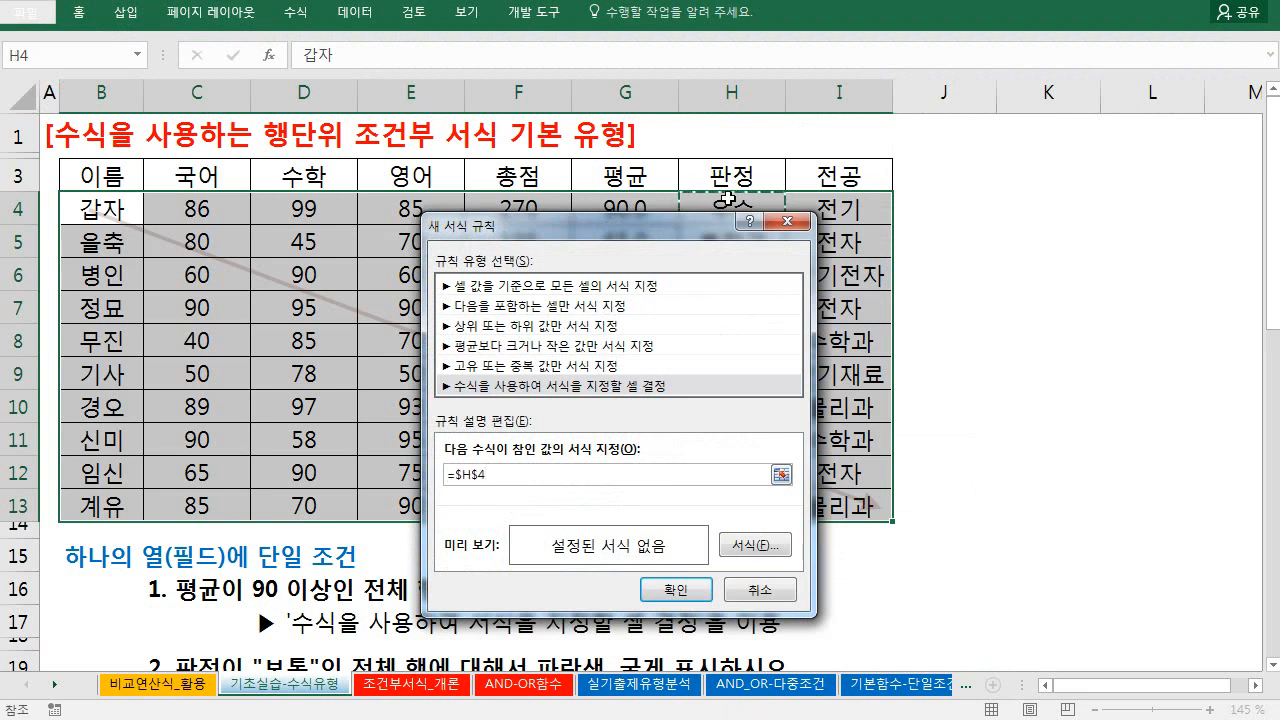
left_click_drag(486, 474, 410, 478)
type("=")
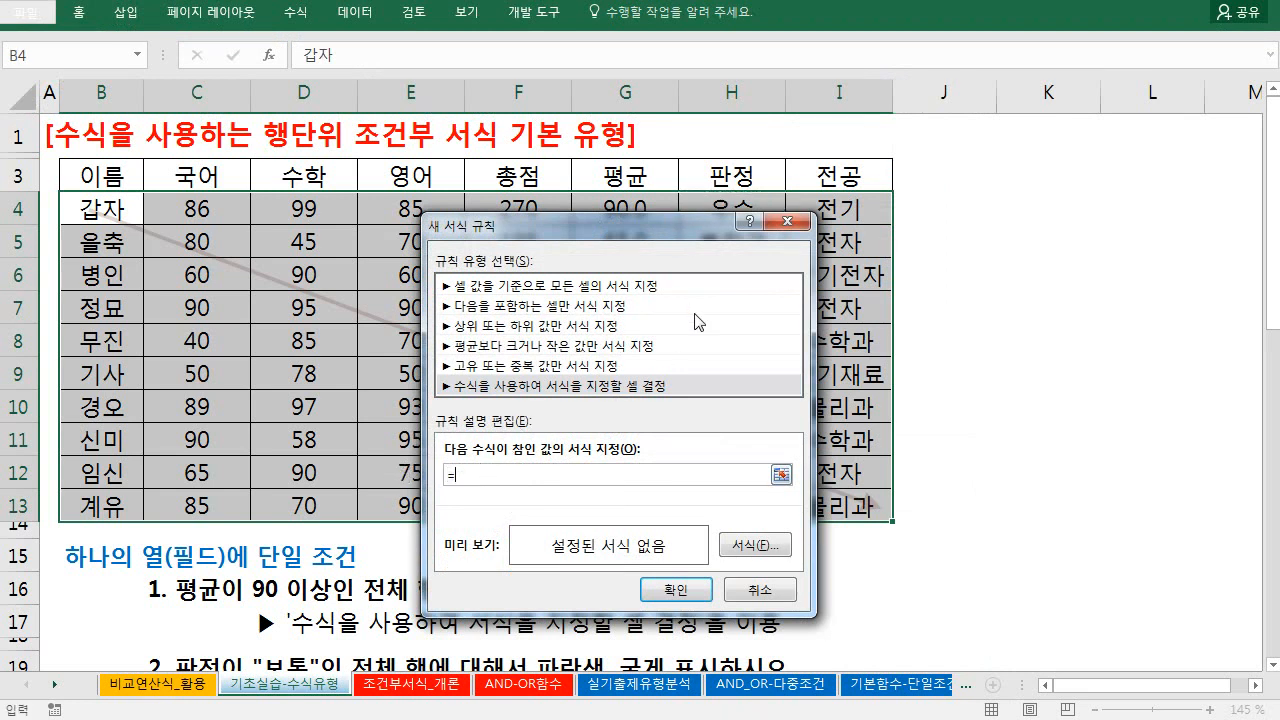
left_click(733, 201)
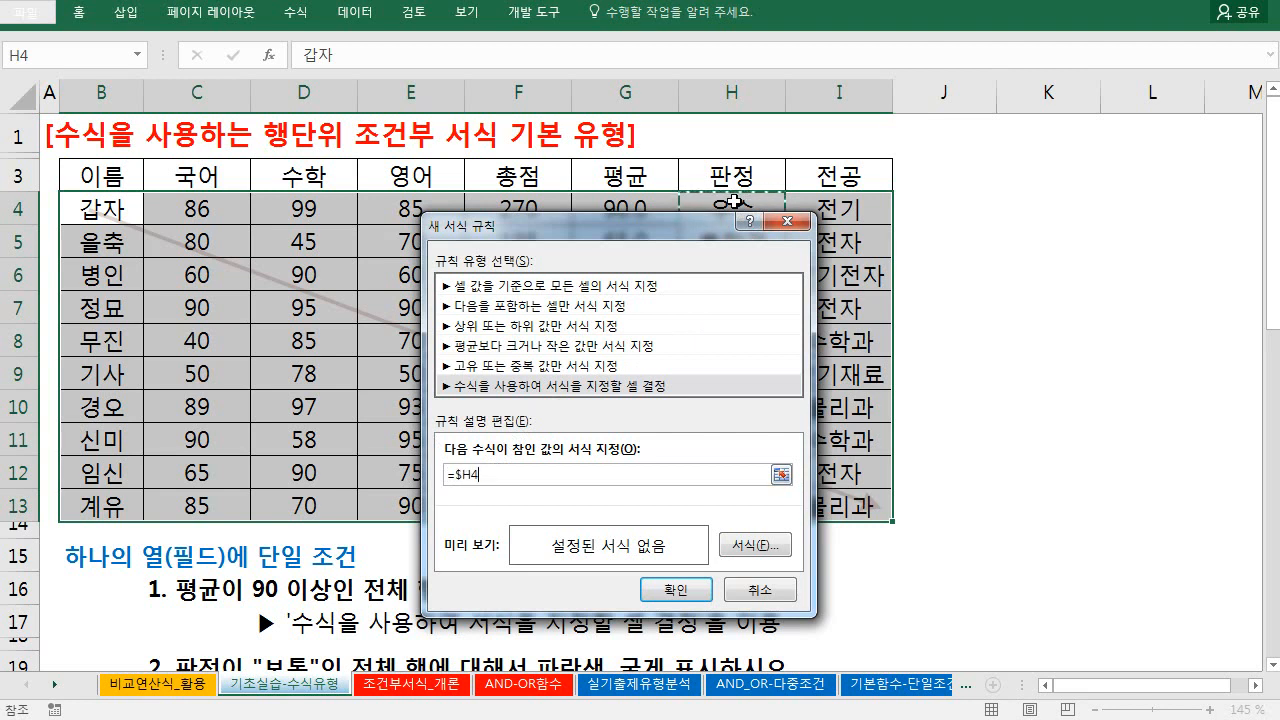
type("=\"보통")
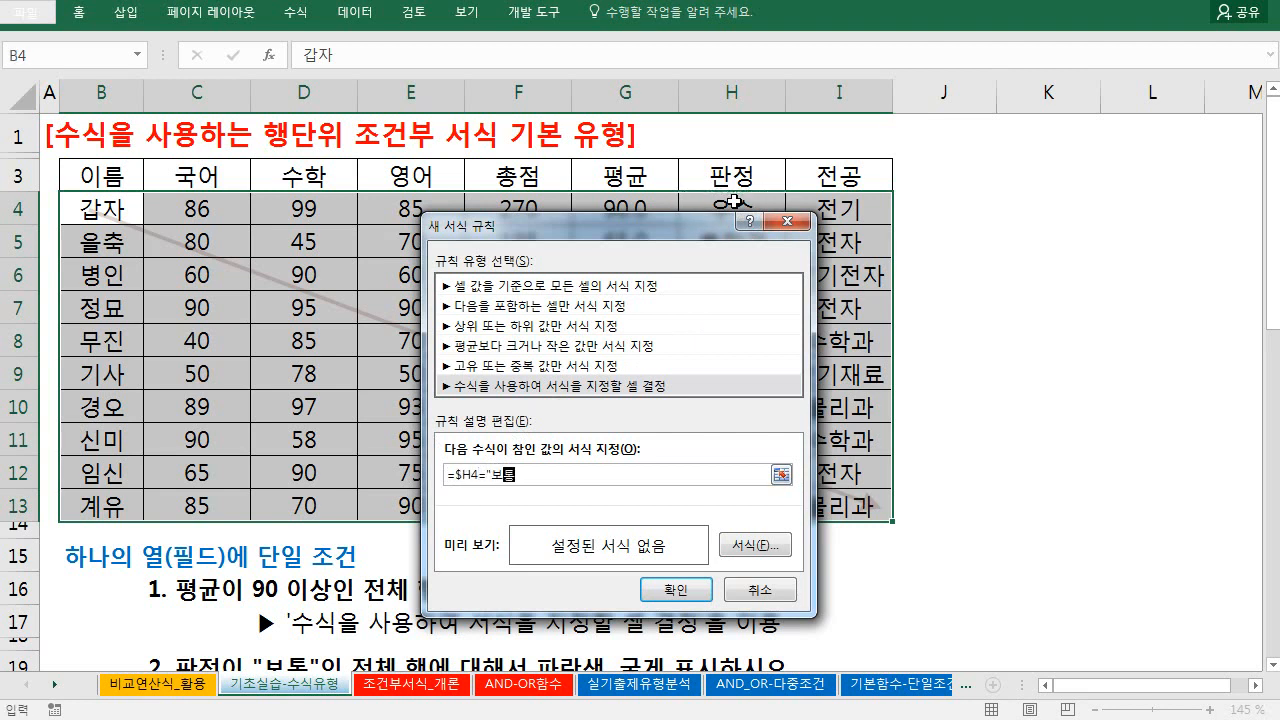
- Set the rule's font format to bold and standard red, and apply the rule to the selected records
left_click(745, 545)
left_click(800, 353)
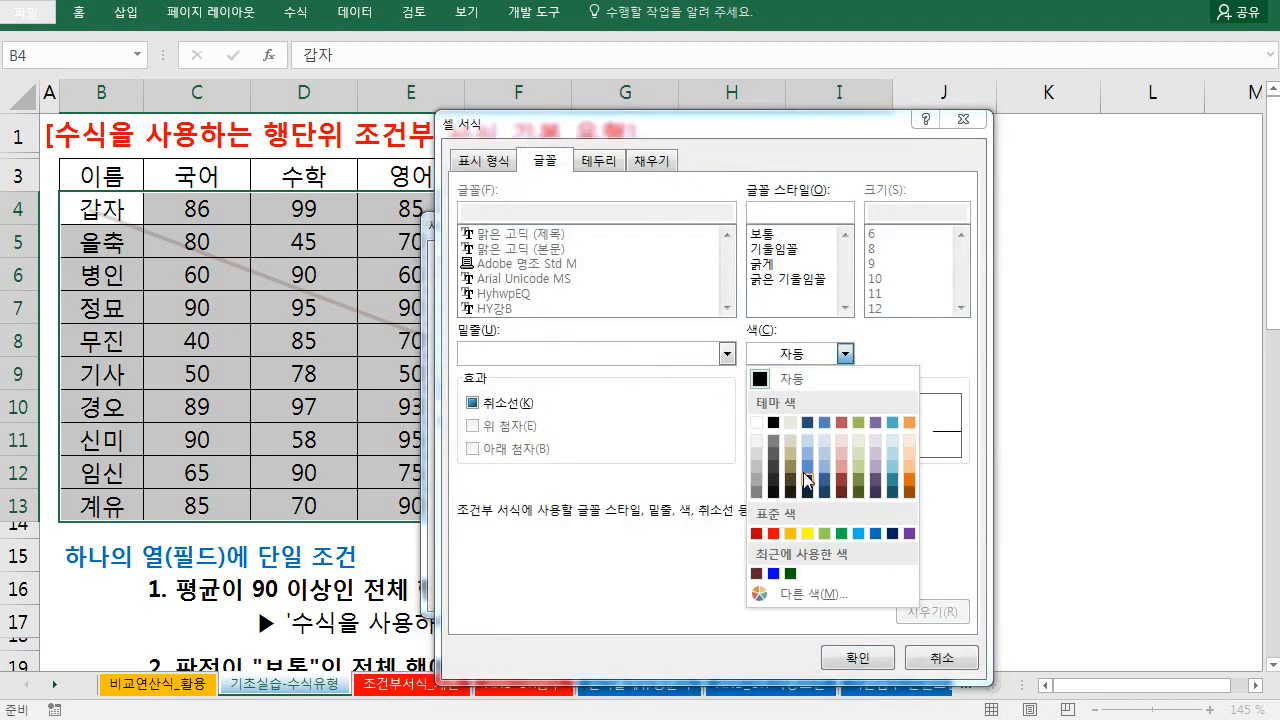
left_click(773, 533)
left_click(788, 279)
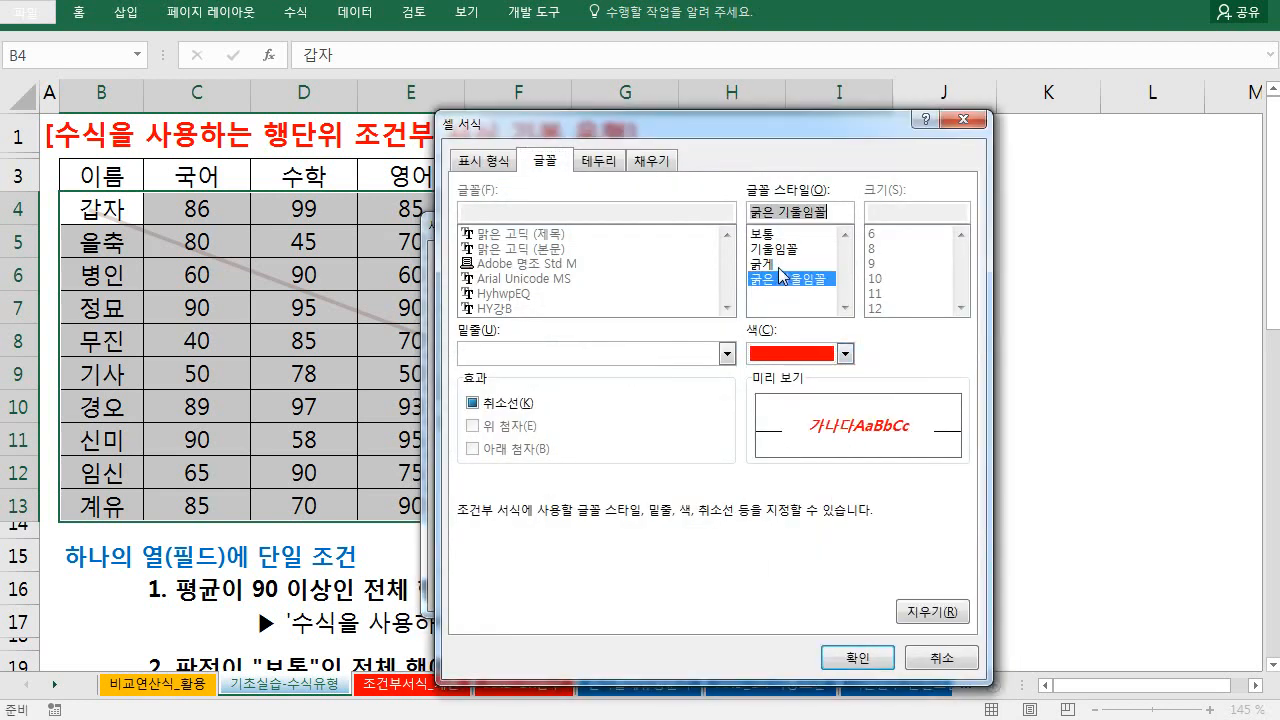
left_click(784, 264)
left_click(858, 658)
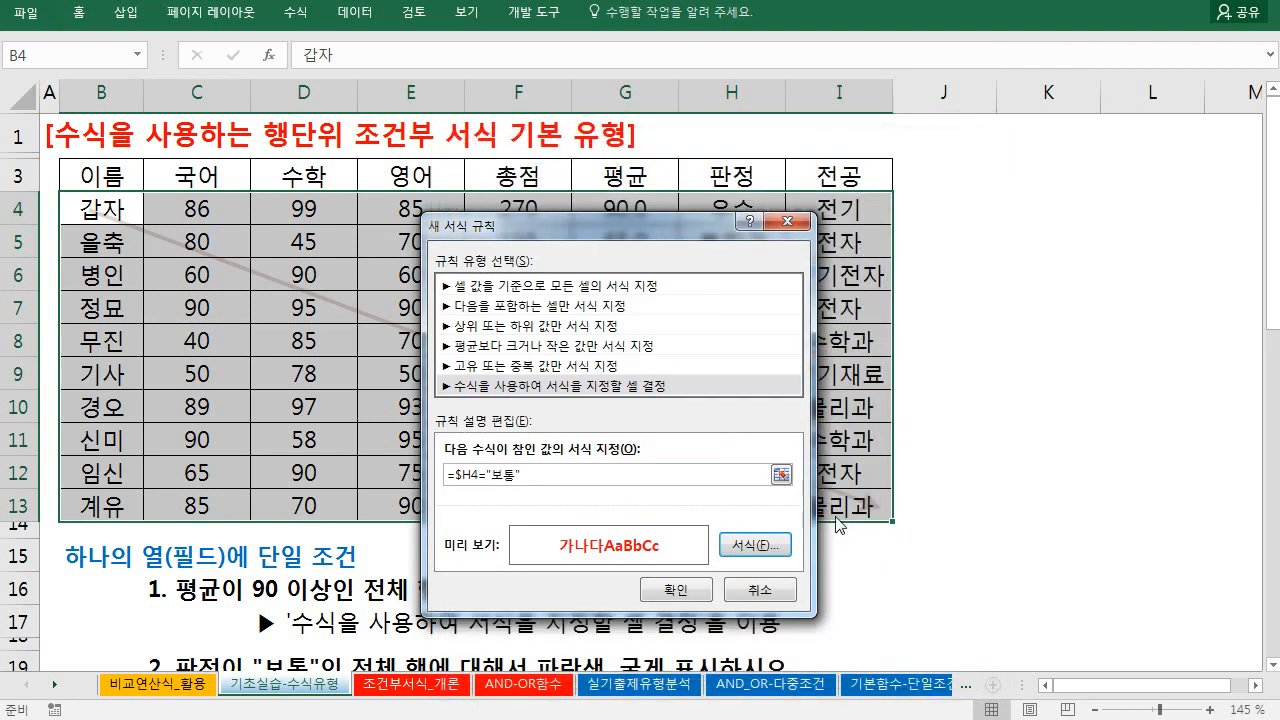
left_click(677, 602)
left_click(453, 434)
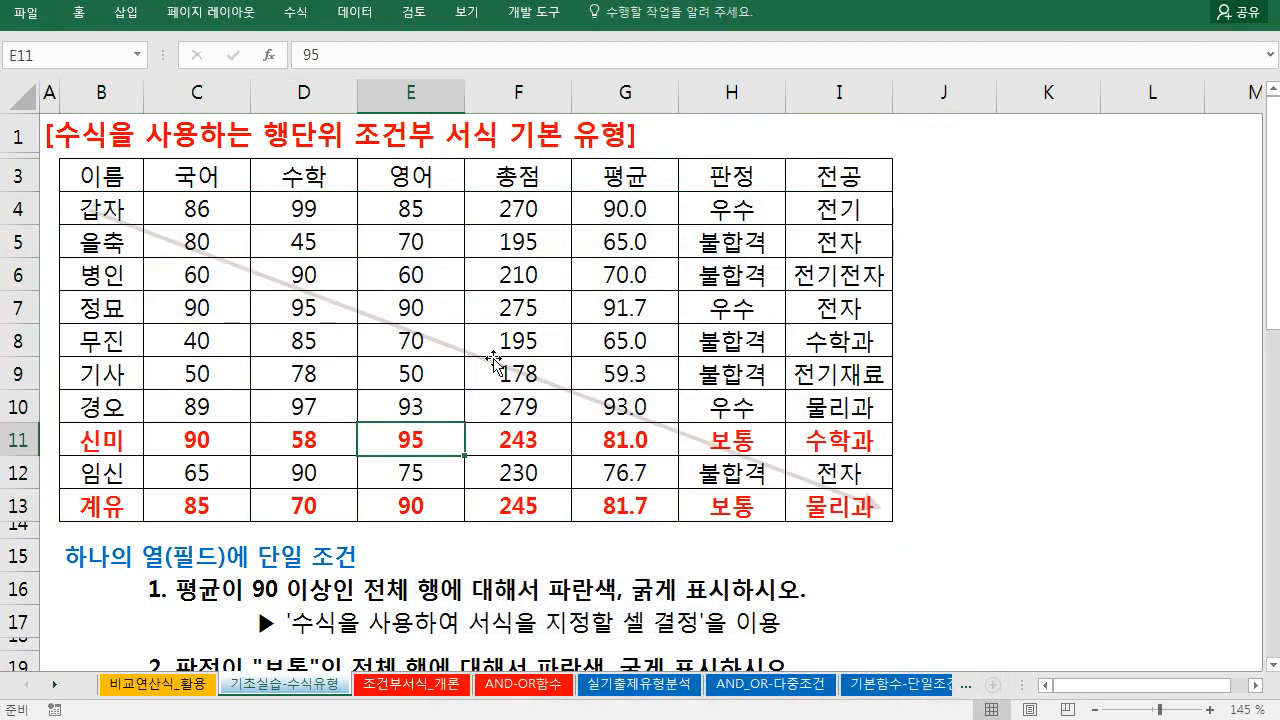
- Clear the conditional formatting rules from the entire sheet
scroll(493, 361, "down", 2)
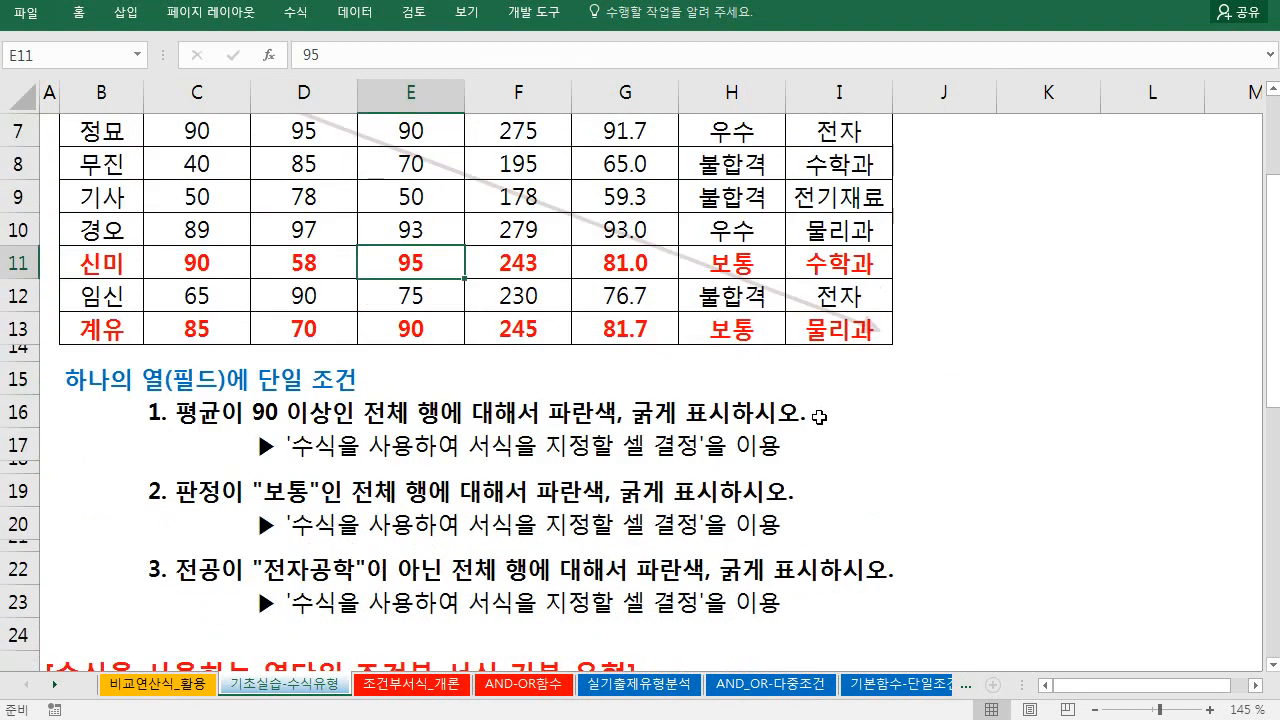
scroll(798, 393, "up", 2)
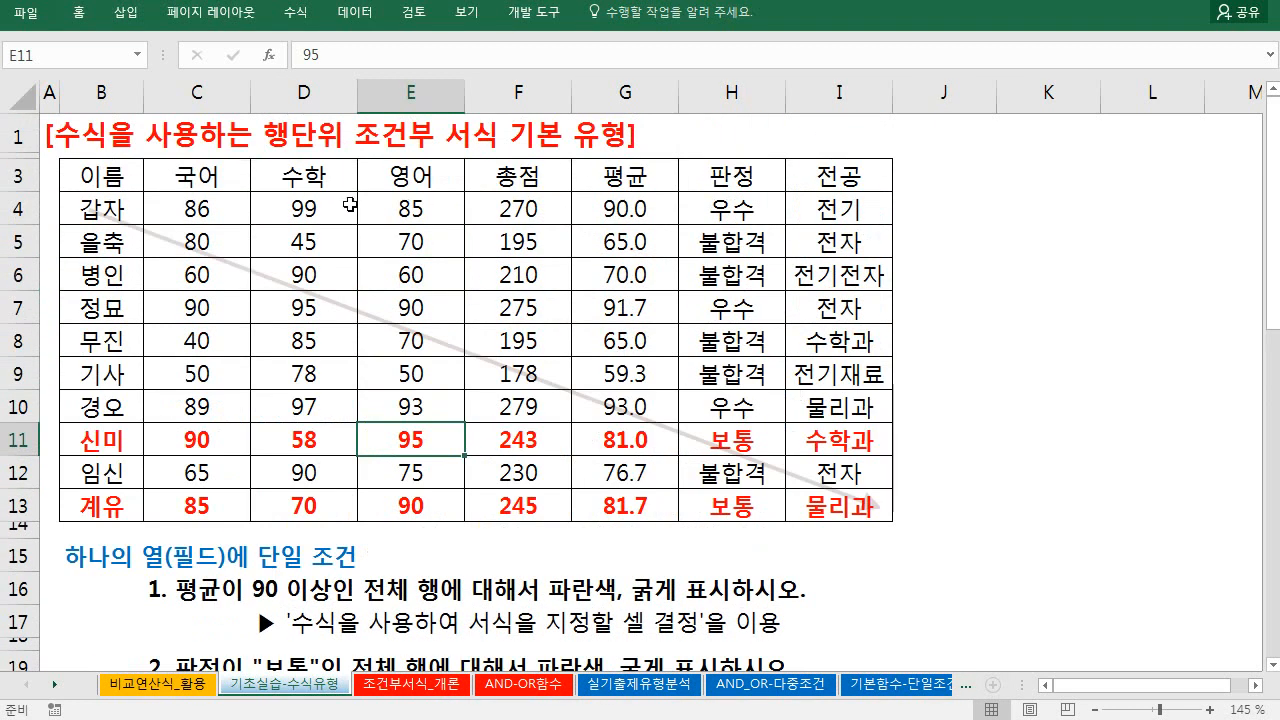
left_click(78, 13)
left_click(804, 82)
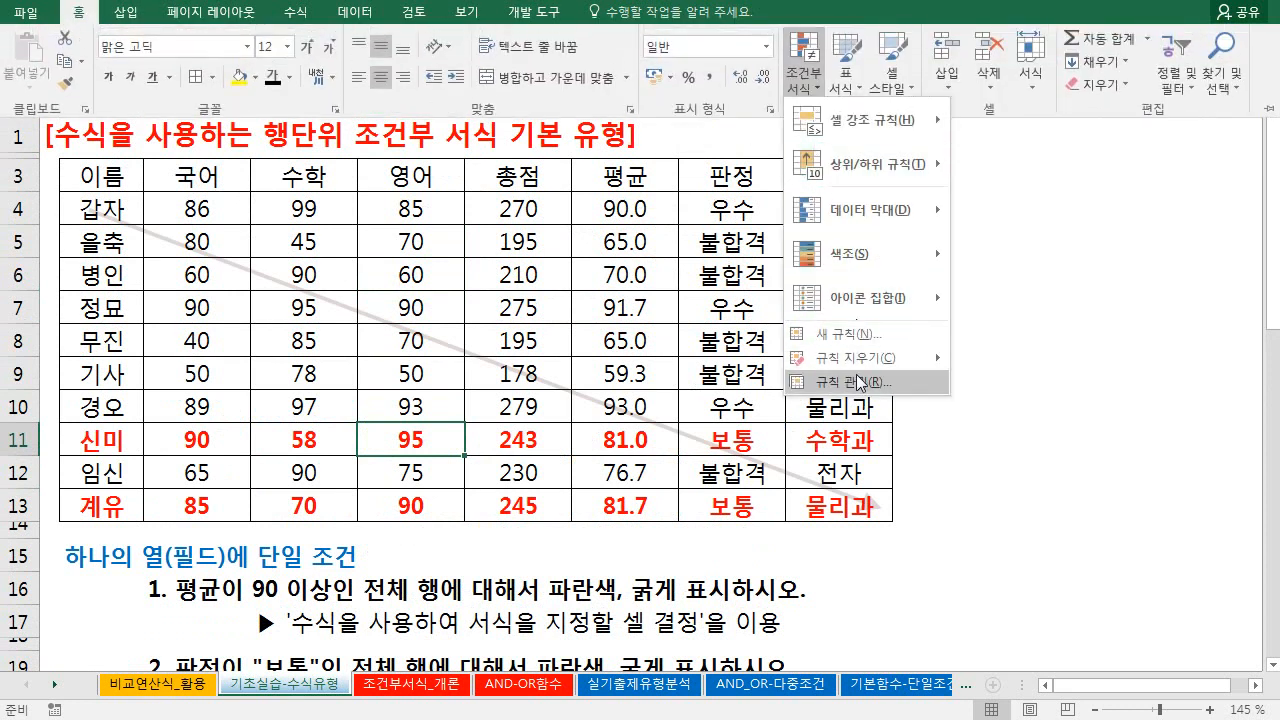
mouse_move(856, 360)
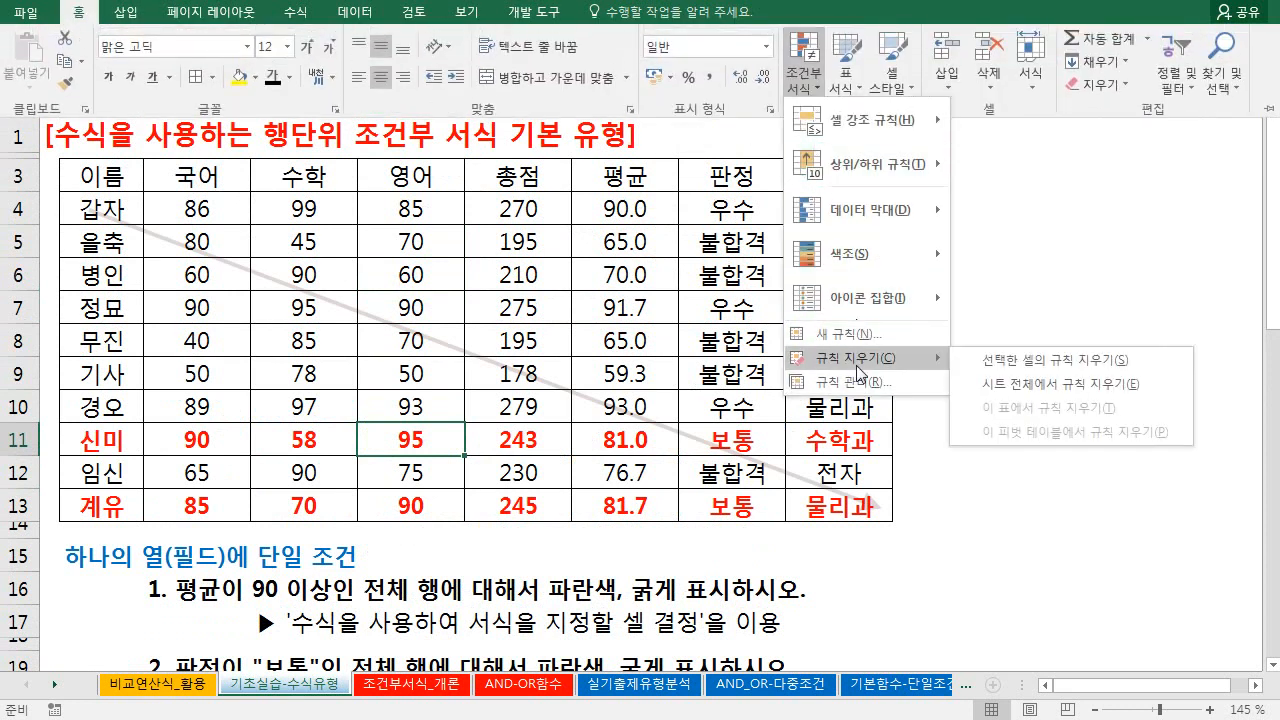
left_click(1008, 386)
- Start a new conditional formatting rule for B4:I13 that uses a formula to determine which cells to format
left_click_drag(108, 208, 840, 498)
left_click(78, 13)
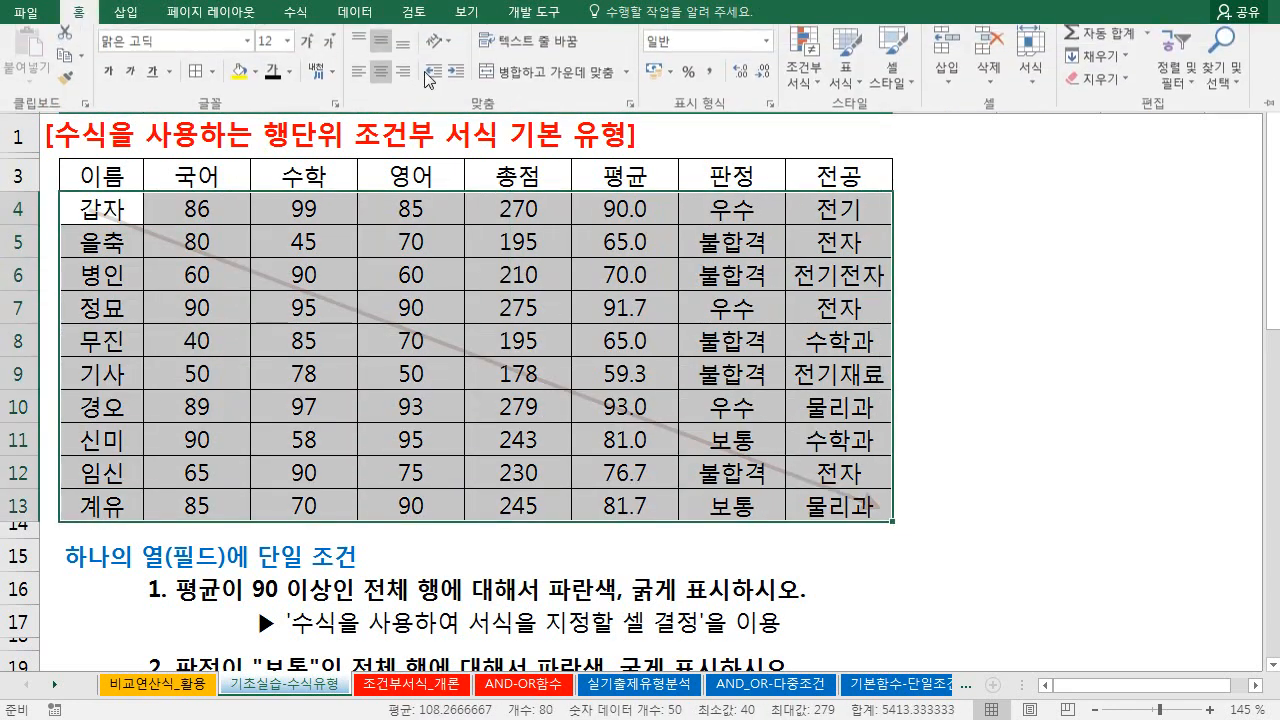
left_click(790, 80)
left_click(856, 333)
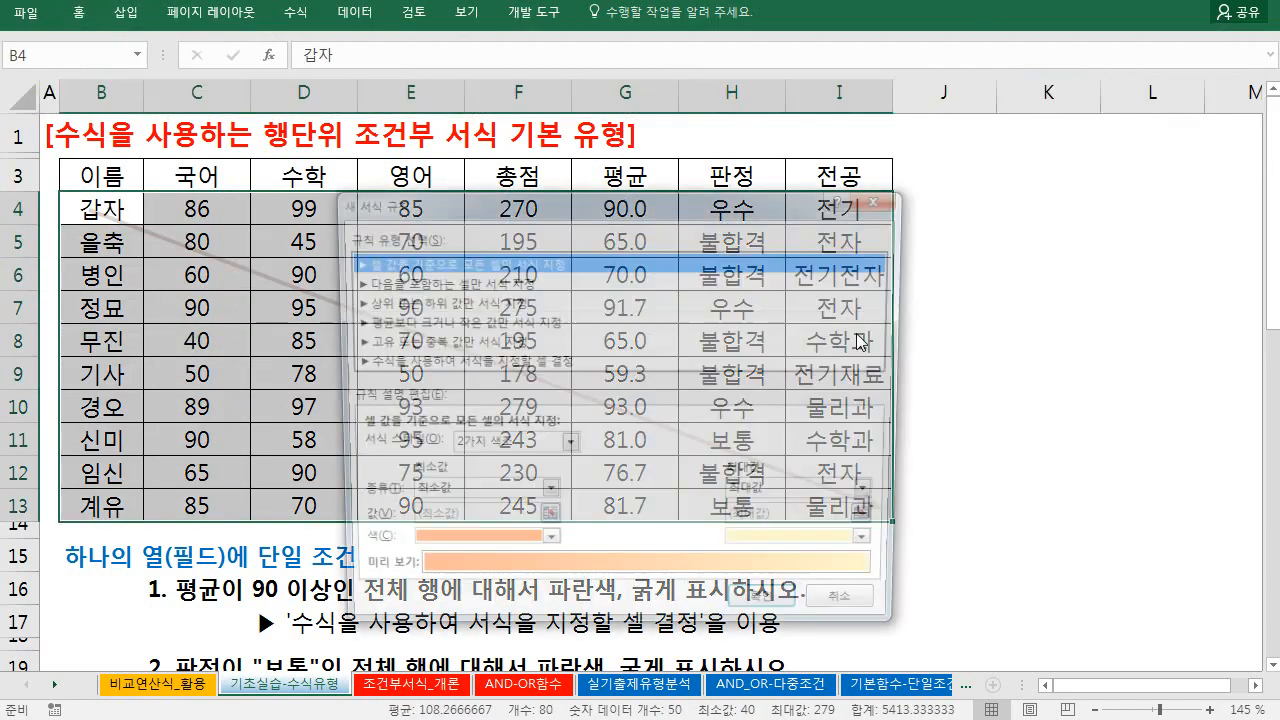
left_click(597, 362)
left_click(441, 452)
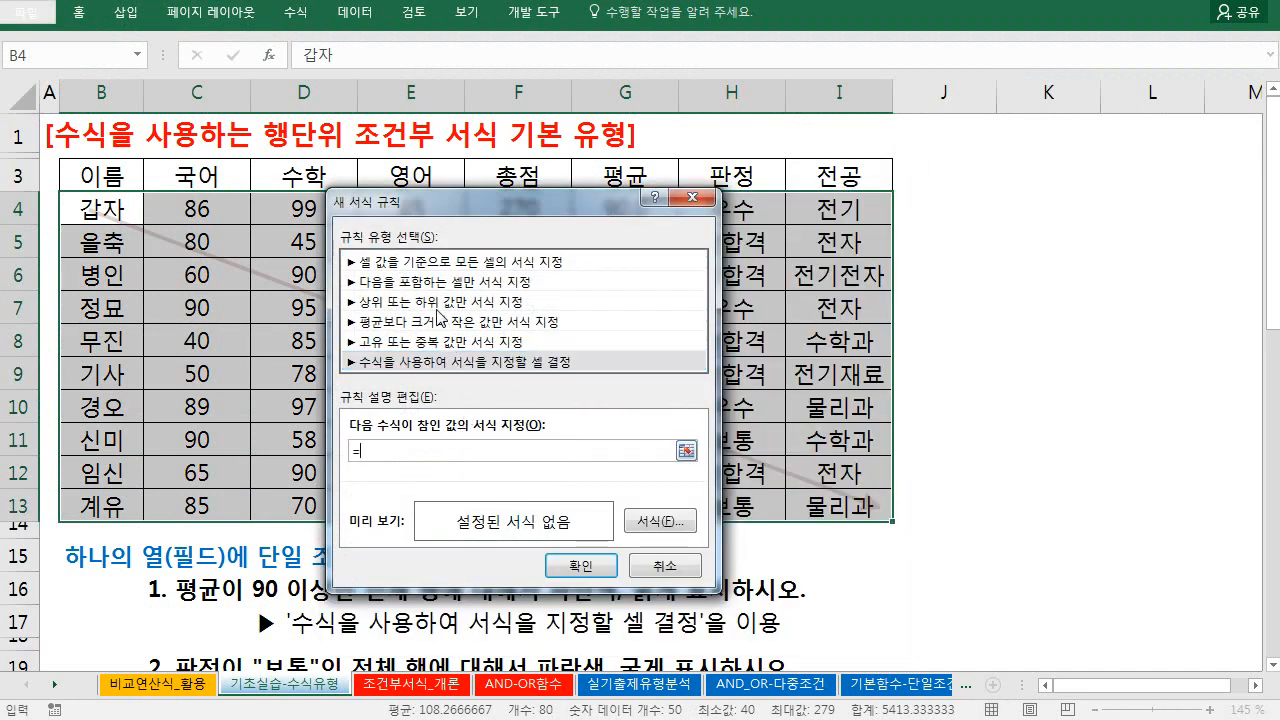
- Enter the rule formula =$I4<>"전자", referencing the first record's 전공 value with only the column fixed
type("=")
left_click(658, 521)
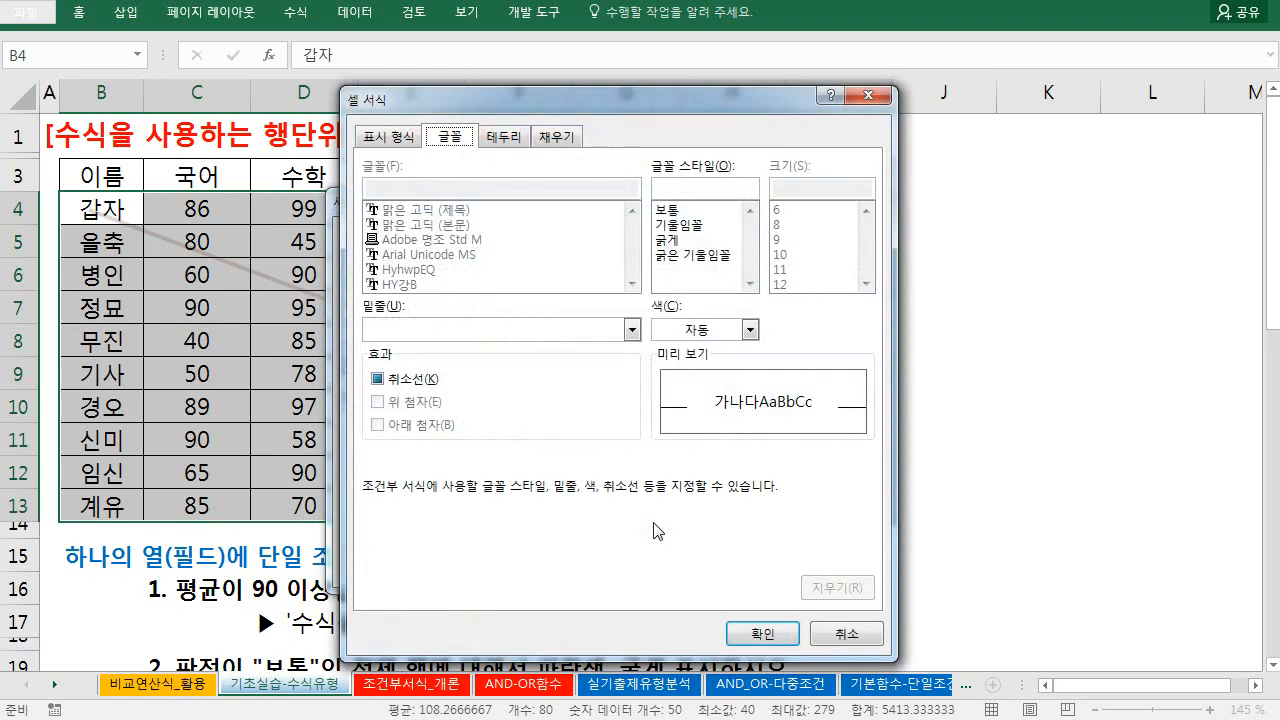
key("Escape")
left_click(425, 451)
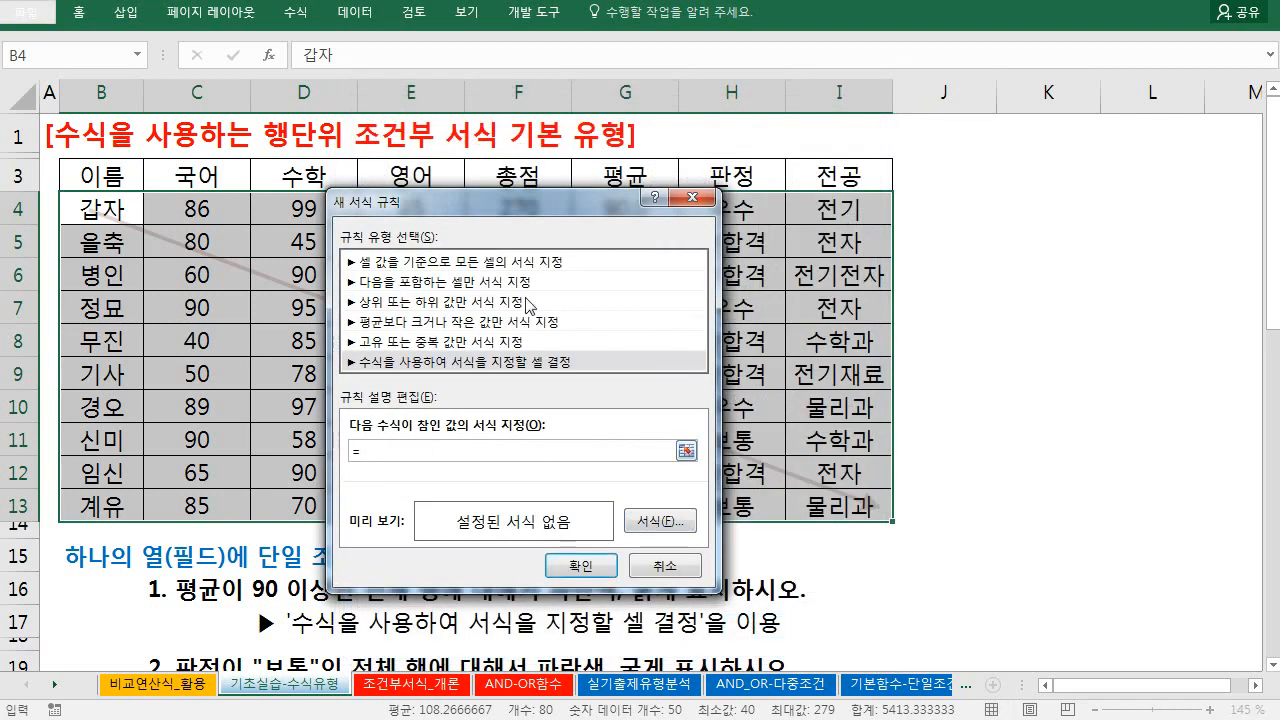
left_click_drag(501, 201, 408, 215)
left_click(842, 208)
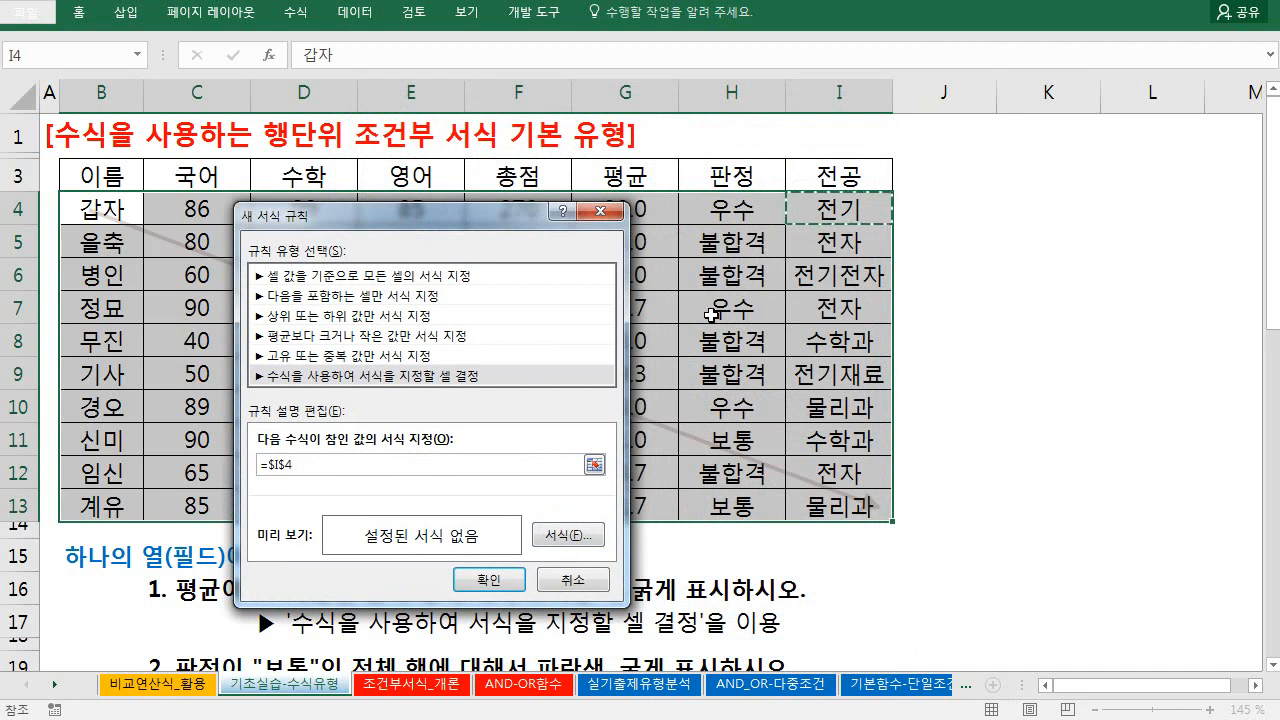
key("F4")
key("F4")
type("<>")
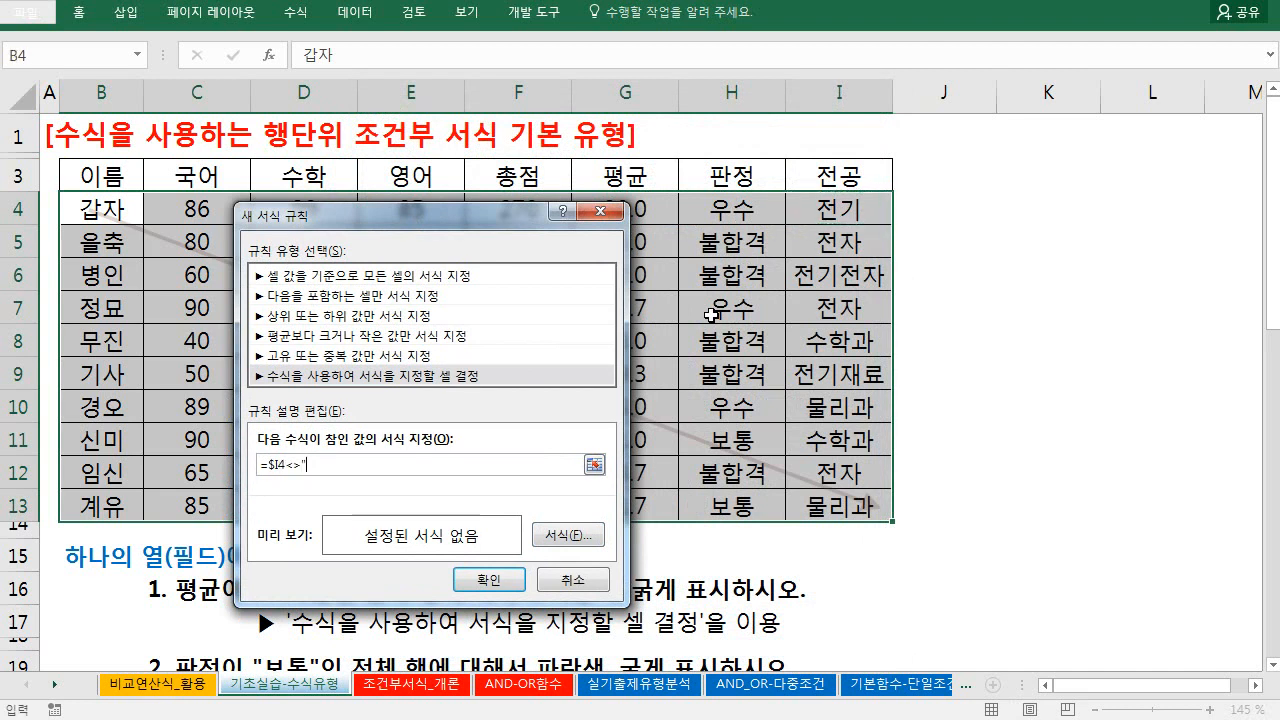
type("\"전자")
- Set the rule's font format to bold and standard green, and apply the rule to the selected records
left_click(582, 544)
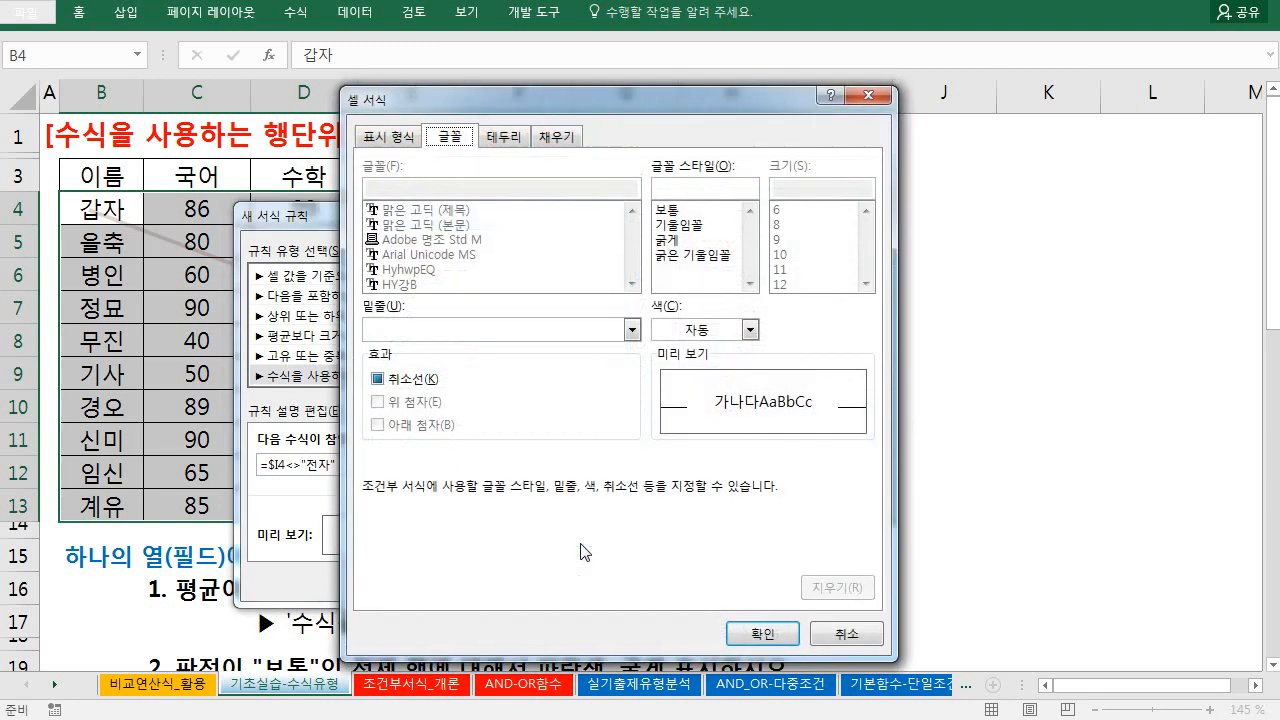
left_click(688, 252)
left_click(682, 239)
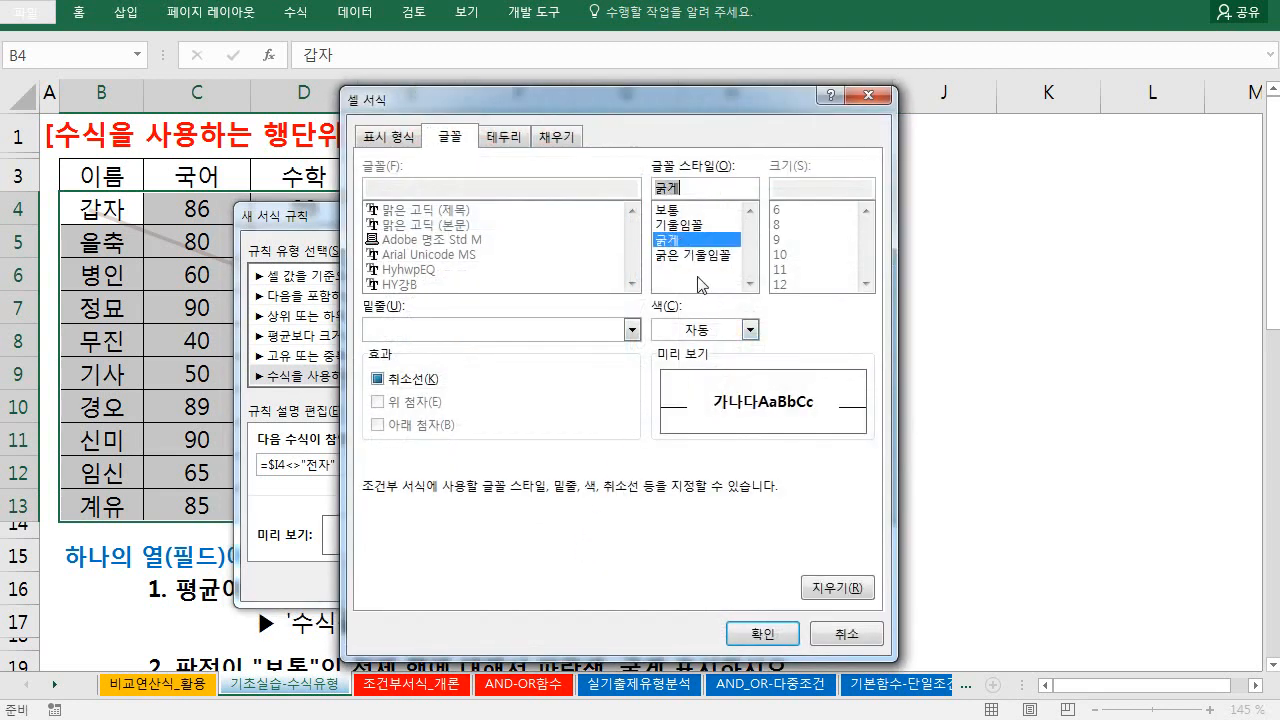
left_click(733, 338)
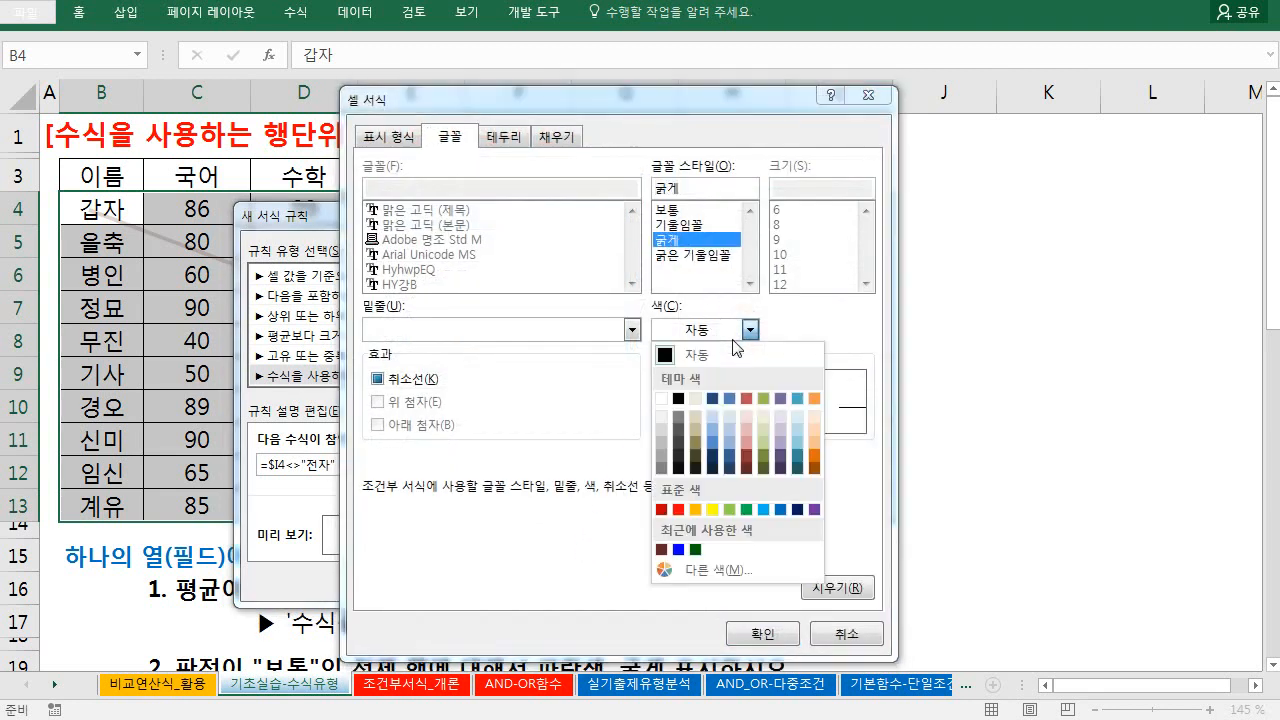
left_click(745, 509)
left_click(765, 634)
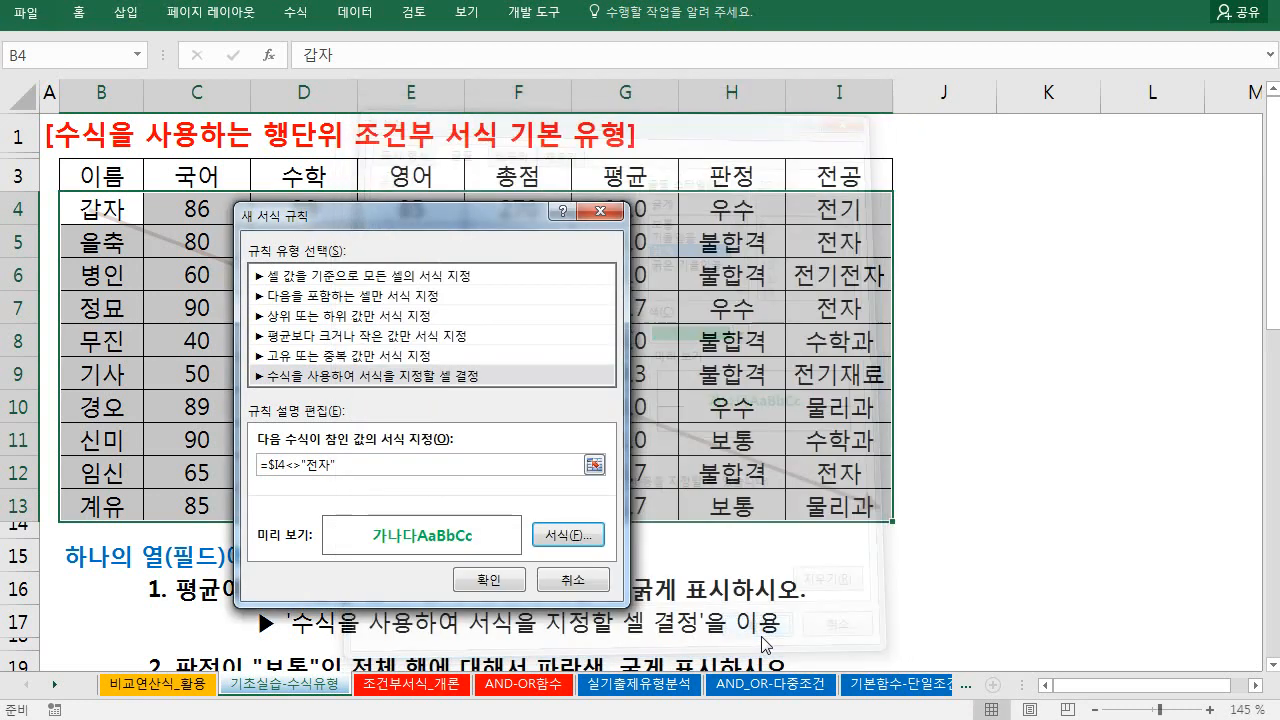
left_click(510, 586)
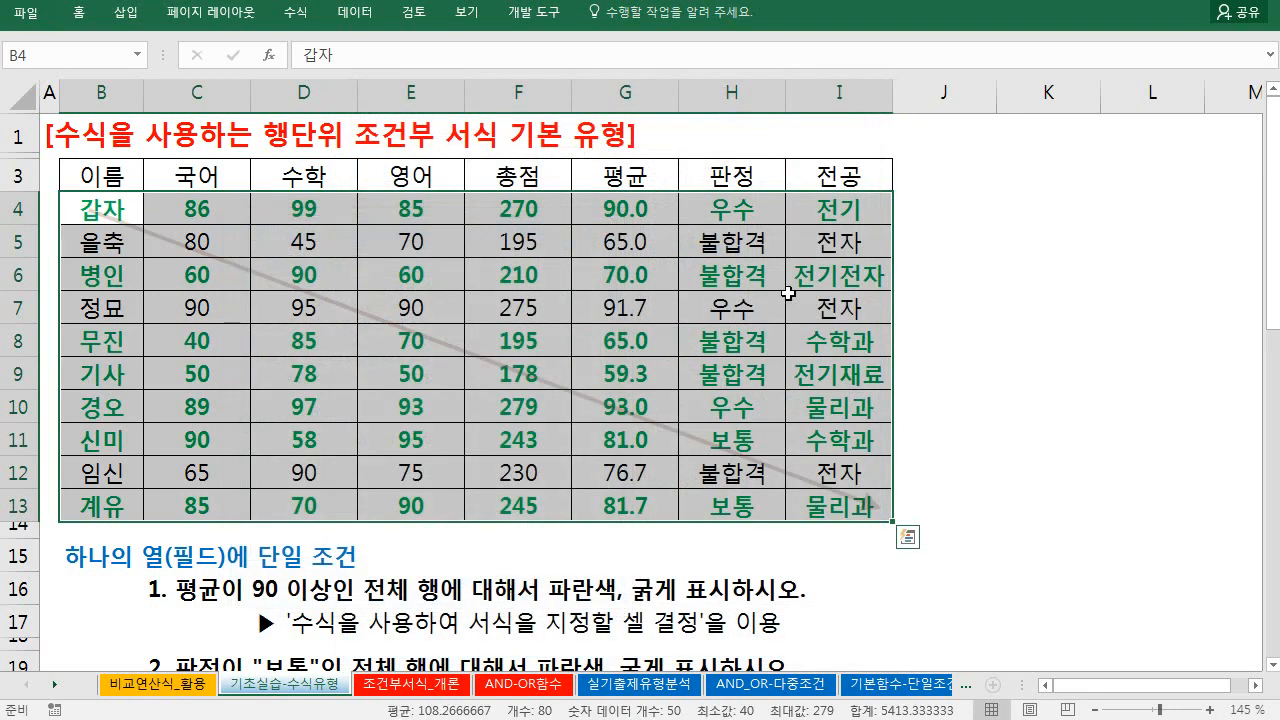
- Shorten "전자공학" to "전자" in the third row-unit exercise text in C22
scroll(618, 471, "down", 3)
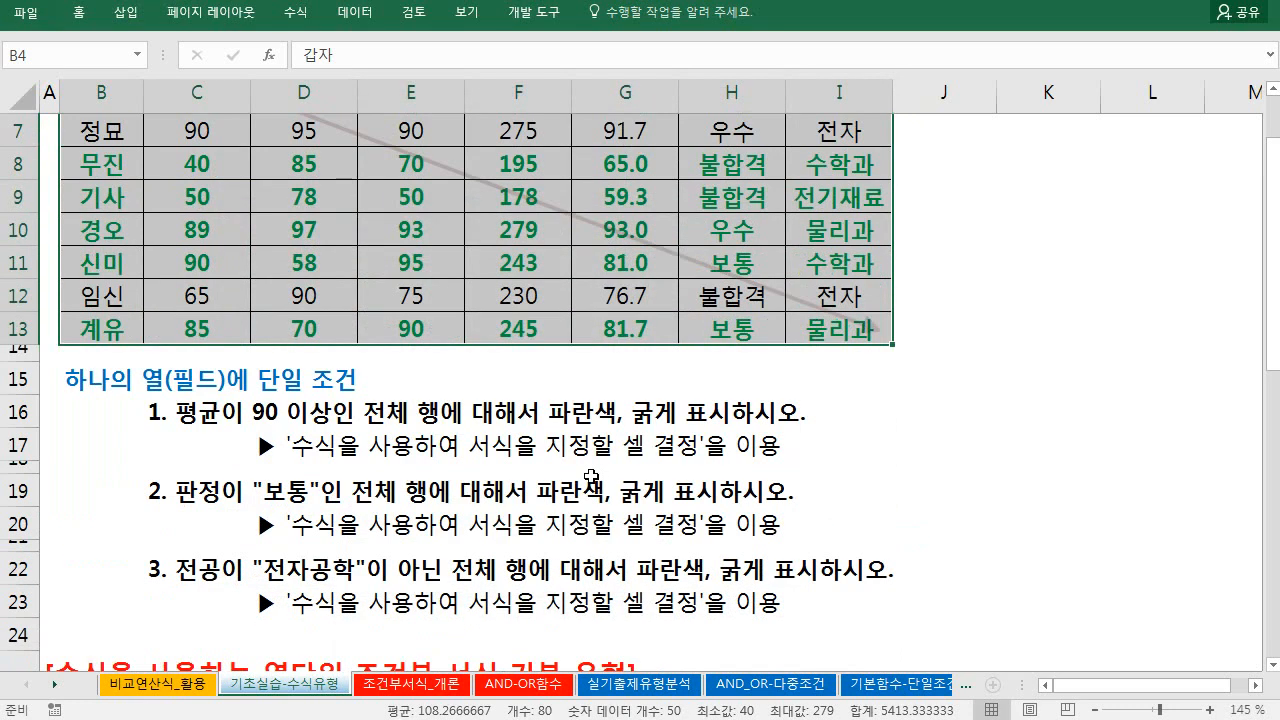
double_click(176, 479)
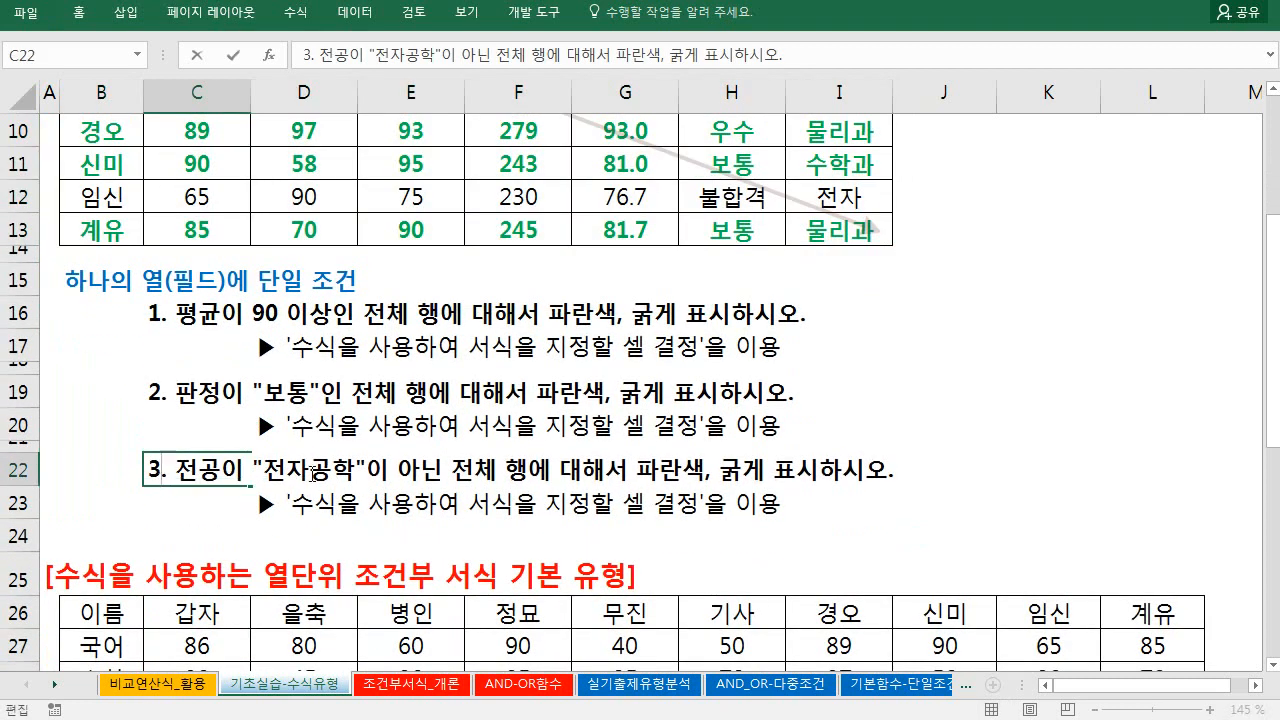
left_click_drag(309, 470, 349, 470)
key("Delete")
left_click(376, 506)
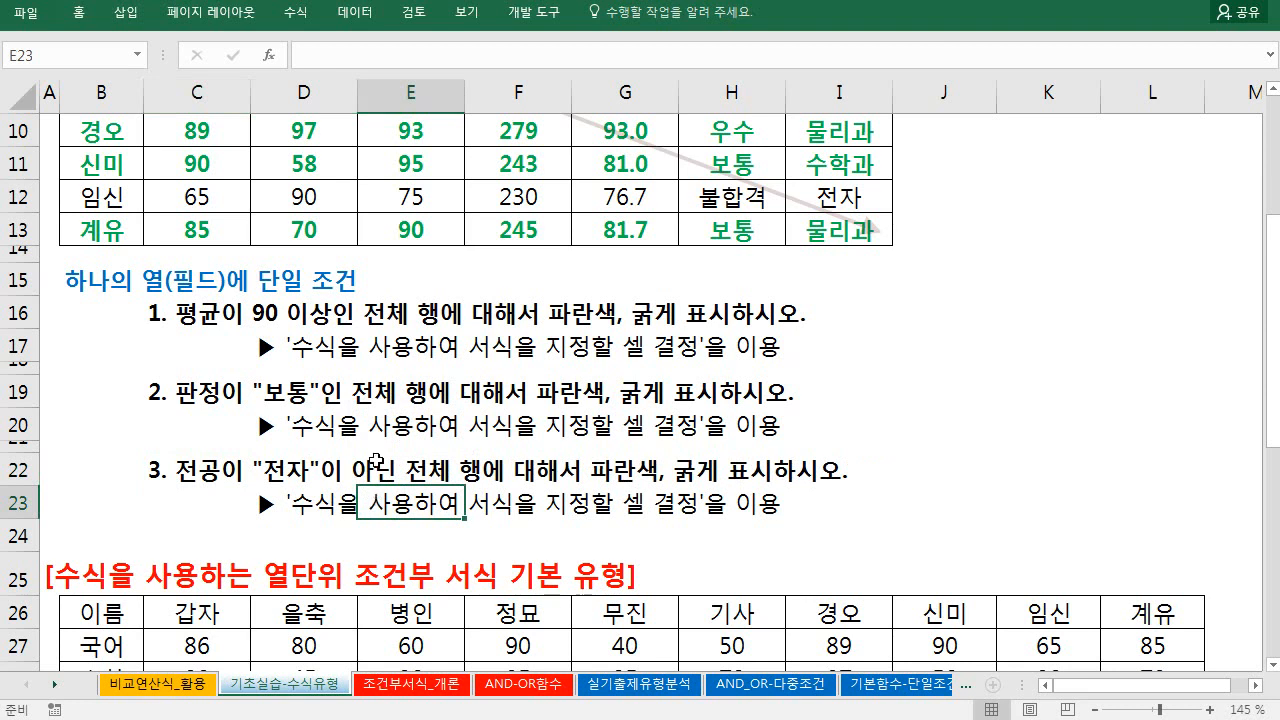
- Try to clear the conditional formatting rules using the option for selected cells only
scroll(380, 450, "up", 3)
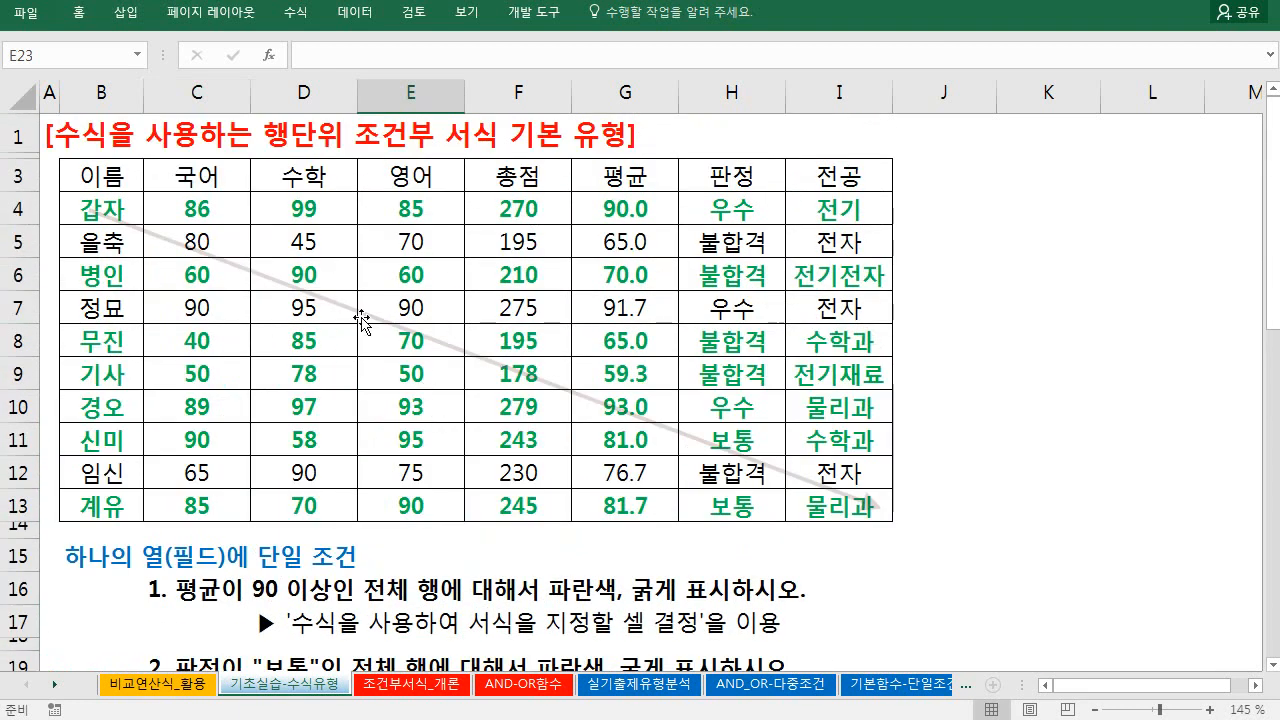
left_click(80, 13)
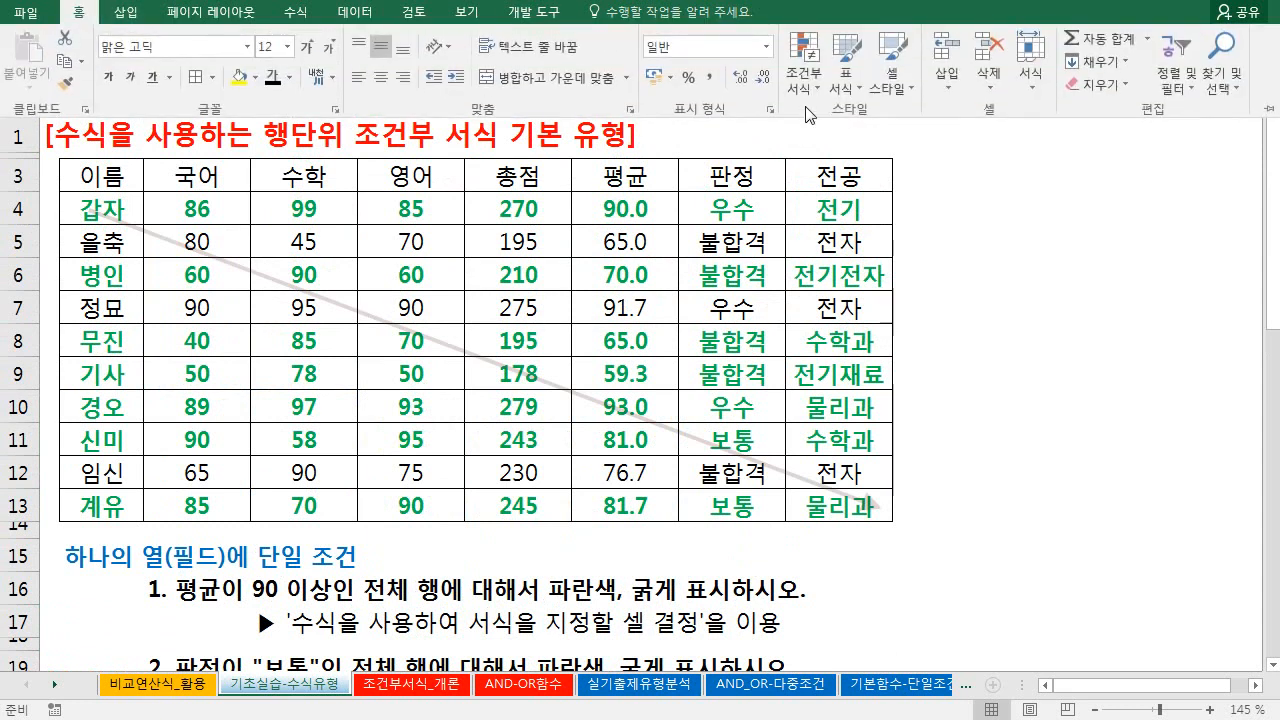
left_click(803, 70)
mouse_move(877, 362)
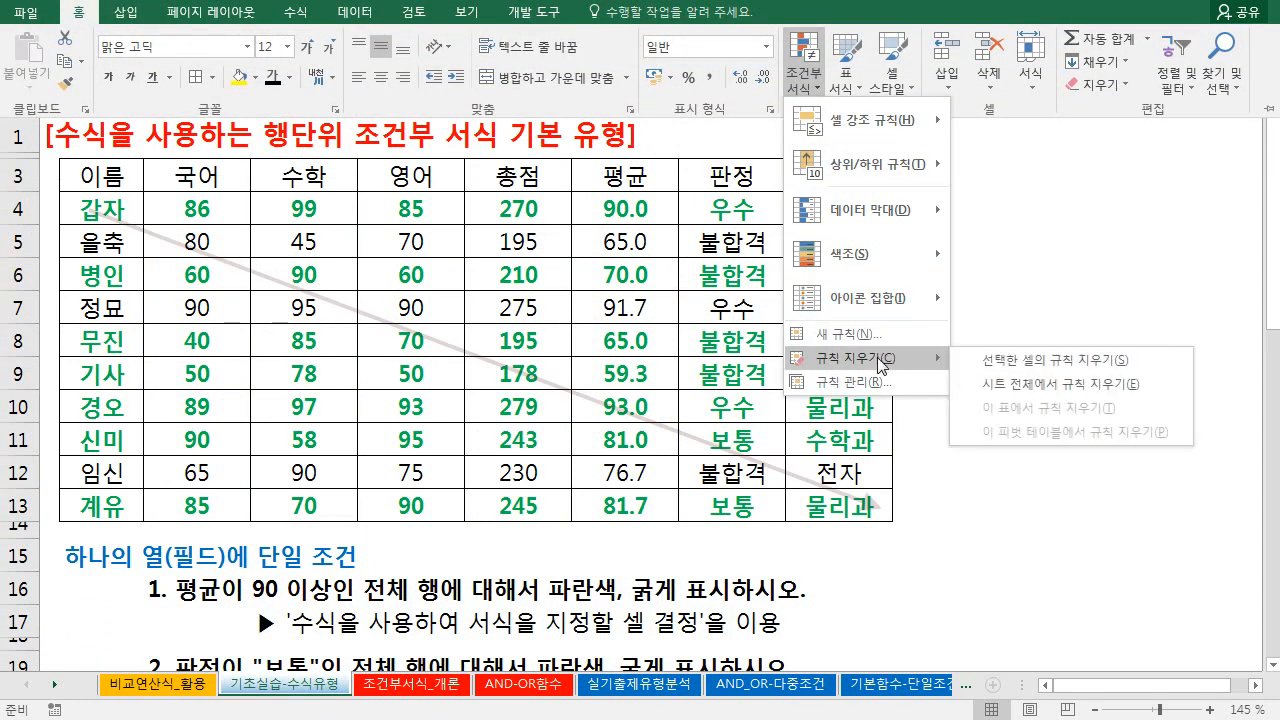
left_click(1019, 366)
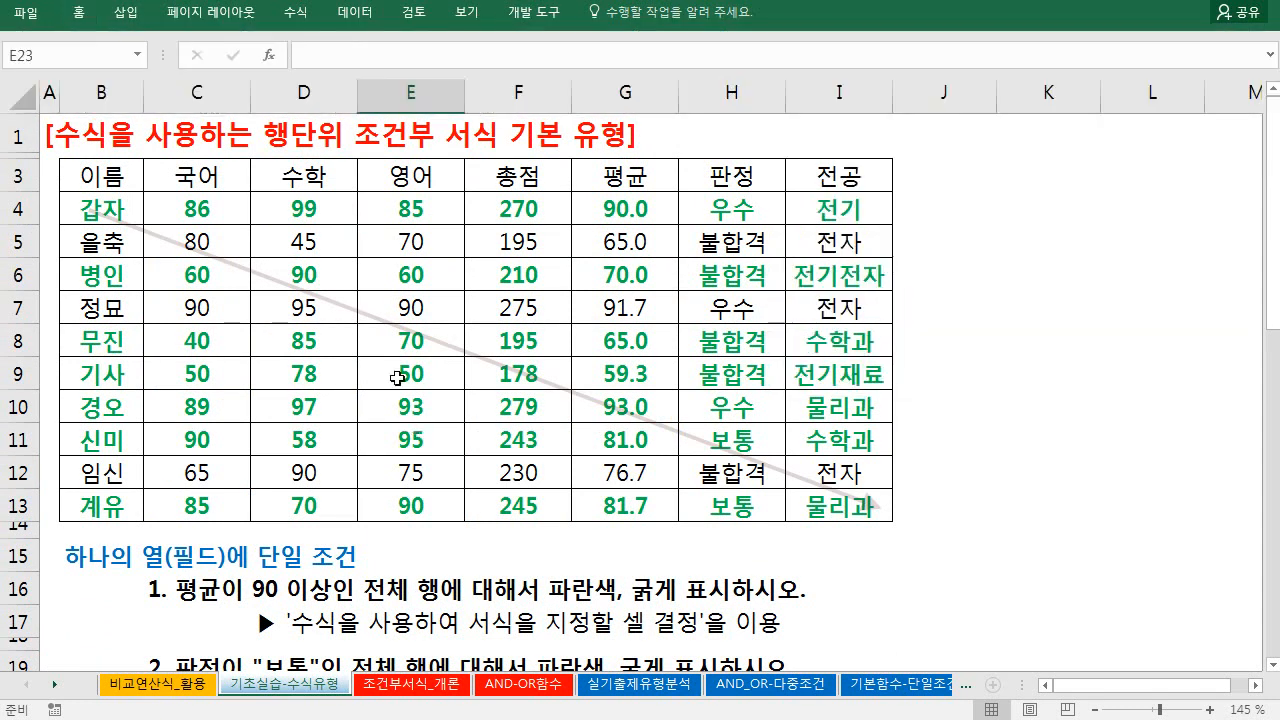
- Remove all conditional formatting rules from the whole sheet, including the 전공 rule on the records
left_click(80, 13)
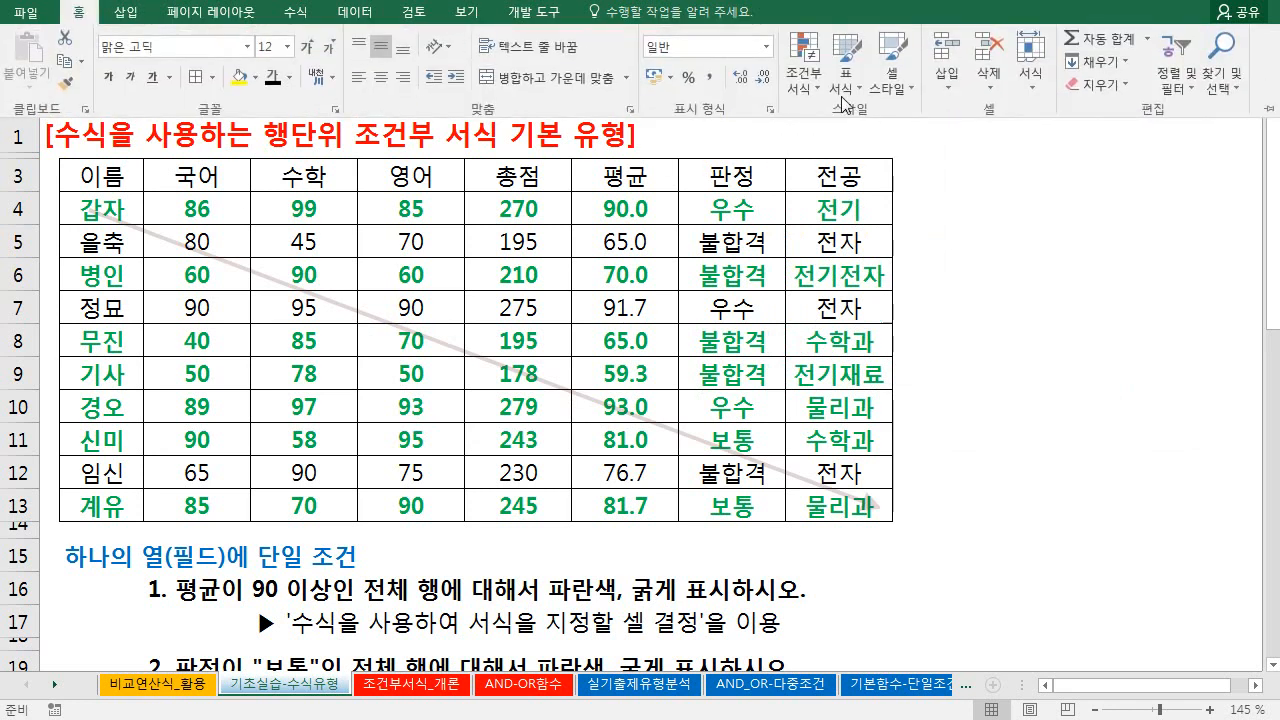
left_click(803, 70)
mouse_move(868, 358)
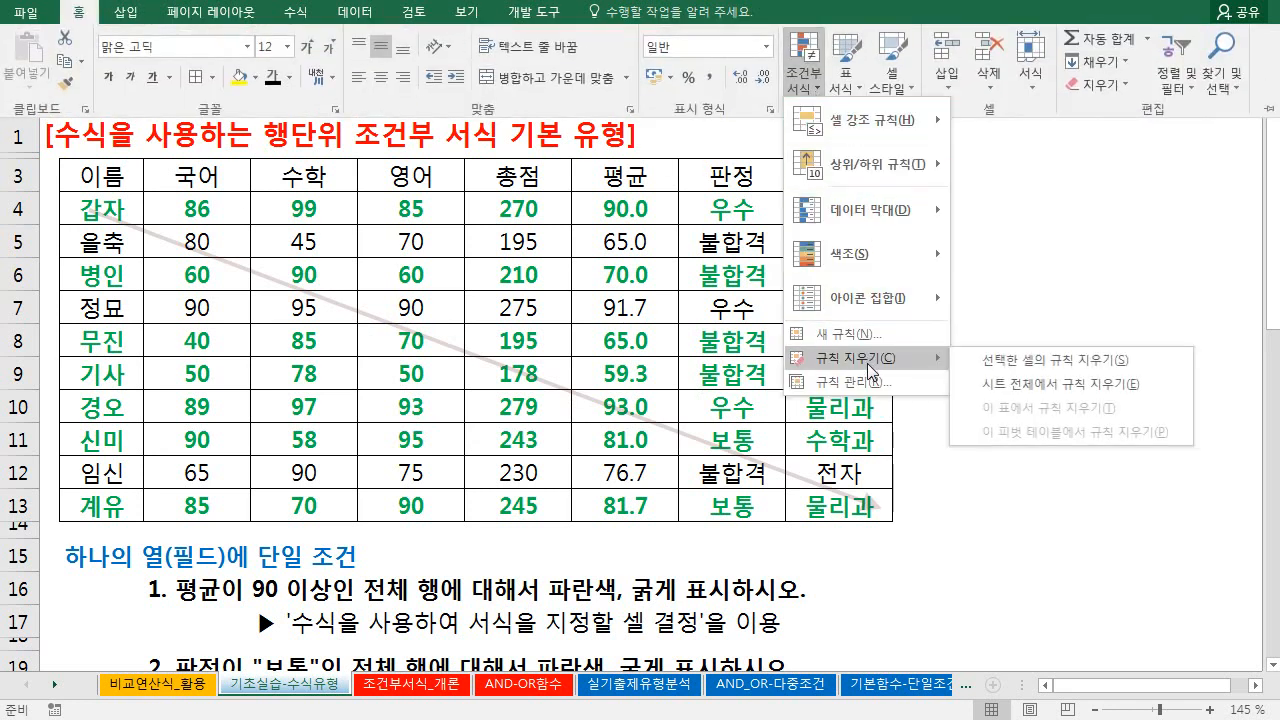
left_click(1016, 388)
- Shorten "전자공학" to "전자" in the third column-unit exercise text in C42
scroll(410, 420, "down", 5)
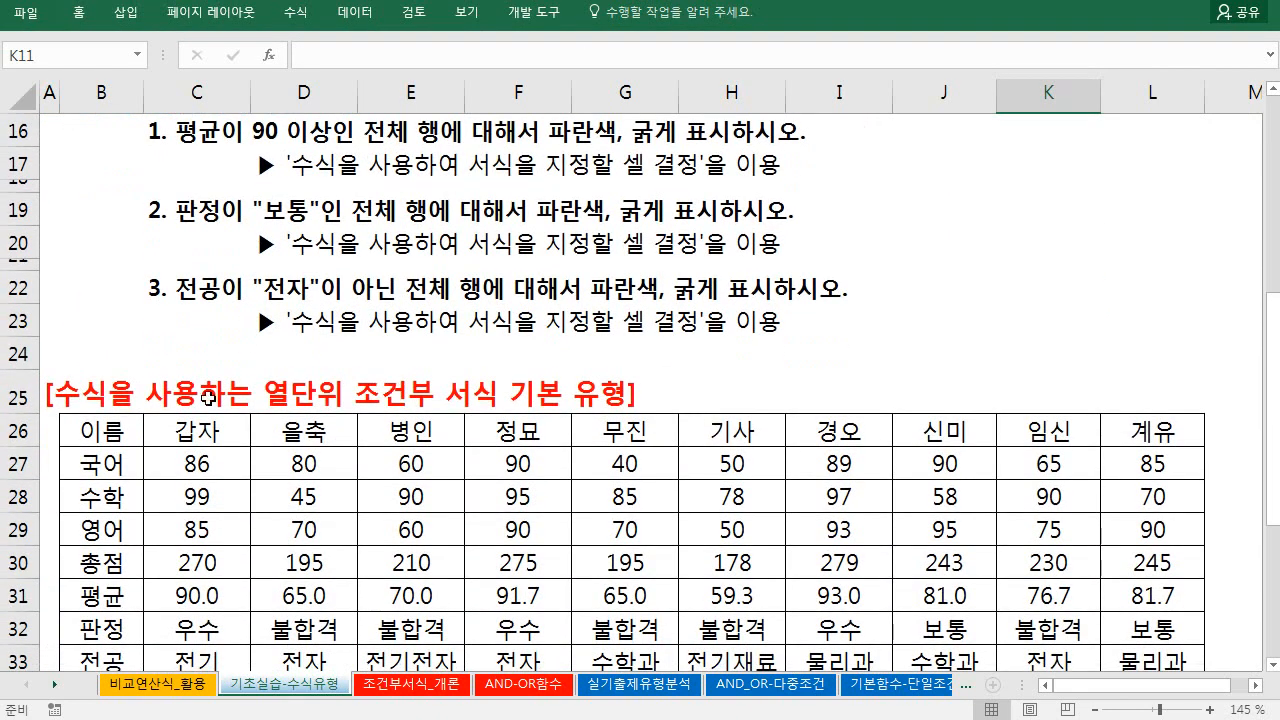
scroll(200, 398, "down", 2)
scroll(331, 372, "down", 1)
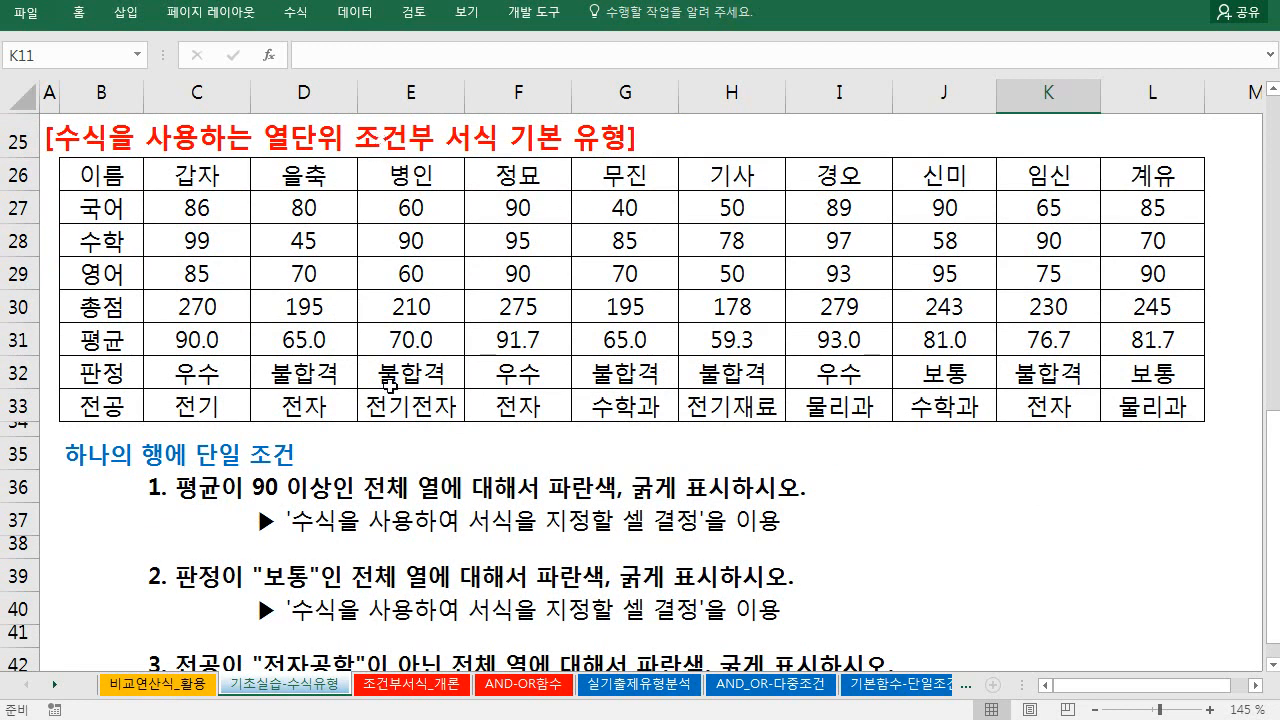
scroll(448, 342, "down", 2)
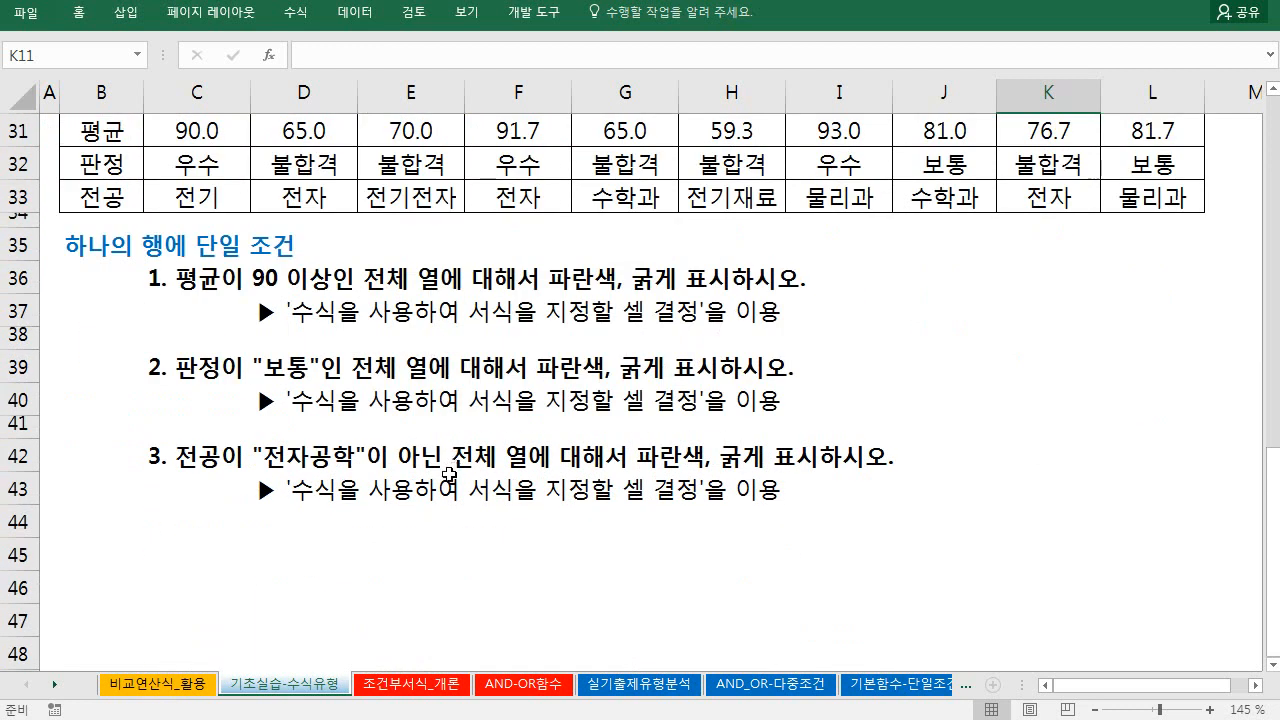
double_click(160, 456)
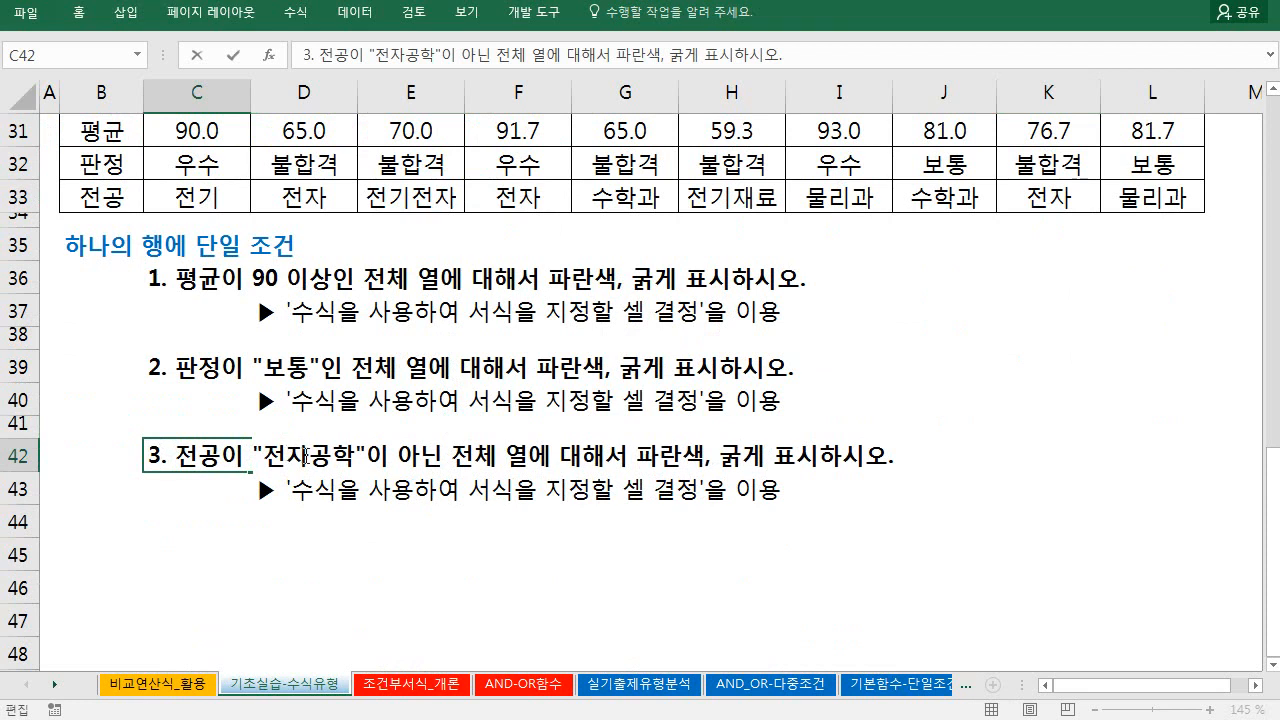
left_click_drag(304, 456, 356, 456)
key("Delete")
left_click(455, 366)
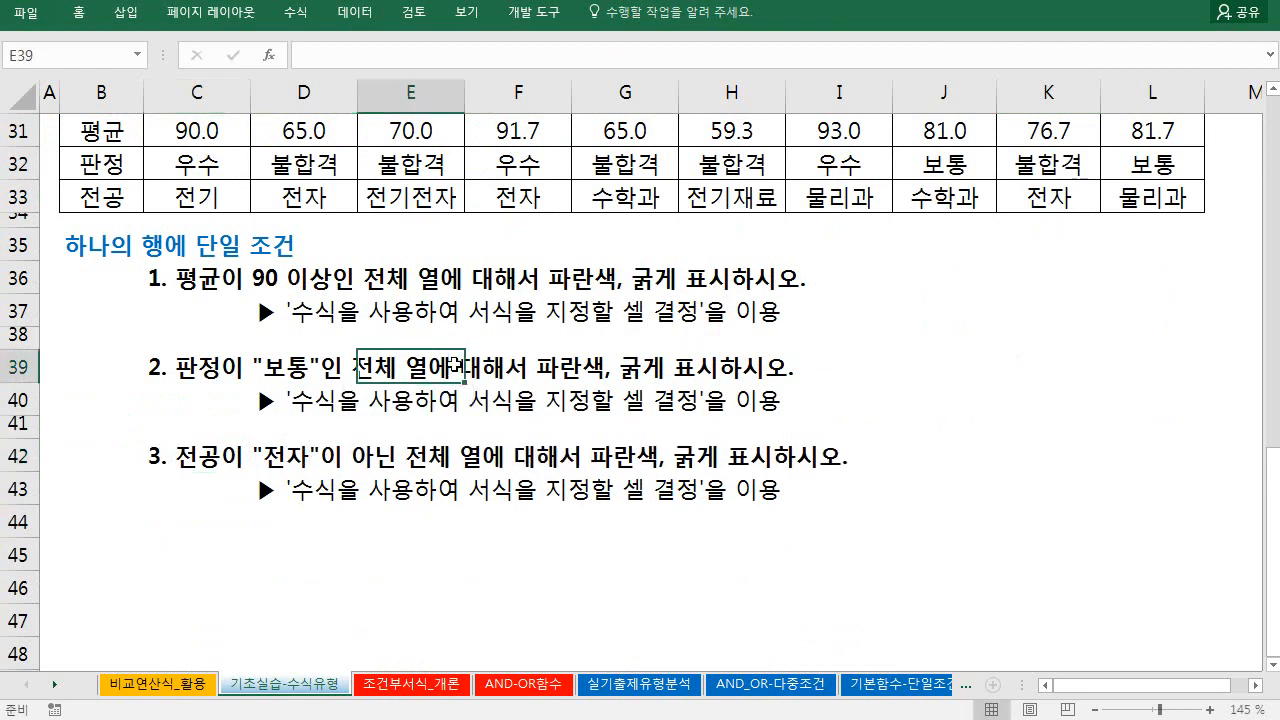
- Examine the column-oriented table's field labels in B26:B33 and records in C26:L33, and compare its layout with the row-oriented table
scroll(455, 366, "up", 2)
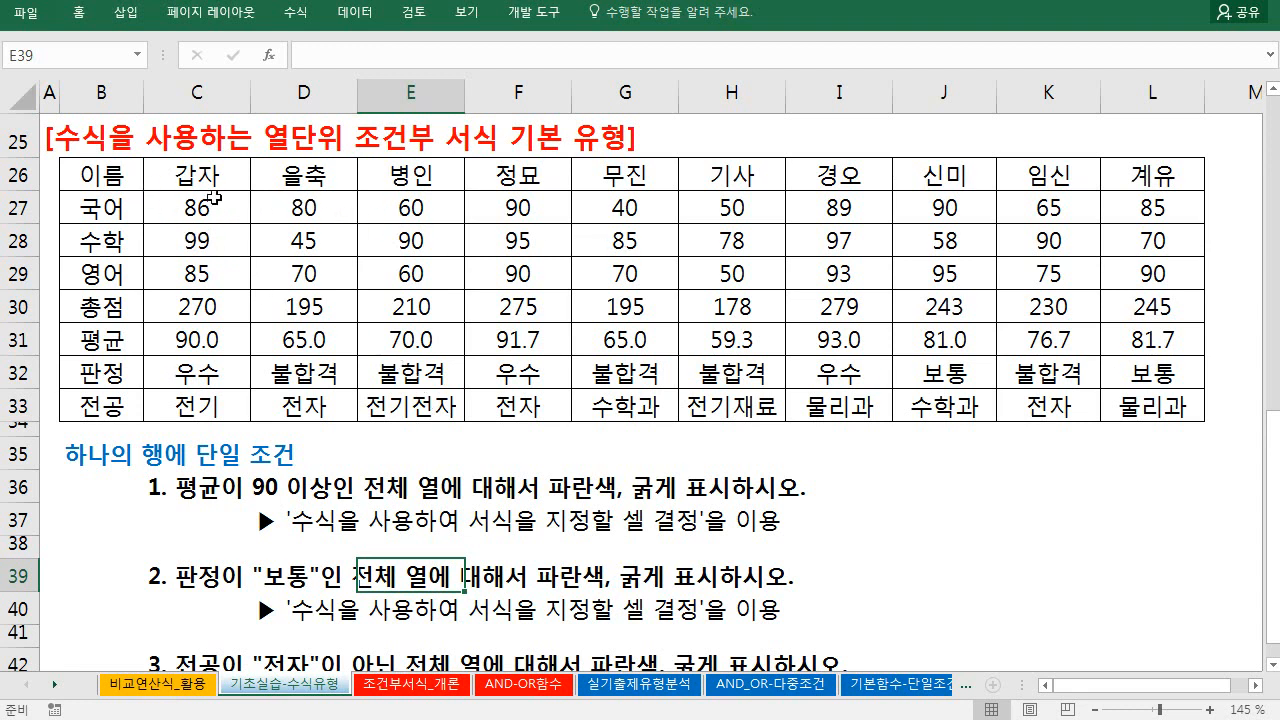
left_click(99, 176)
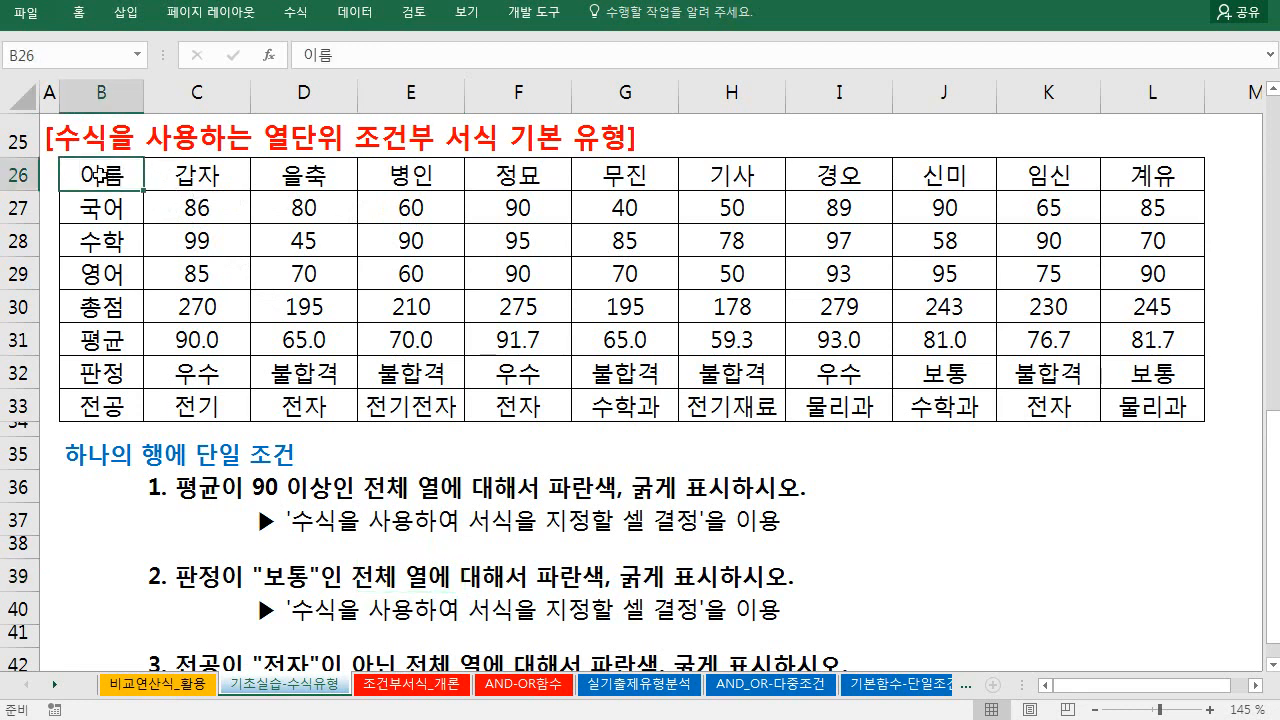
left_click_drag(97, 176, 103, 404)
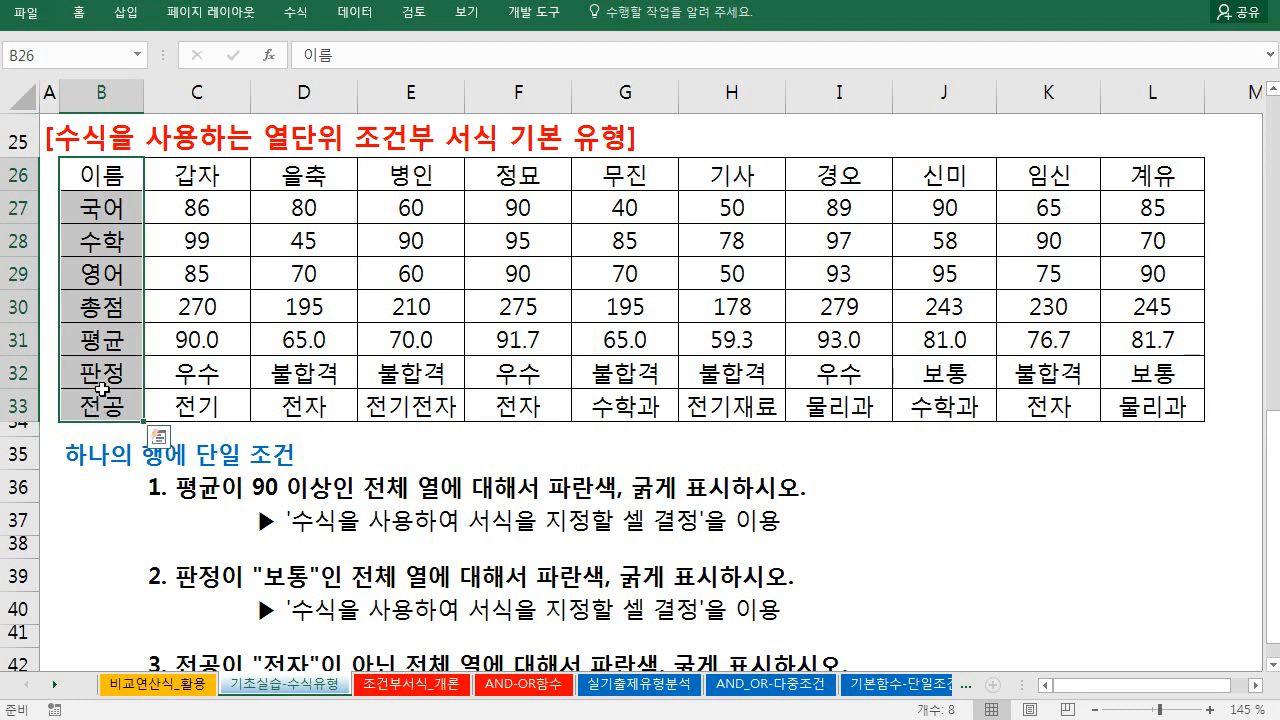
left_click(172, 274)
left_click(187, 182)
left_click_drag(113, 178, 103, 407)
left_click_drag(197, 176, 197, 208)
left_click_drag(344, 252, 1157, 405)
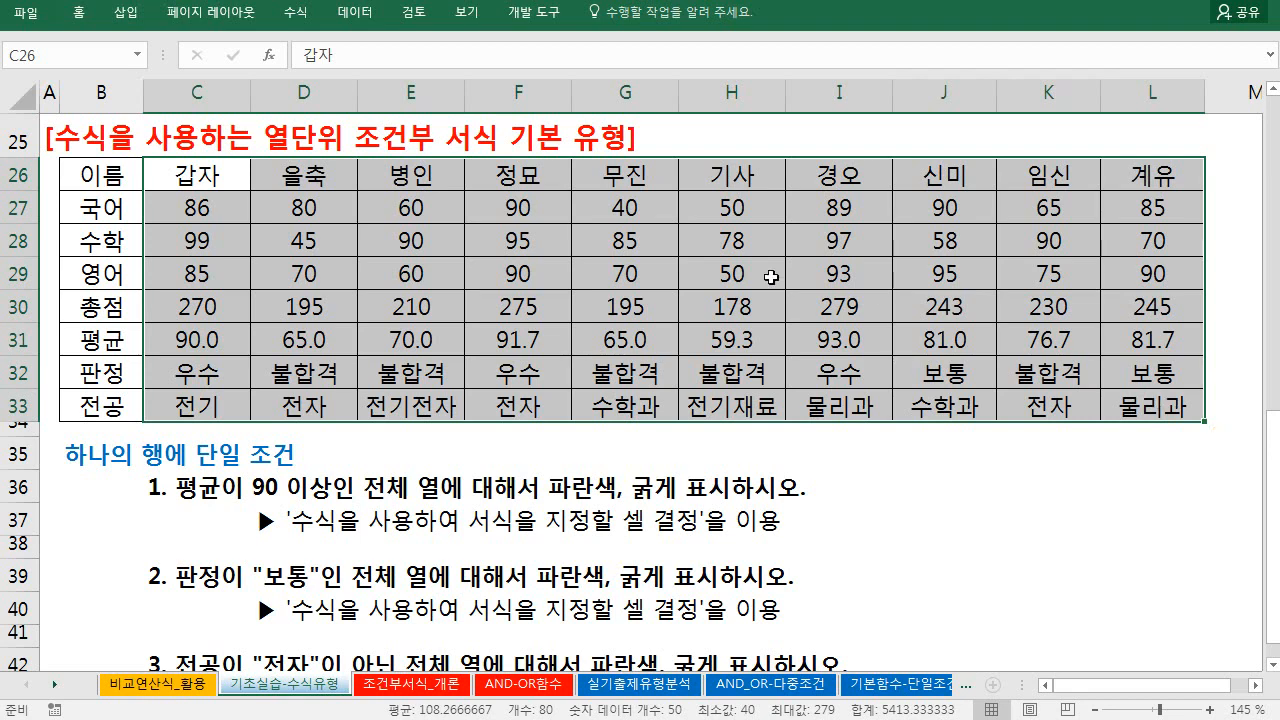
scroll(315, 270, "up", 2)
scroll(315, 270, "up", 6)
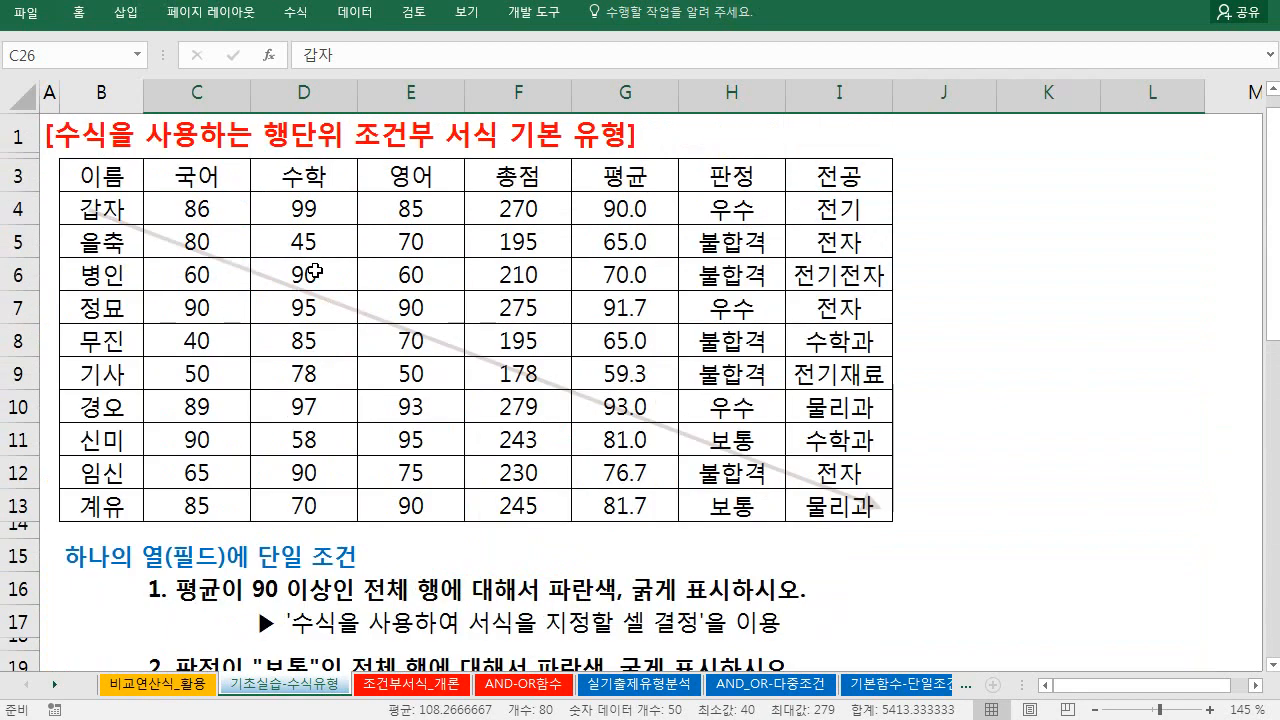
- Start a new conditional formatting rule for the column-oriented records C26:L33 that determines the cells with a formula
scroll(206, 354, "down", 6)
scroll(211, 497, "down", 2)
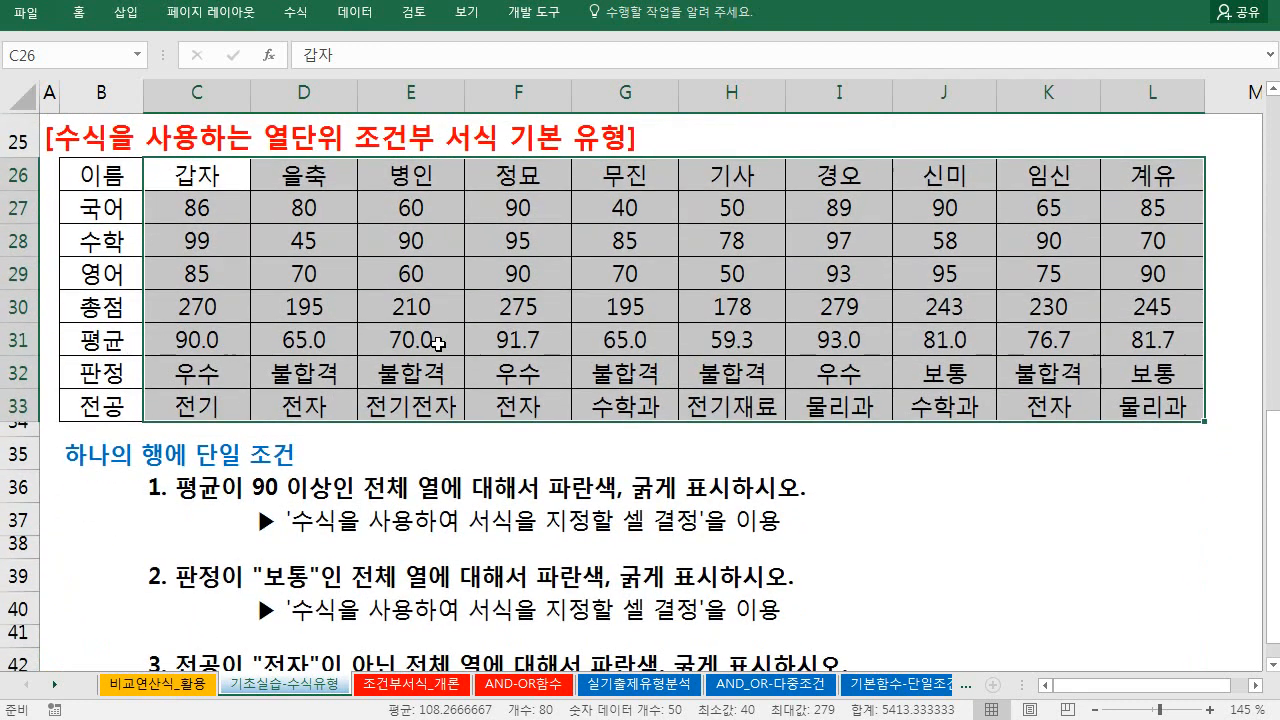
left_click(78, 12)
left_click(812, 90)
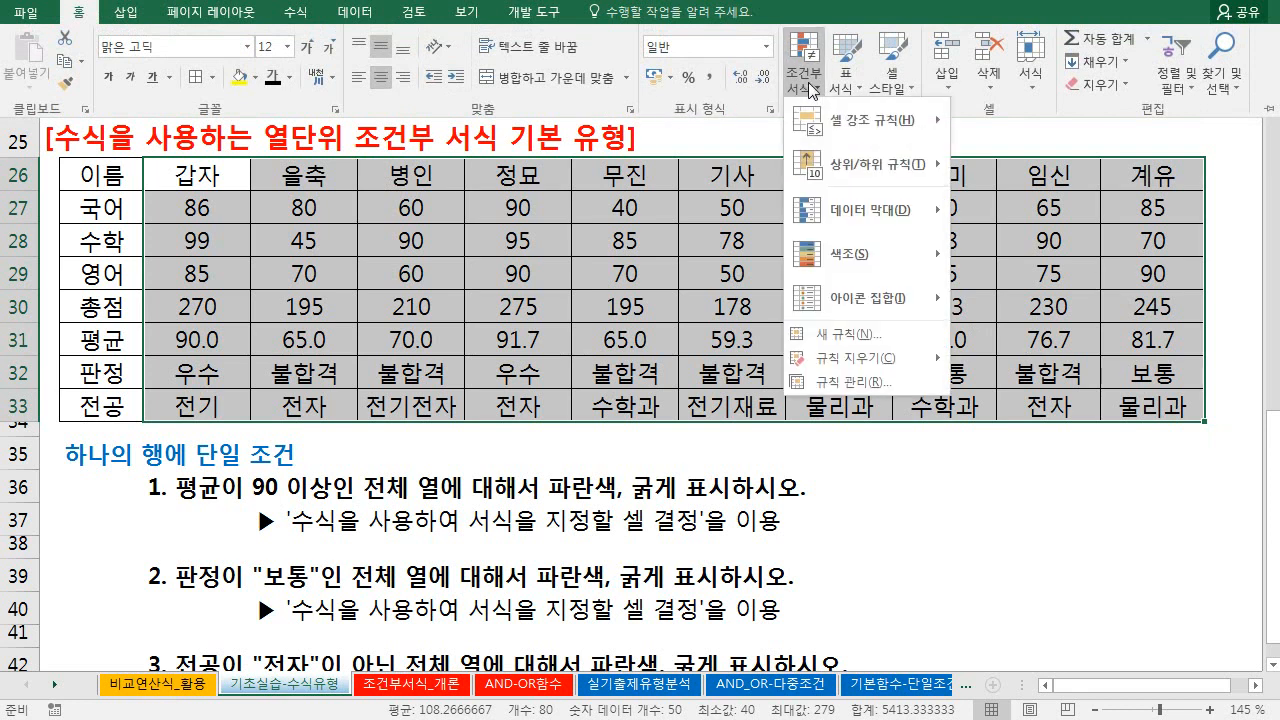
left_click(850, 329)
left_click(409, 351)
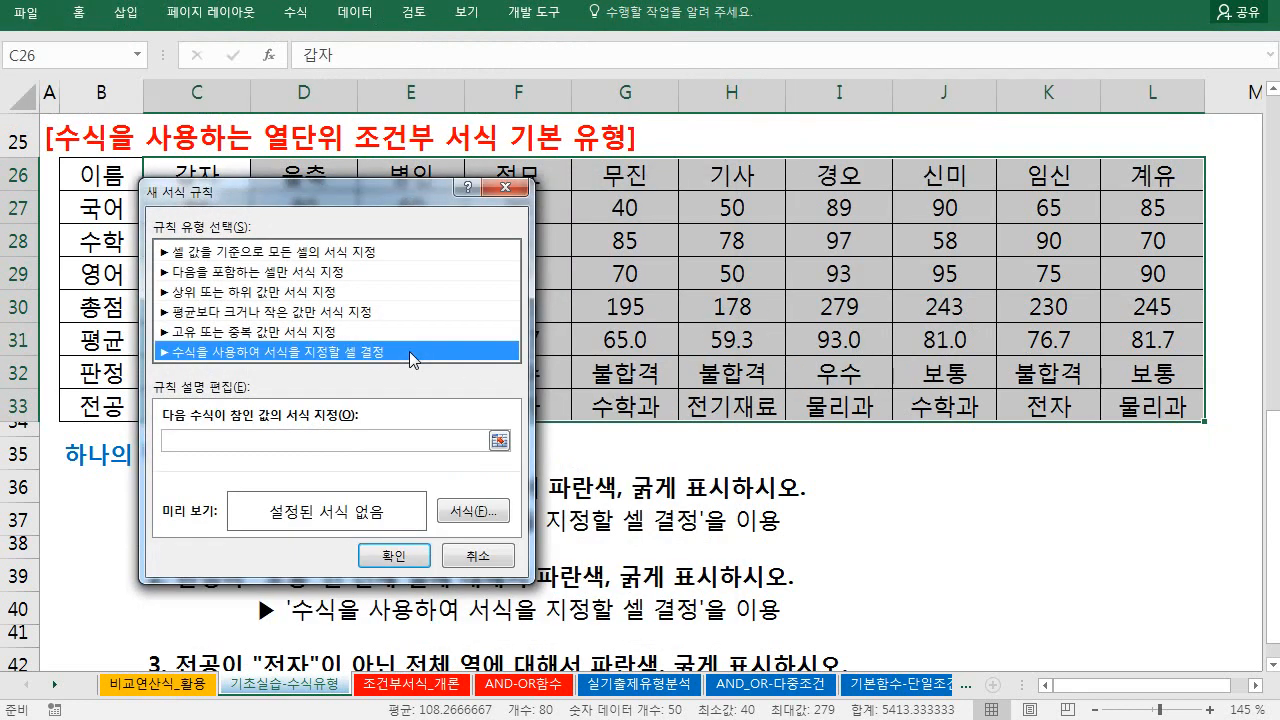
left_click_drag(403, 194, 738, 216)
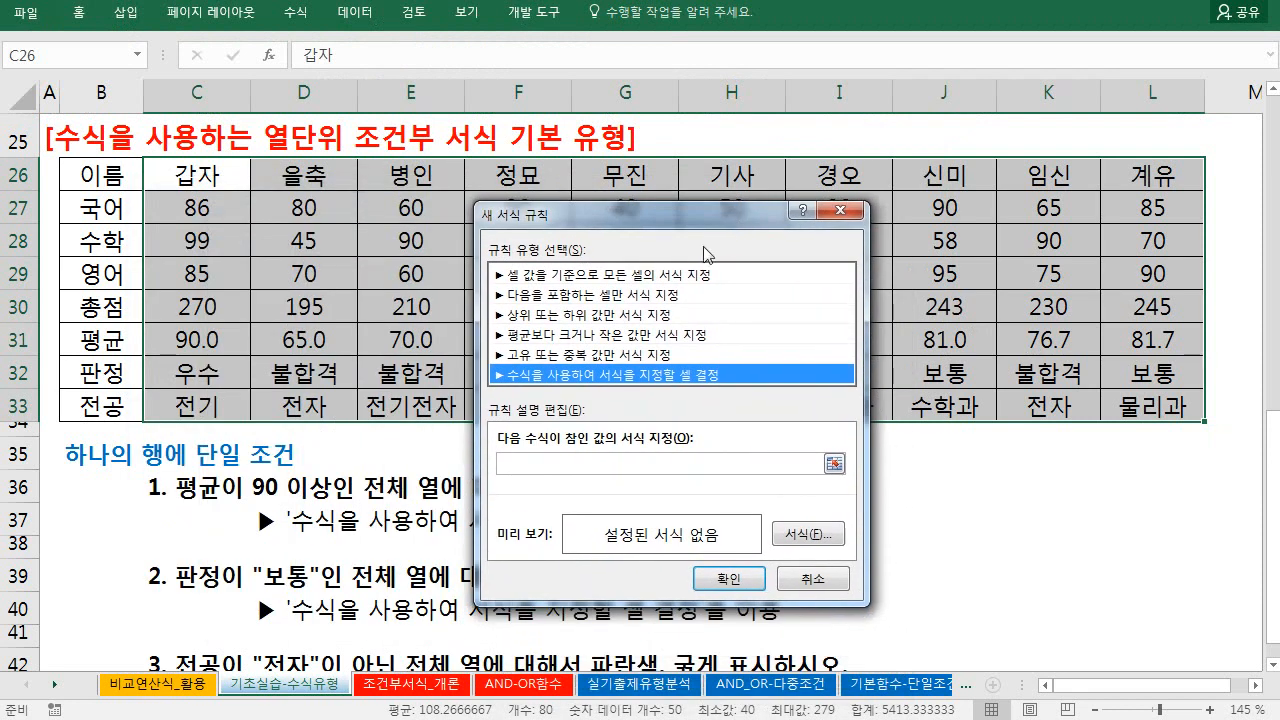
left_click_drag(628, 218, 514, 224)
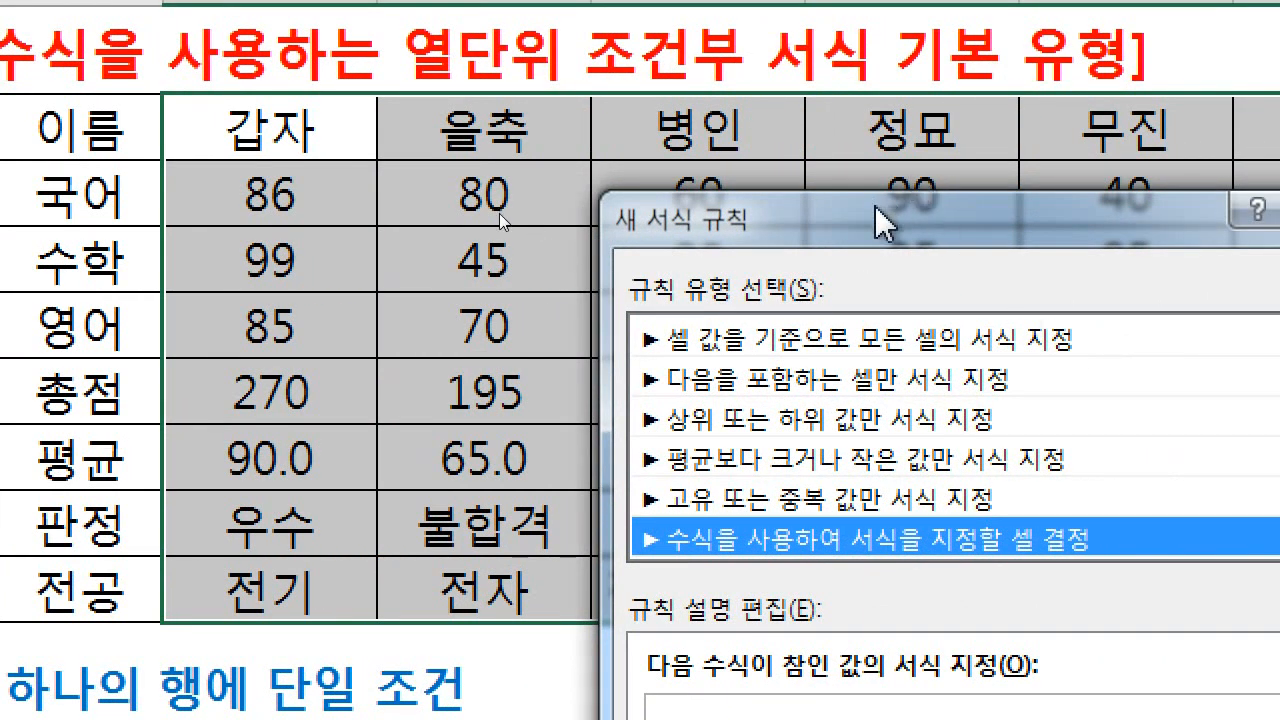
left_click_drag(875, 206, 883, 82)
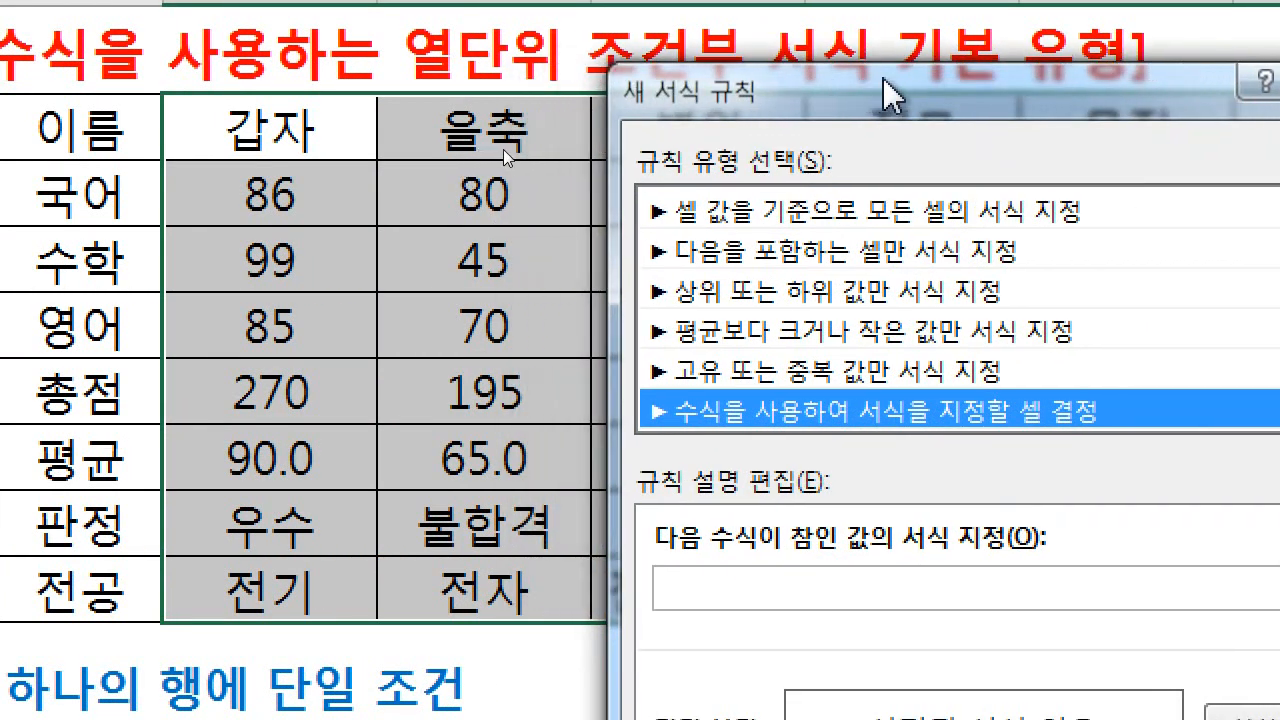
- Begin the rule's formula with an equals sign and a reference to the first record's 평균 cell, C31
left_click(682, 600)
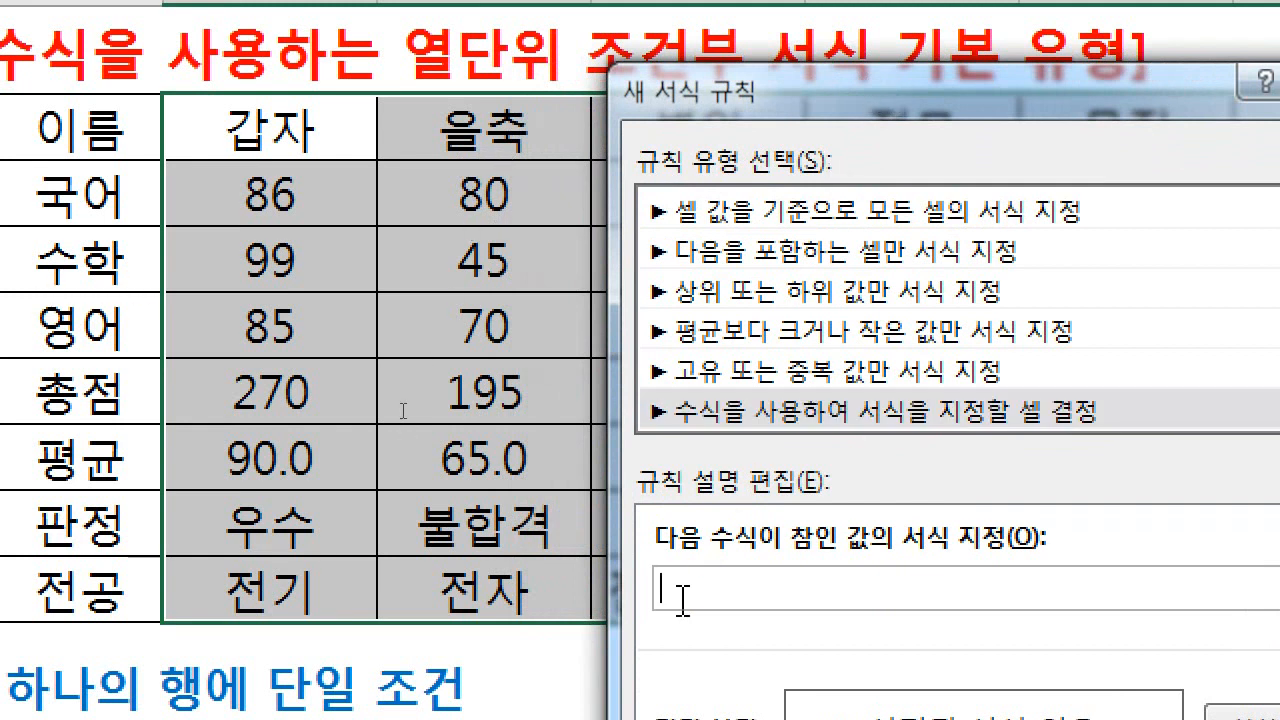
type("=")
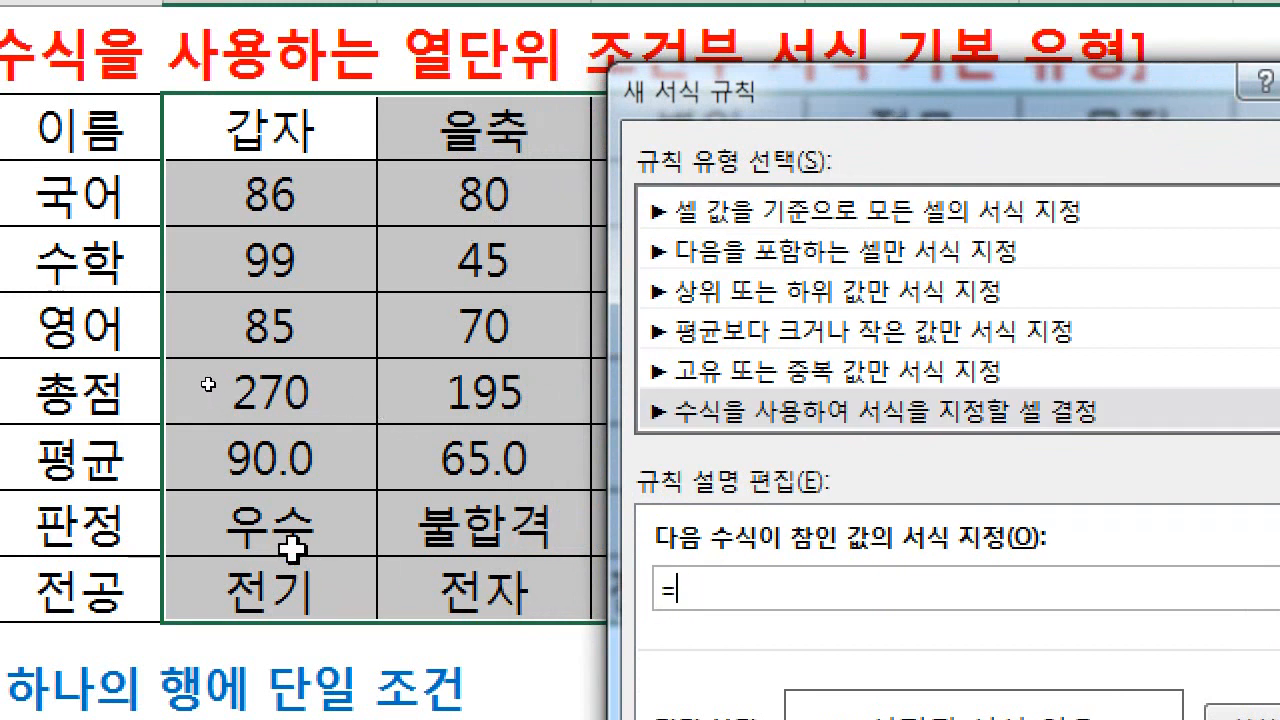
left_click(268, 470)
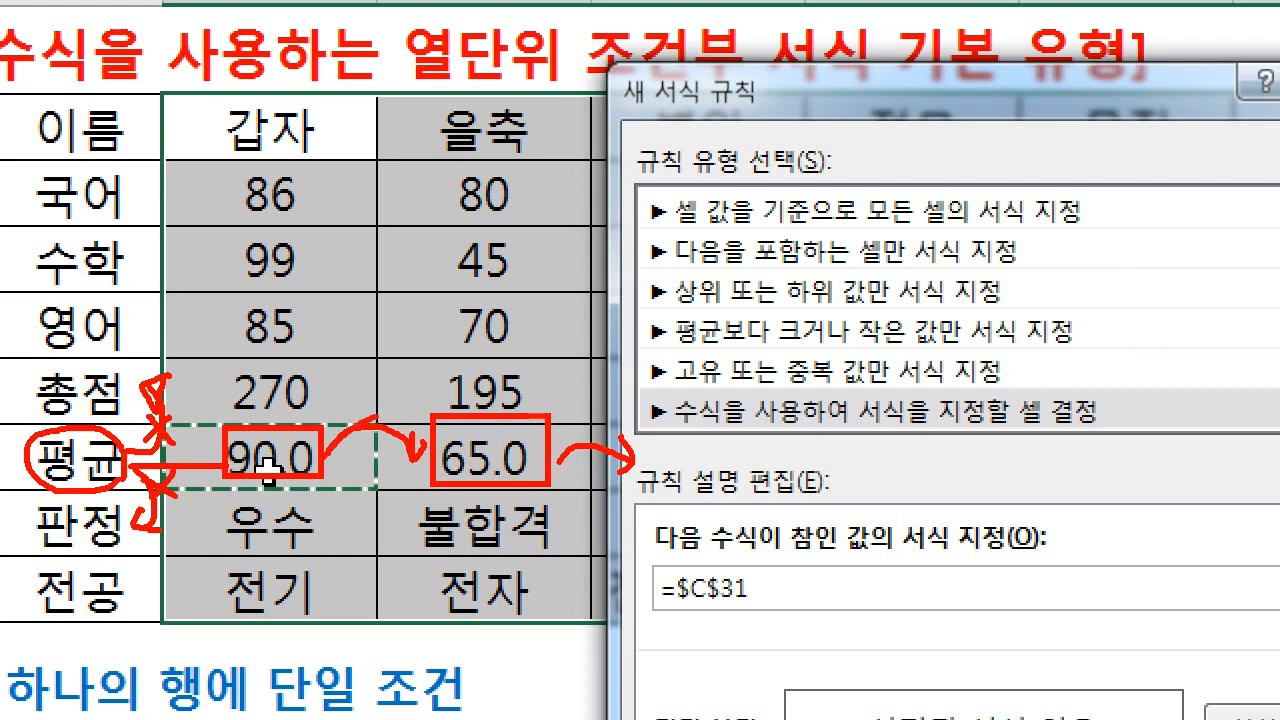
mouse_move(332, 452)
left_mouse_down()
mouse_move(388, 410)
mouse_move(578, 426)
left_mouse_up()
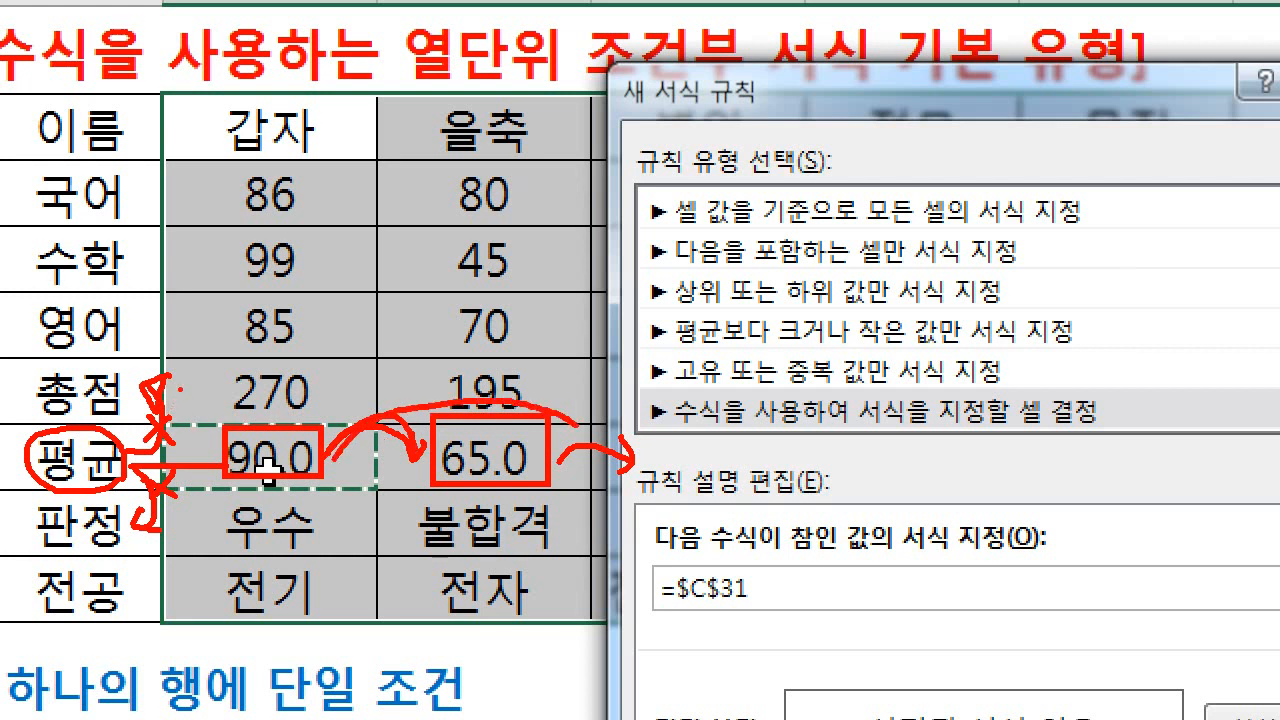
left_click_drag(178, 388, 140, 412)
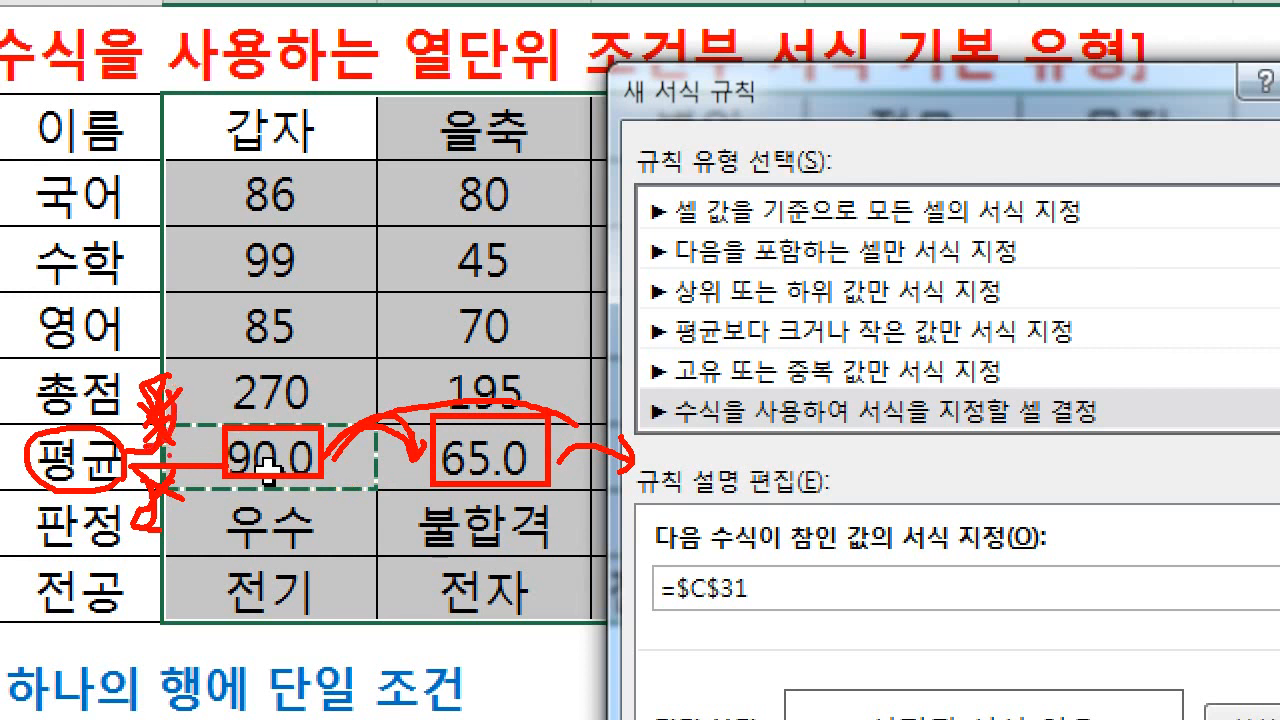
mouse_move(224, 440)
left_mouse_down()
mouse_move(328, 384)
mouse_move(392, 408)
left_mouse_up()
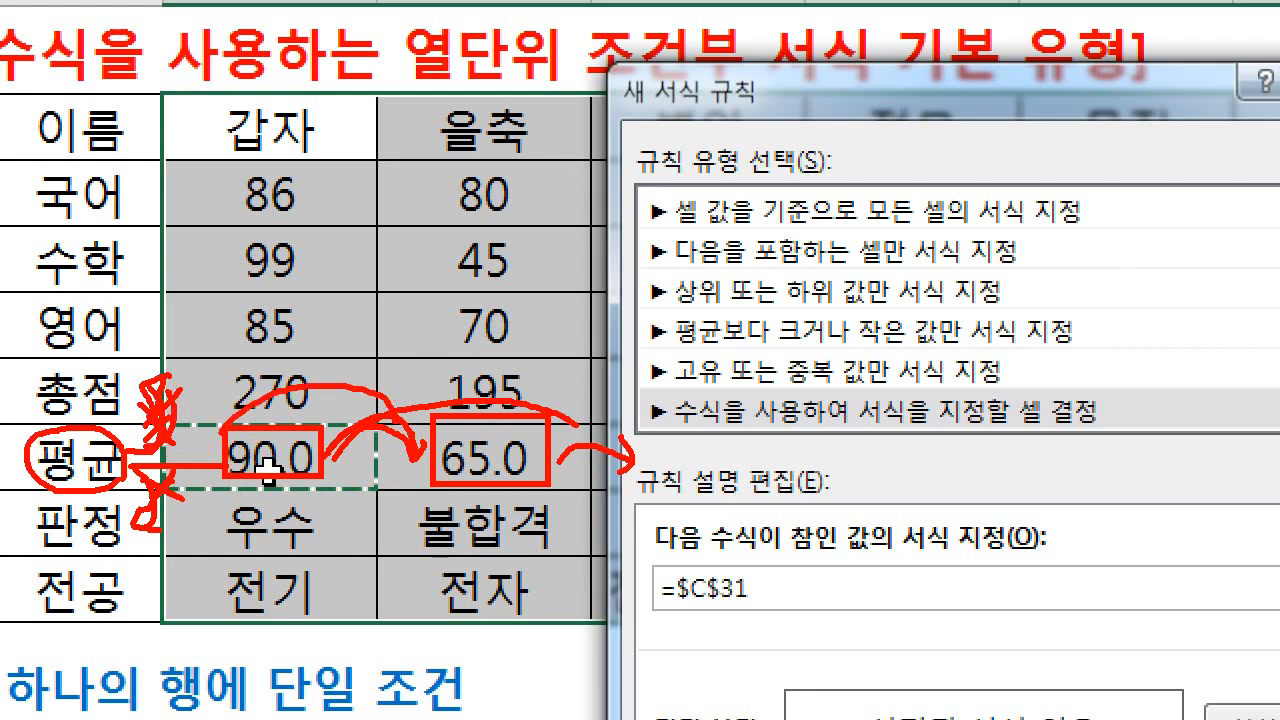
key("Escape")
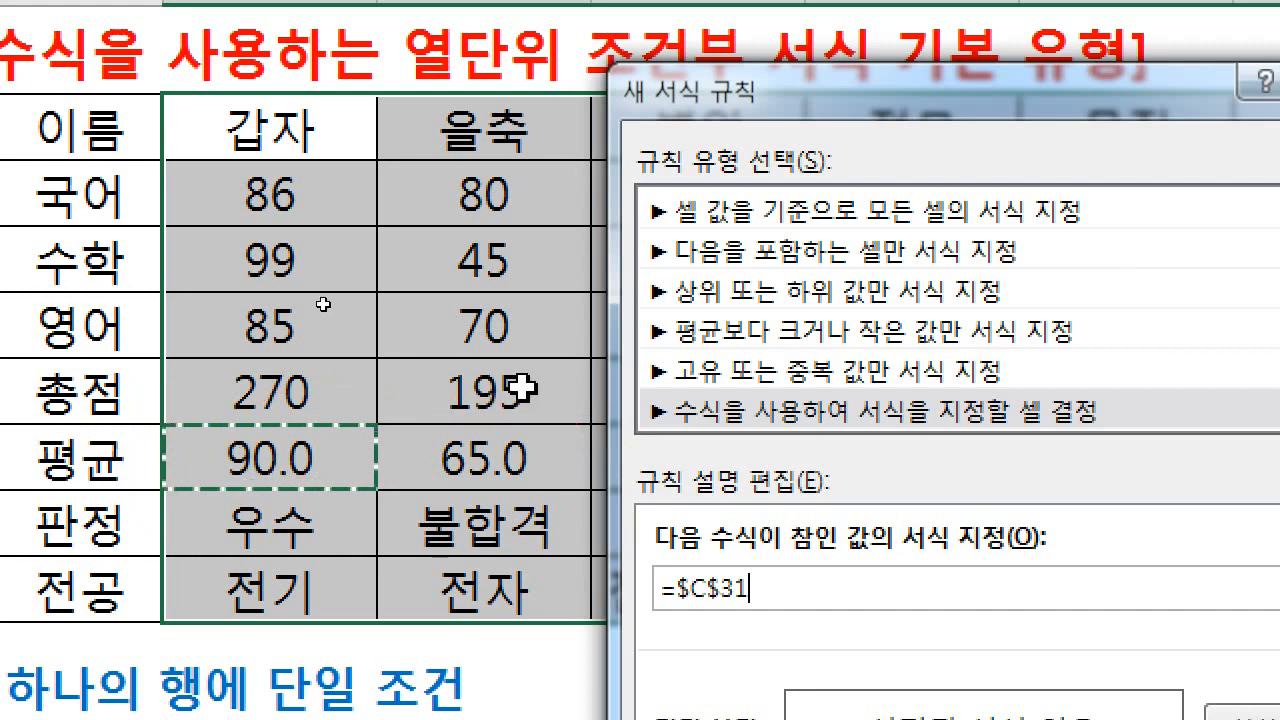
type("+")
left_click(292, 455)
key("BackSpace")
key("BackSpace")
key("BackSpace")
key("BackSpace")
key("BackSpace")
key("BackSpace")
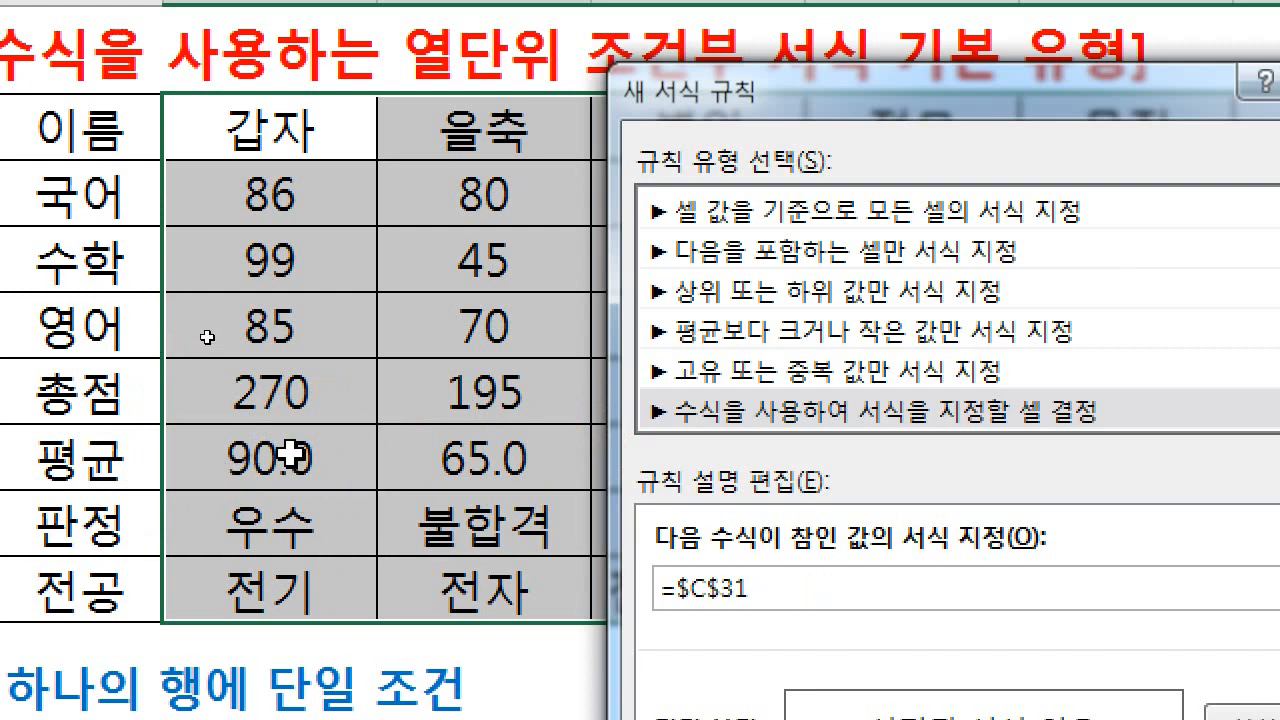
key("BackSpace")
key("BackSpace")
key("BackSpace")
key("BackSpace")
key("BackSpace")
- Reference the first record's 평균 cell with only its row locked and complete the rule's formula as =C$31>=90
left_click(292, 455)
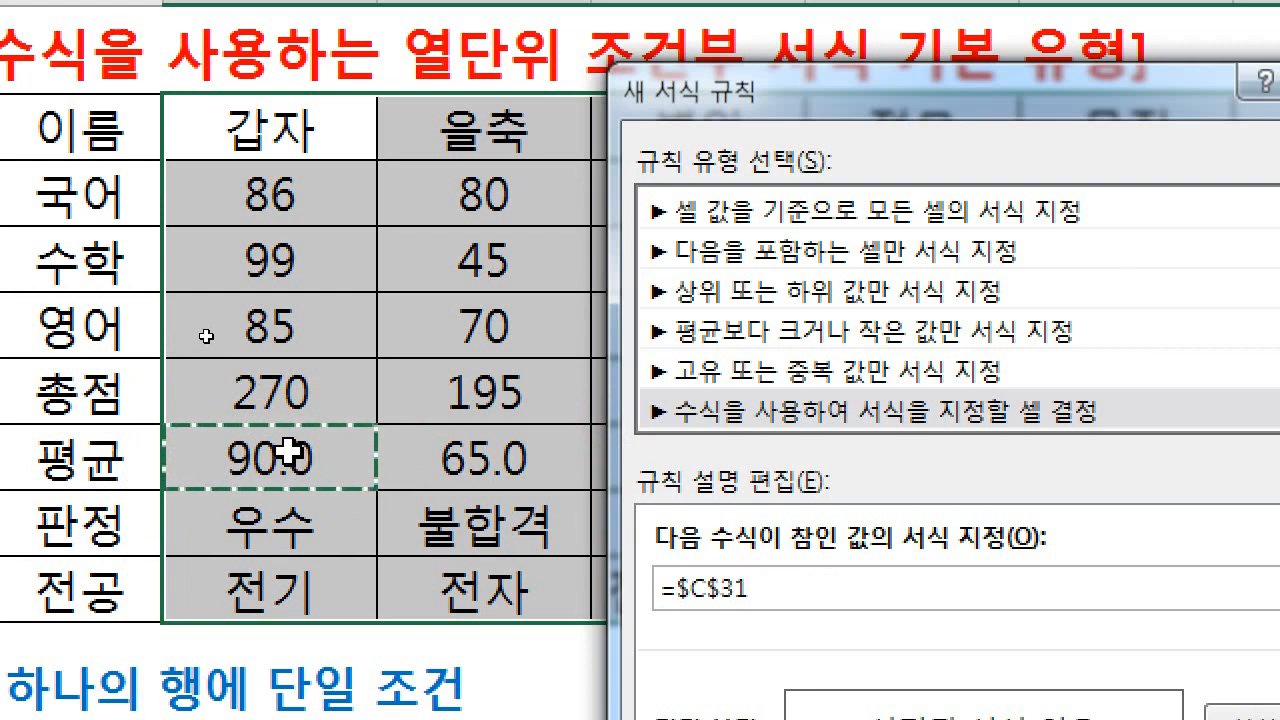
key("F4")
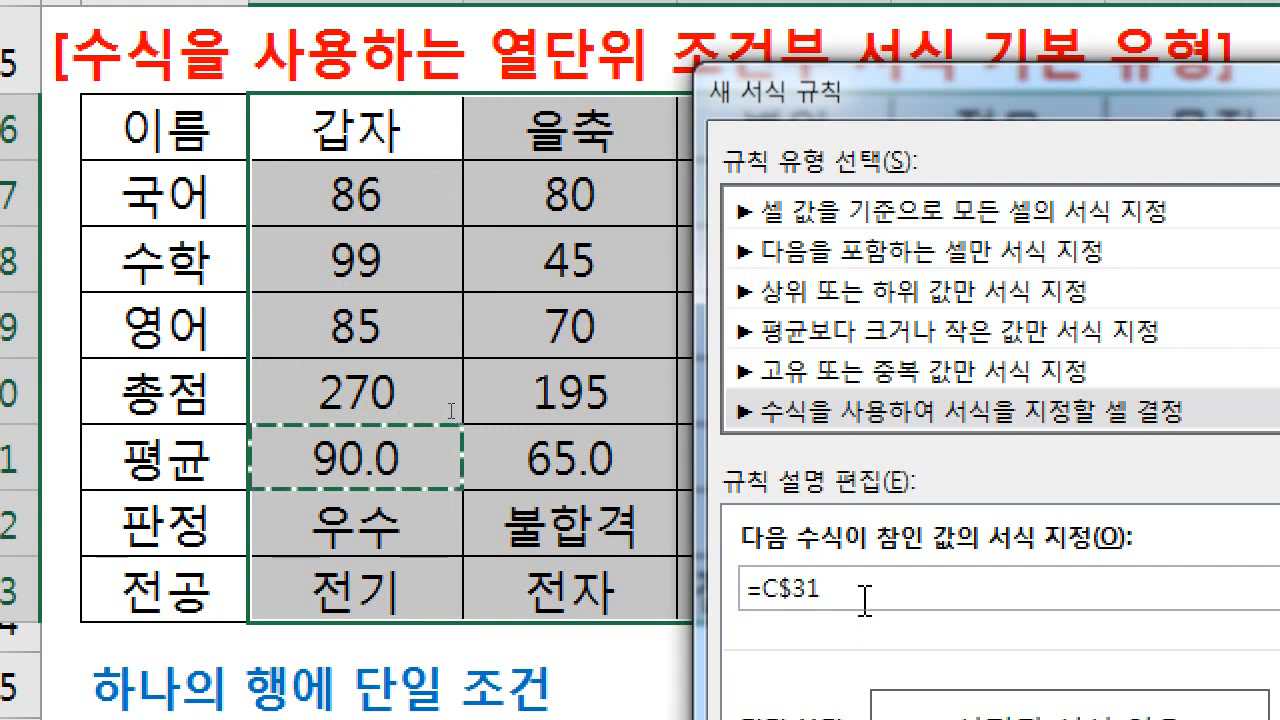
type(">=")
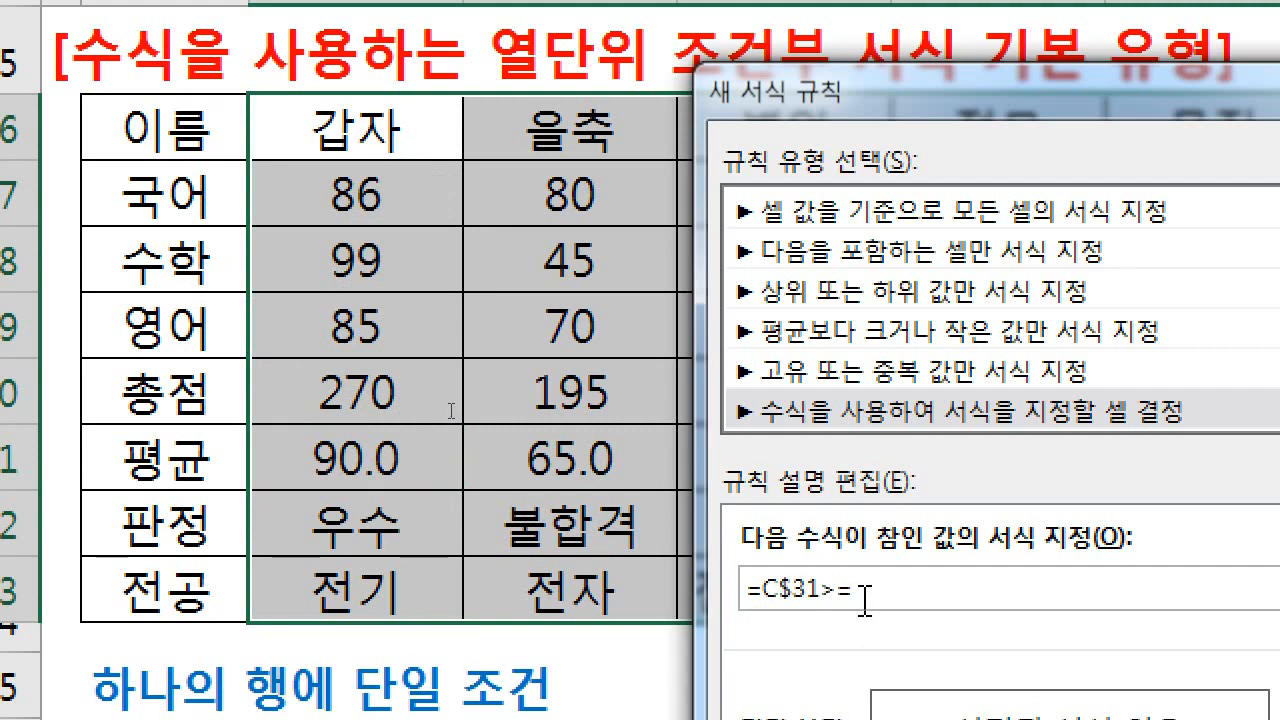
type("90")
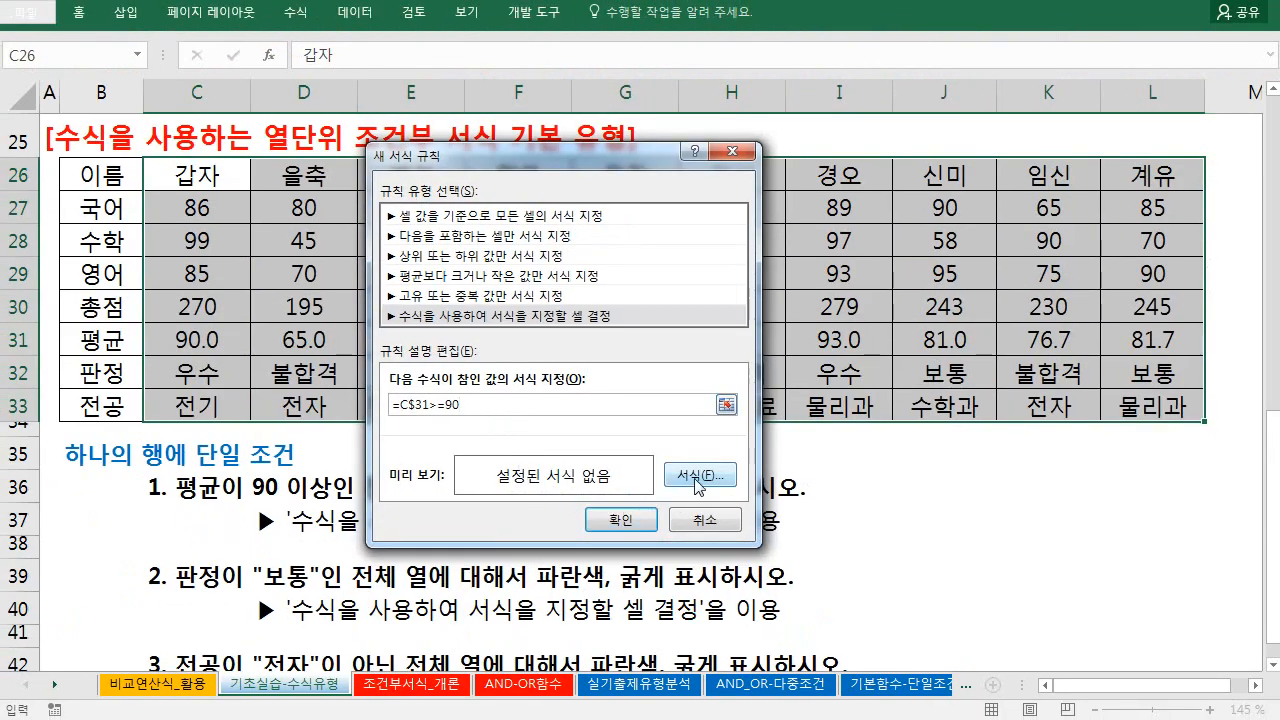
- Give the 평균 rule a yellow fill and apply it to the records in C26:L33
left_click(700, 476)
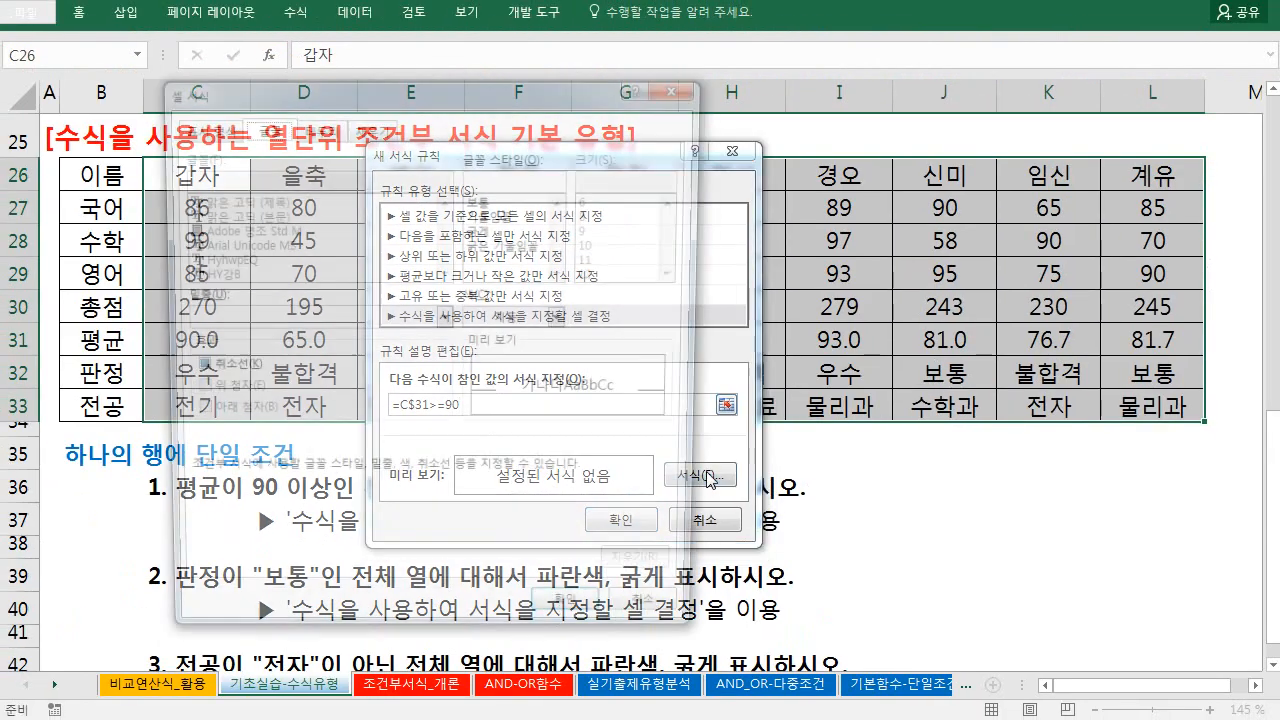
left_click(563, 319)
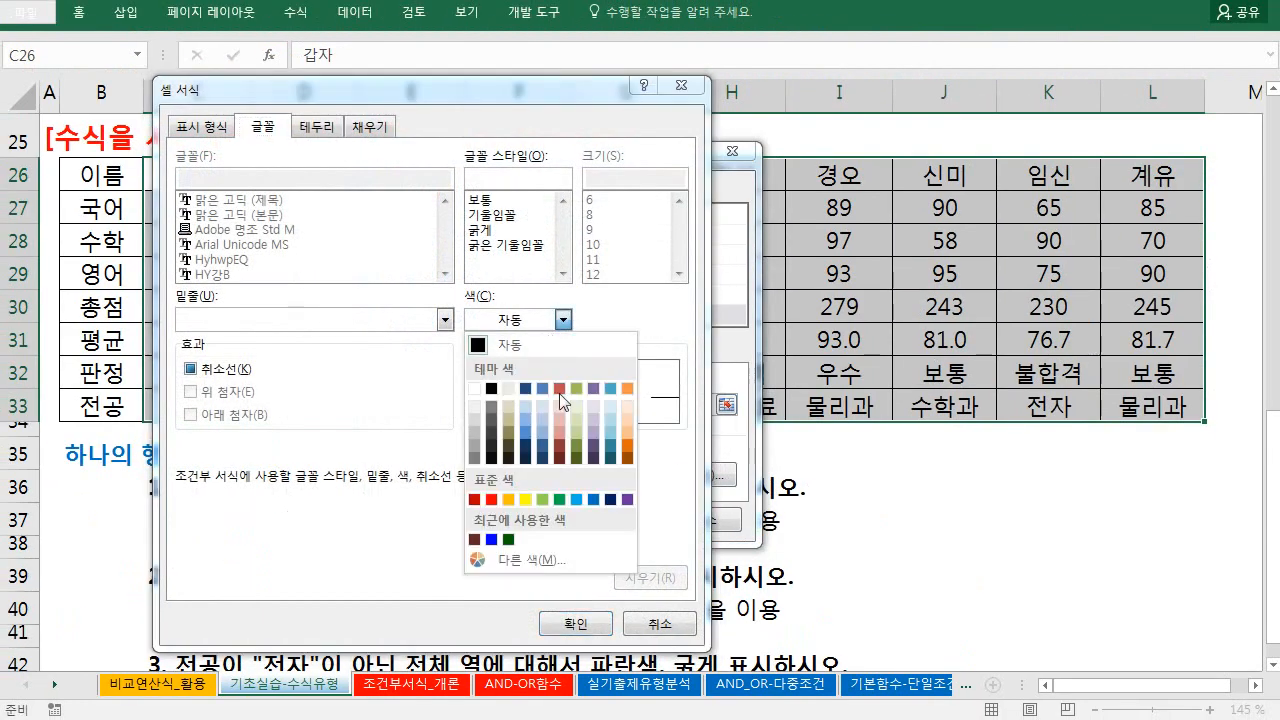
left_click(574, 336)
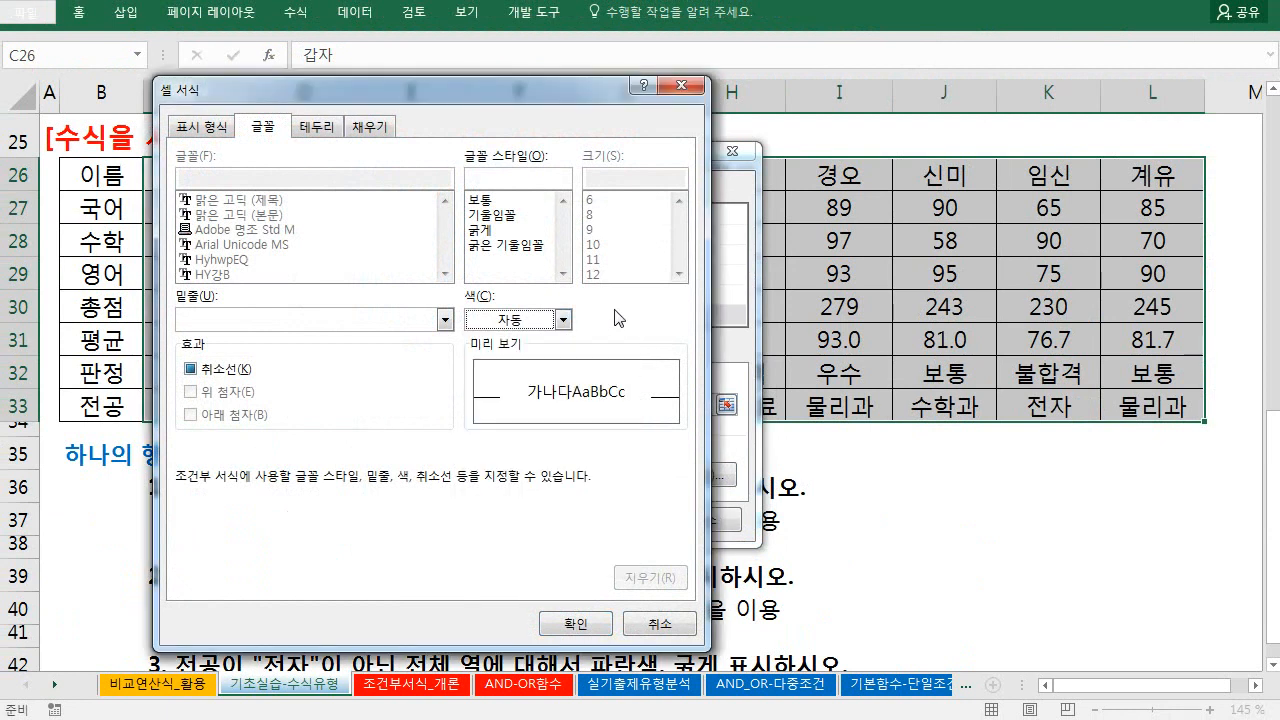
left_click(372, 126)
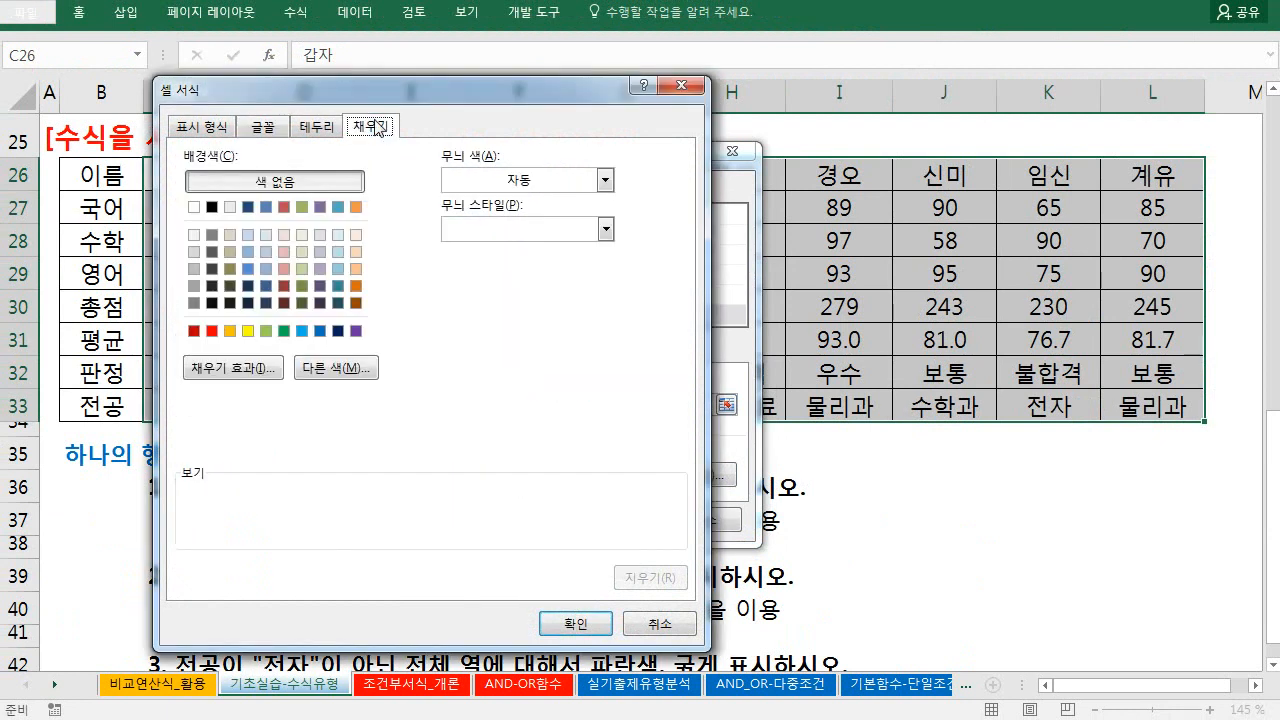
left_click(248, 331)
left_click(560, 625)
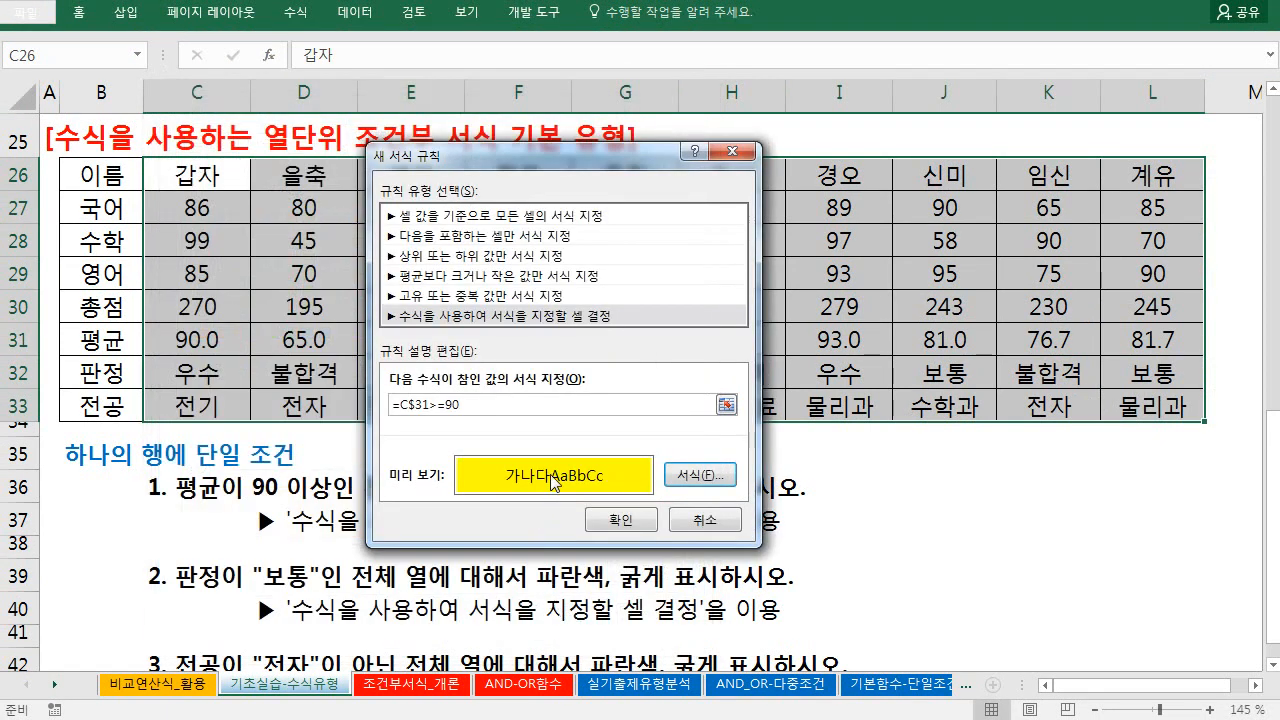
left_click_drag(588, 166, 874, 200)
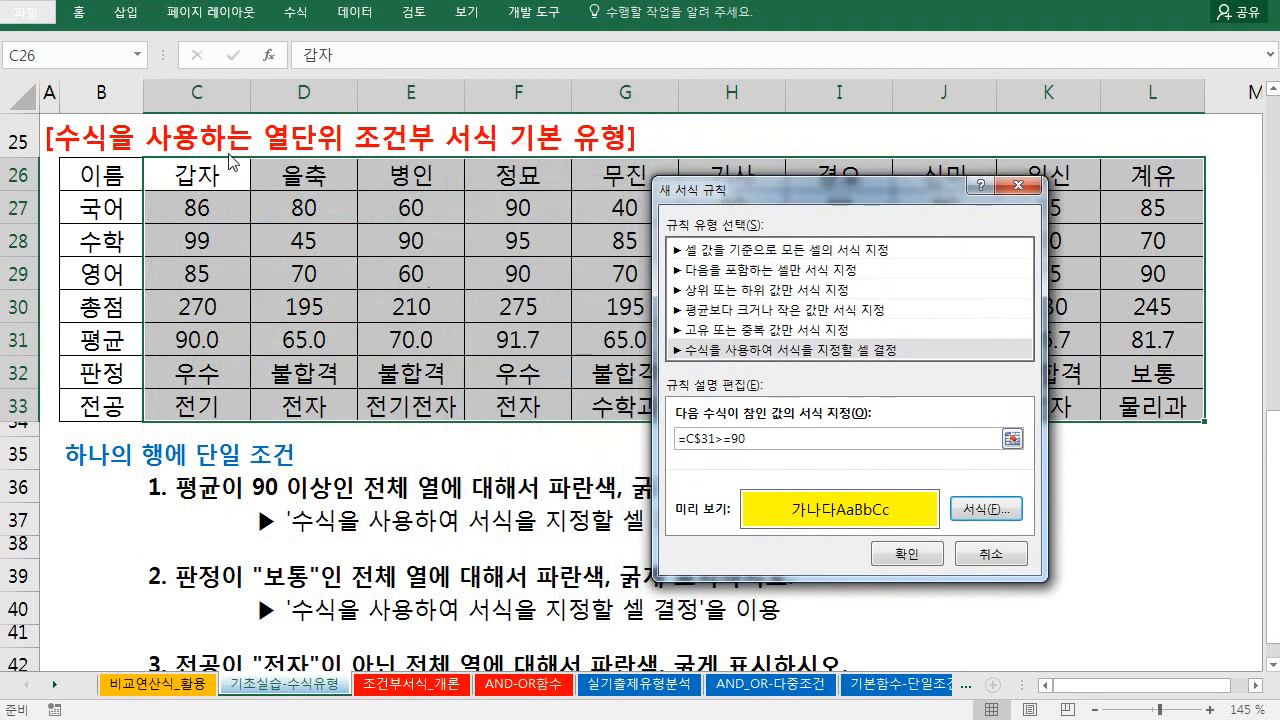
left_click(905, 553)
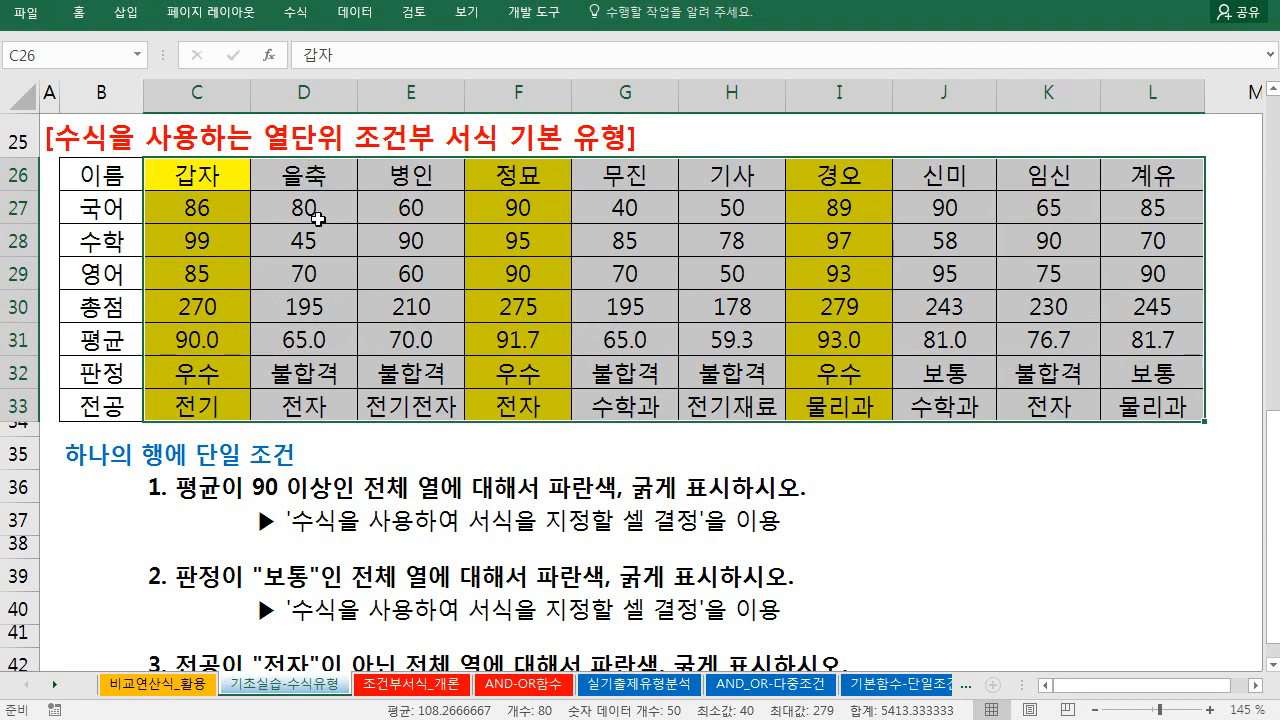
- Clear the conditional formatting rules from the entire sheet, removing the yellow 평균 rule
left_click(79, 13)
left_click(804, 62)
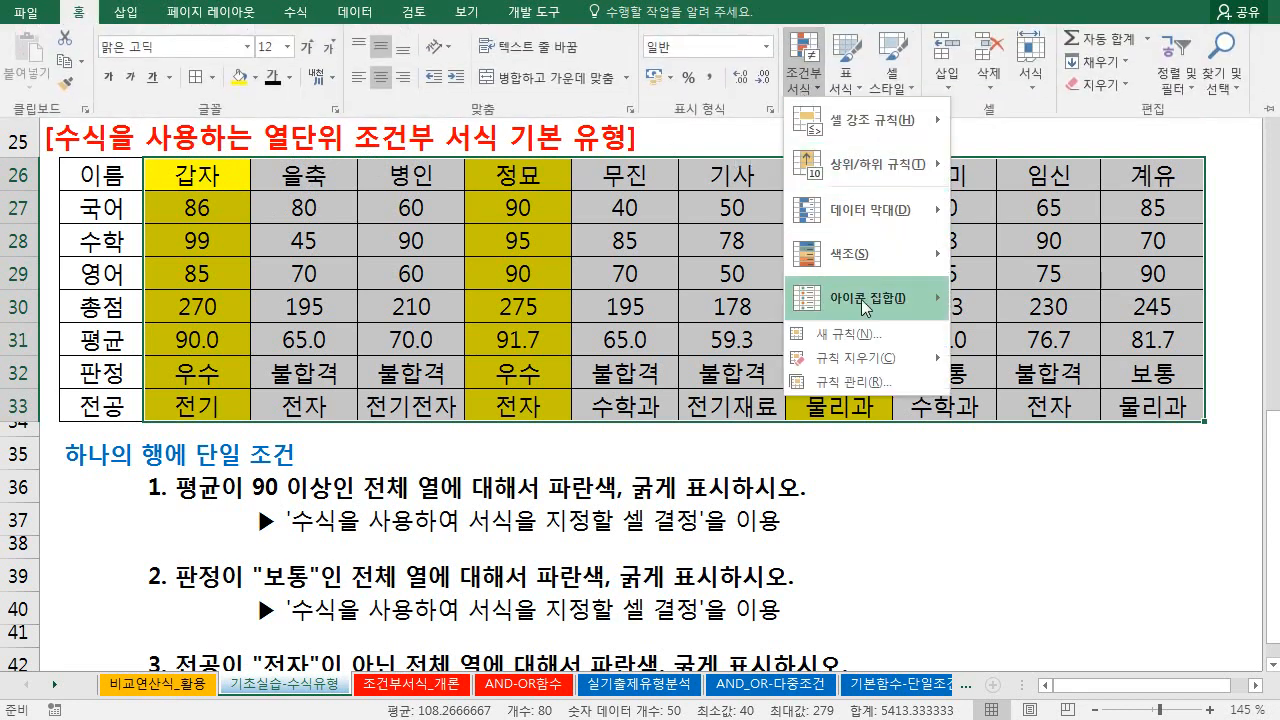
mouse_move(864, 358)
left_click(1020, 393)
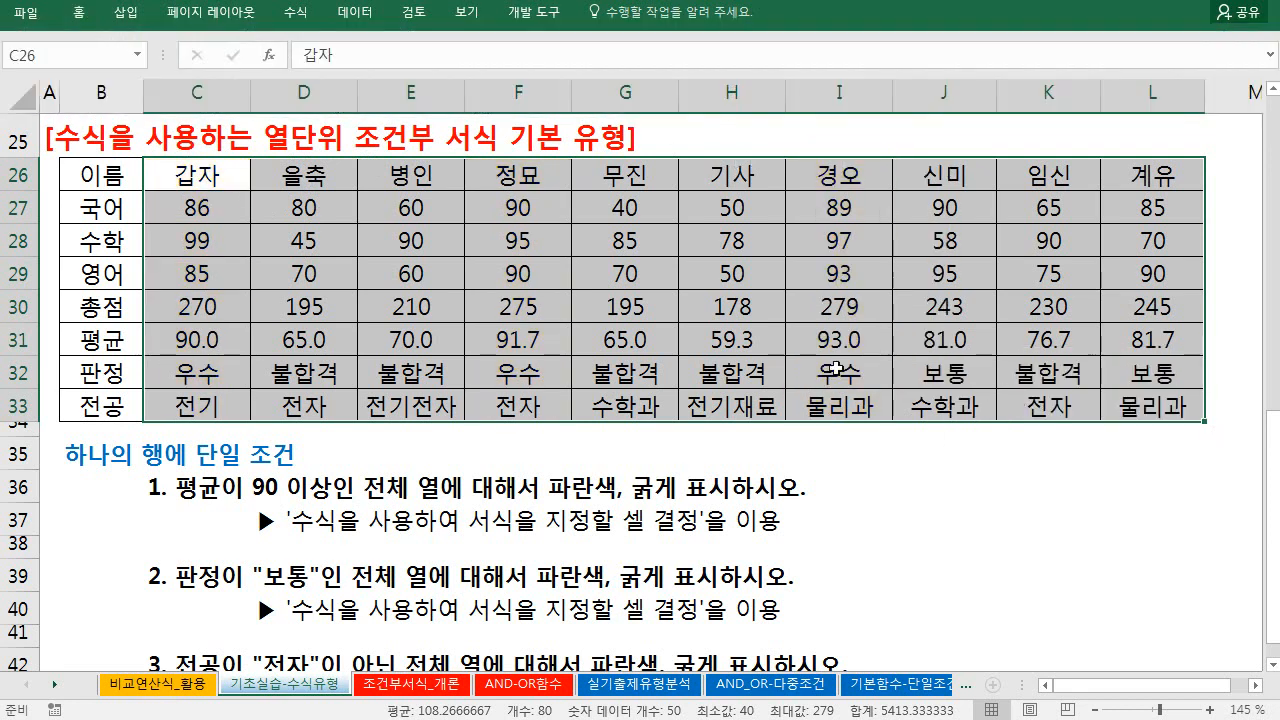
- Reselect the records C26:L33 and create another conditional formatting rule that uses a formula to determine the cells
left_click(488, 298)
left_click_drag(205, 182, 1102, 410)
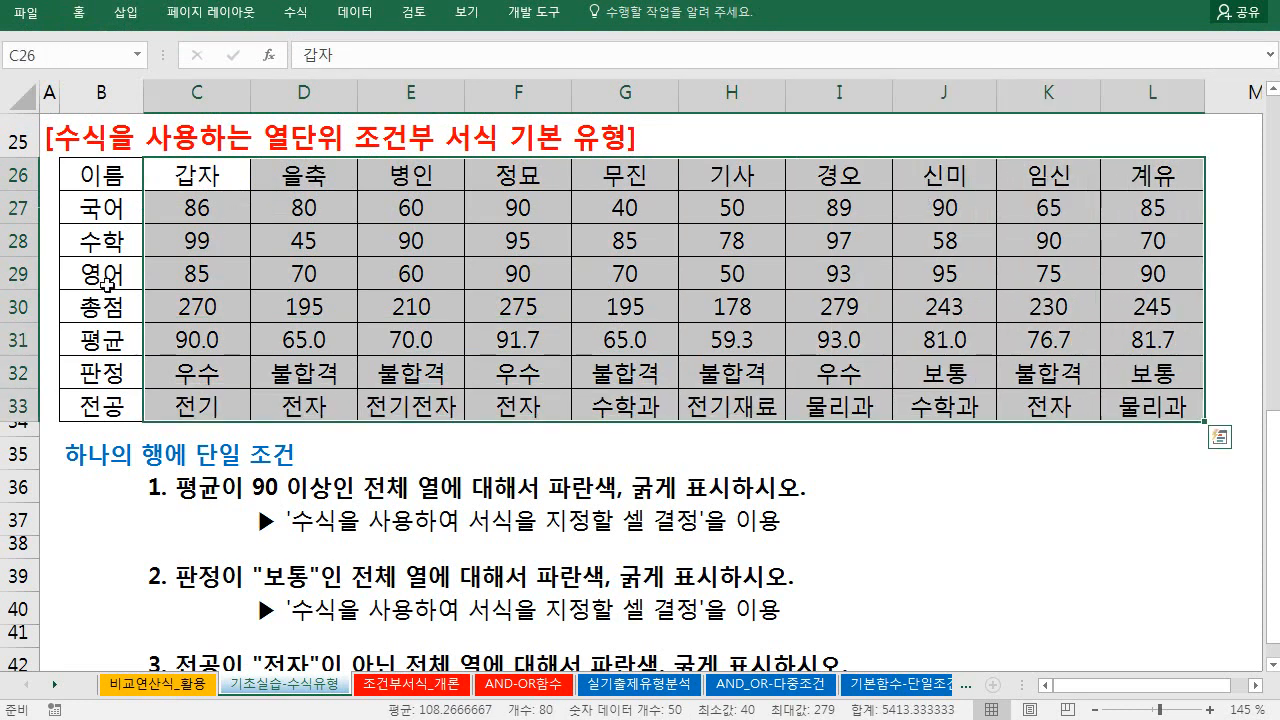
left_click(79, 13)
left_click(800, 80)
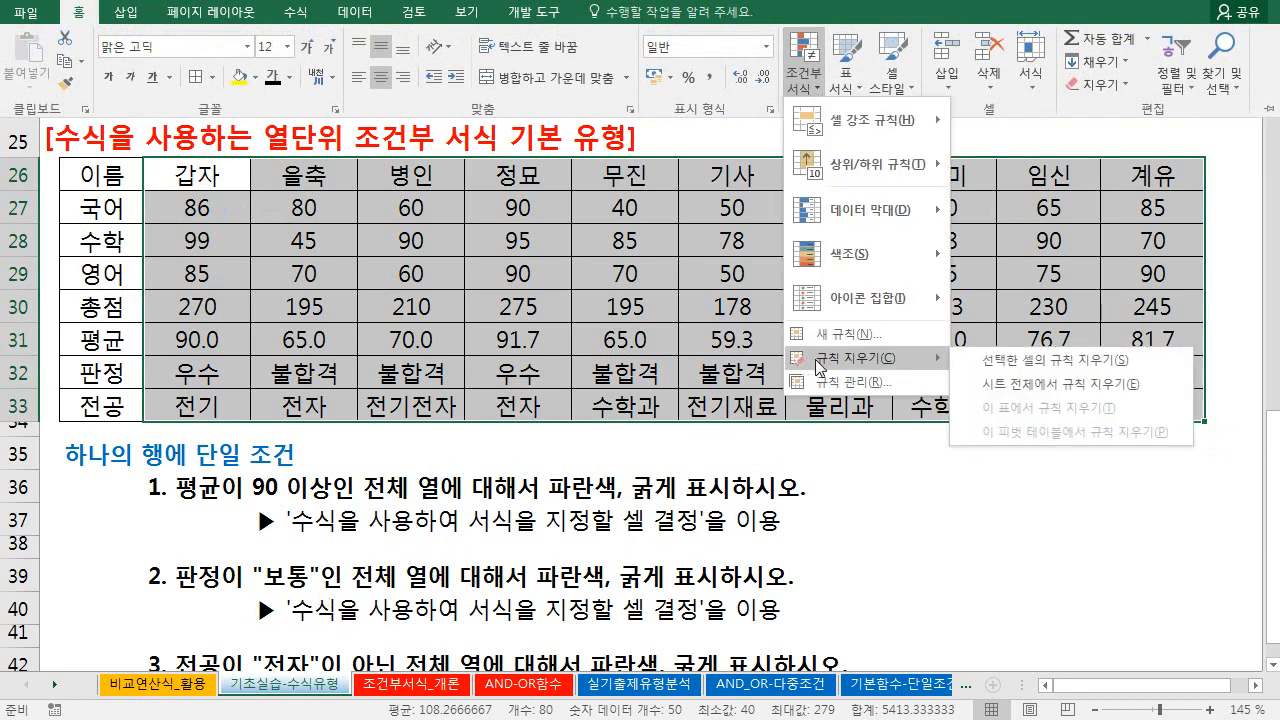
left_click(805, 334)
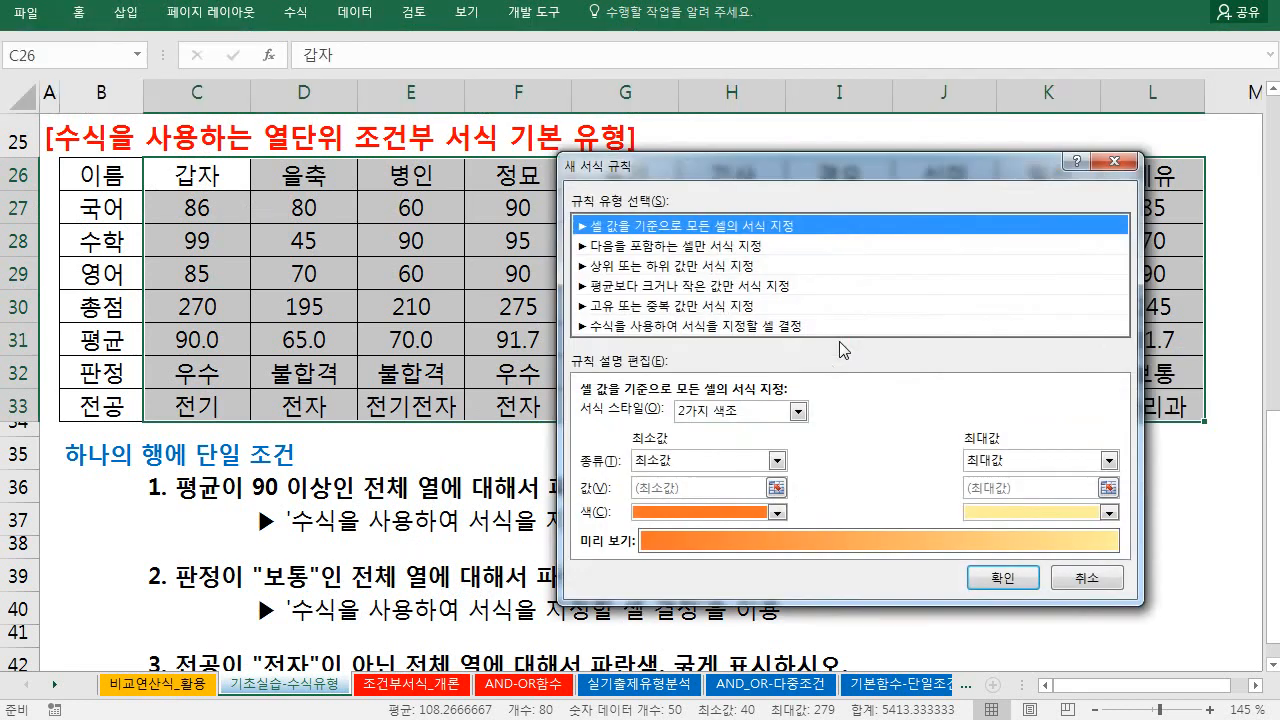
left_click(712, 327)
left_click(630, 417)
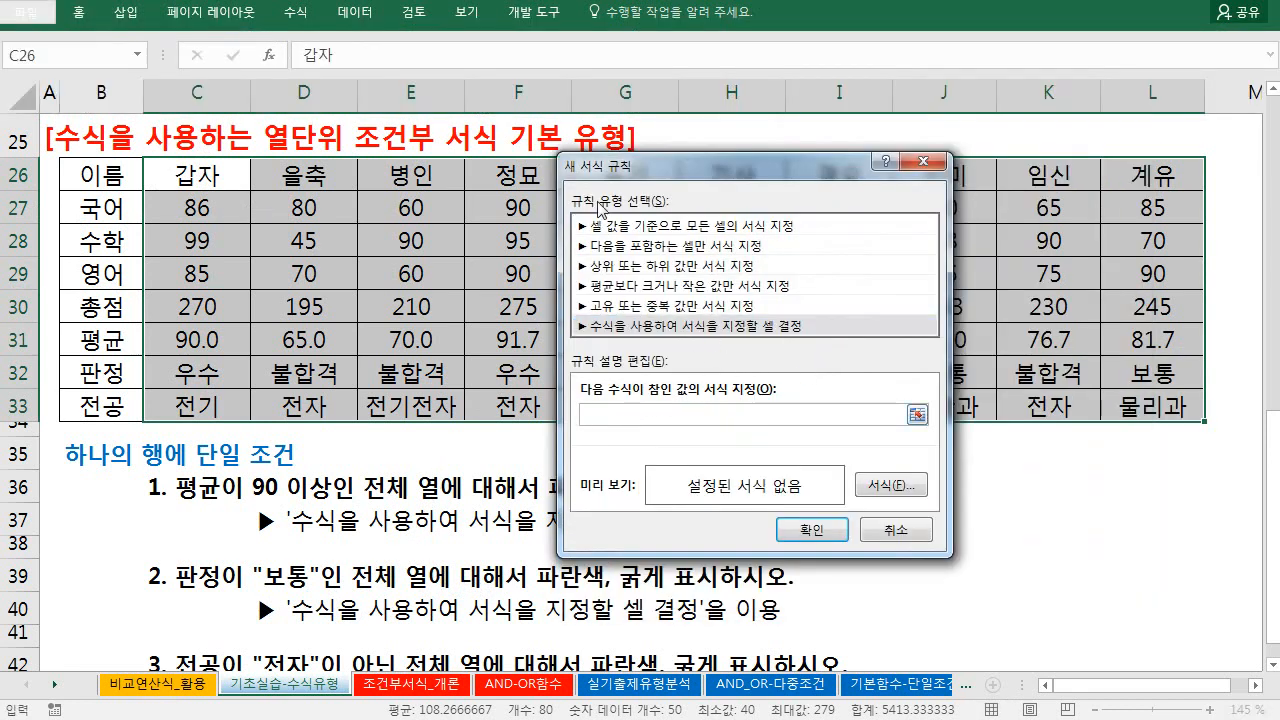
left_click_drag(595, 168, 405, 216)
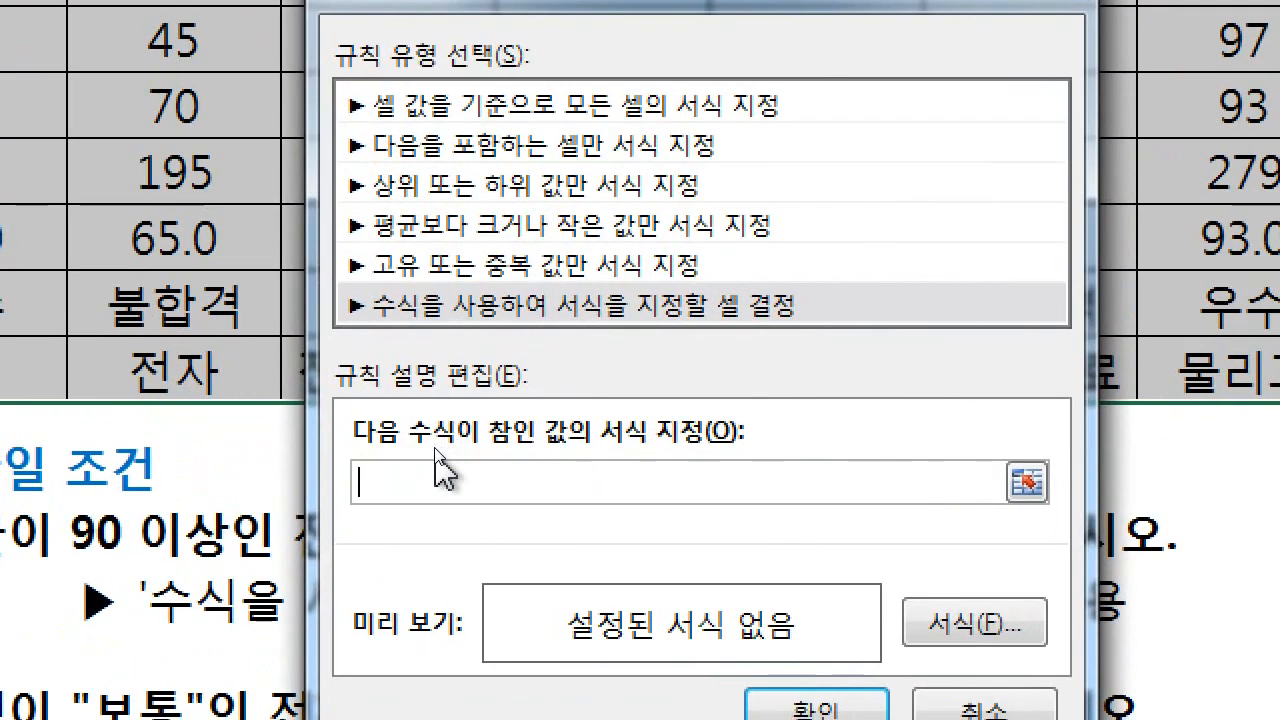
- Reference the first record's 판정 cell with only its row locked and complete the rule's formula as =C$32="보통"
type("=")
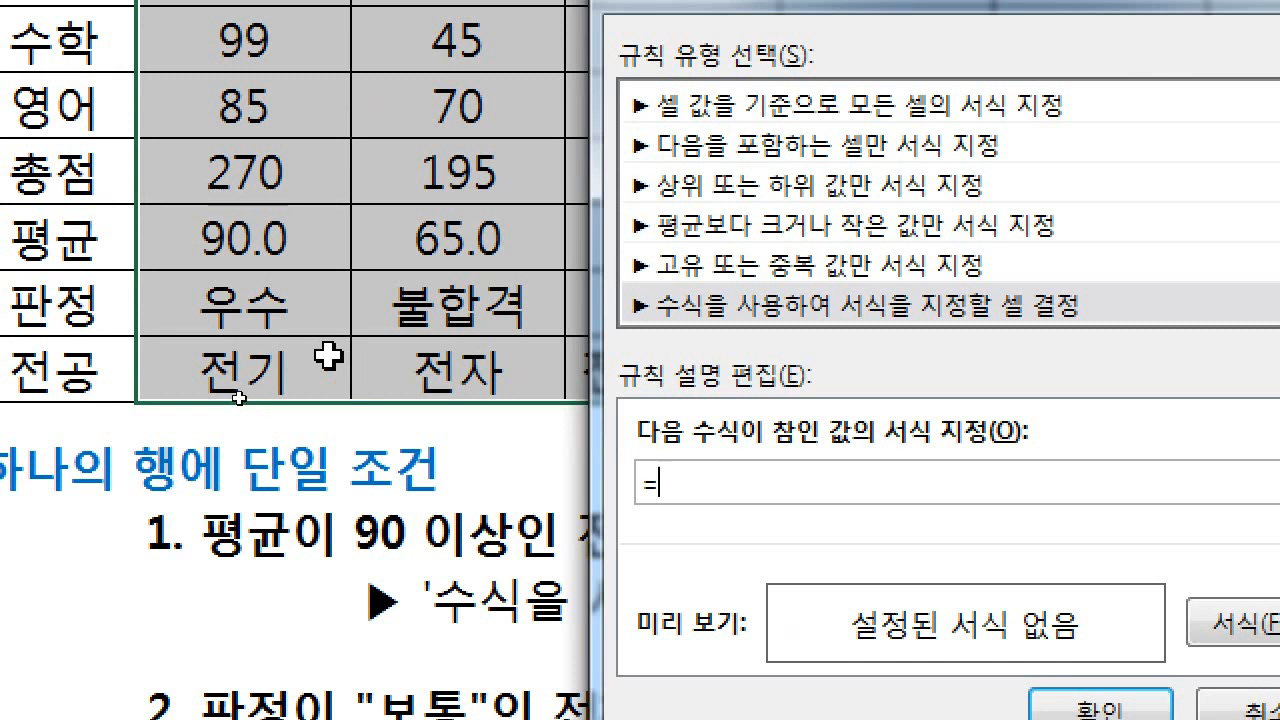
left_click(298, 311)
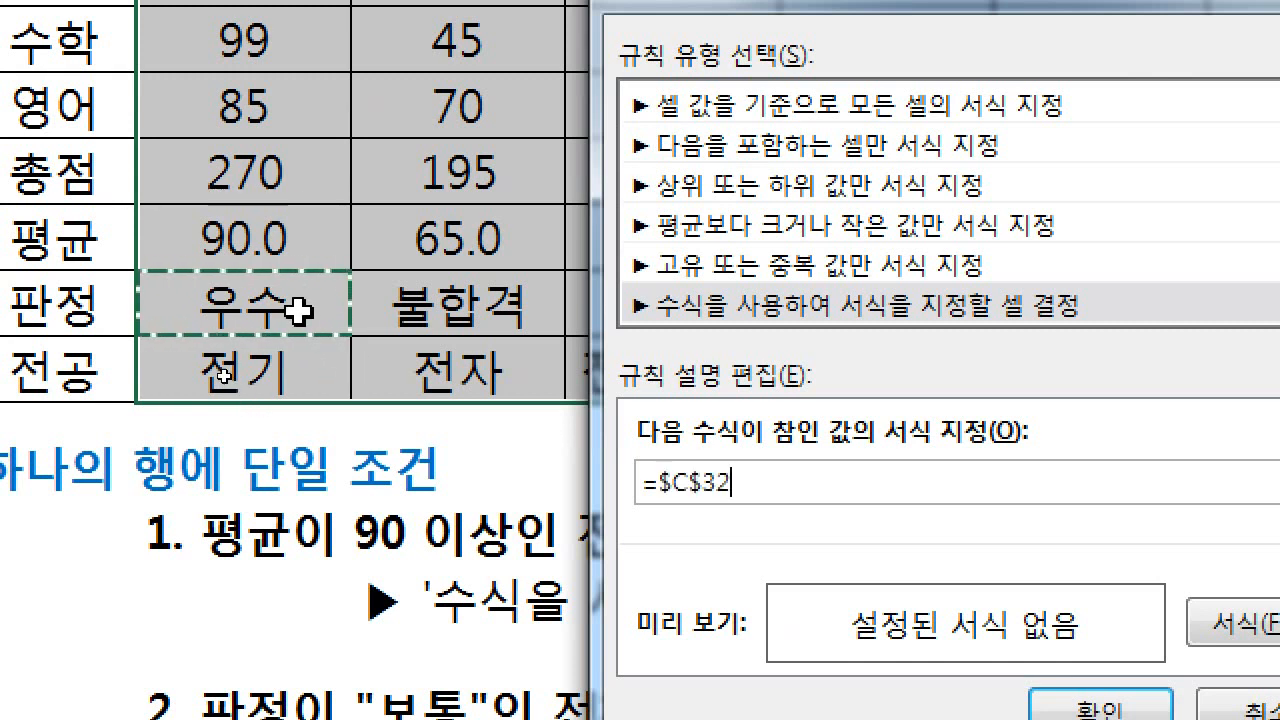
key("F4")
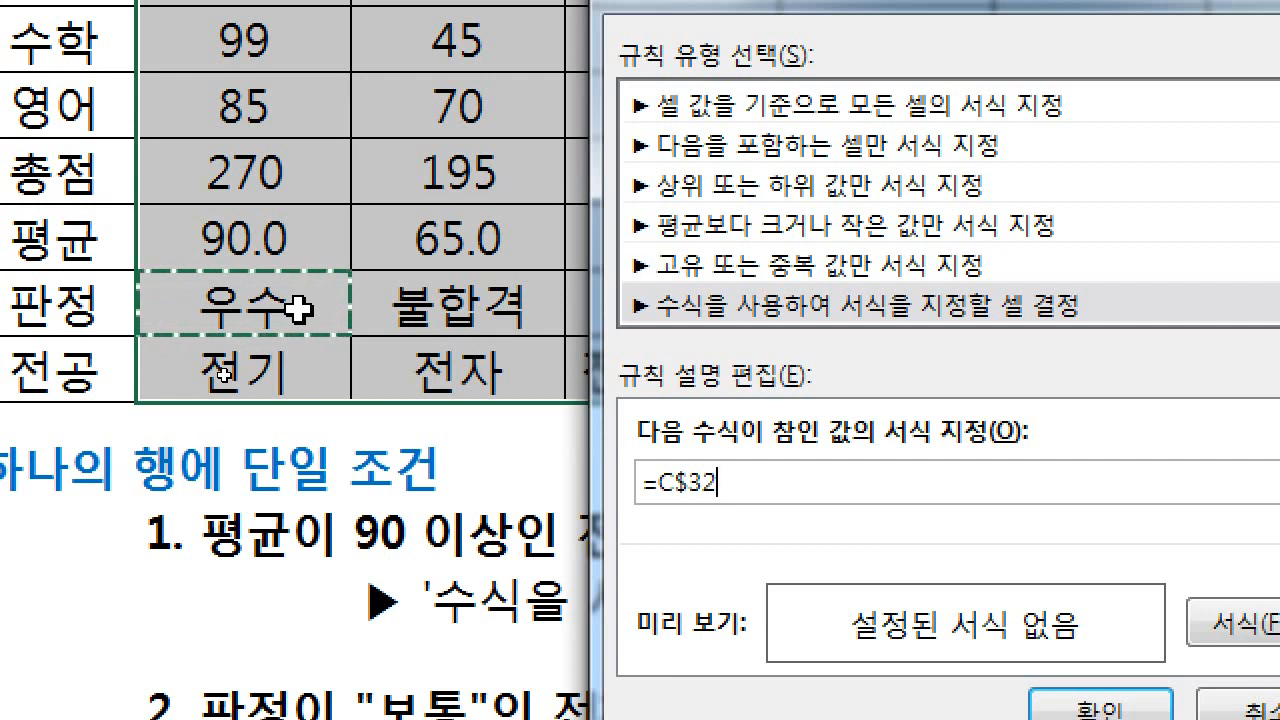
type("=")
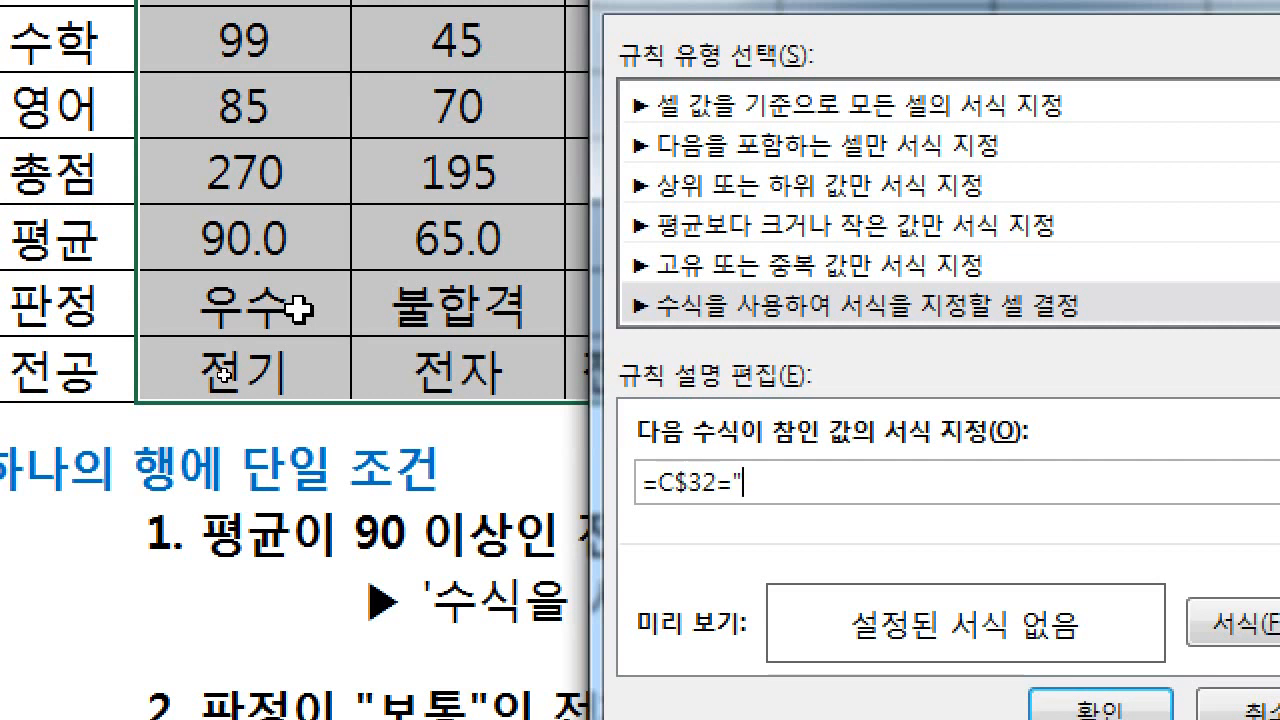
type("보통\"")
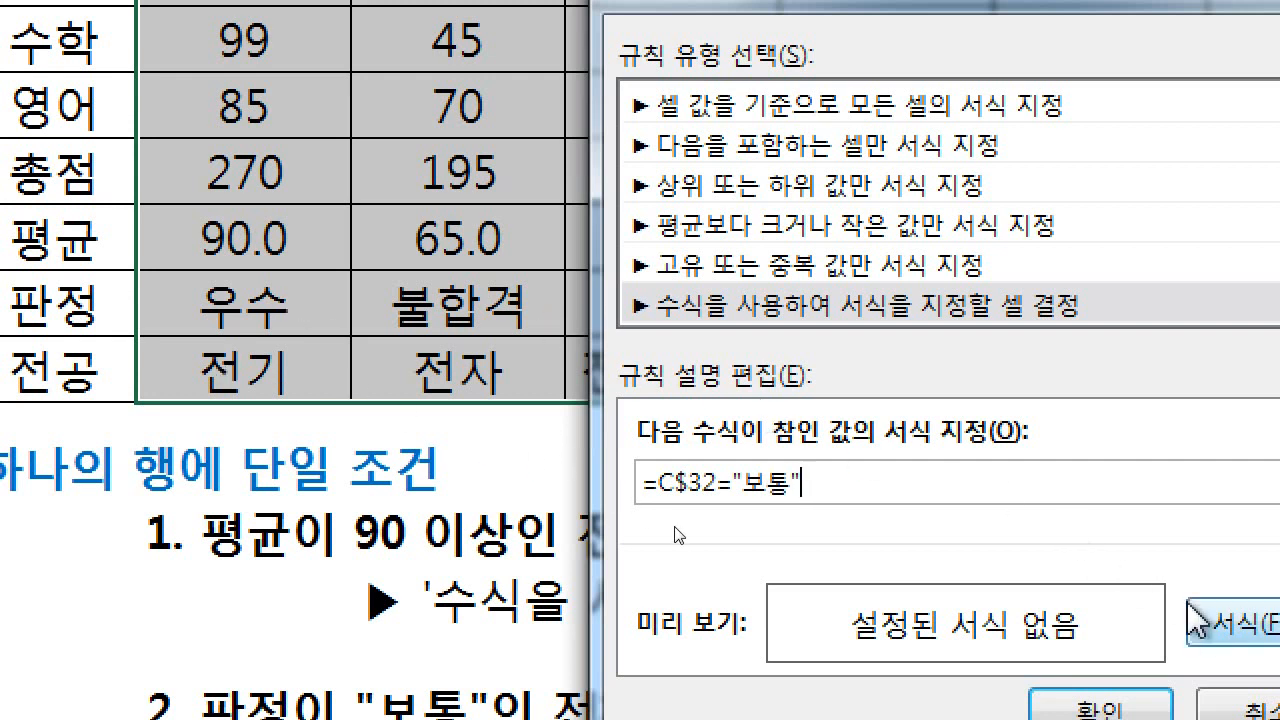
- Give the 판정 rule an orange fill and apply it to the records in C26:L33
left_click(1210, 624)
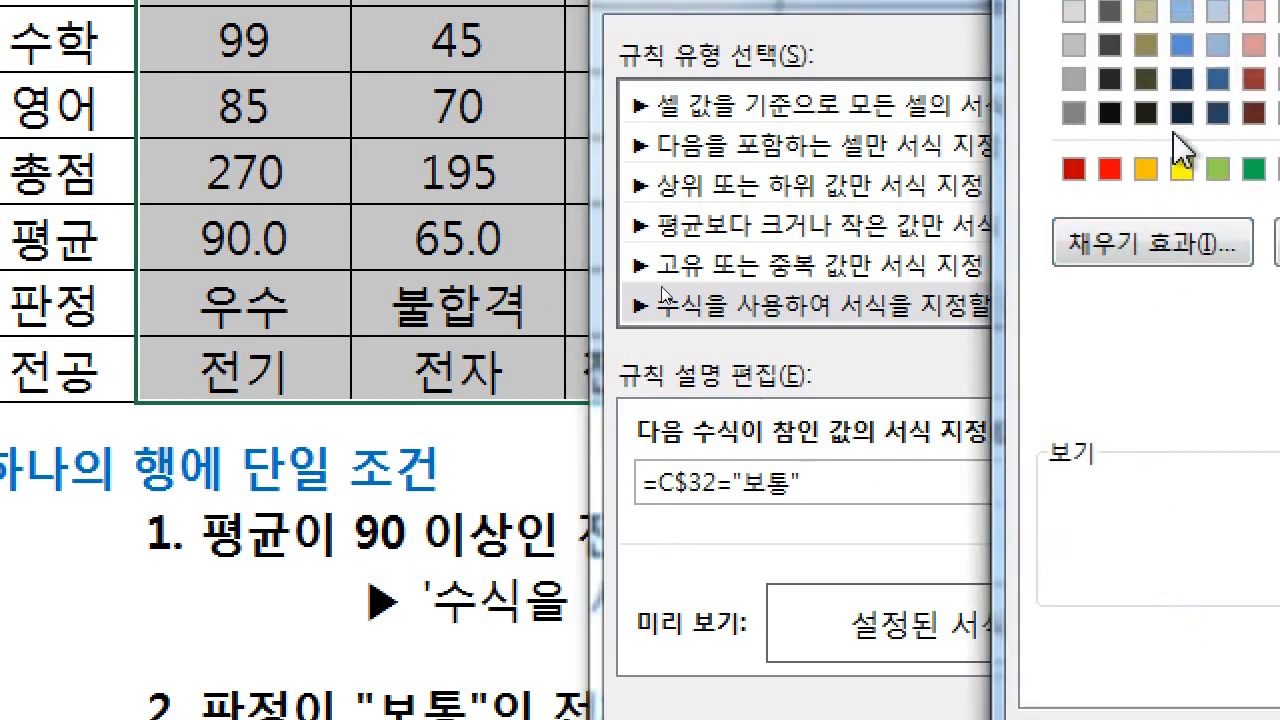
left_click(1182, 171)
left_click(1146, 170)
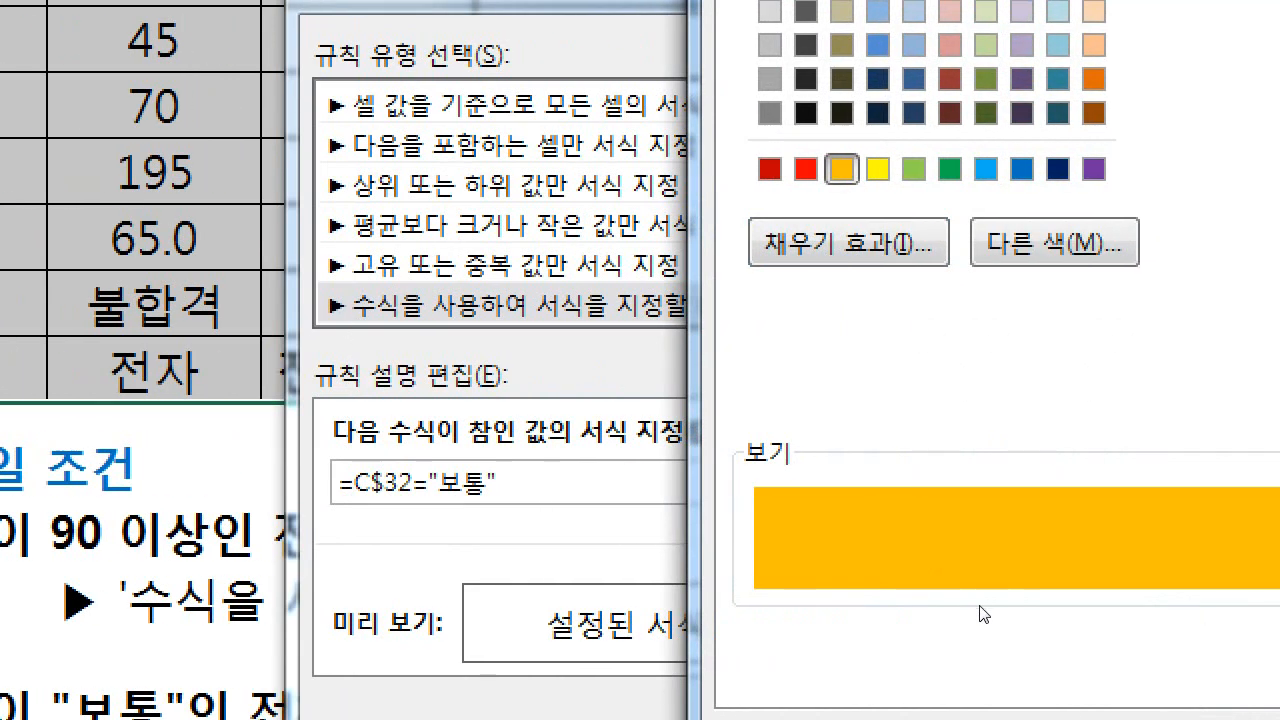
left_click(978, 605)
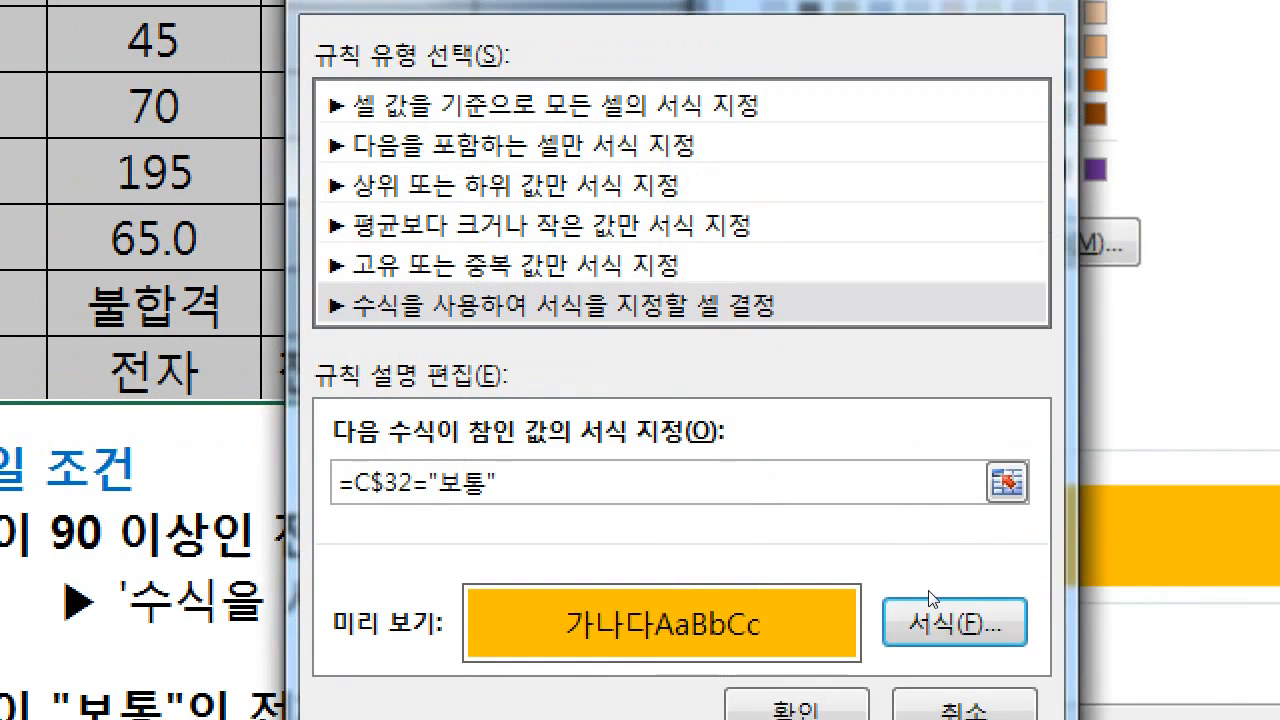
left_click(771, 699)
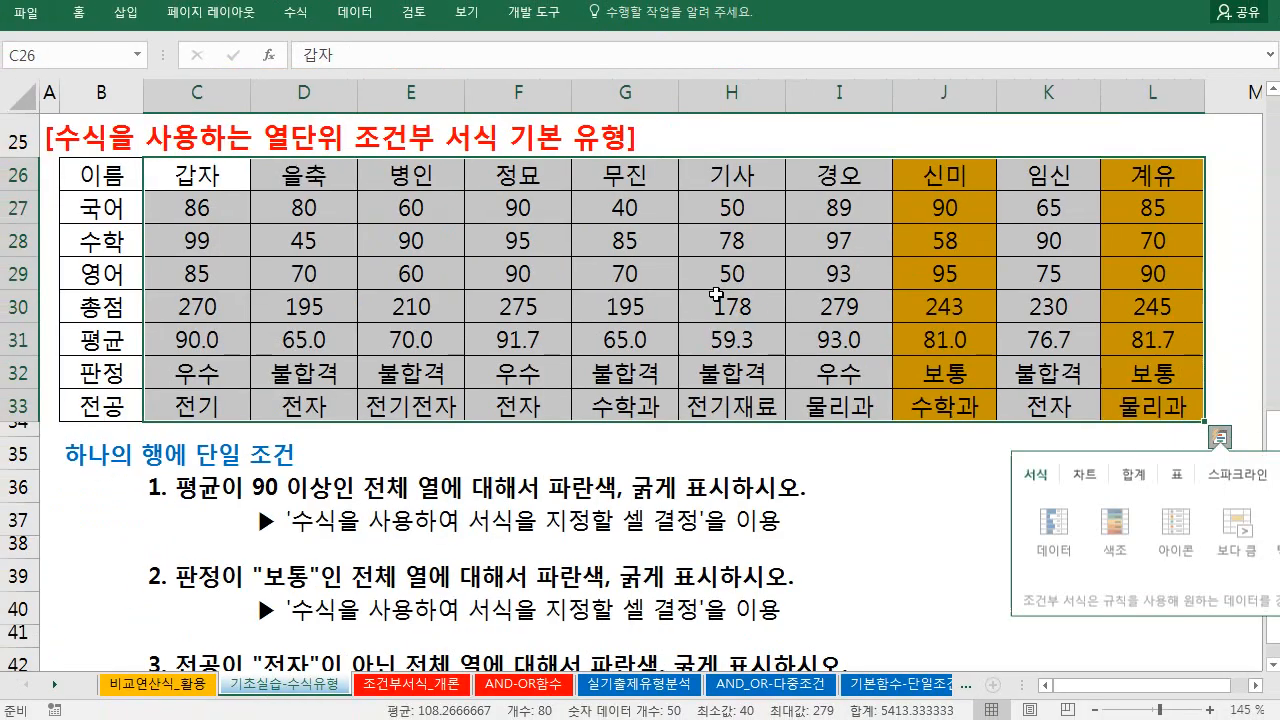
left_click(540, 318)
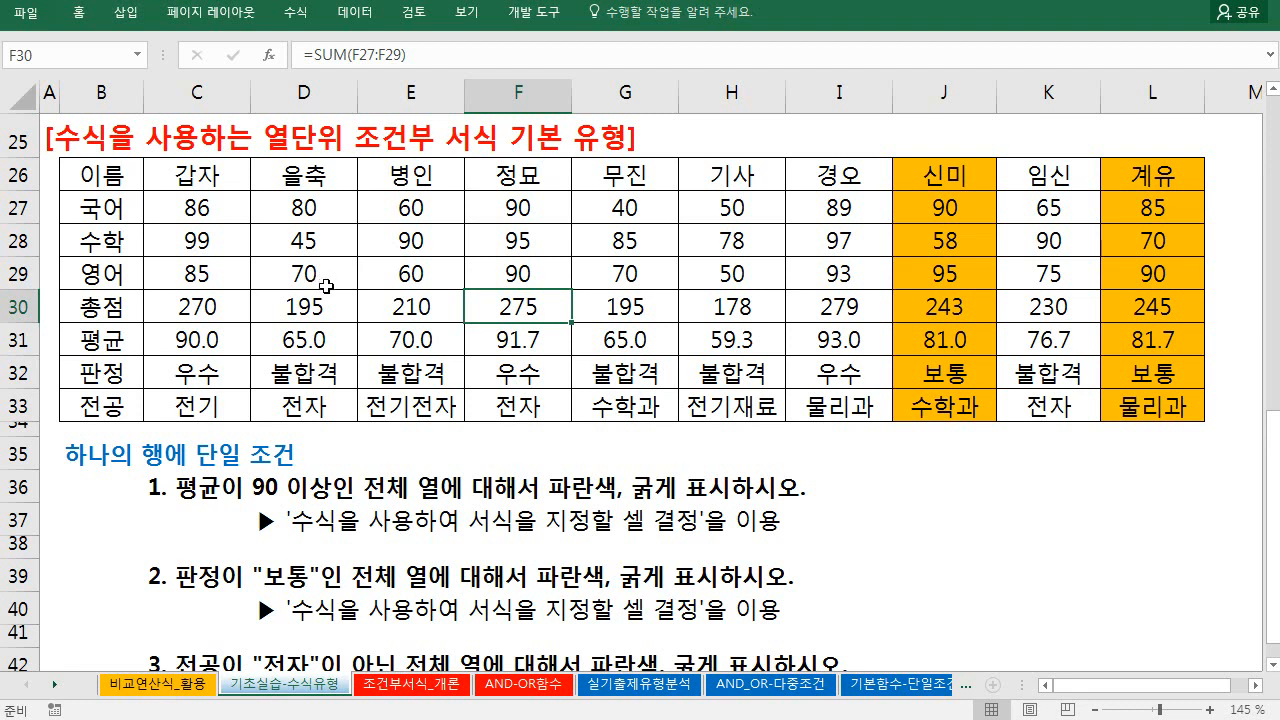
- Clear all conditional formatting rules from the entire sheet, including the orange 판정 rule
left_click(190, 207)
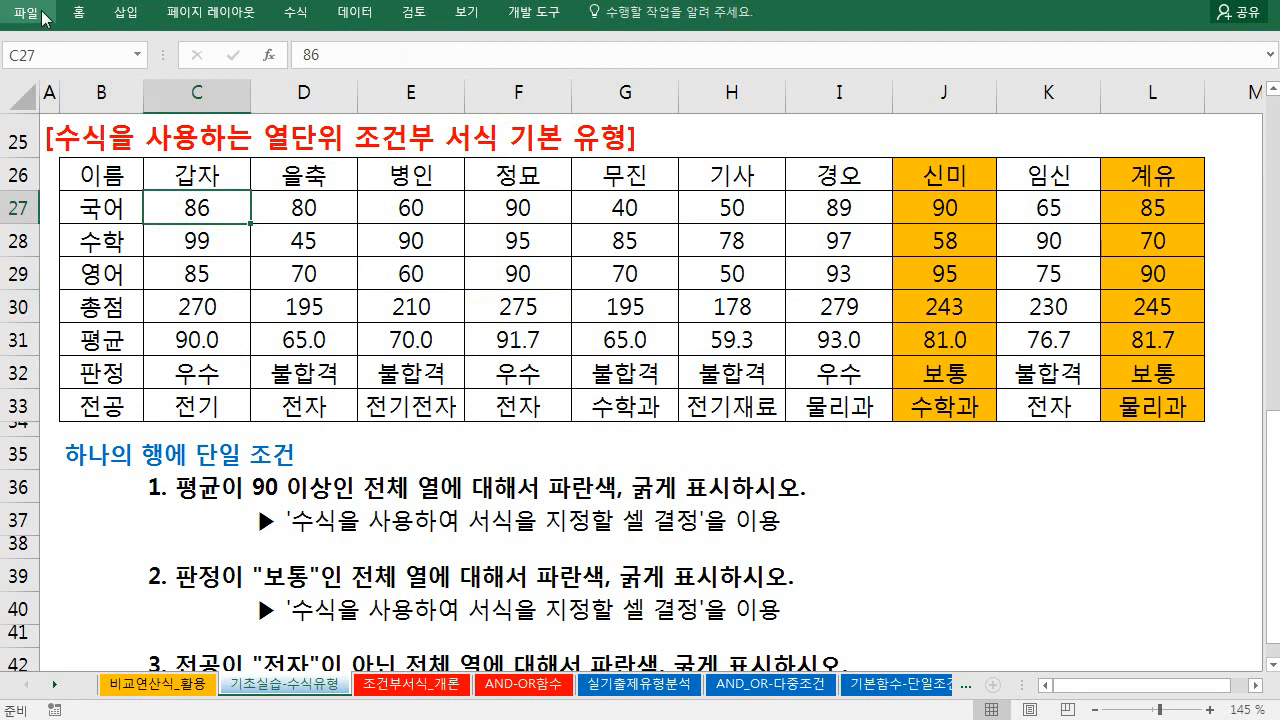
left_click(78, 12)
left_click(803, 70)
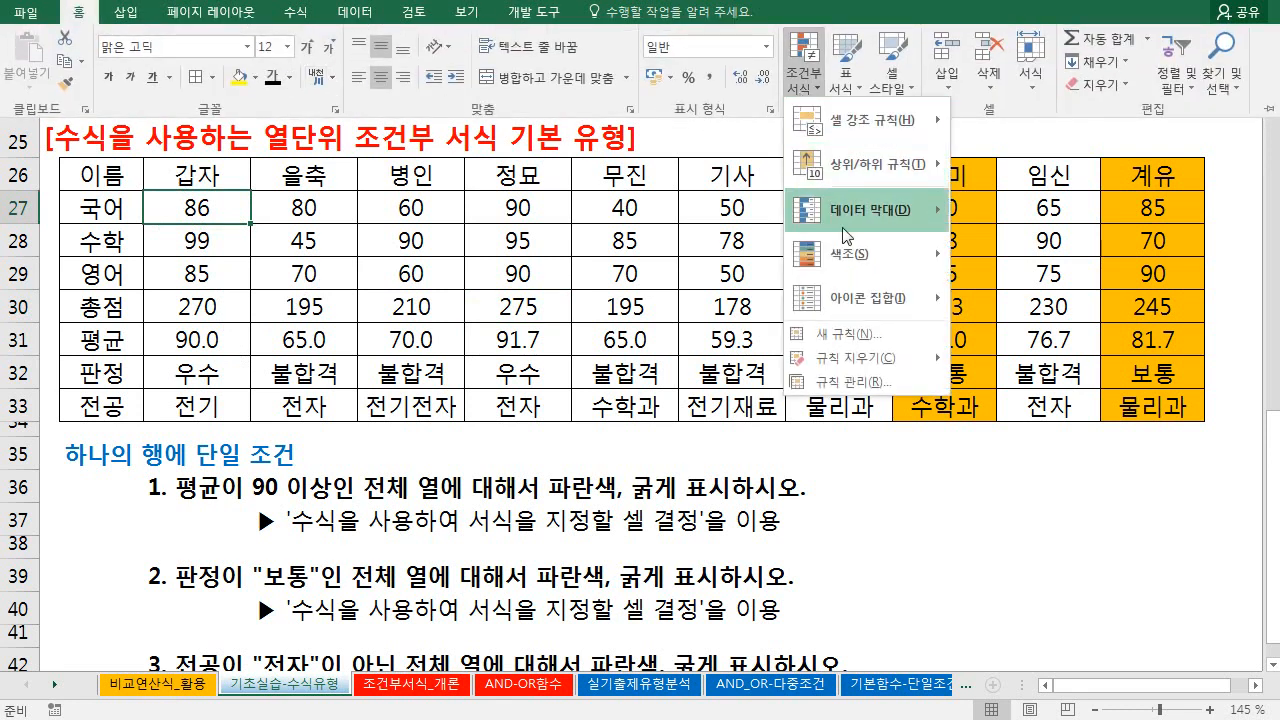
mouse_move(860, 362)
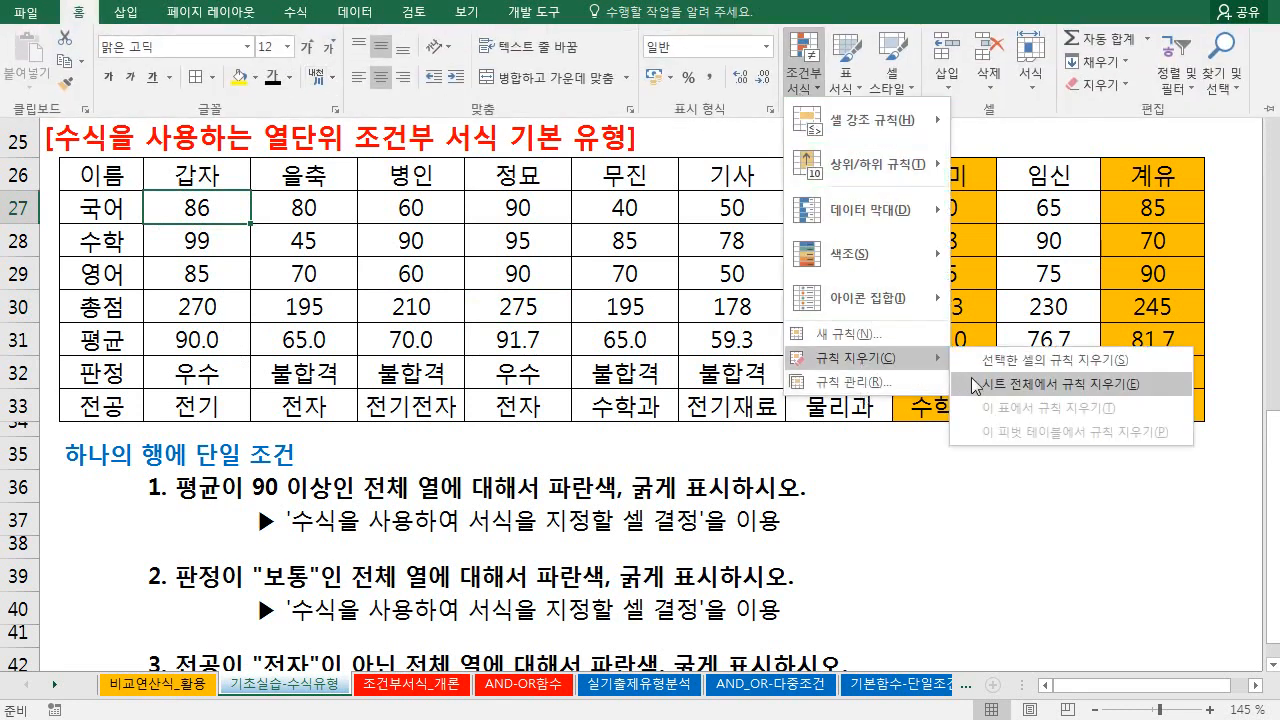
left_click(975, 386)
left_click(625, 340)
- Reselect the records C26:L33 and start a new conditional formatting rule that uses a formula to determine the cells
left_click_drag(184, 172, 1180, 410)
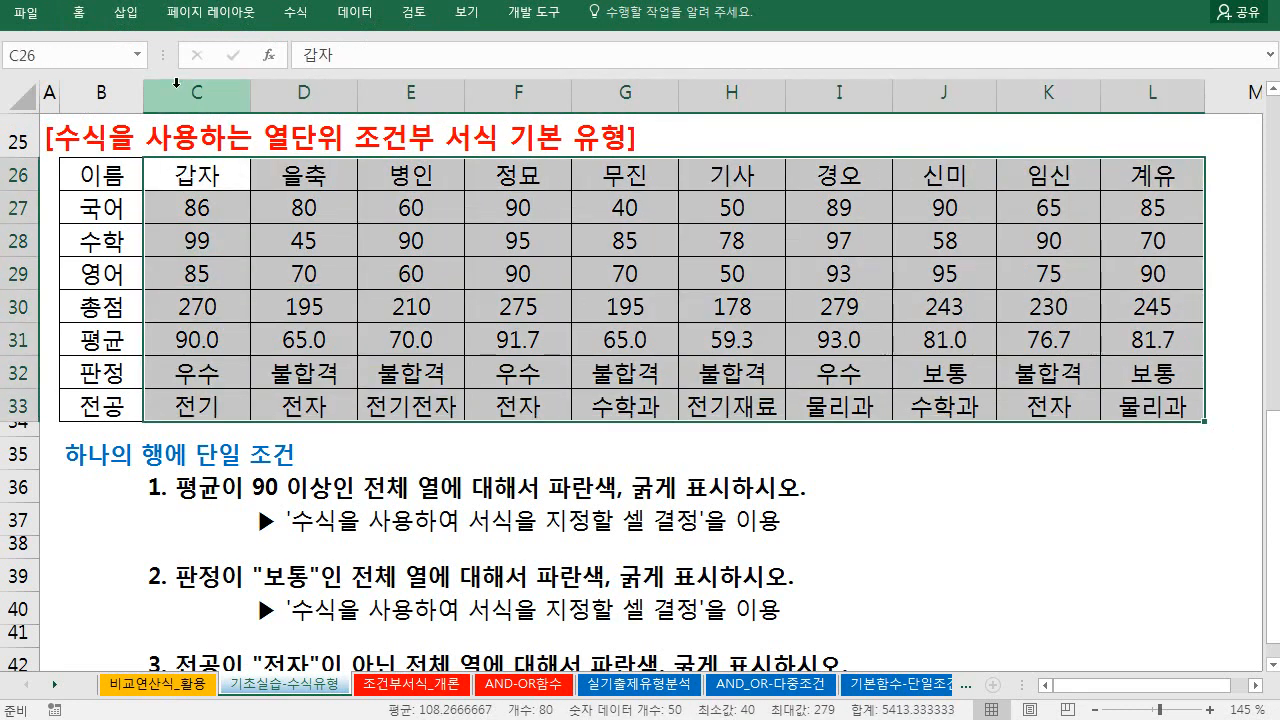
left_click(78, 13)
left_click(818, 90)
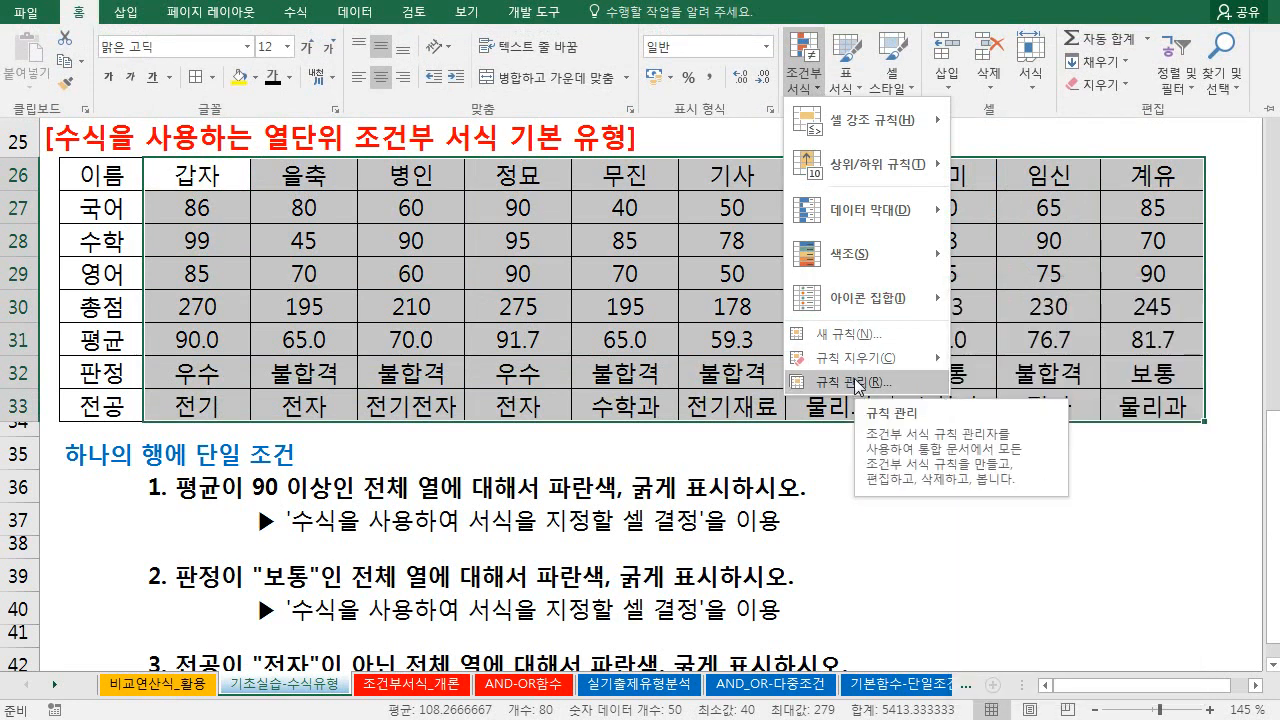
left_click(854, 338)
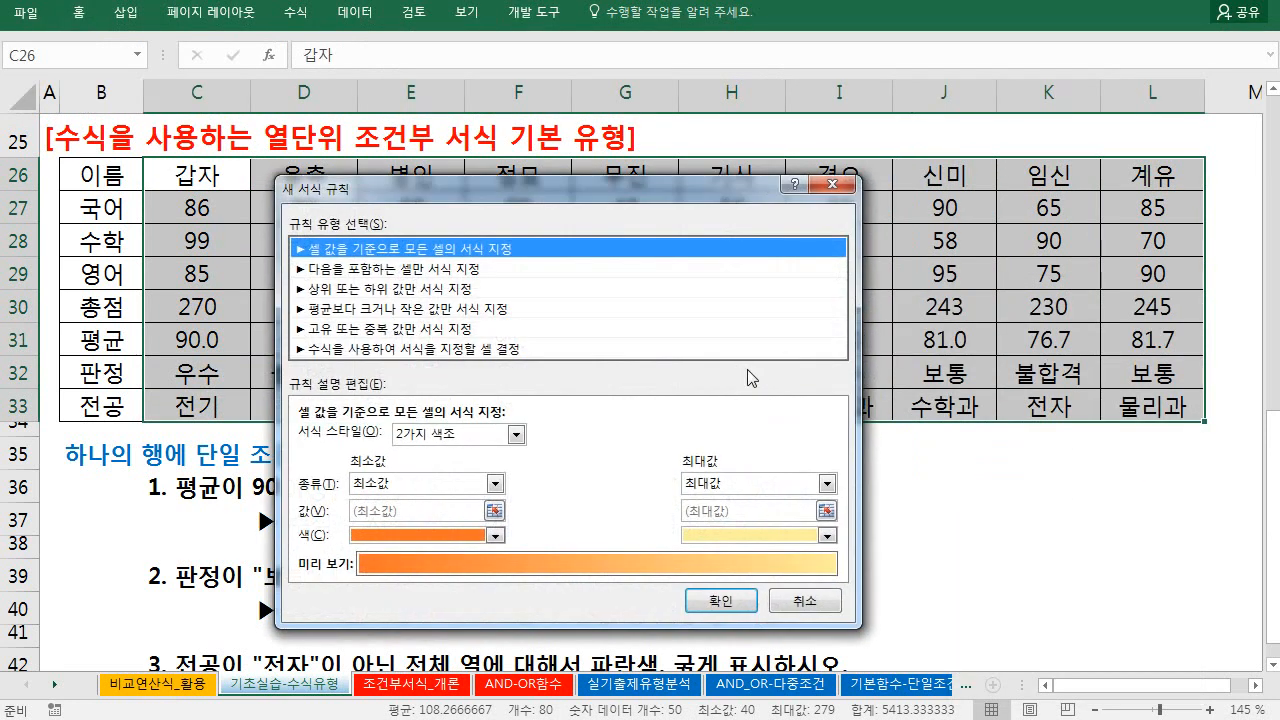
left_click(528, 350)
left_click(385, 438)
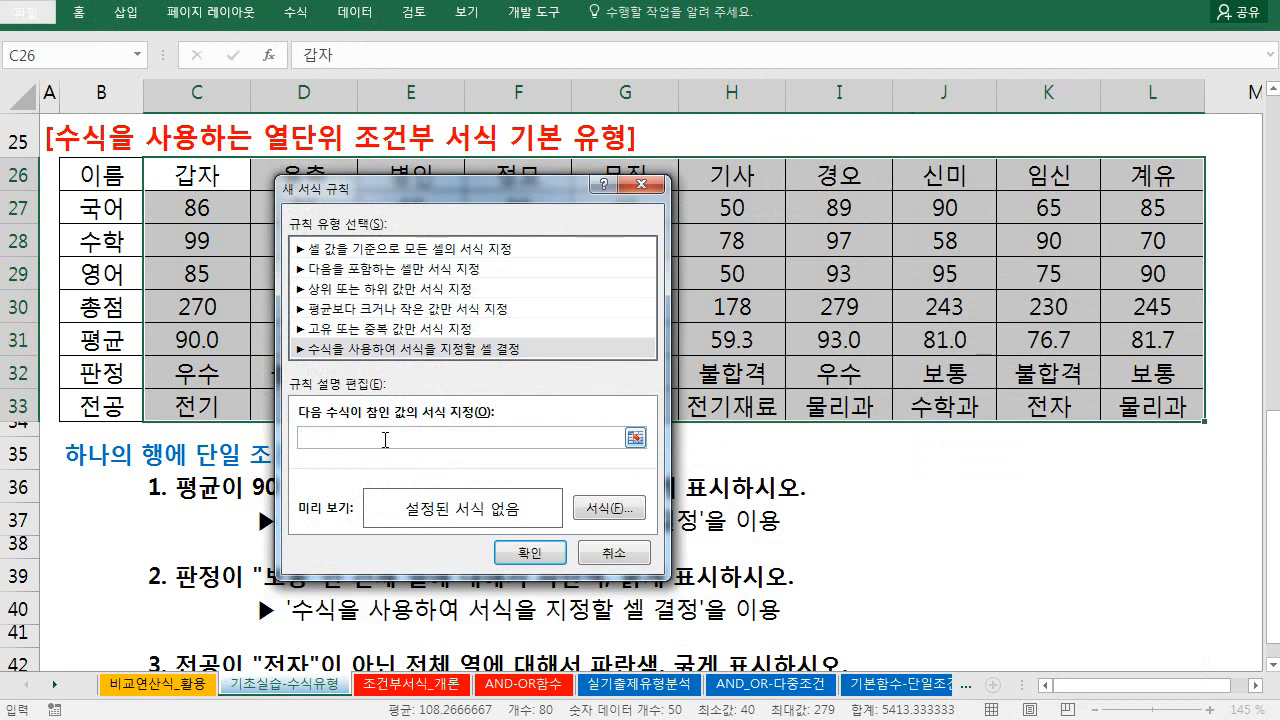
- Reference the first record's 전공 cell with only its row locked and complete the rule's formula as =C$33<>"전자"
left_click_drag(423, 190, 583, 214)
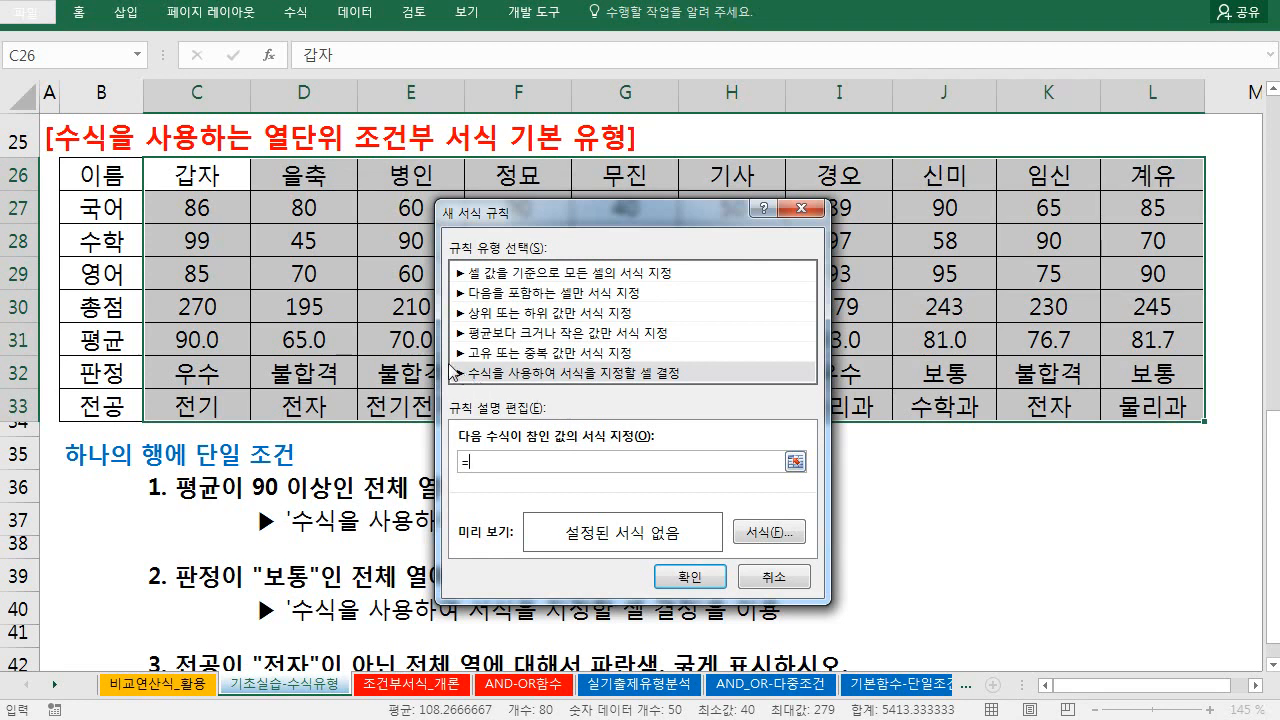
left_click(183, 405)
key("F4")
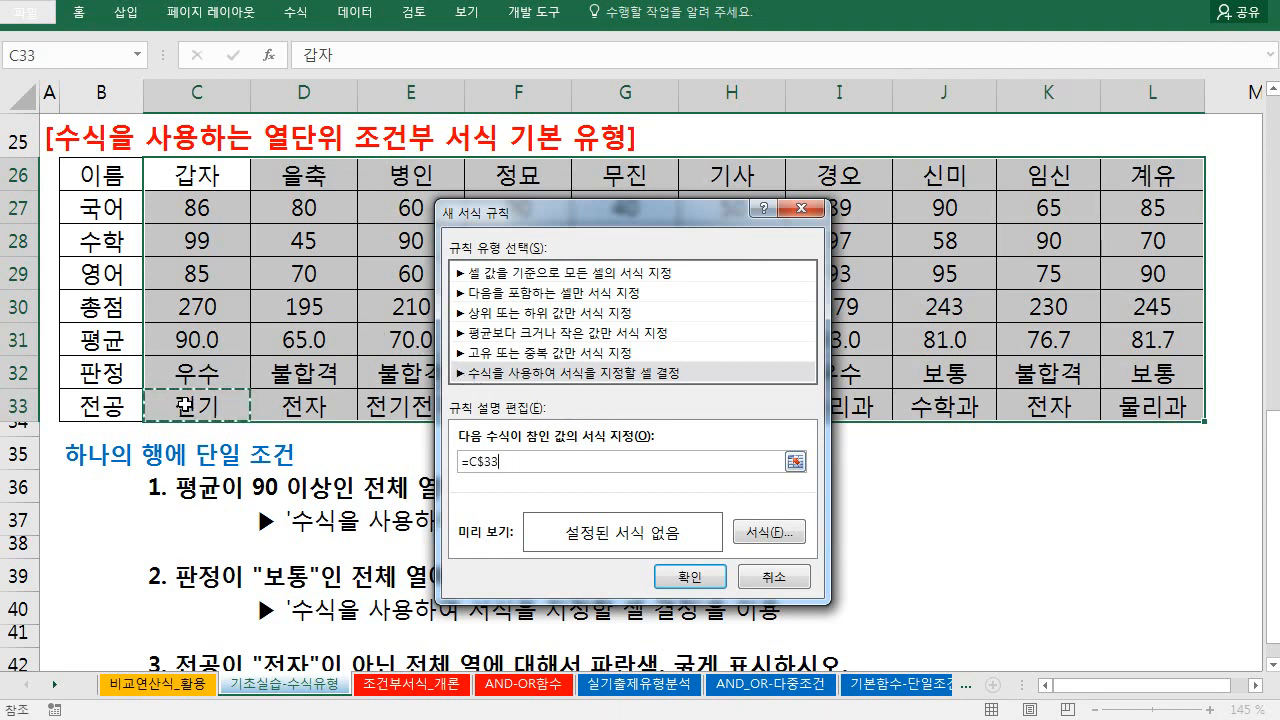
type("<>\"전자")
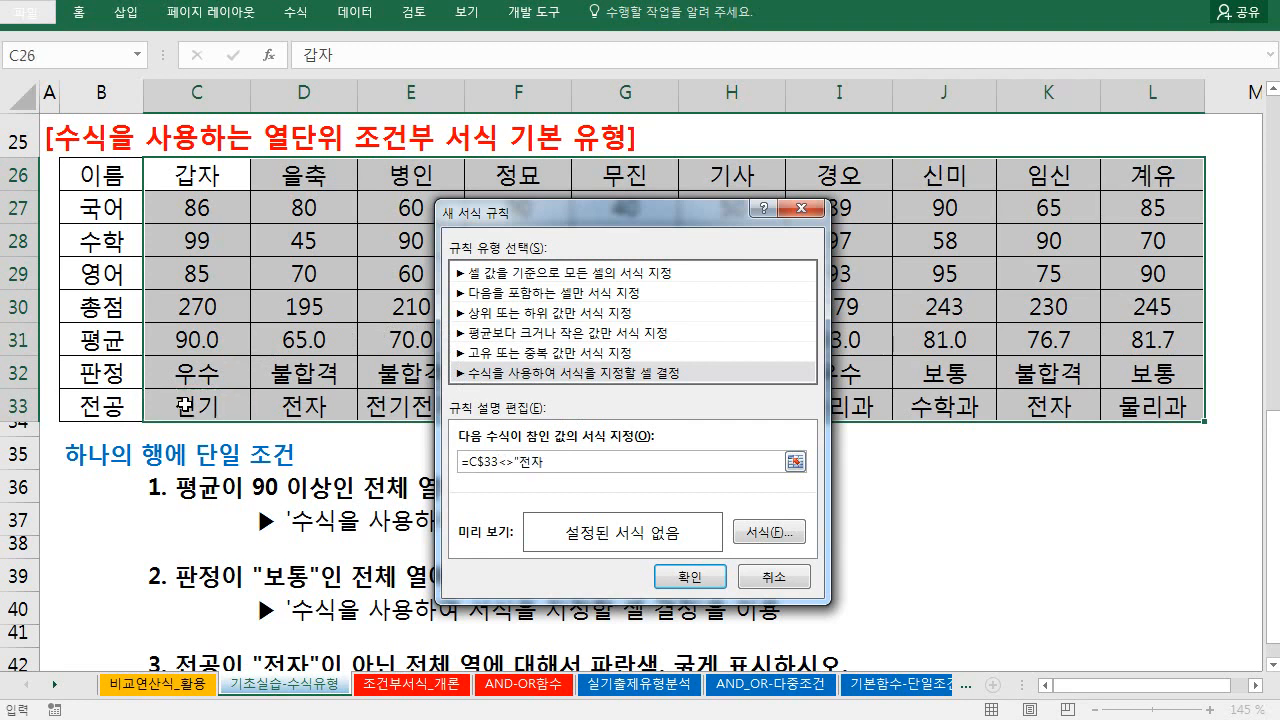
- Give the 전공 rule a light blue fill and apply it to the records in C26:L33
left_click(757, 533)
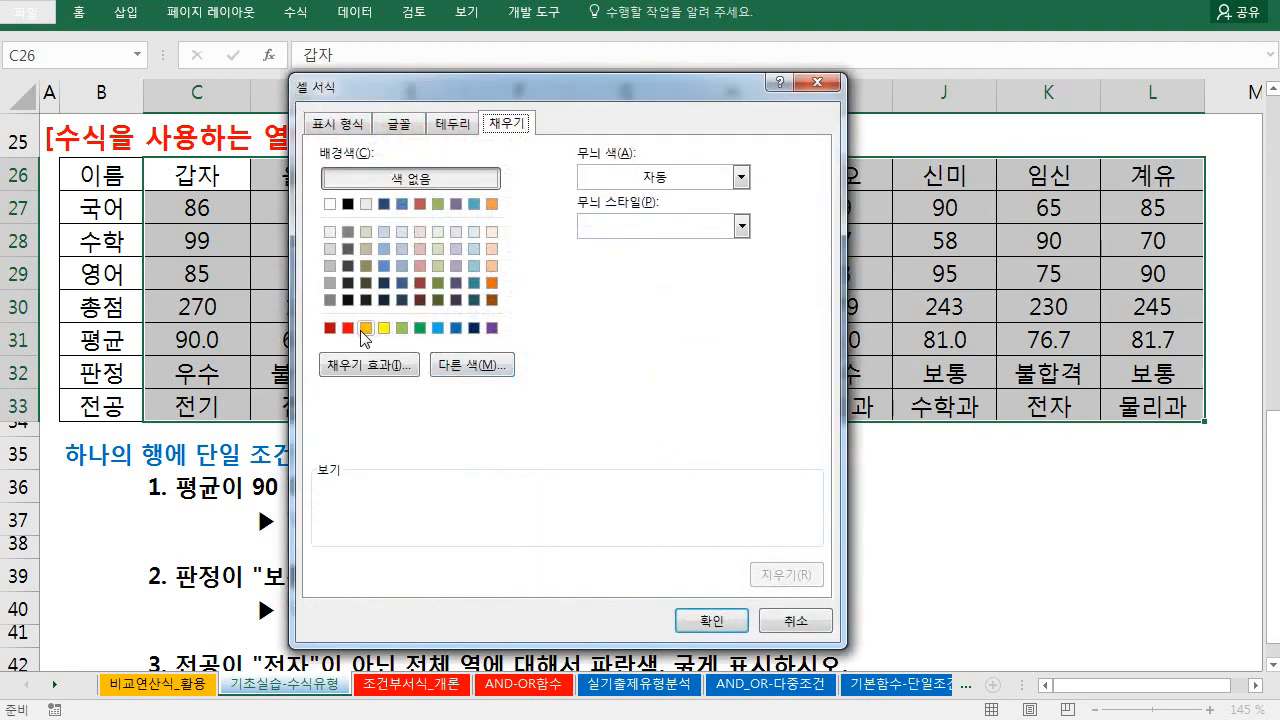
left_click(348, 330)
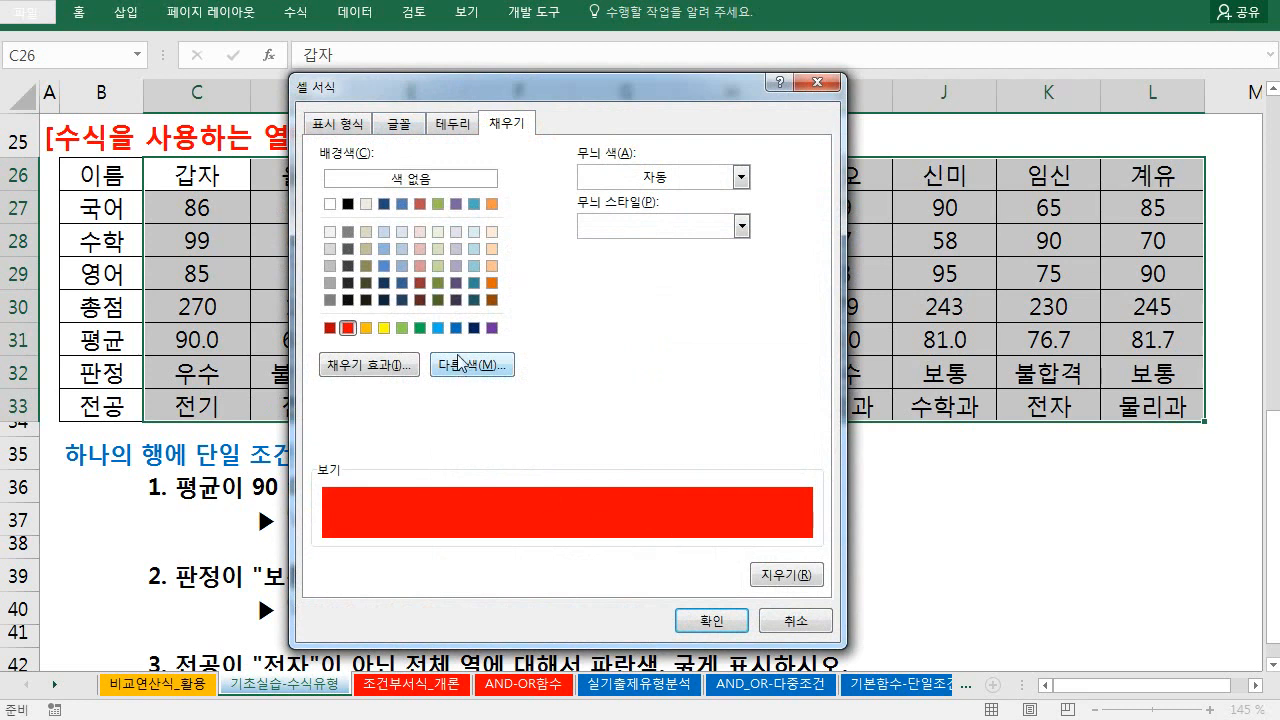
left_click(437, 328)
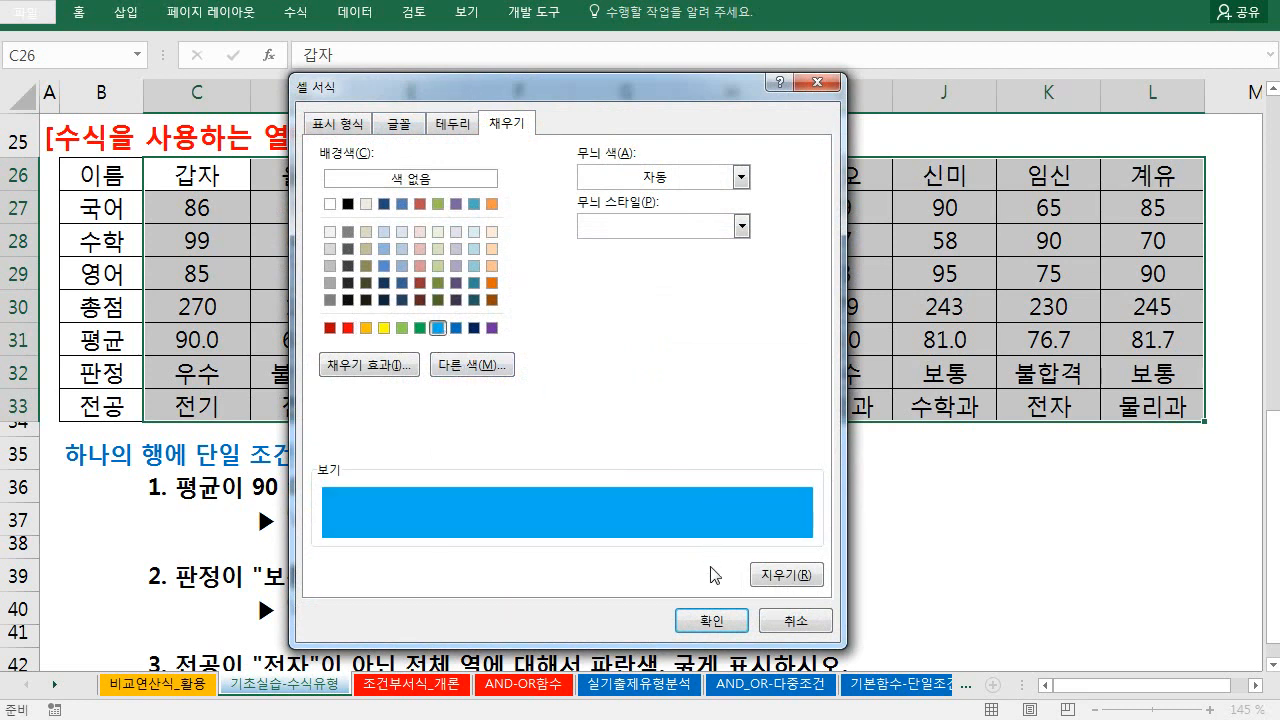
left_click(711, 620)
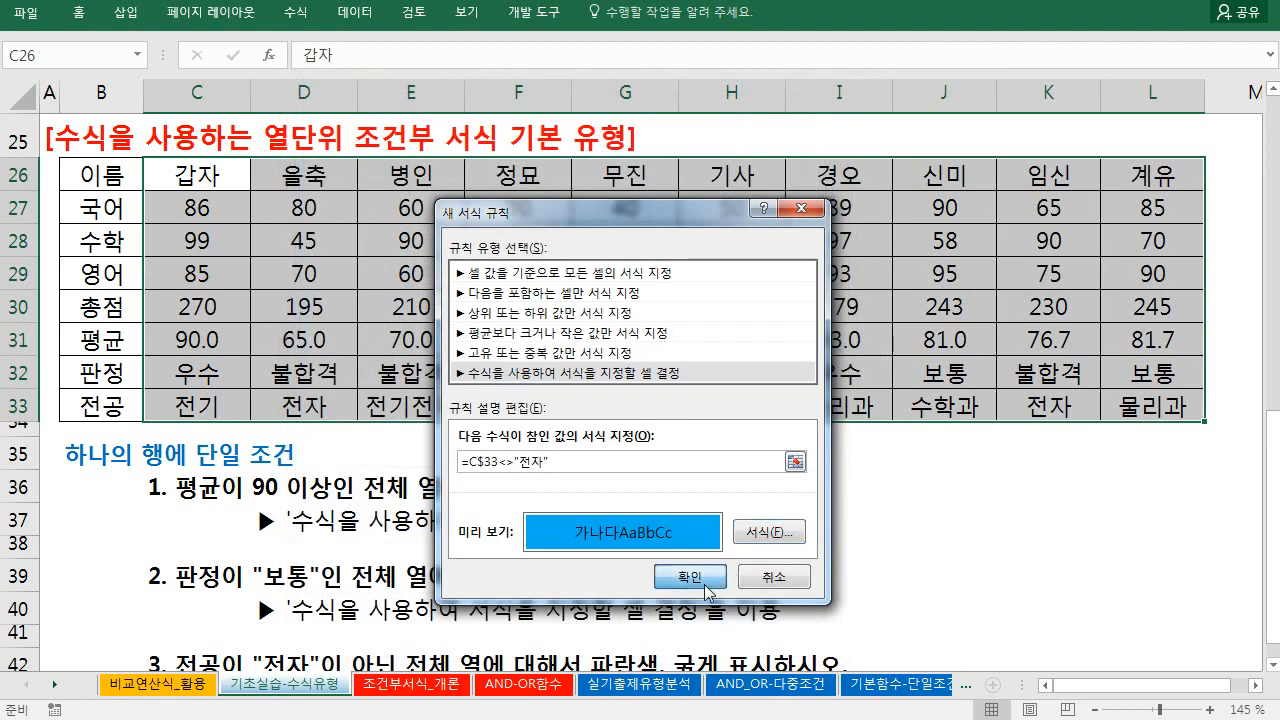
left_click(689, 577)
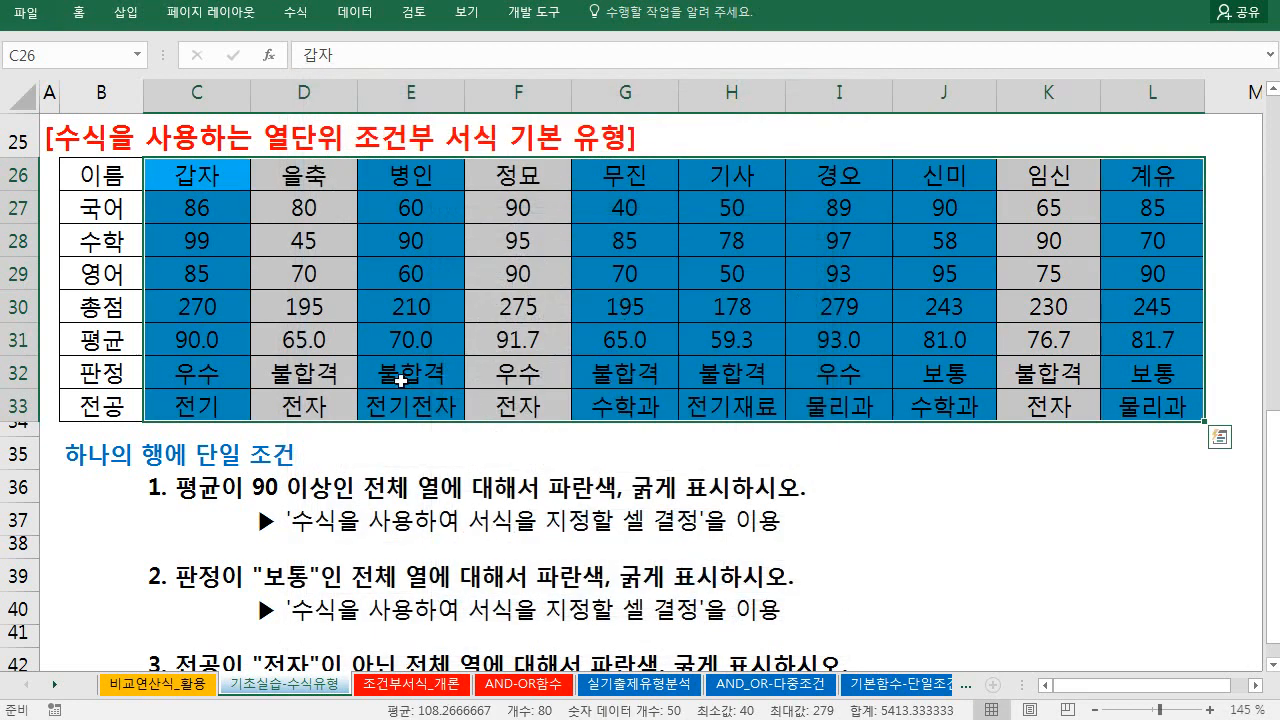
left_click(320, 406)
left_click(535, 410)
left_click(1040, 397, "ctrl")
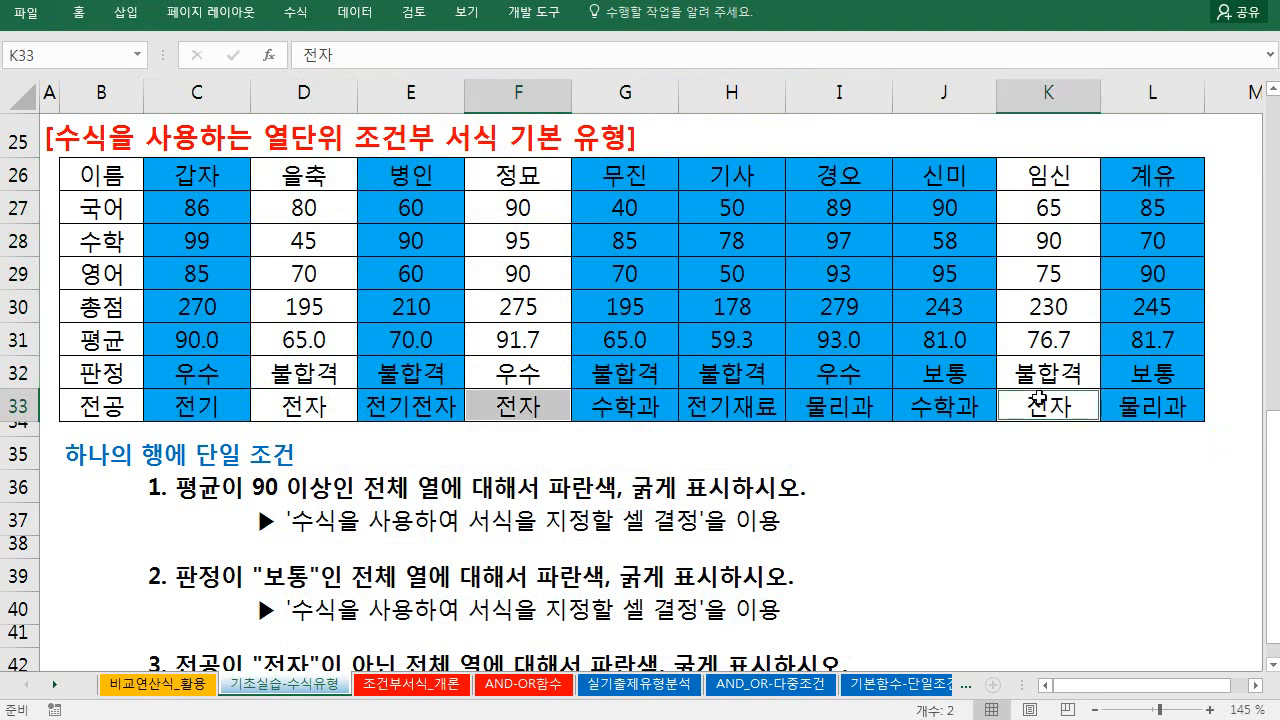
left_click(555, 312)
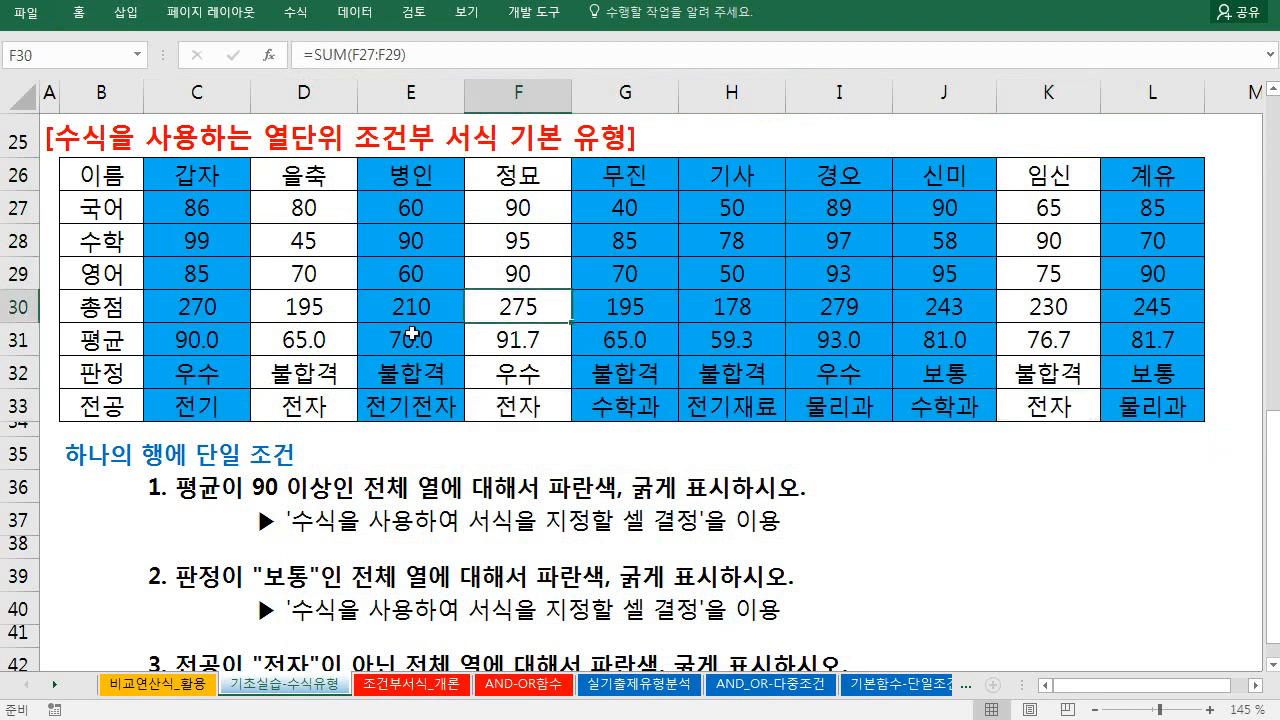
- Compare the row-unit table and its exercises with the column-unit table and its exercises on the sheet
scroll(518, 355, "down", 1)
scroll(518, 358, "up", 1)
scroll(358, 316, "up", 8)
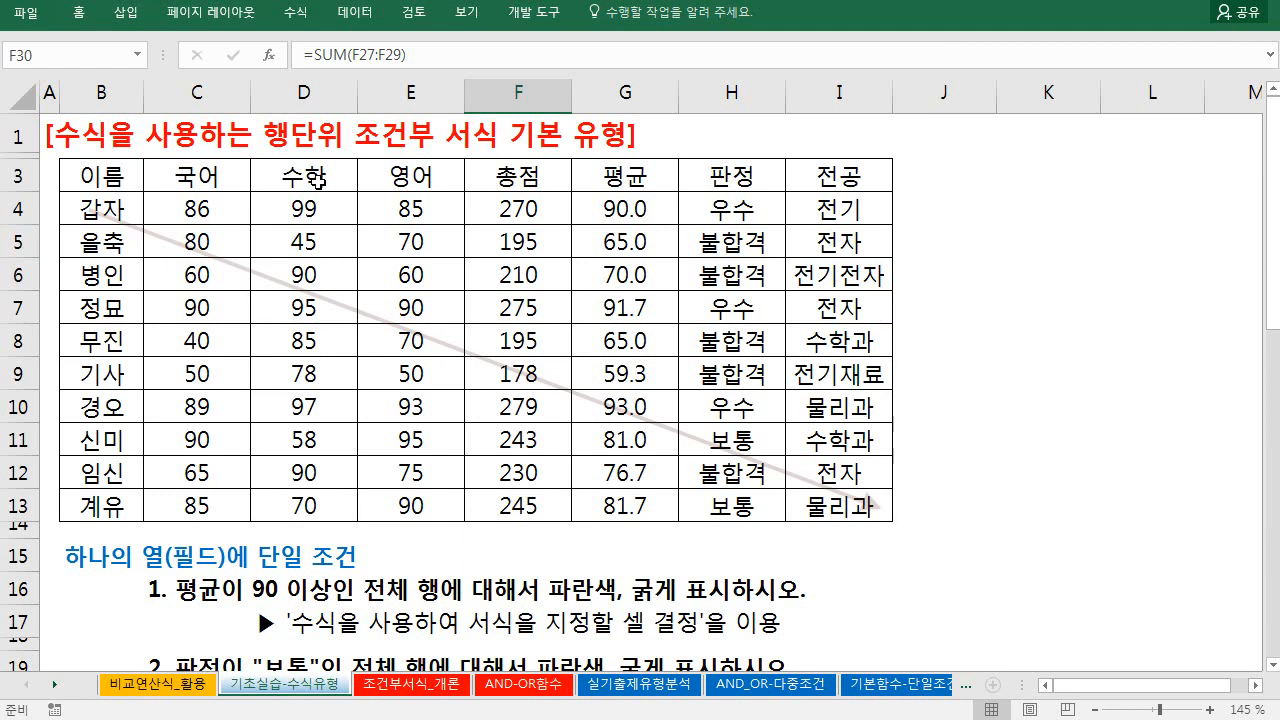
scroll(320, 200, "down", 5)
scroll(348, 376, "down", 1)
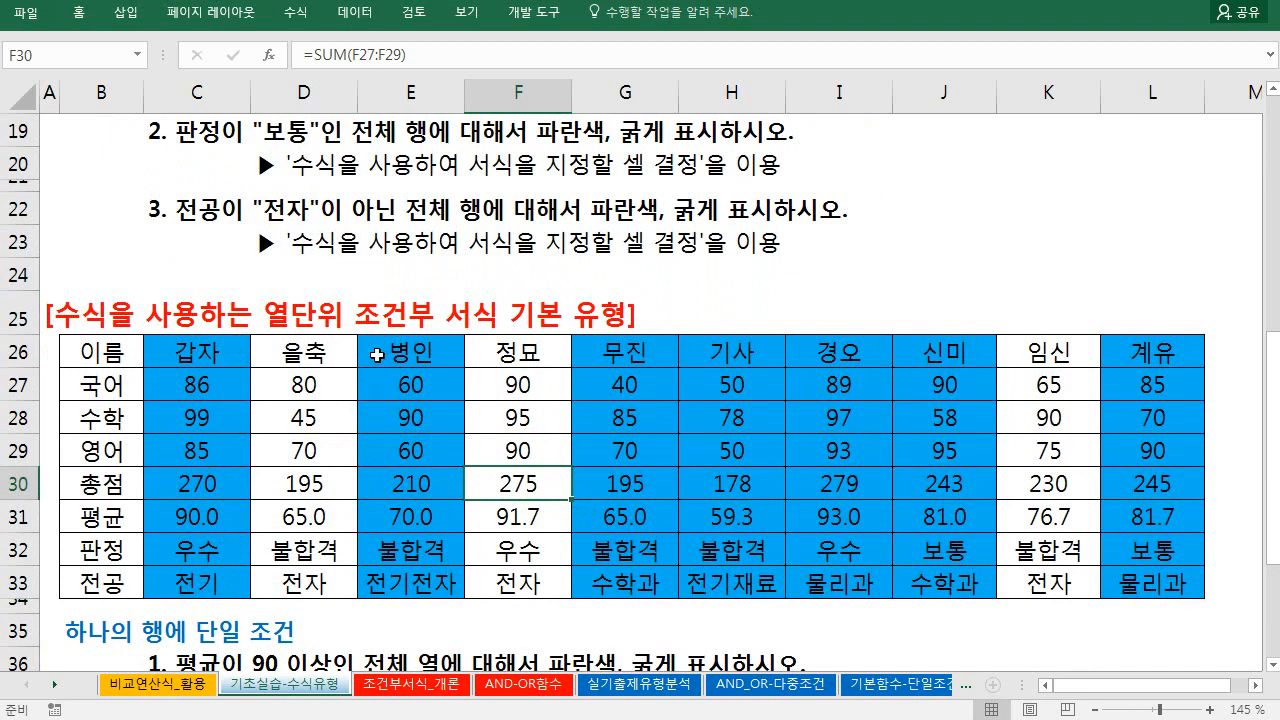
scroll(385, 345, "up", 6)
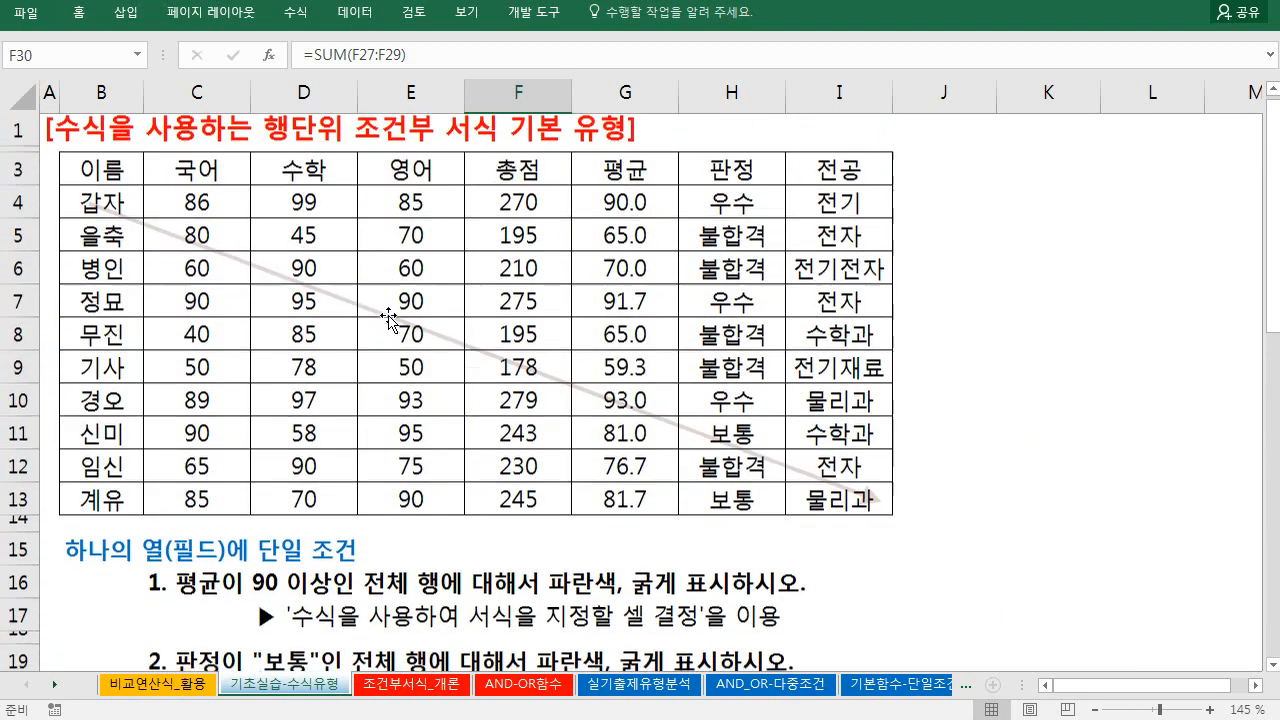
scroll(385, 320, "down", 5)
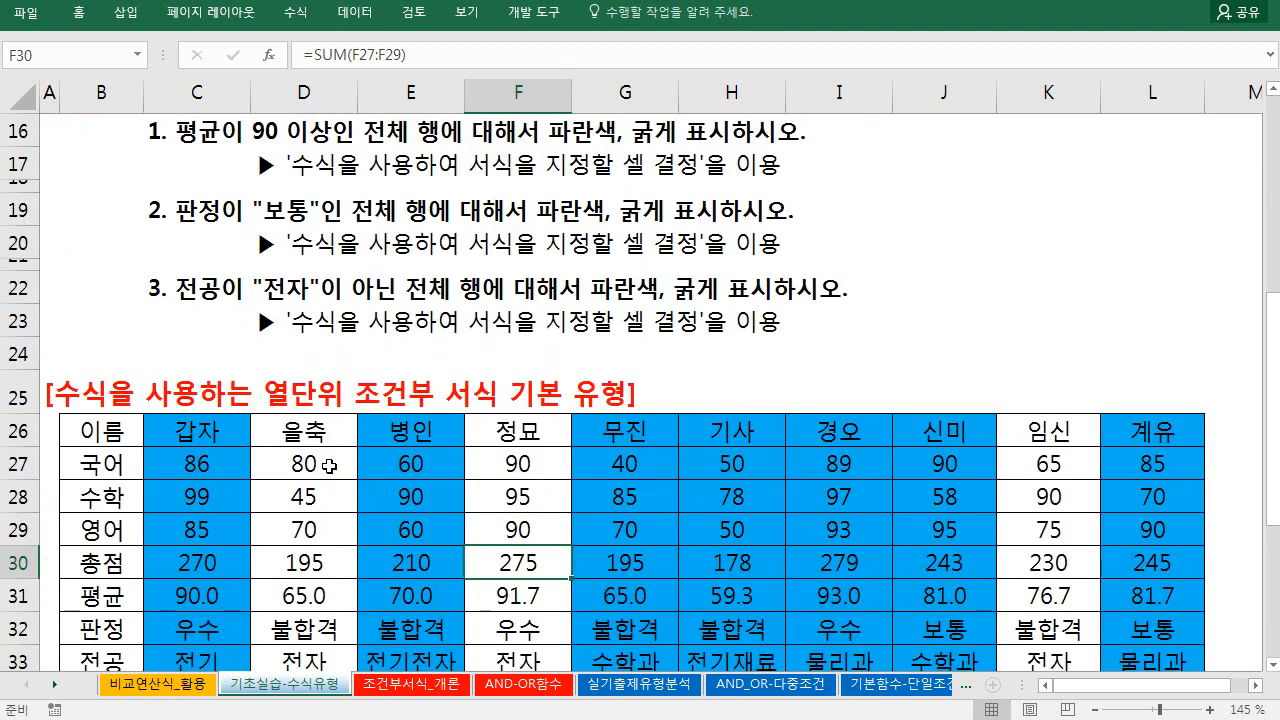
scroll(330, 466, "down", 1)
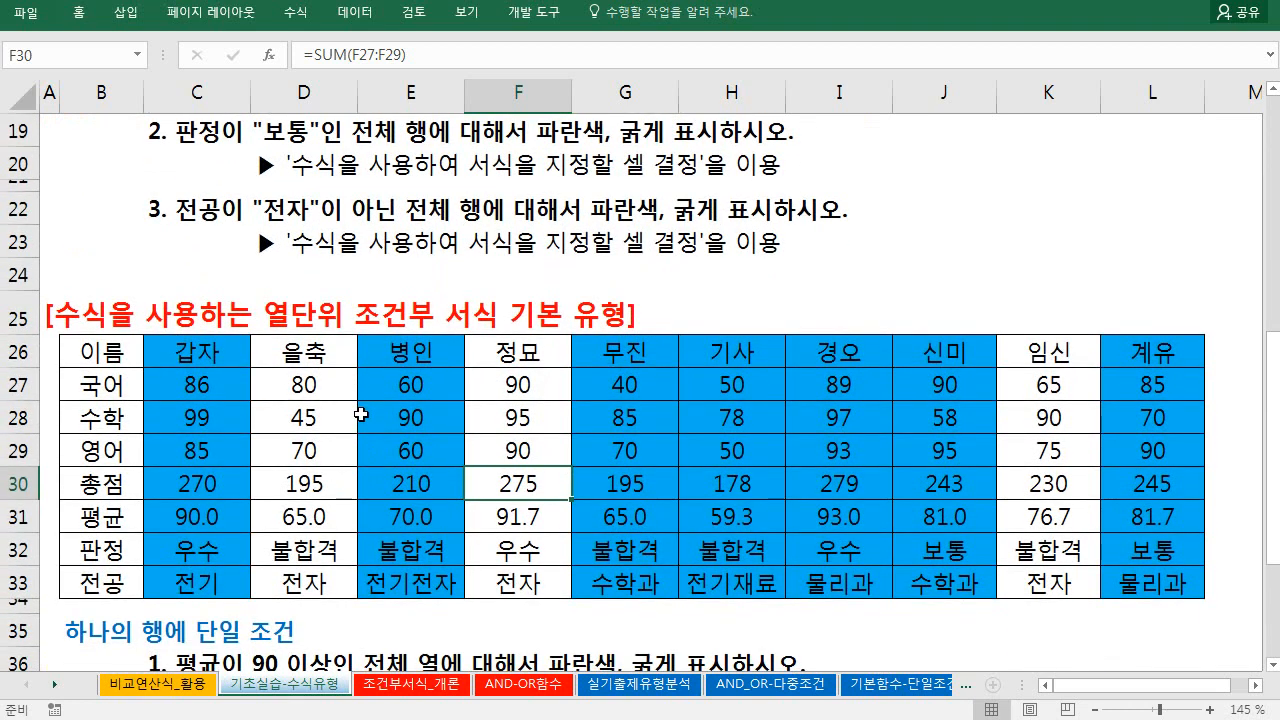
scroll(360, 415, "down", 3)
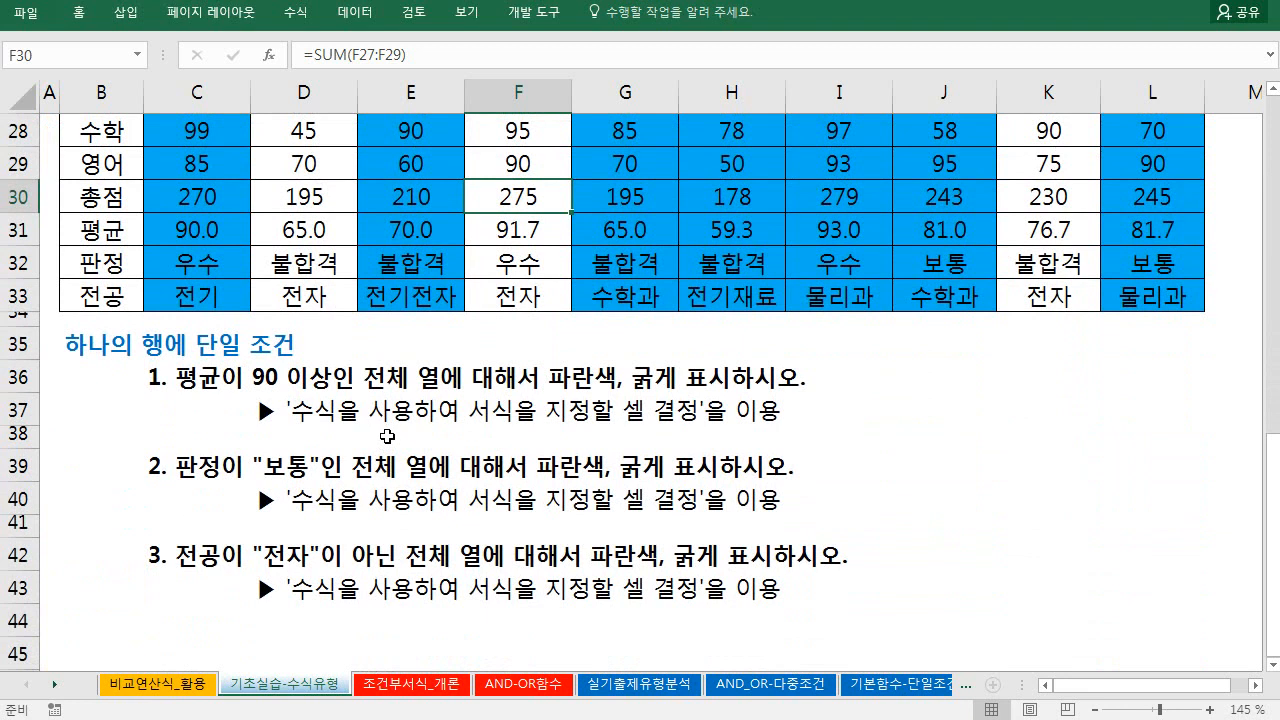
scroll(386, 434, "up", 2)
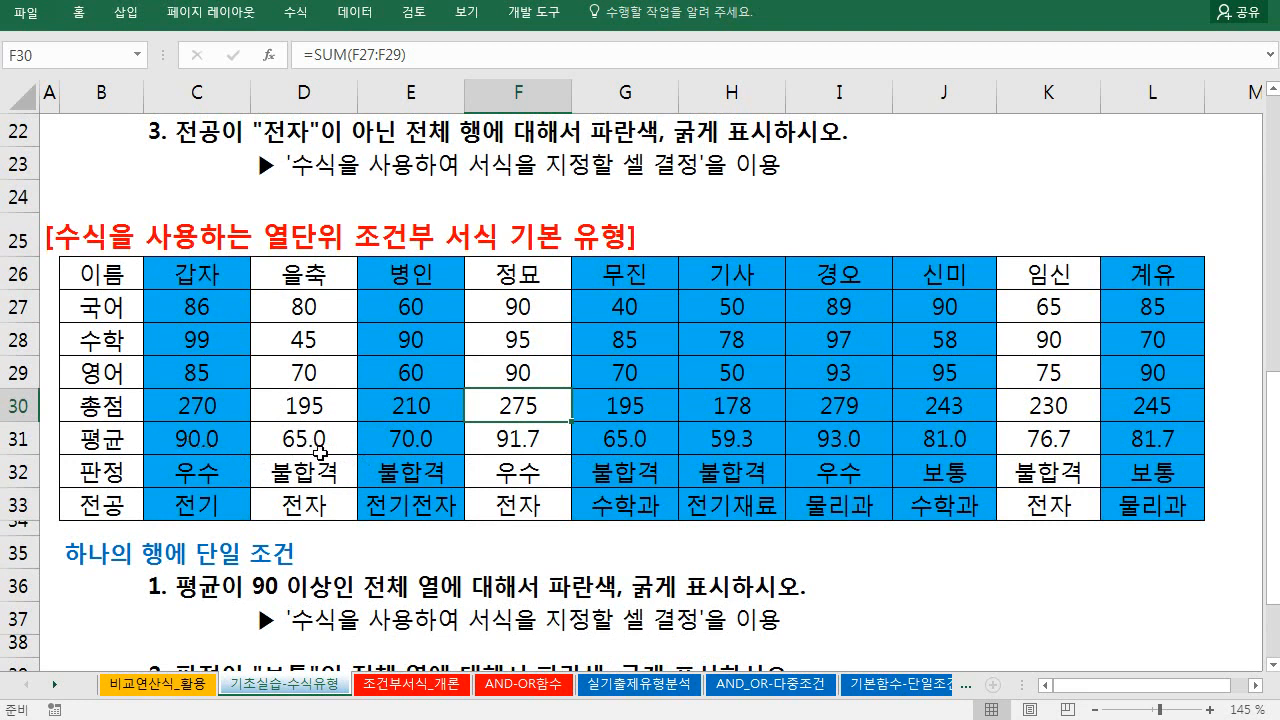
scroll(320, 452, "up", 7)
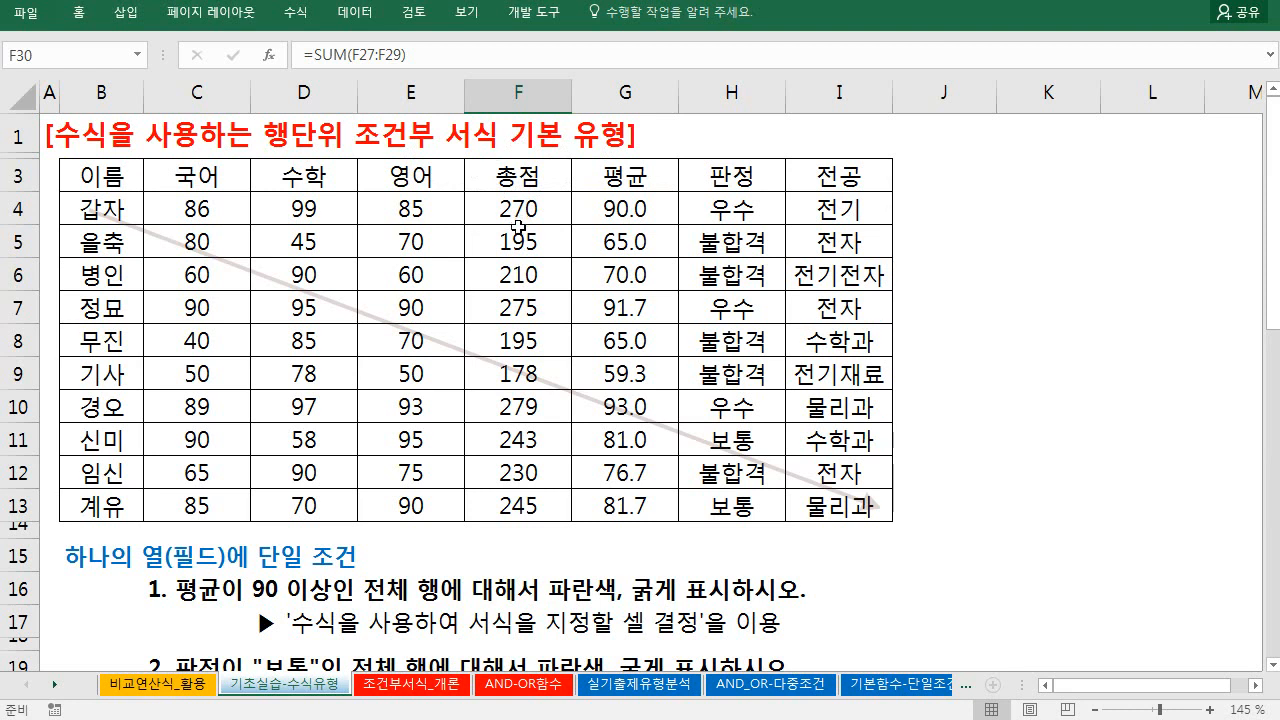
- Switch to the 조건부서식_개론 sheet and review the conditional formatting definition and the notes on AND and OR
left_click(610, 253)
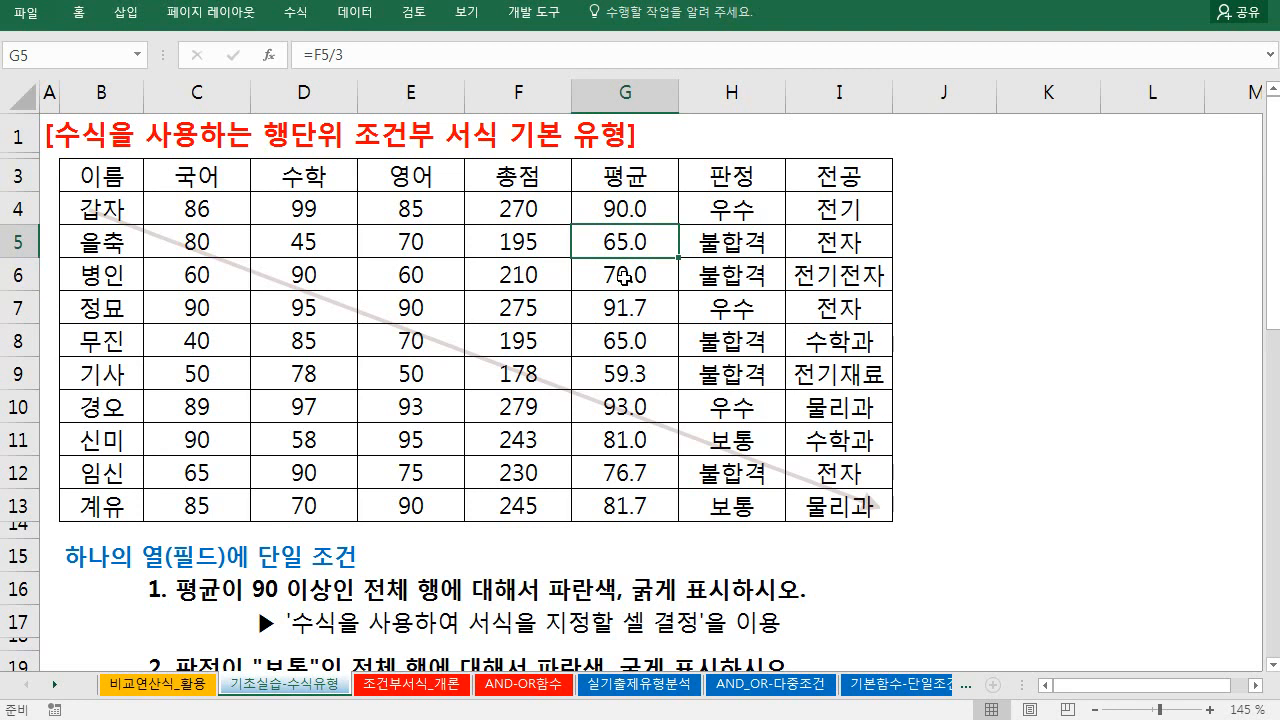
key("ctrl+Page_Down")
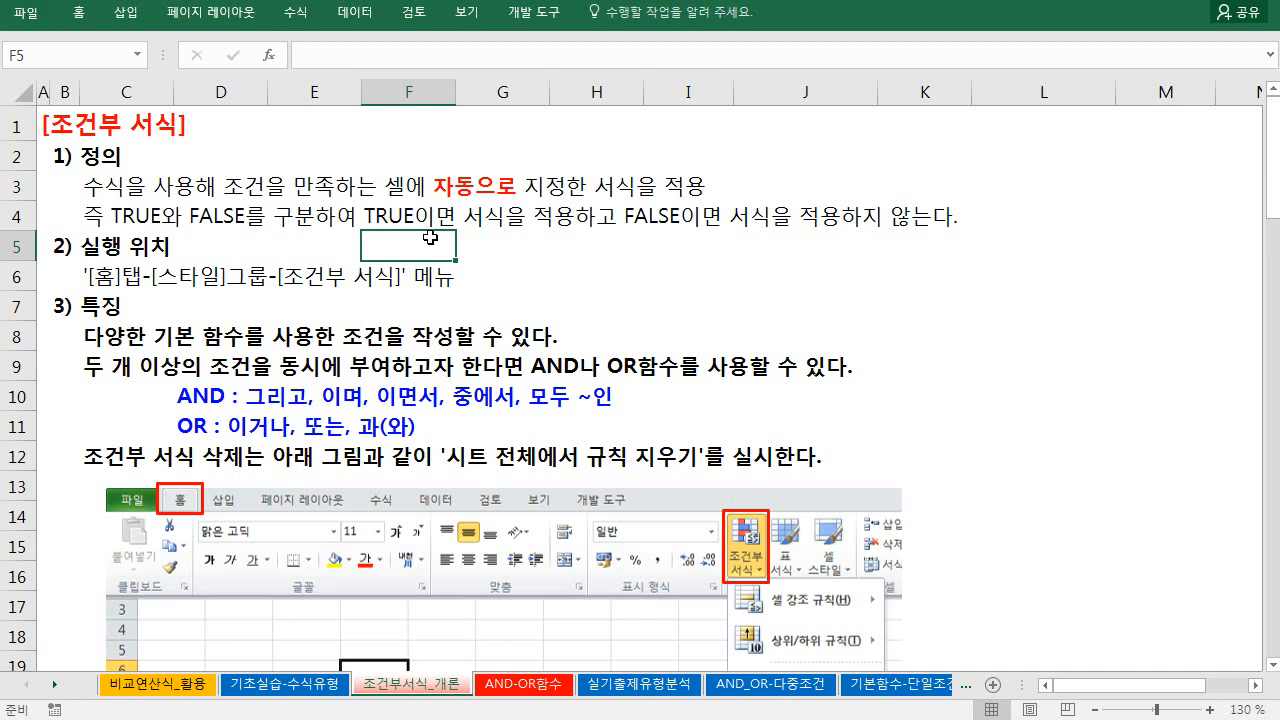
left_click(548, 288)
left_click(546, 243)
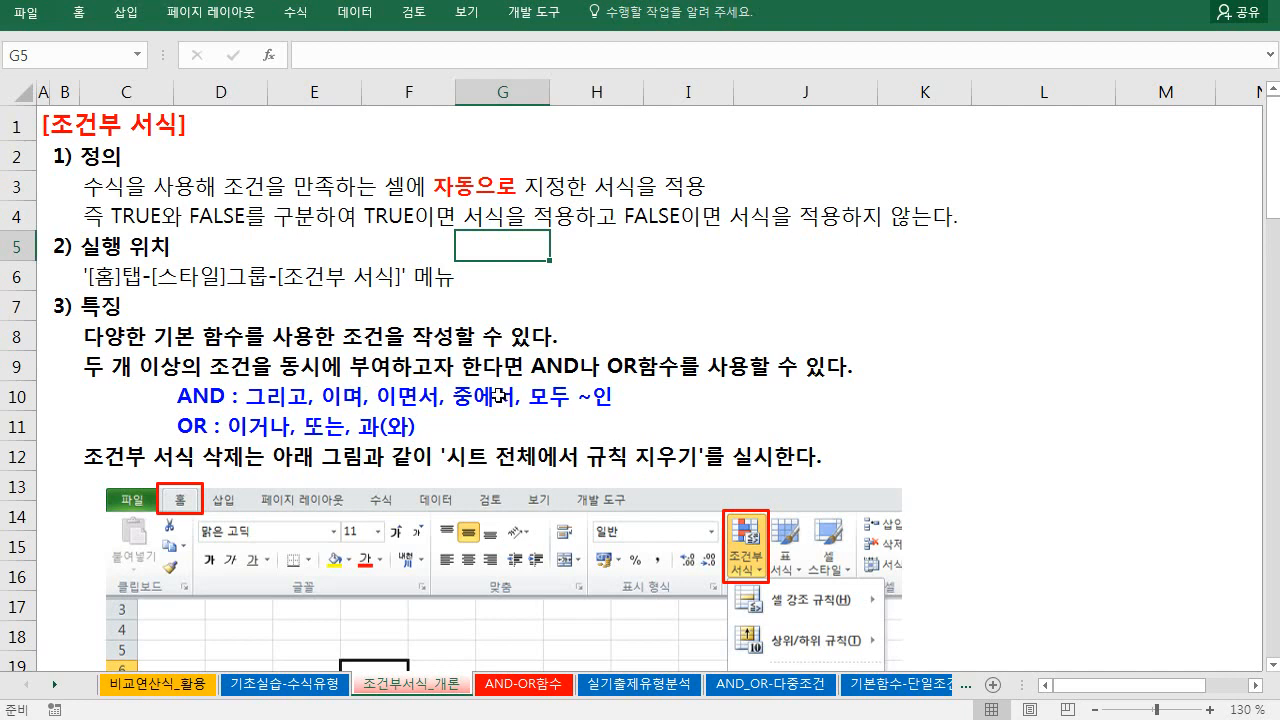
left_click(209, 398)
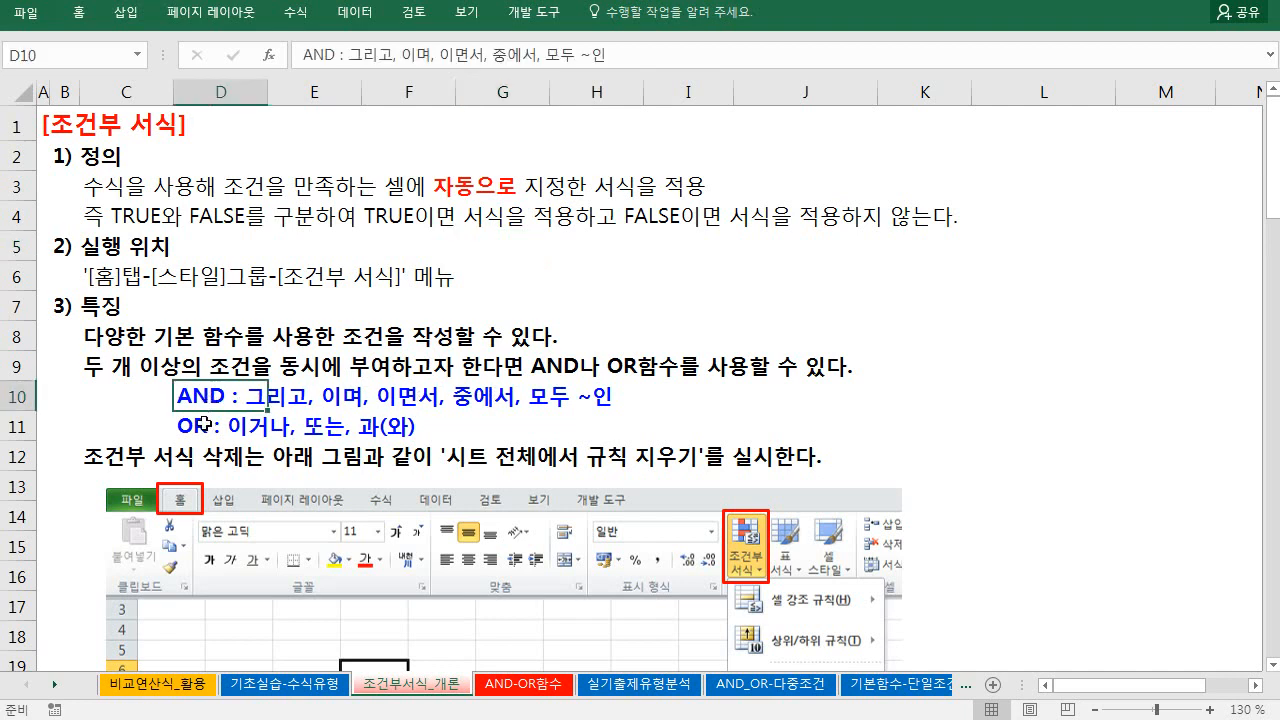
left_click(203, 424)
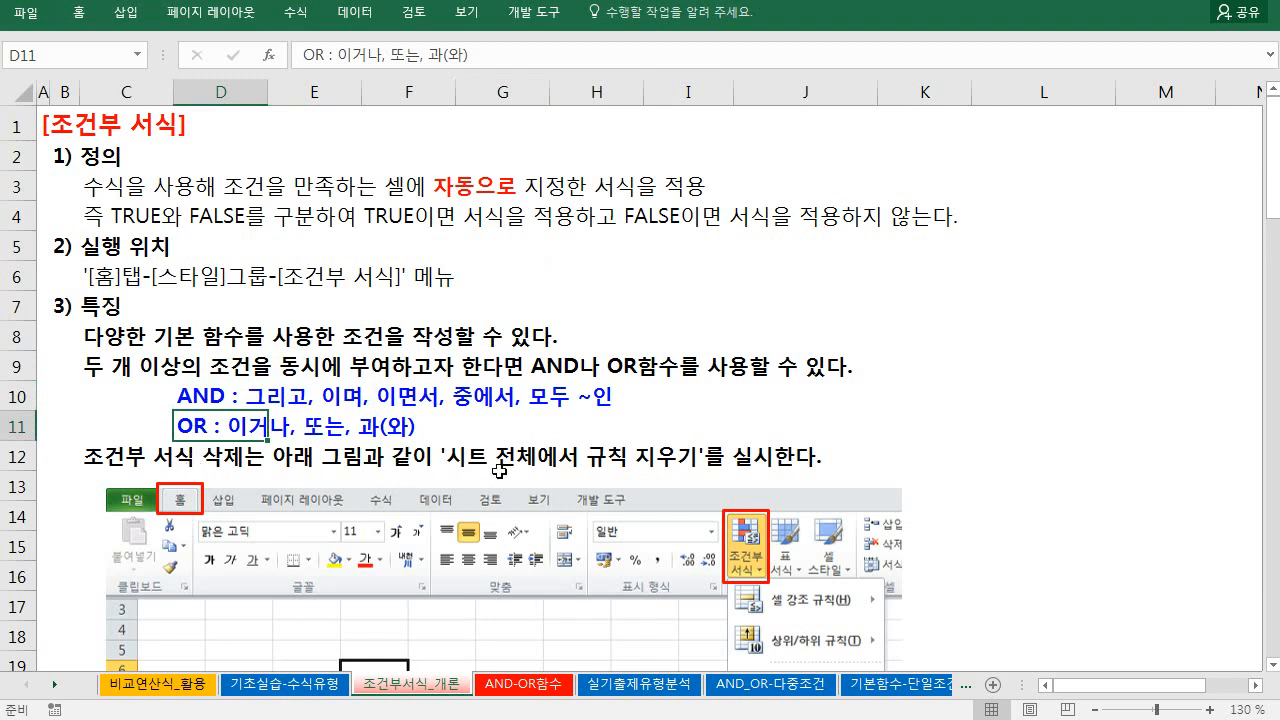
- Examine the illustration for clearing rules from the whole sheet and the 종류 section on conditional formatting without formulas
scroll(678, 495, "down", 3)
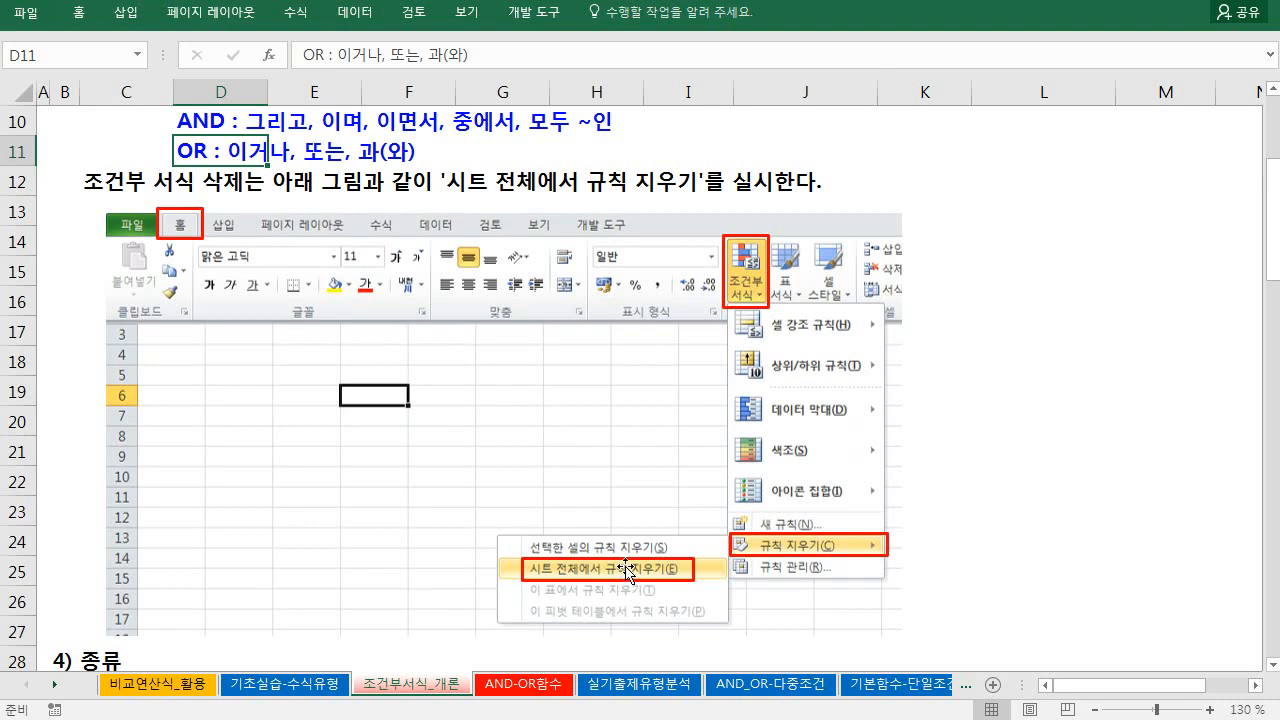
scroll(603, 548, "down", 1)
scroll(520, 486, "down", 2)
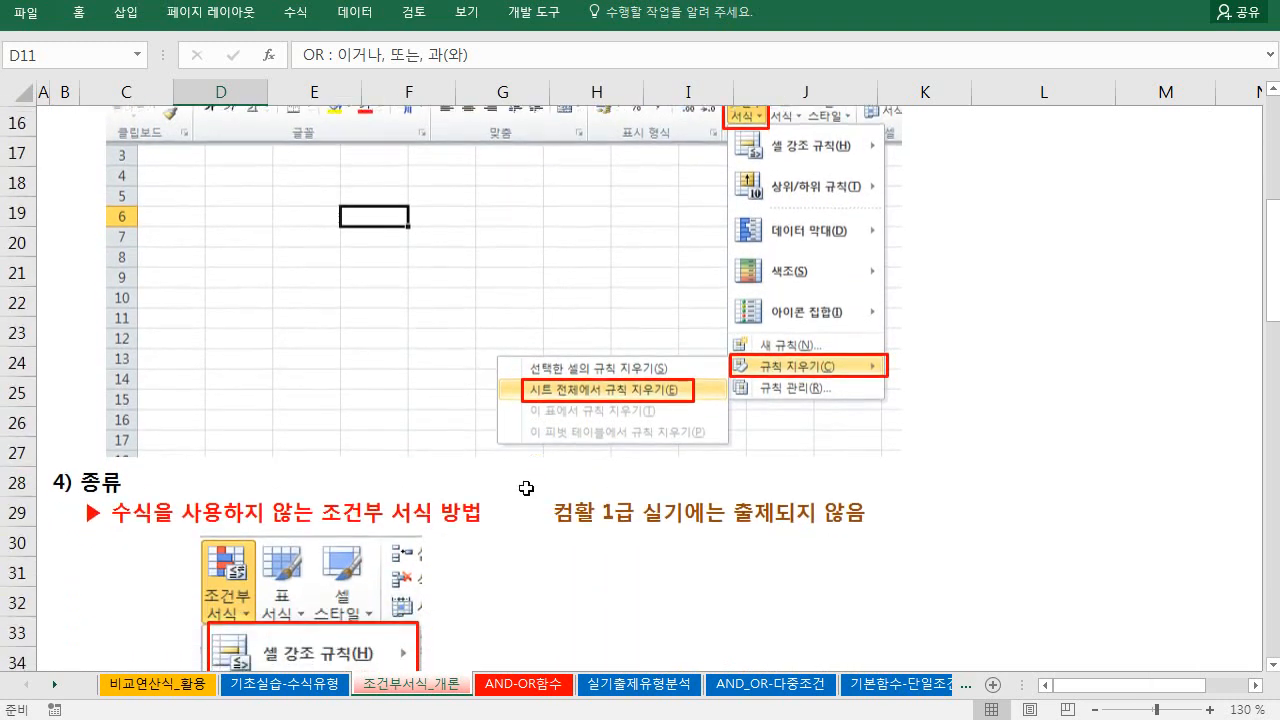
scroll(208, 432, "down", 1)
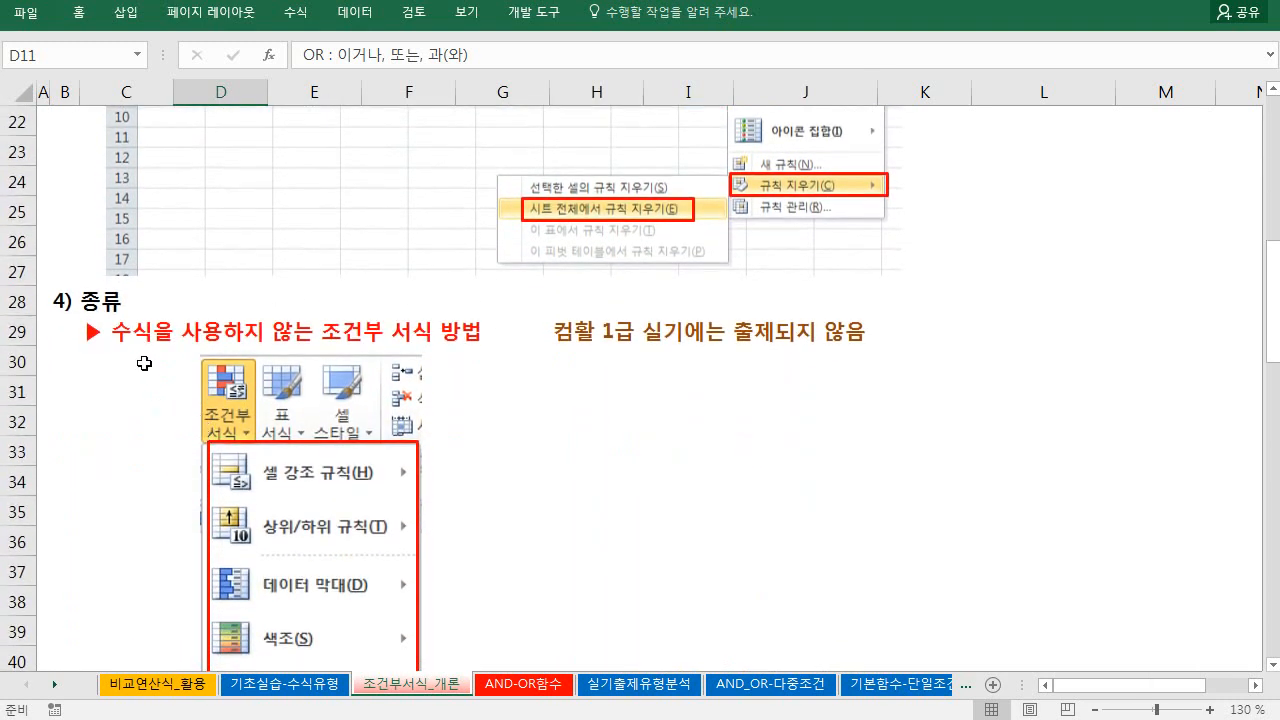
scroll(295, 382, "down", 3)
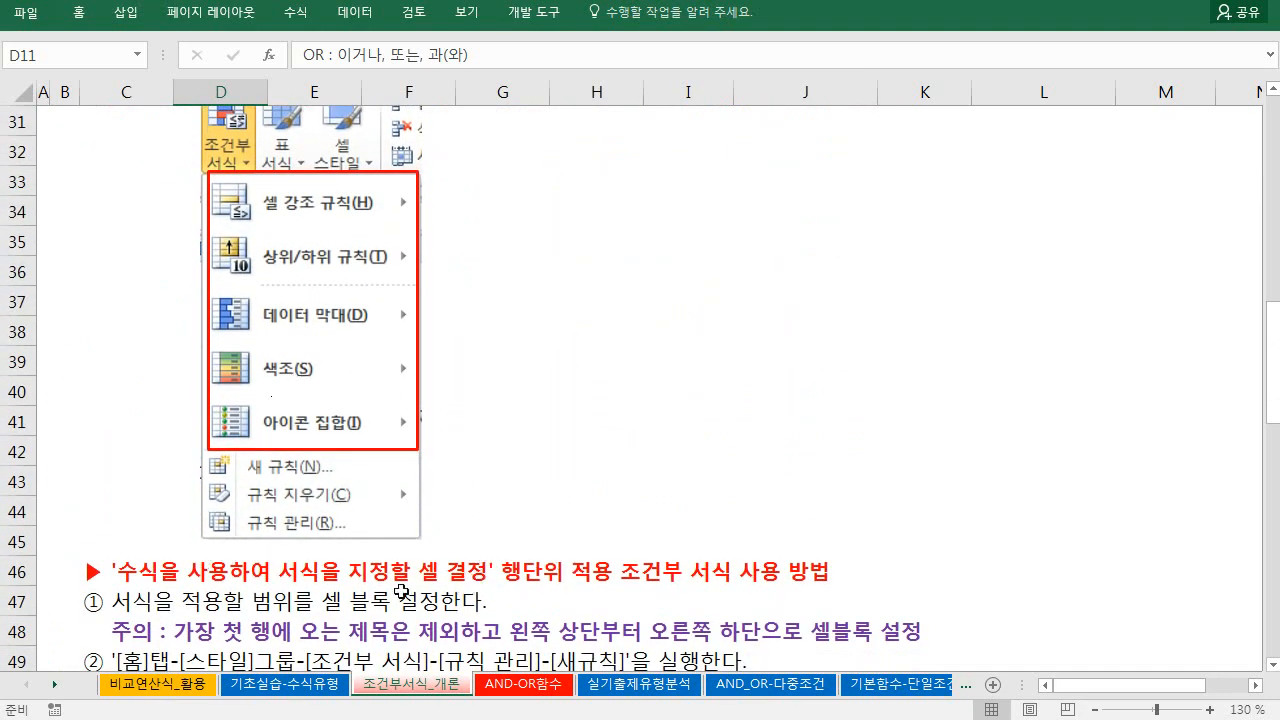
scroll(440, 574, "down", 2)
scroll(456, 510, "up", 4)
- Display the conditional formatting options and compare the built-in rule types with the new rule option
left_click(88, 14)
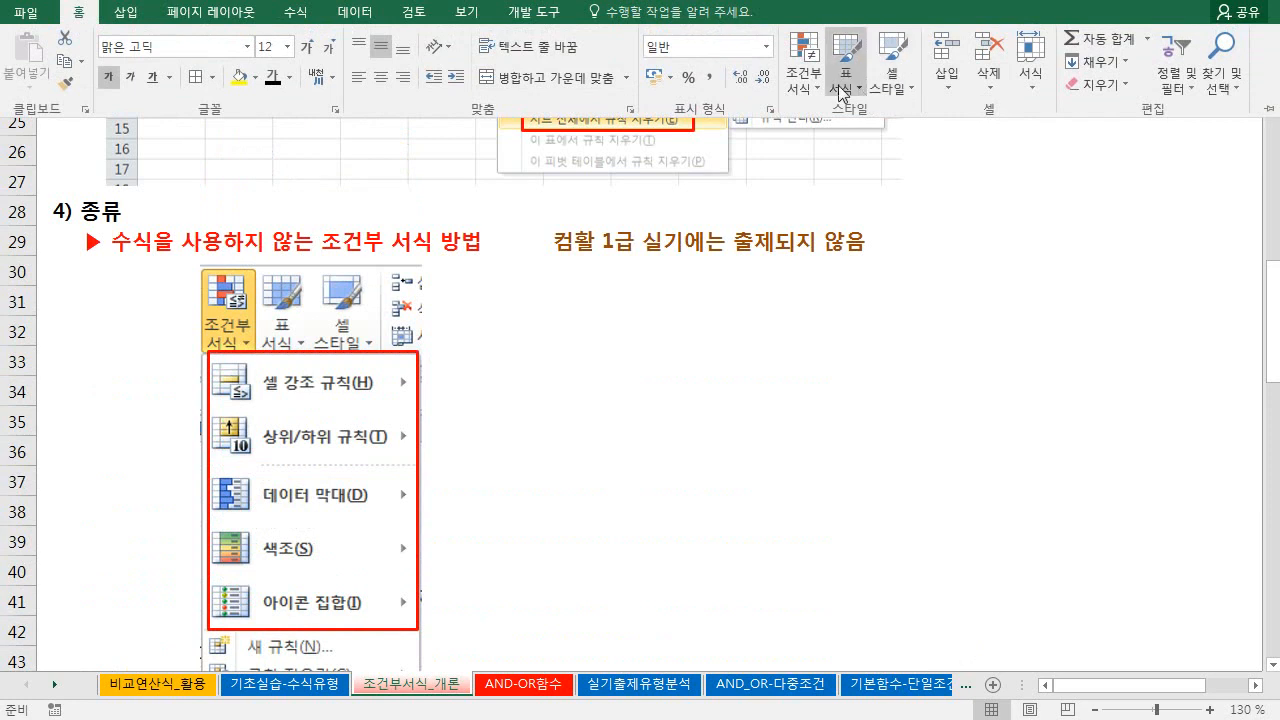
left_click(816, 90)
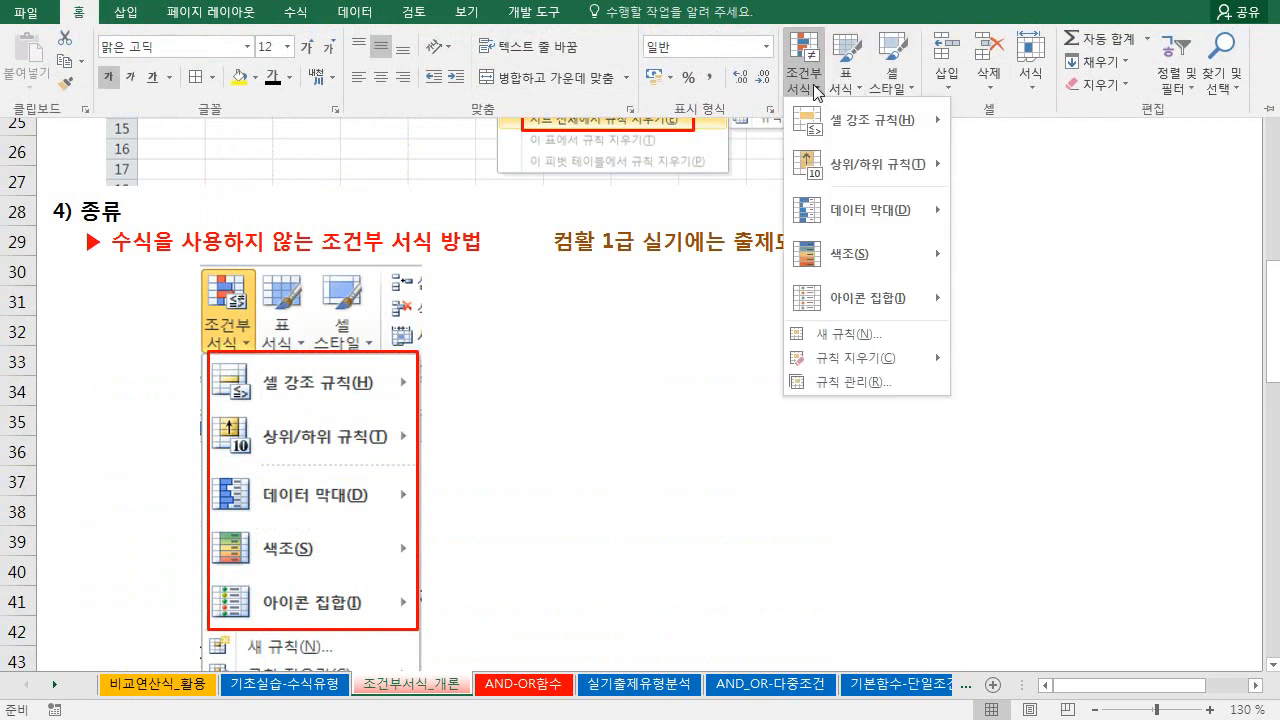
mouse_move(780, 96)
left_mouse_down()
mouse_move(934, 332)
mouse_move(957, 328)
mouse_move(956, 310)
left_mouse_up()
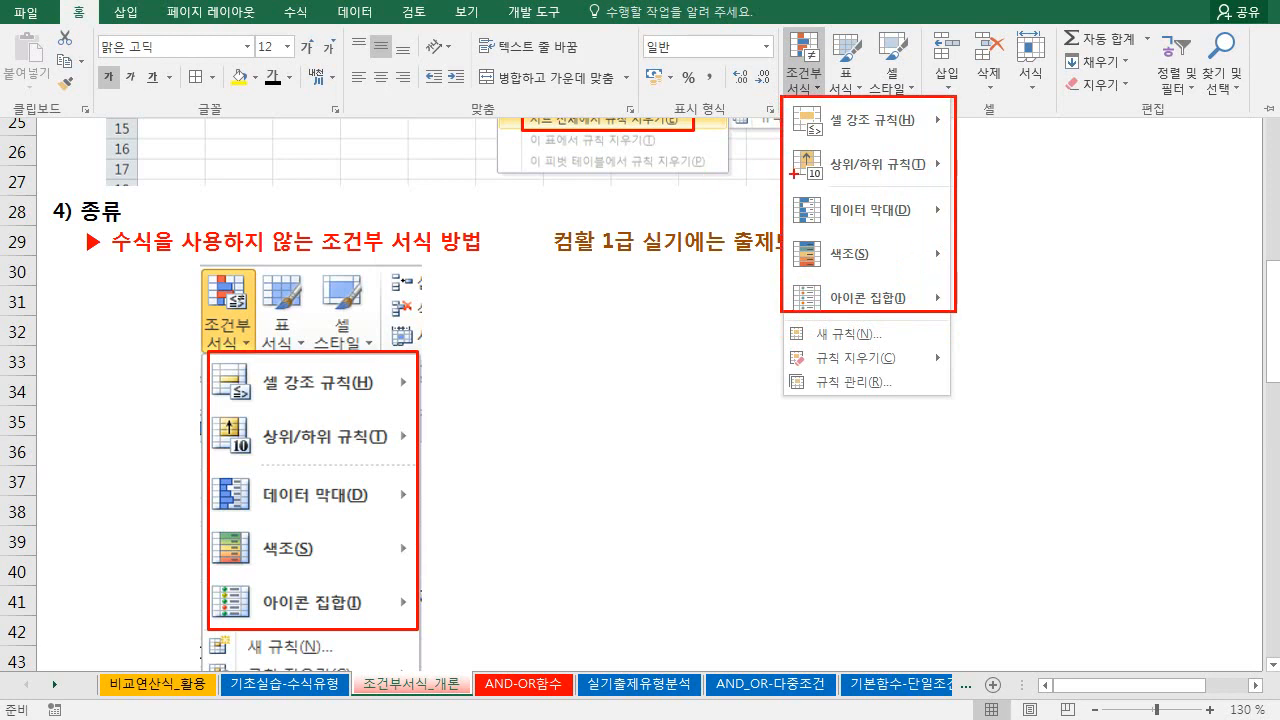
mouse_move(843, 352)
left_mouse_down()
mouse_move(856, 307)
mouse_move(866, 354)
mouse_move(946, 340)
mouse_move(944, 356)
left_mouse_up()
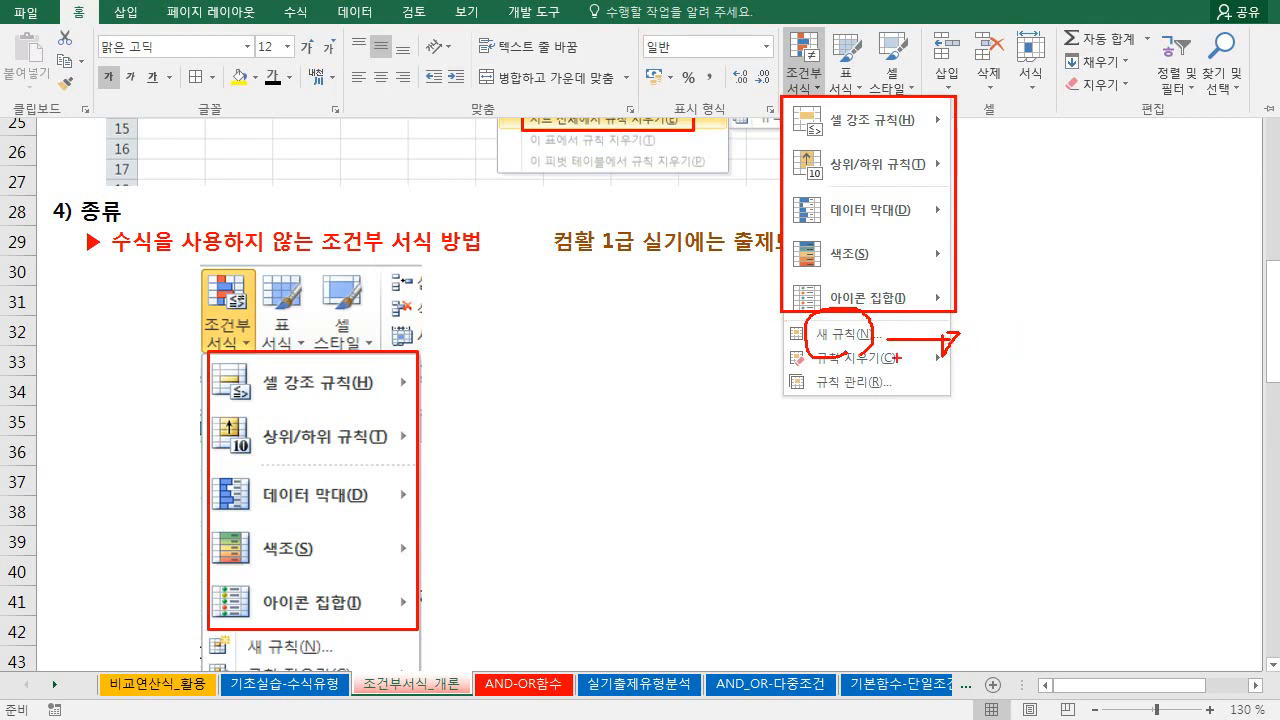
mouse_move(1006, 312)
left_mouse_down()
mouse_move(986, 354)
mouse_move(1022, 348)
left_mouse_up()
left_click_drag(966, 357, 1020, 348)
left_click_drag(1008, 356, 1008, 393)
left_click_drag(1036, 334, 1026, 370)
left_click_drag(1034, 352, 1052, 366)
left_click_drag(1056, 340, 1058, 366)
left_click_drag(1028, 378, 1056, 410)
left_click_drag(970, 198, 972, 236)
left_click_drag(989, 198, 1006, 246)
left_click_drag(1030, 192, 1020, 221)
mouse_move(1028, 204)
left_mouse_down()
mouse_move(1062, 230)
mouse_move(1058, 258)
left_mouse_up()
mouse_move(1080, 197)
left_mouse_down()
mouse_move(1079, 224)
mouse_move(1100, 226)
mouse_move(1112, 261)
left_mouse_up()
key("Escape")
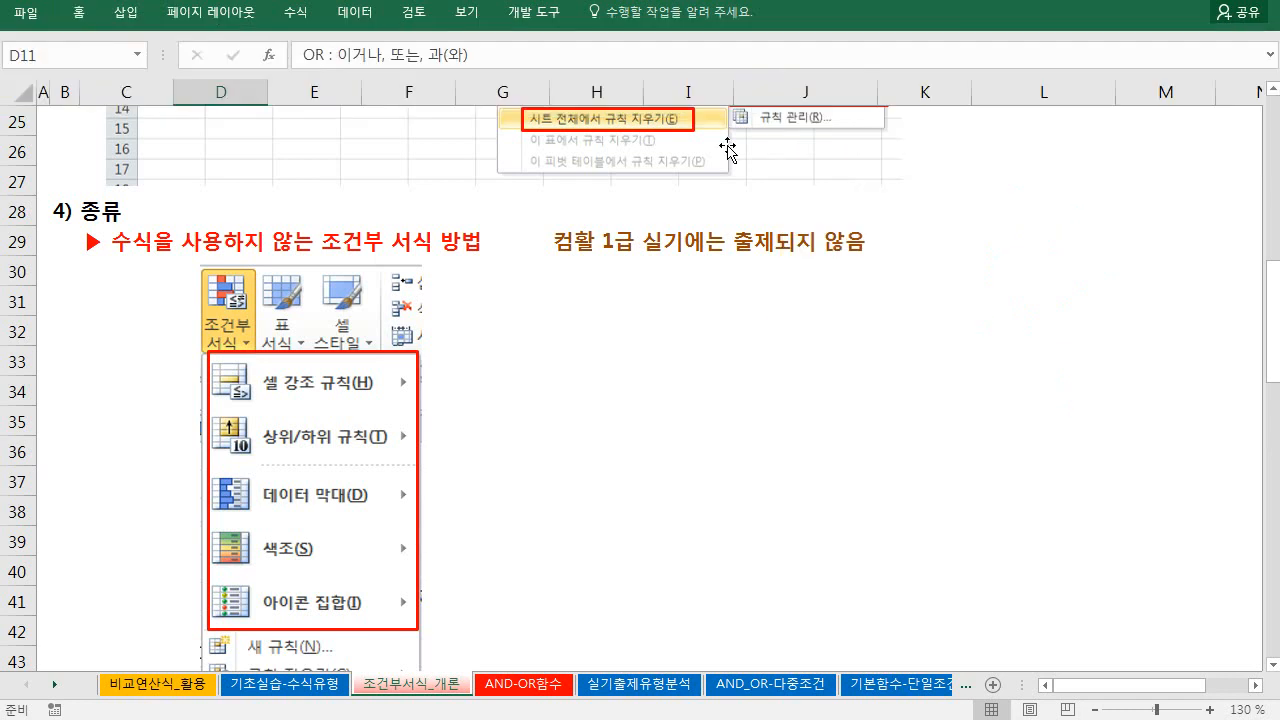
- Read the 컴활 1급 실기 note beside the non-formula methods and the procedure for formula-based row-unit conditional formatting
left_click(602, 306)
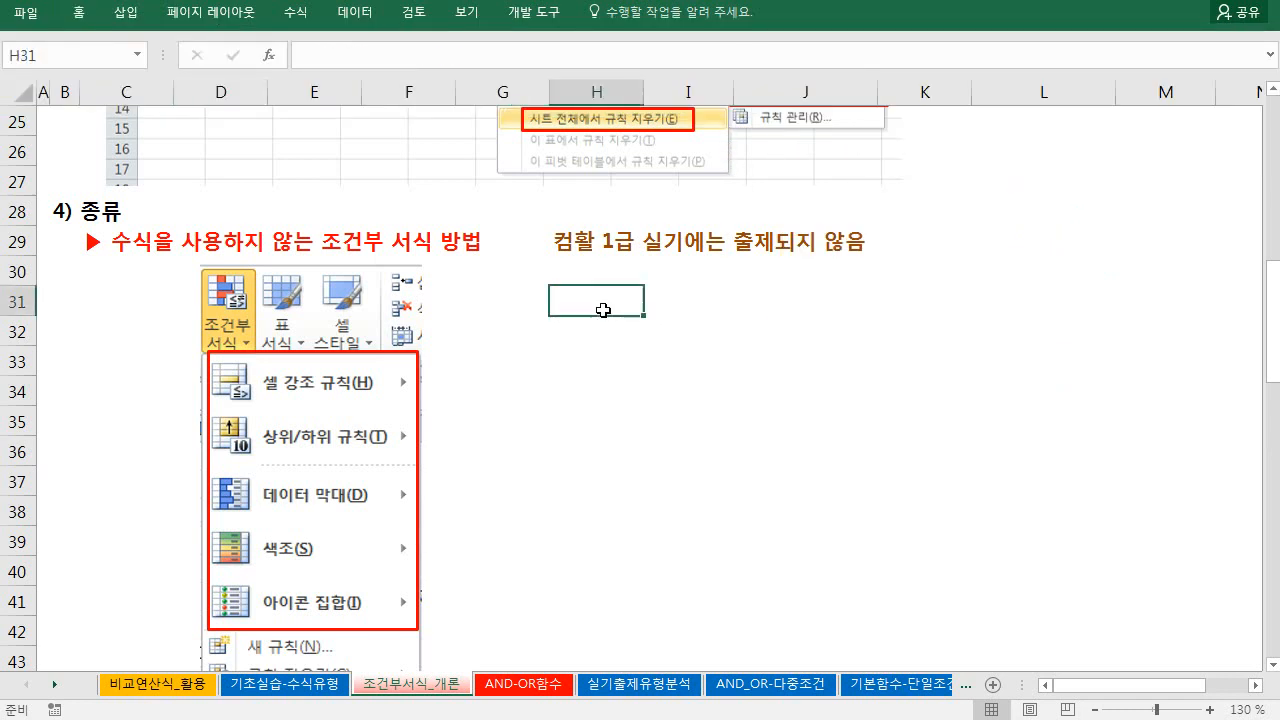
left_click(577, 241)
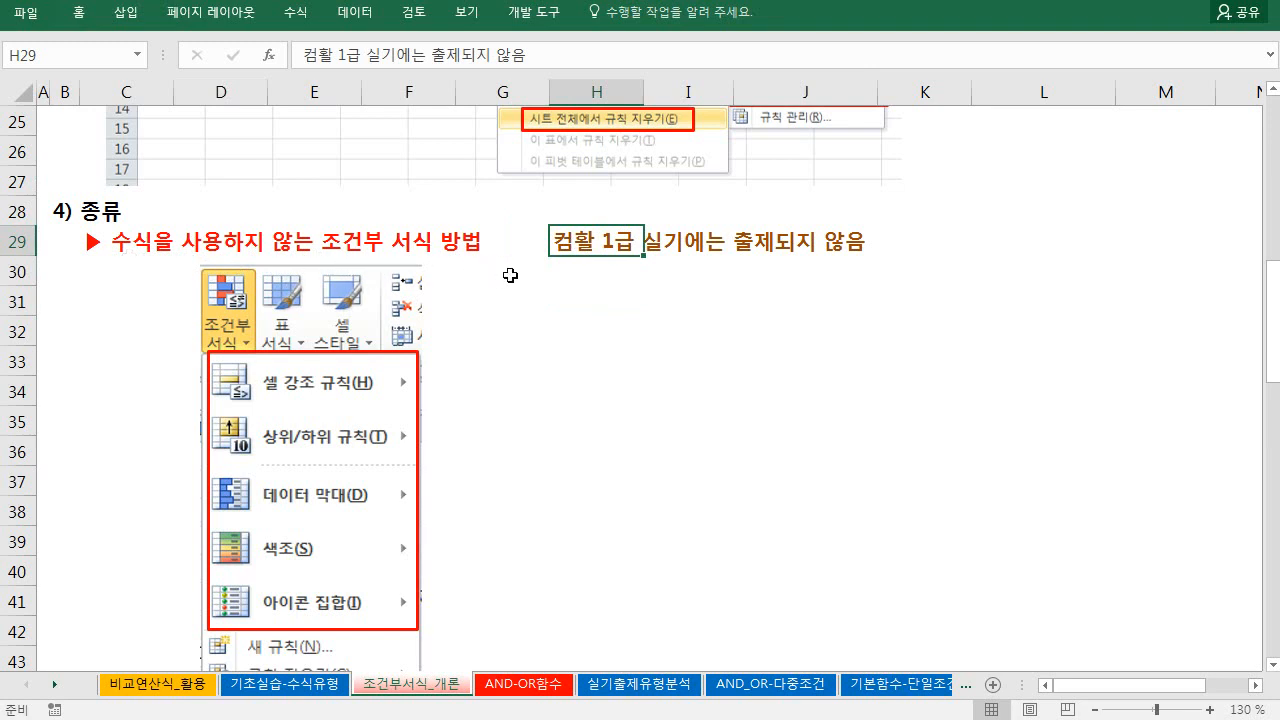
left_click(615, 281)
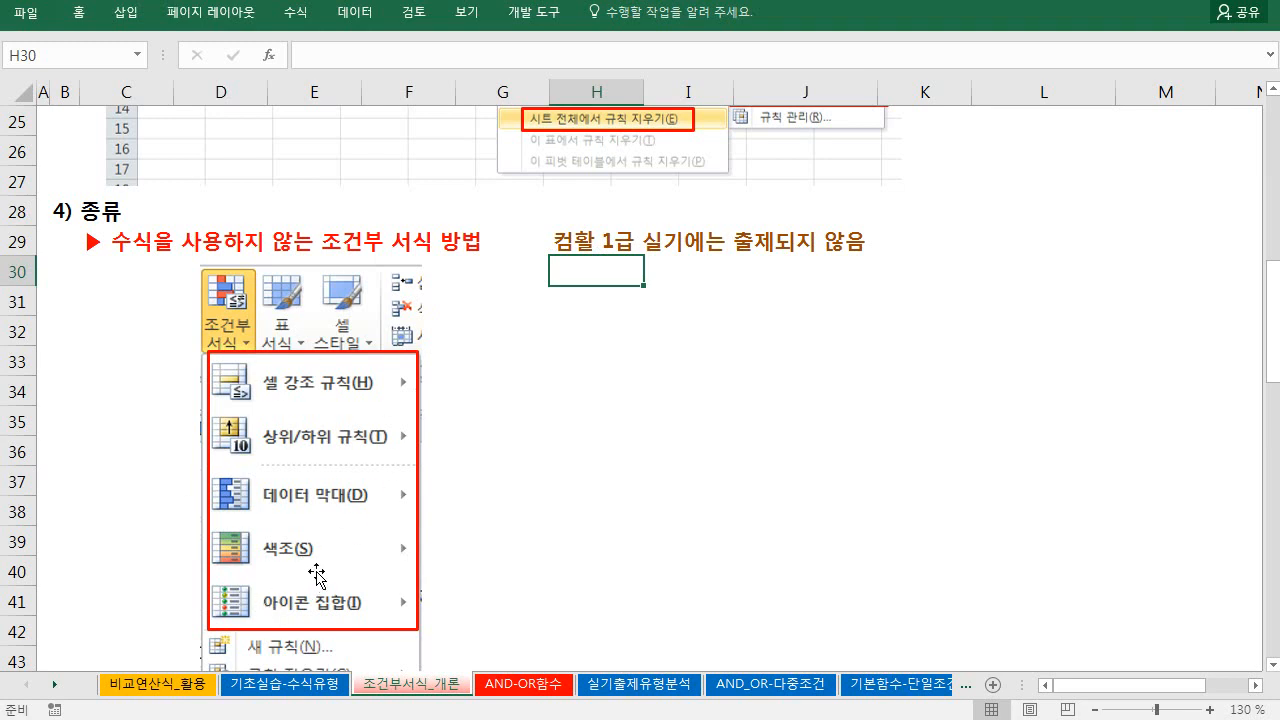
left_click(593, 298)
left_click(596, 246)
left_click(595, 265)
left_click(597, 292)
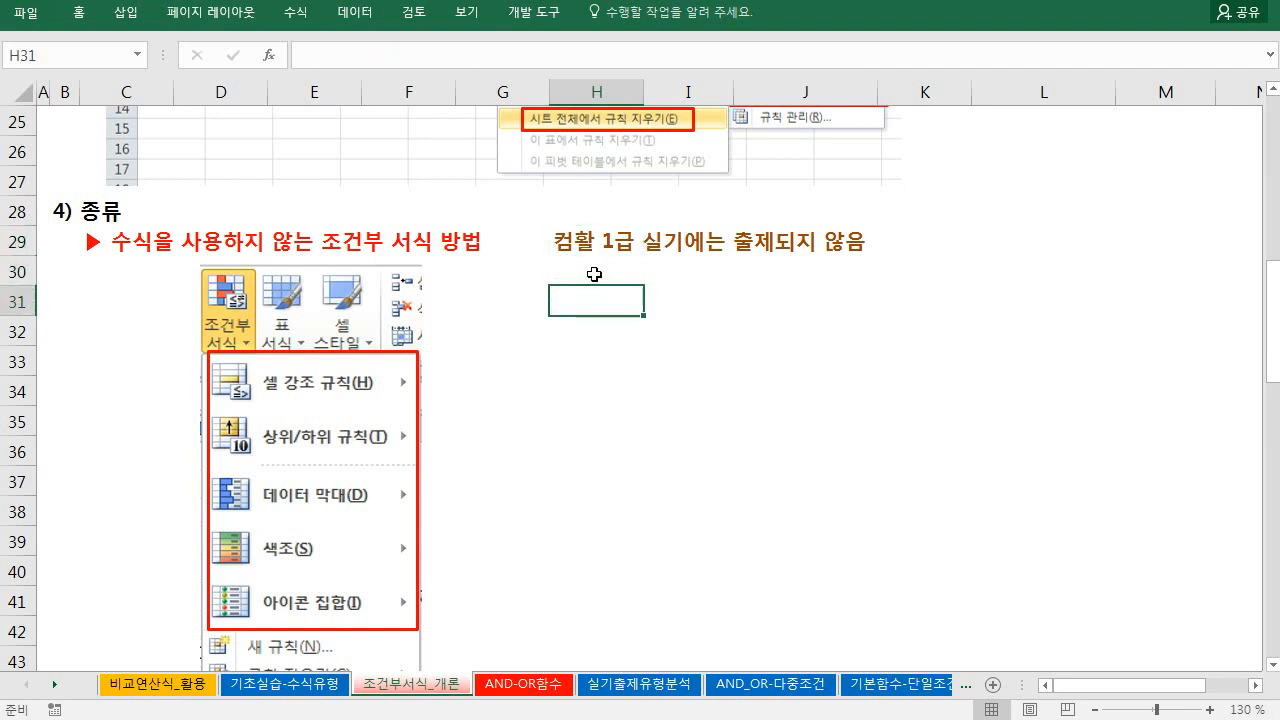
scroll(570, 290, "down", 4)
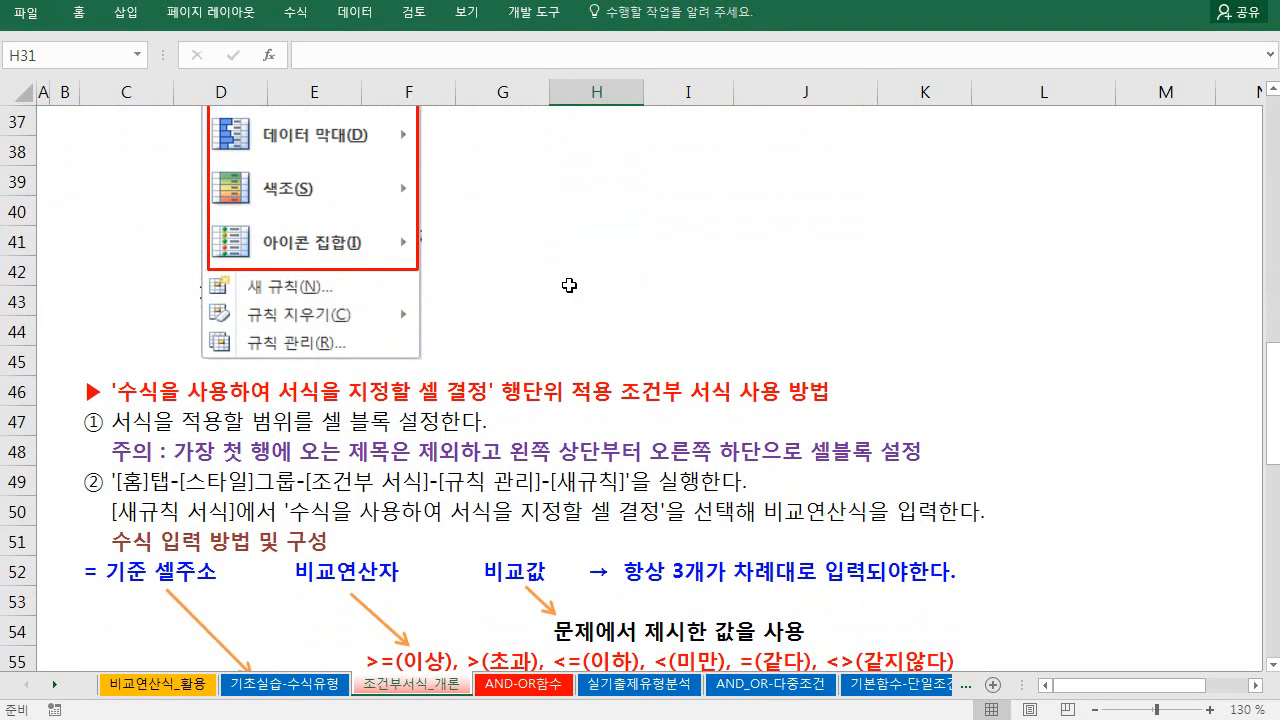
scroll(569, 281, "down", 2)
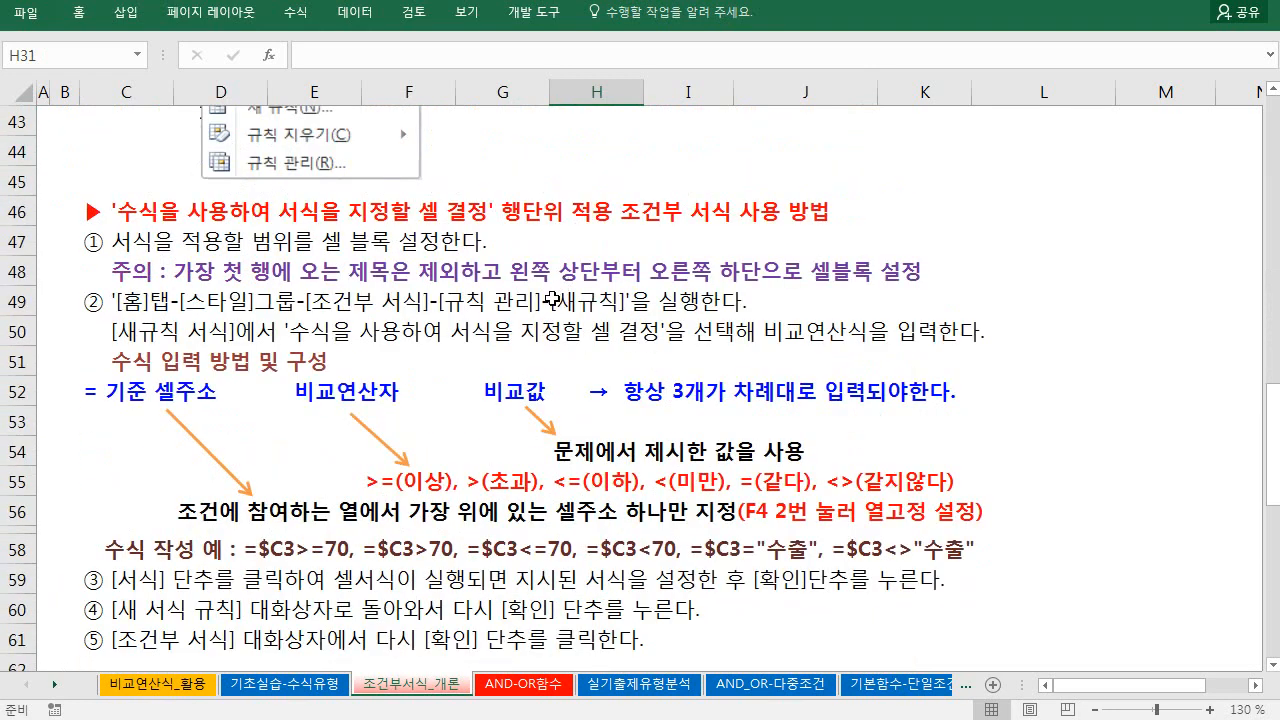